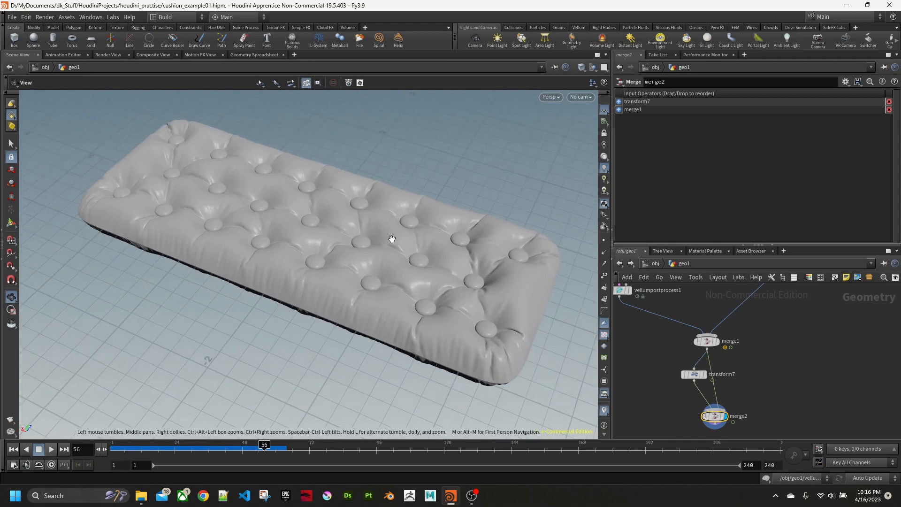
# - Examine the finished tufted cushion and the node network that builds it, from merge2 up to the BUTTONS_MESH and Vellum nodes
pyautogui.press('Return')
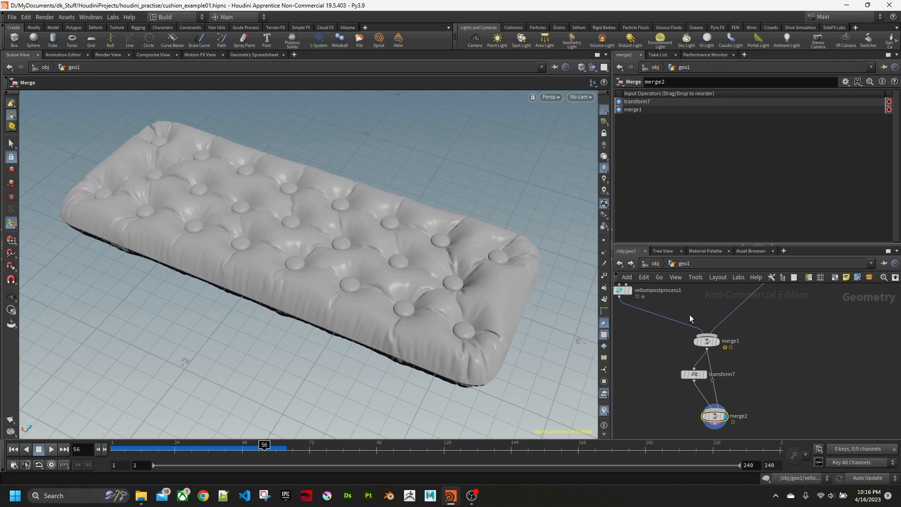
pyautogui.scroll(-2, 679, 316)
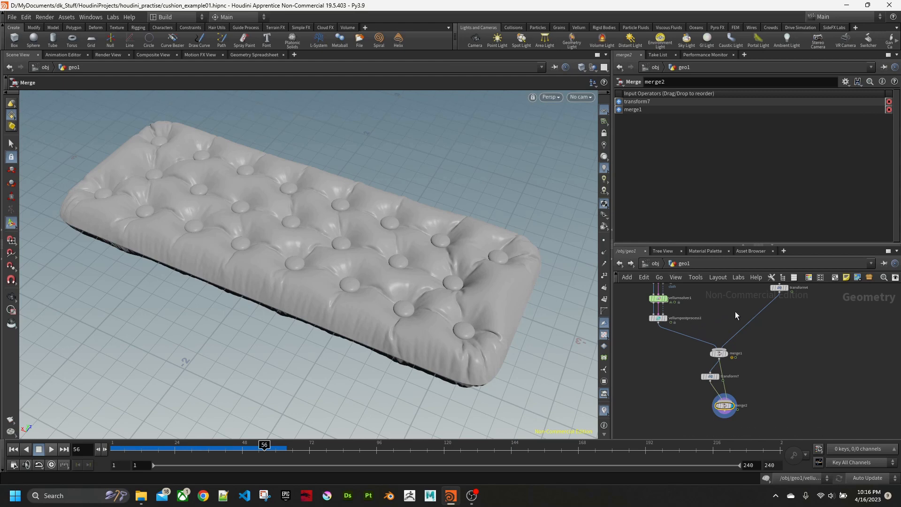
pyautogui.keyDown('alt'); pyautogui.moveTo(352, 247); pyautogui.dragTo(293, 220); pyautogui.keyUp('alt')
pyautogui.scroll(-5, 702, 345)
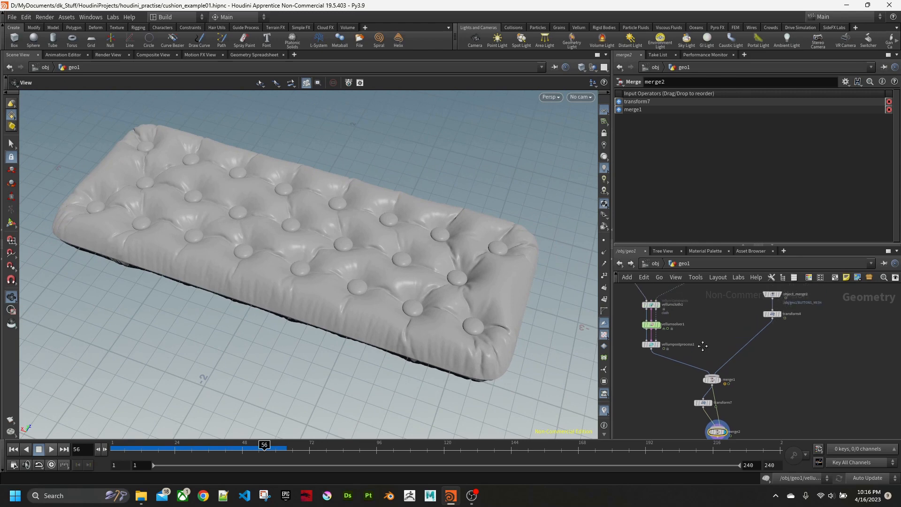
pyautogui.moveTo(706, 324)
pyautogui.mouseDown(button='middle')
pyautogui.moveTo(710, 372)
pyautogui.moveTo(696, 374)
pyautogui.mouseUp(button='middle')
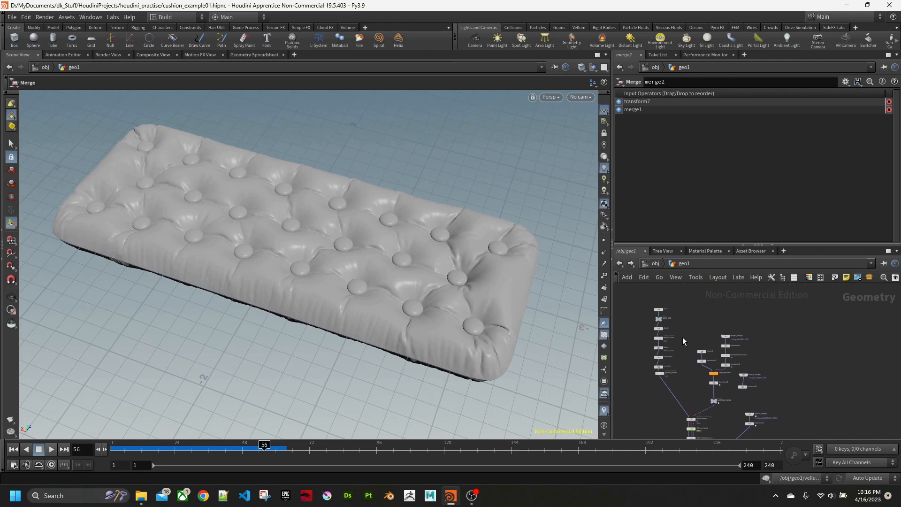
pyautogui.moveTo(682, 338)
pyautogui.mouseDown(button='middle')
pyautogui.moveTo(673, 307)
pyautogui.moveTo(674, 336)
pyautogui.mouseUp(button='middle')
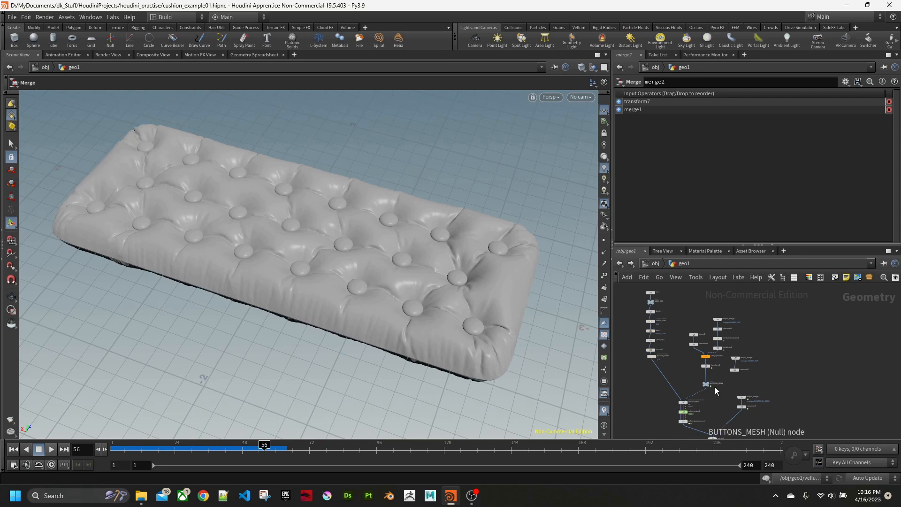
pyautogui.scroll(4, 714, 387)
pyautogui.moveTo(730, 390); pyautogui.dragTo(798, 340, button='middle')
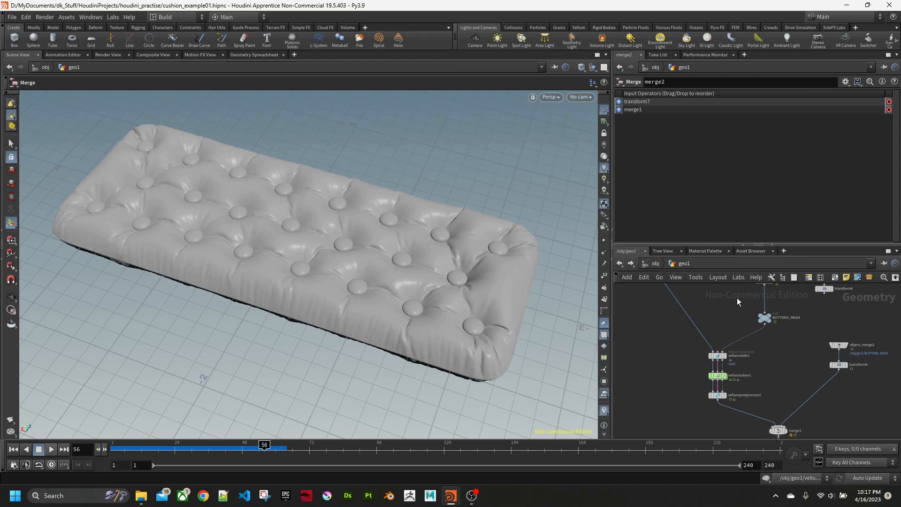
# - Display the BUTTONS_MESH geometry and inspect the vellumcloth1 constraint node with its cloth mesh
pyautogui.click(771, 318)
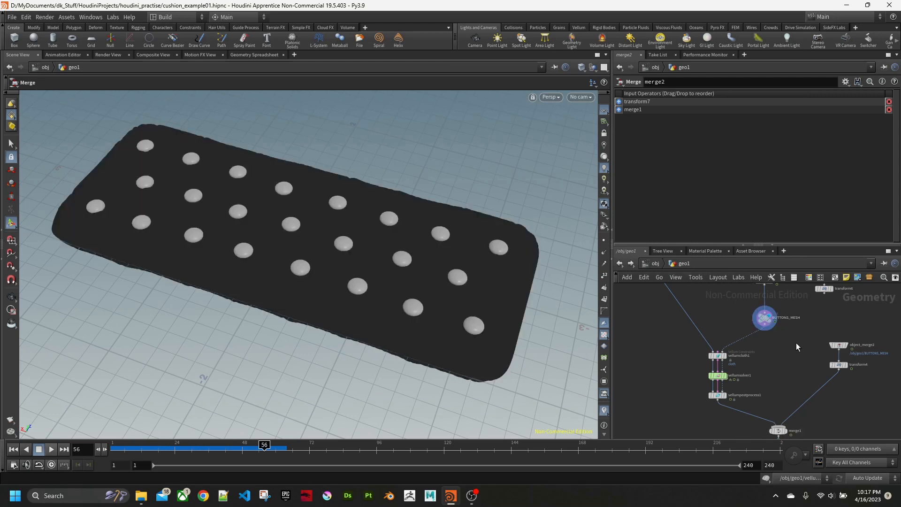
pyautogui.click(717, 355)
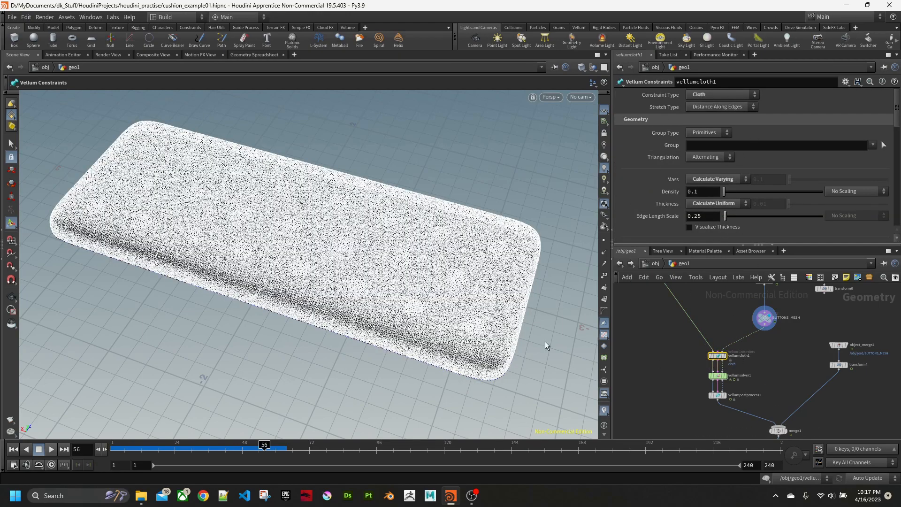
pyautogui.press('Escape')
pyautogui.moveTo(547, 345); pyautogui.dragTo(505, 301)
pyautogui.press('Return')
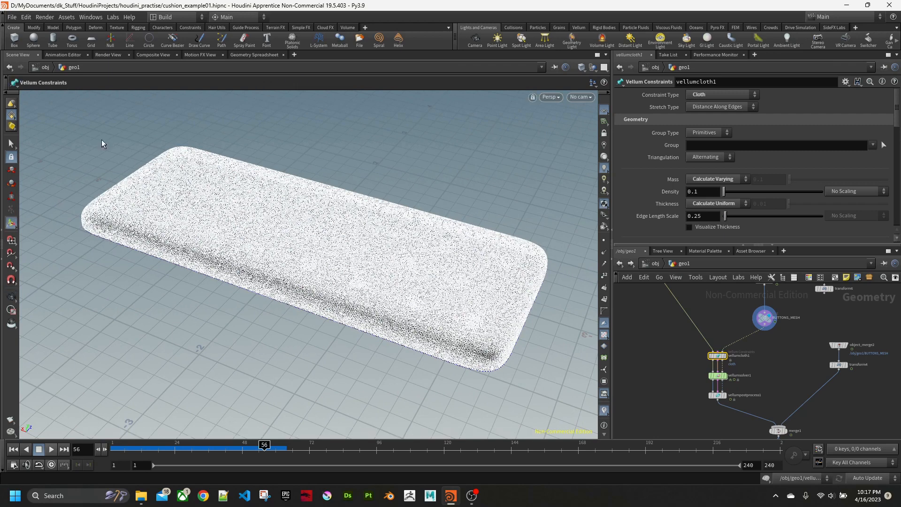
# - Start a new empty scene, discarding the changes to cushion_example01.hipnc
pyautogui.click(13, 18)
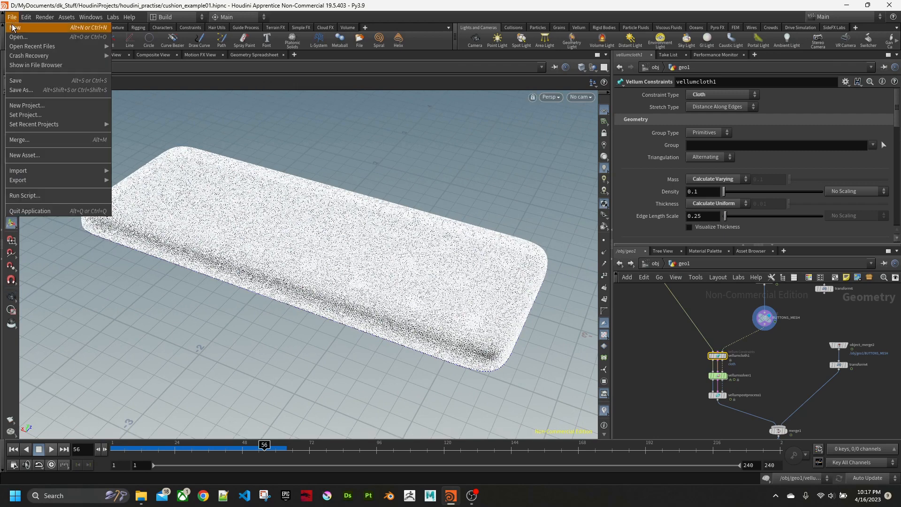
pyautogui.click(13, 27)
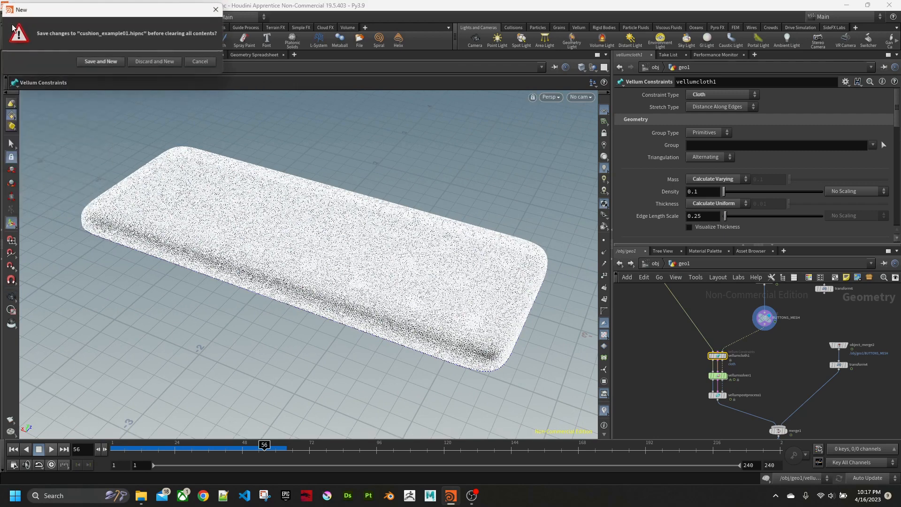
pyautogui.click(166, 63)
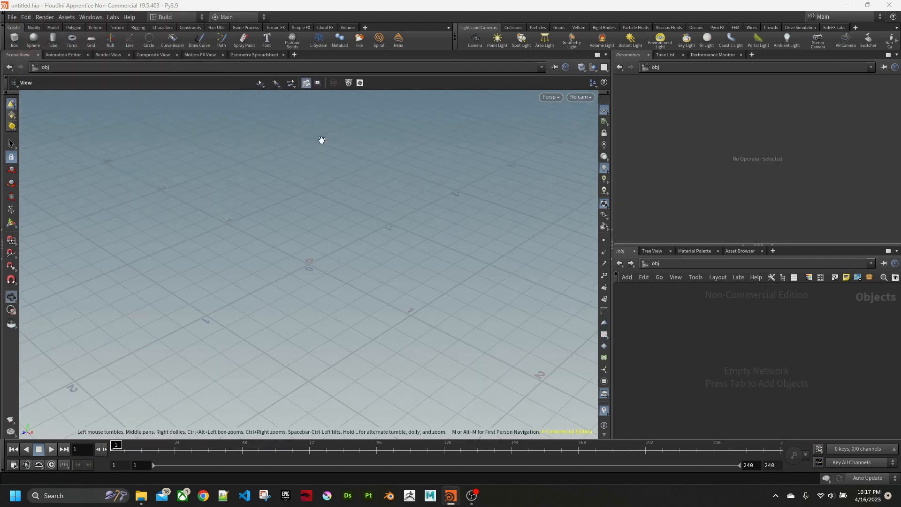
# - Create a Geometry object at the scene level and rename it cushion_01
pyautogui.moveTo(373, 234)
pyautogui.mouseDown()
pyautogui.moveTo(384, 255)
pyautogui.moveTo(394, 247)
pyautogui.moveTo(386, 227)
pyautogui.mouseUp()
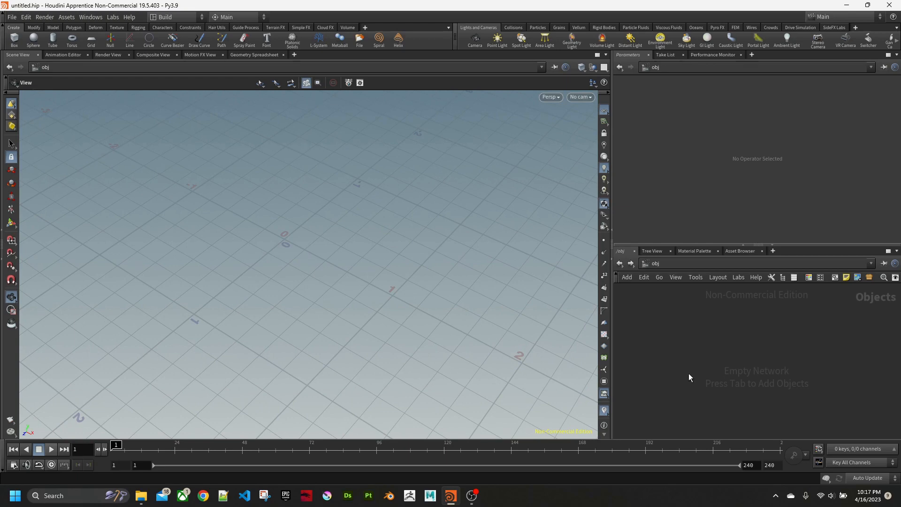
pyautogui.press('Tab')
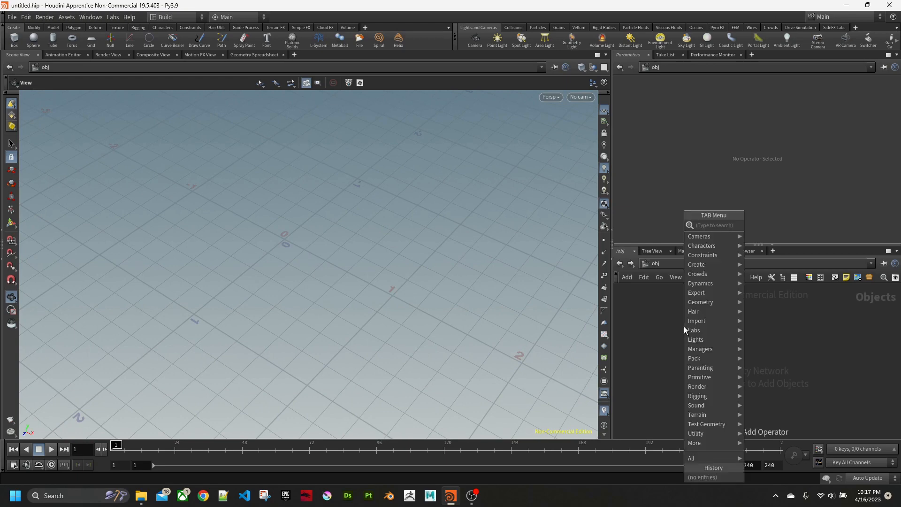
pyautogui.write('ge')
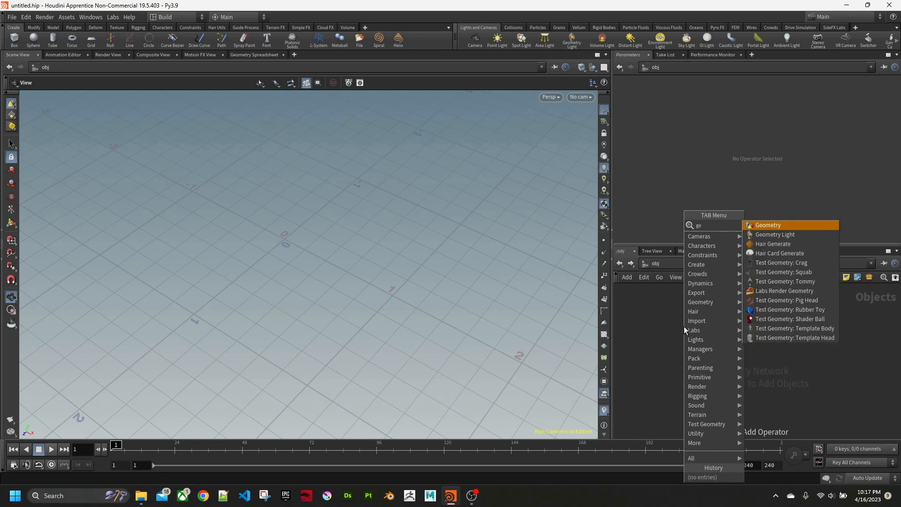
pyautogui.press('Return')
pyautogui.click(683, 327)
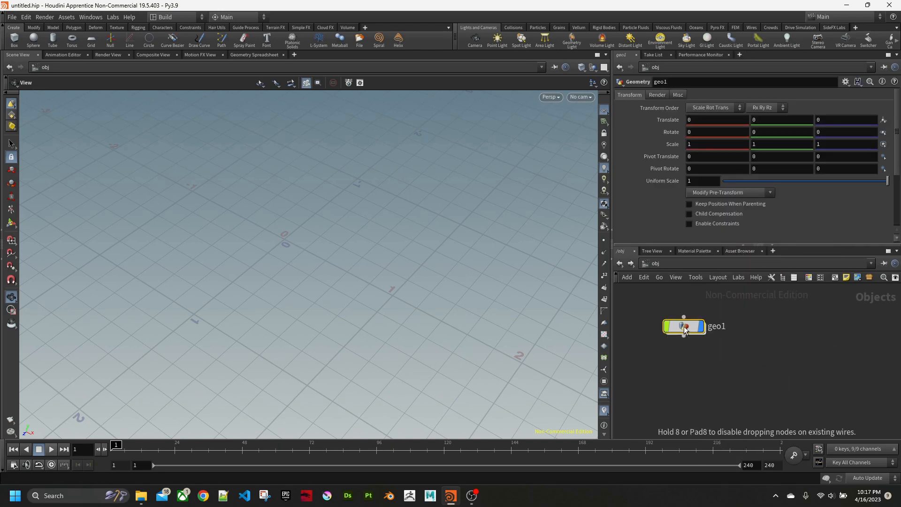
pyautogui.doubleClick(716, 326)
pyautogui.write('c')
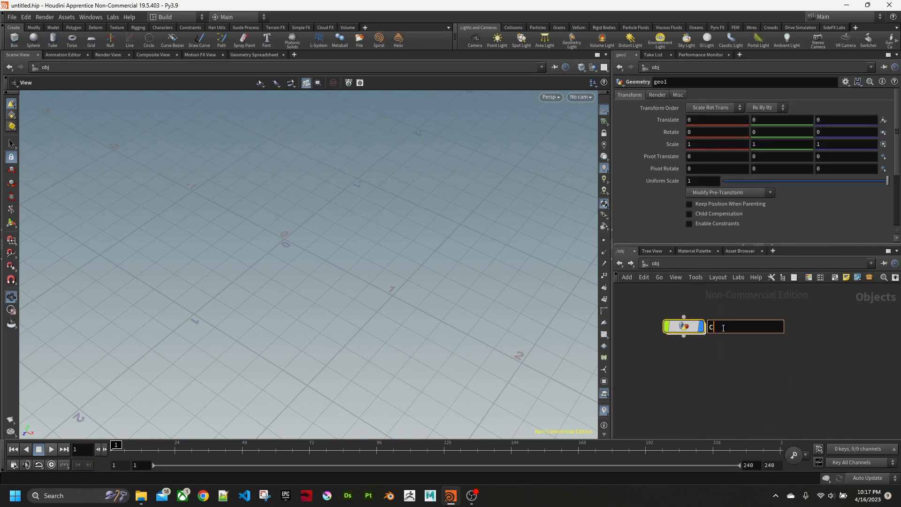
pyautogui.write('ushion_01')
pyautogui.press('Return')
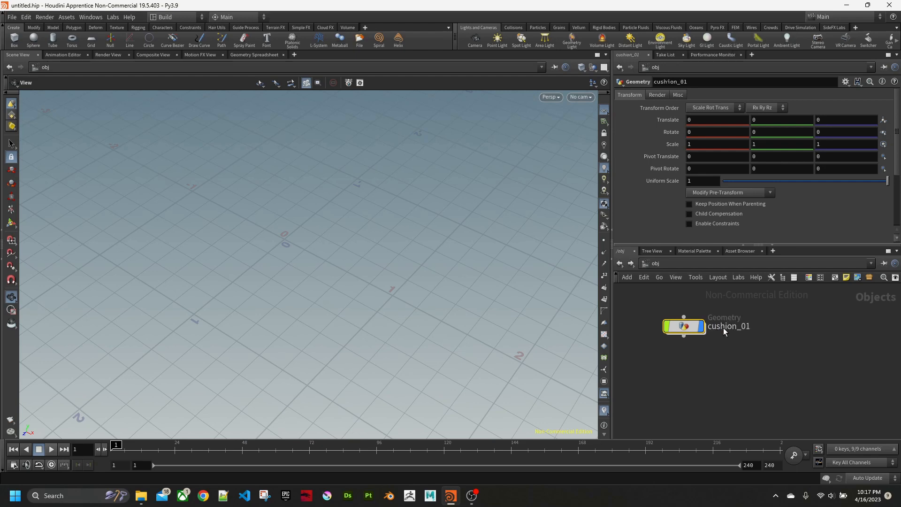
# - Enter the cushion_01 object's network and add a Box node inside it
pyautogui.moveTo(693, 325)
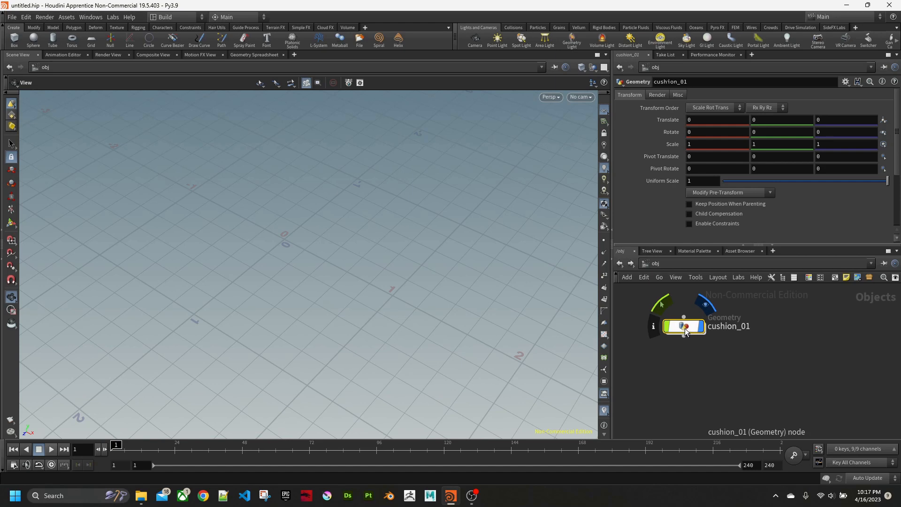
pyautogui.doubleClick(683, 326)
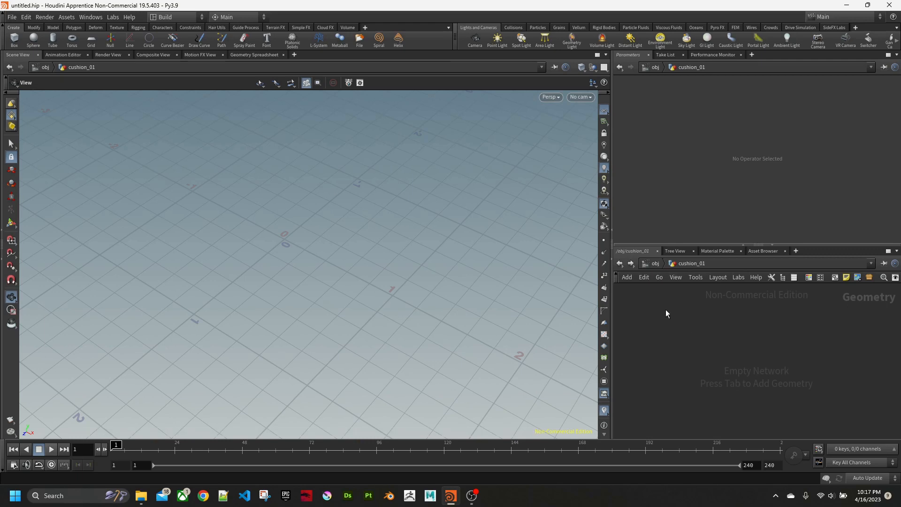
pyautogui.press('Tab')
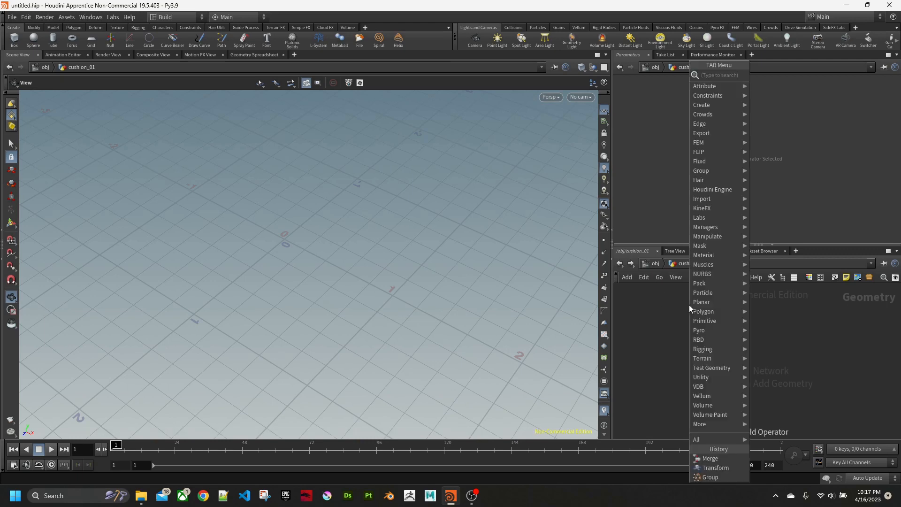
pyautogui.press('Escape')
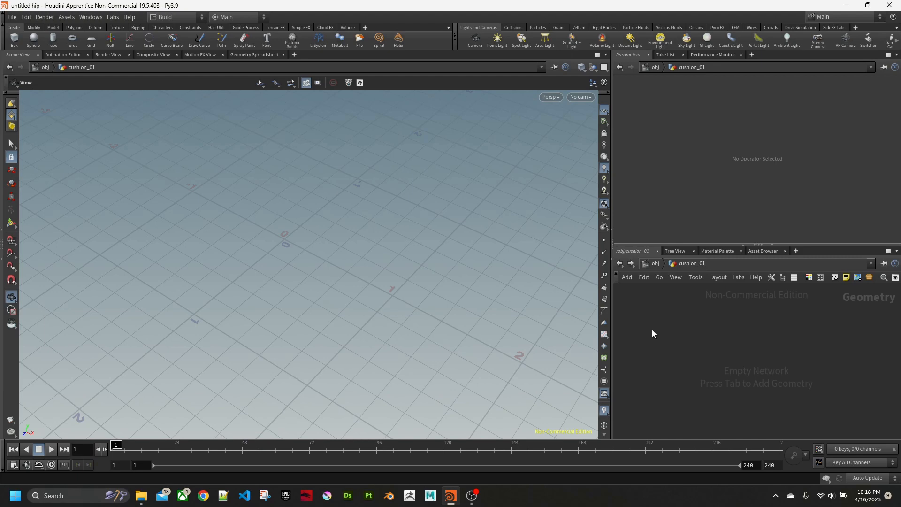
pyautogui.press('Tab')
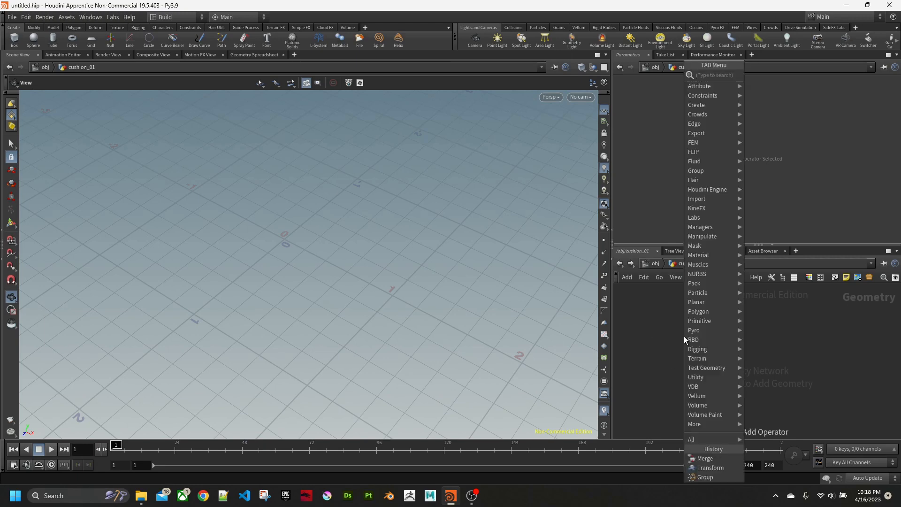
pyautogui.write('box')
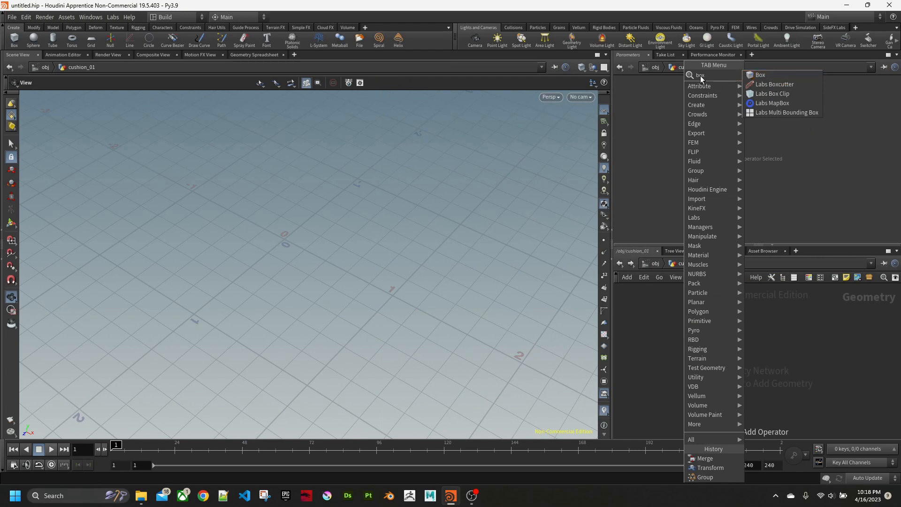
pyautogui.click(784, 74)
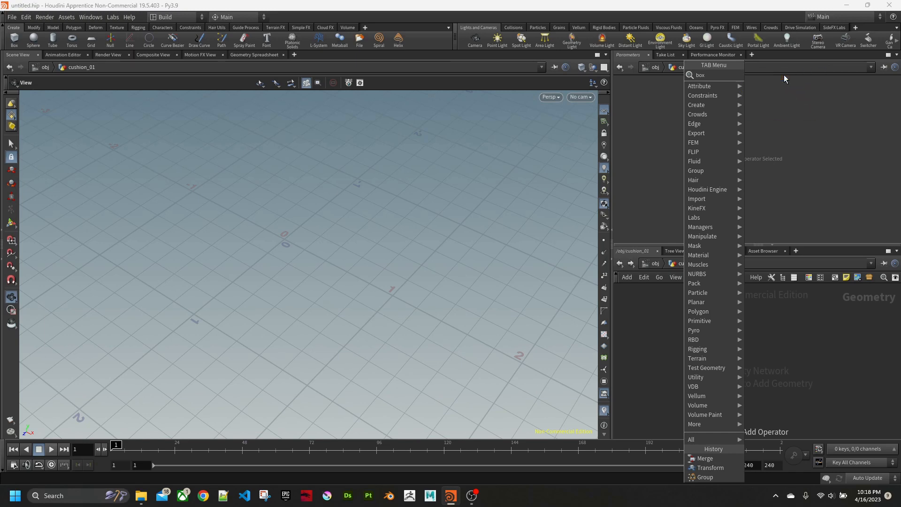
pyautogui.click(685, 325)
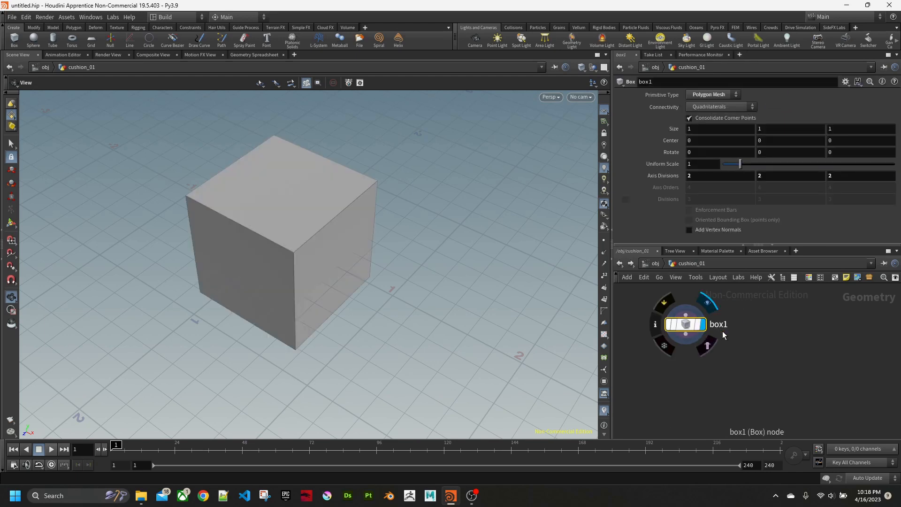
# - Lengthen the box by setting its X size to 5 and then to 10
pyautogui.keyDown('alt'); pyautogui.moveTo(428, 295); pyautogui.dragTo(329, 259); pyautogui.keyUp('alt')
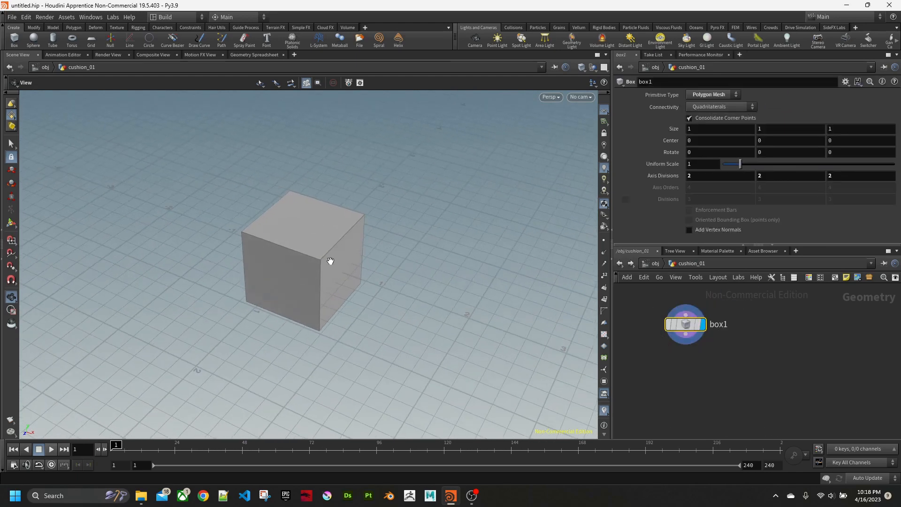
pyautogui.click(711, 130)
pyautogui.write('5')
pyautogui.press('Return')
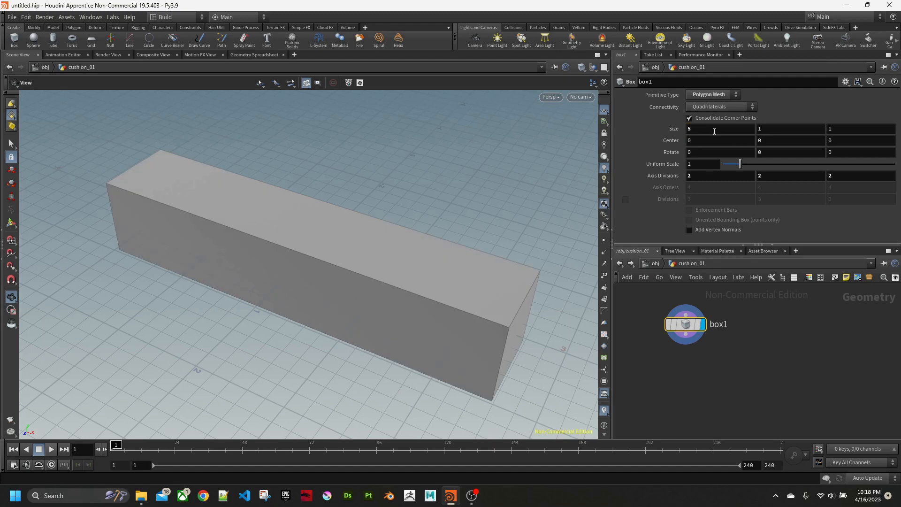
pyautogui.doubleClick(686, 127)
pyautogui.write('10')
pyautogui.press('Return')
pyautogui.scroll(-8, 332, 252)
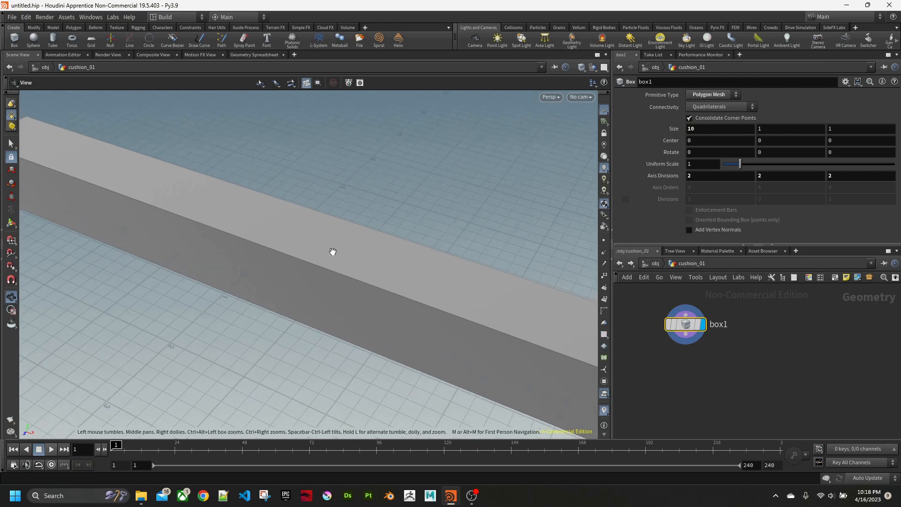
pyautogui.scroll(-10, 333, 252)
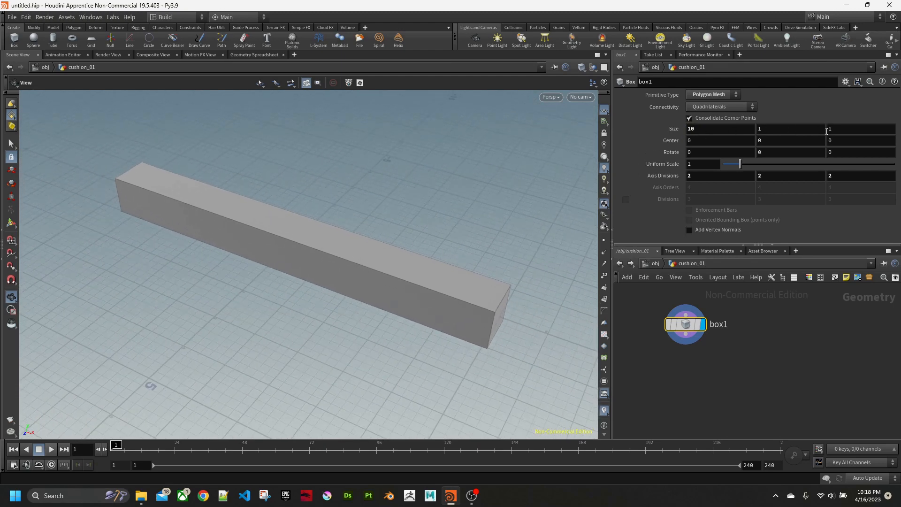
# - Widen the box by setting its Z size to 5
pyautogui.click(828, 129)
pyautogui.write('5')
pyautogui.press('Return')
pyautogui.scroll(2, 390, 241)
pyautogui.moveTo(390, 241)
pyautogui.mouseDown()
pyautogui.moveTo(372, 207)
pyautogui.moveTo(396, 238)
pyautogui.mouseUp()
# - Set the box's size to 5 in X and 3 in Z
pyautogui.click(710, 130)
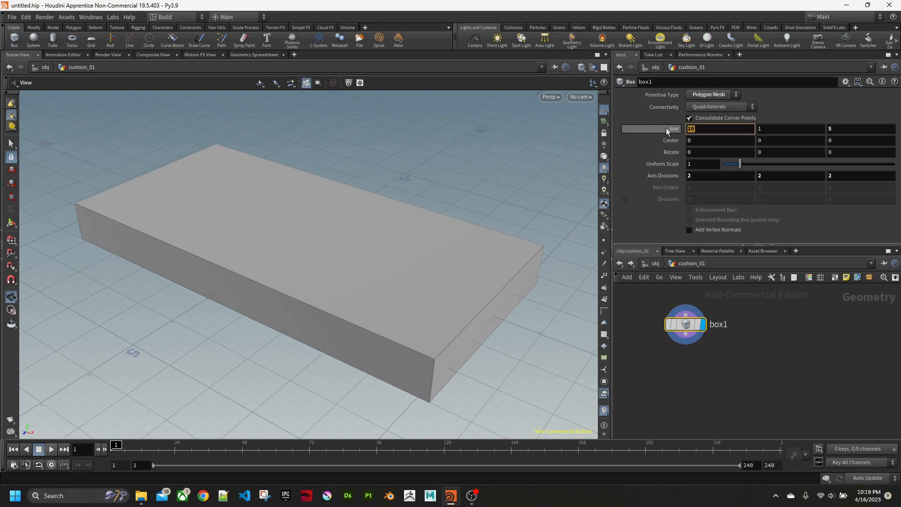
pyautogui.write('5')
pyautogui.press('Tab')
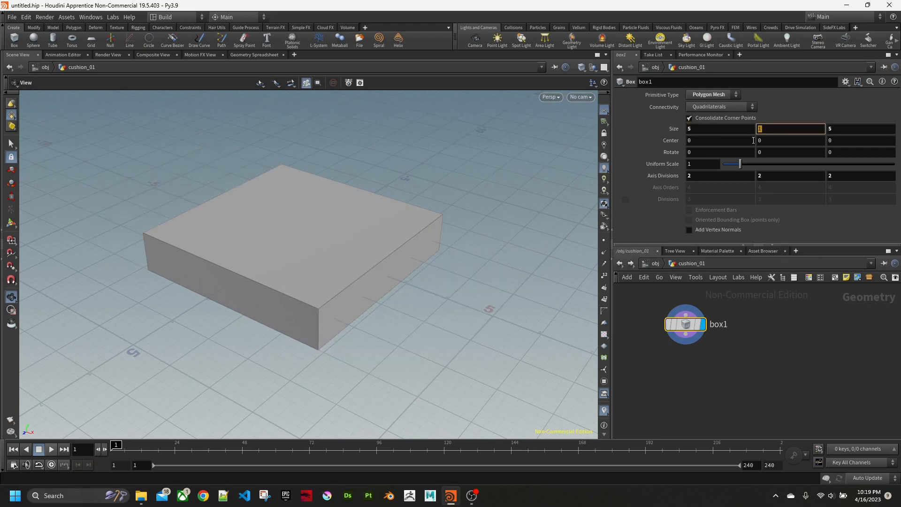
pyautogui.press('Tab')
pyautogui.write('3')
pyautogui.press('Return')
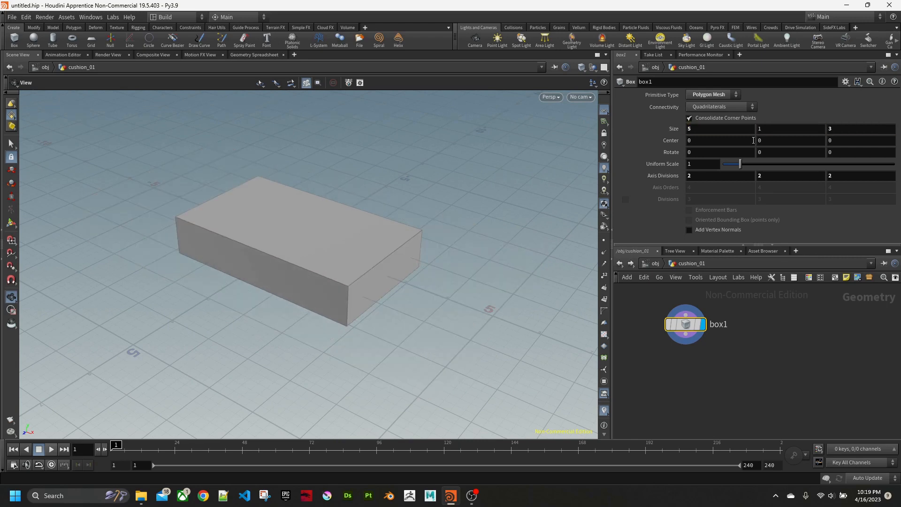
# - Flatten the box by setting its Y size to 0.5
pyautogui.moveTo(274, 261); pyautogui.dragTo(229, 285)
pyautogui.moveTo(206, 279); pyautogui.dragTo(300, 271, button='right')
pyautogui.moveTo(300, 271); pyautogui.dragTo(265, 260, button='middle')
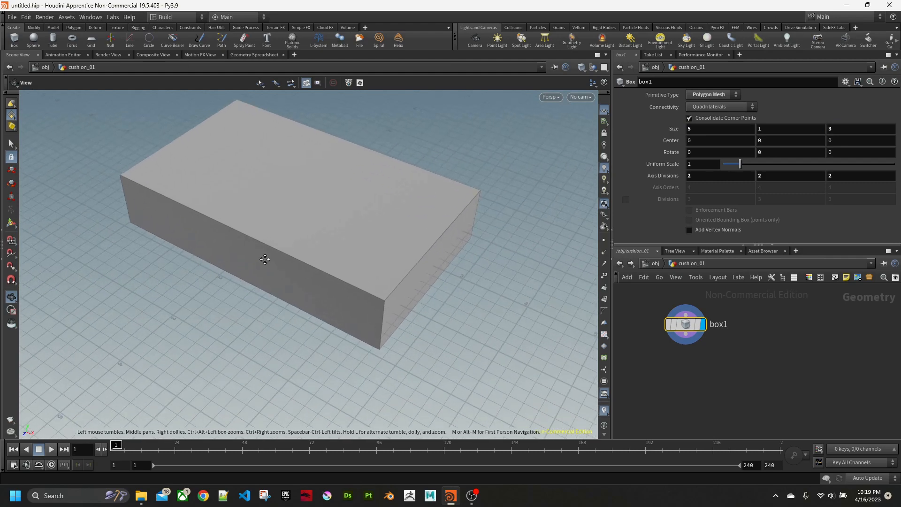
pyautogui.moveTo(265, 259); pyautogui.dragTo(245, 230)
pyautogui.click(780, 131)
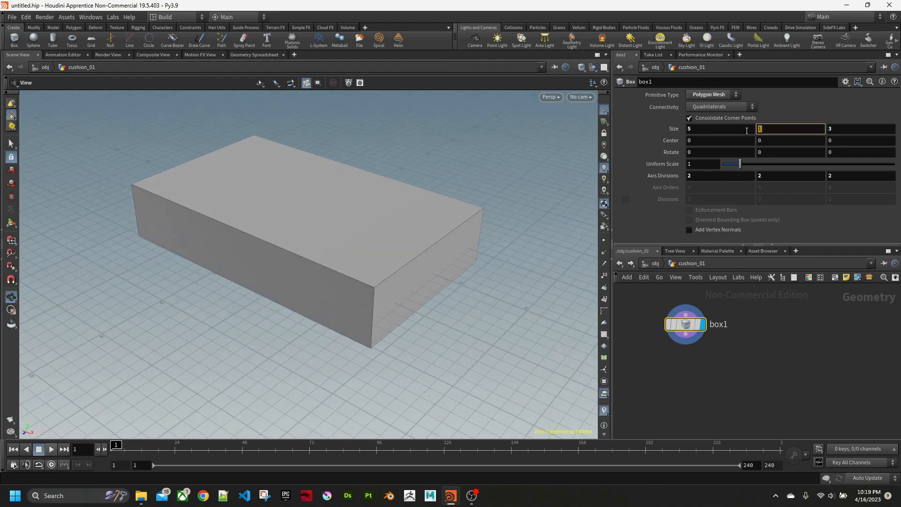
pyautogui.write('0.5')
pyautogui.press('Return')
pyautogui.scroll(3, 316, 284)
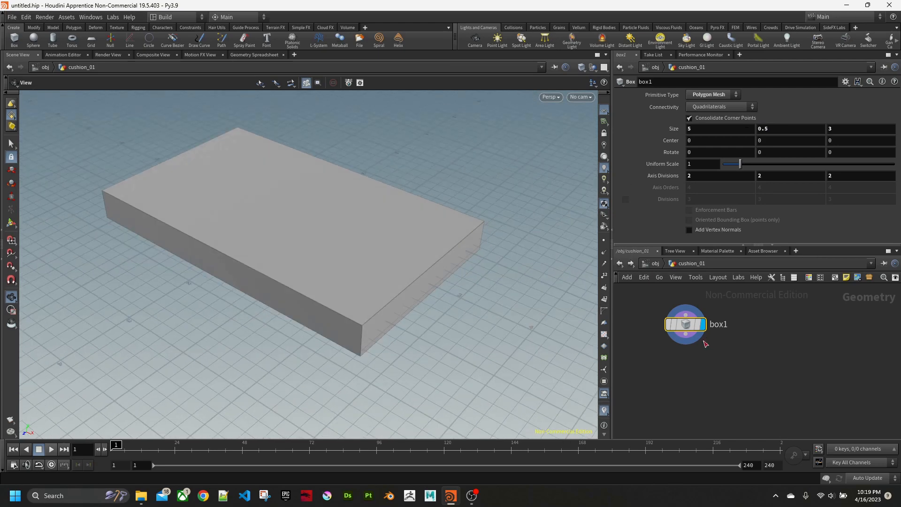
pyautogui.moveTo(703, 366); pyautogui.dragTo(702, 364, button='middle')
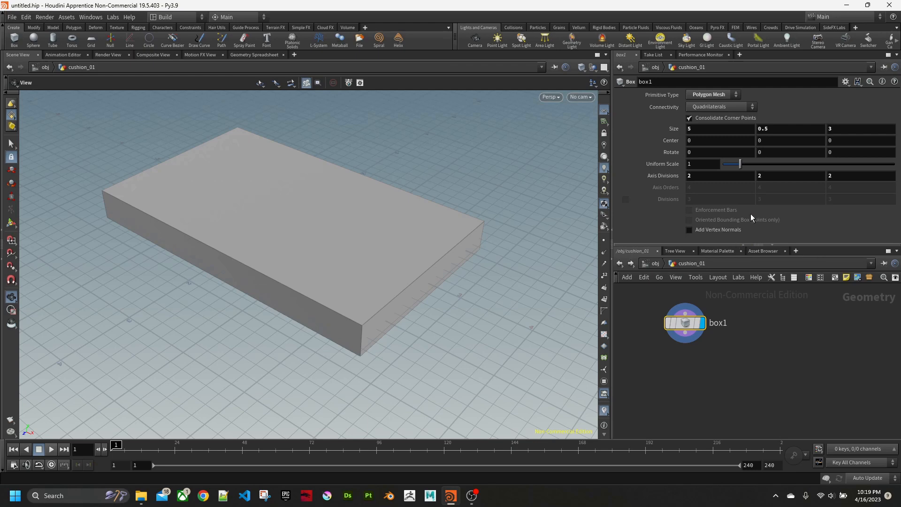
# - Show the box in wireframe and set its Y axis divisions to 3
pyautogui.moveTo(685, 339); pyautogui.dragTo(681, 339, button='middle')
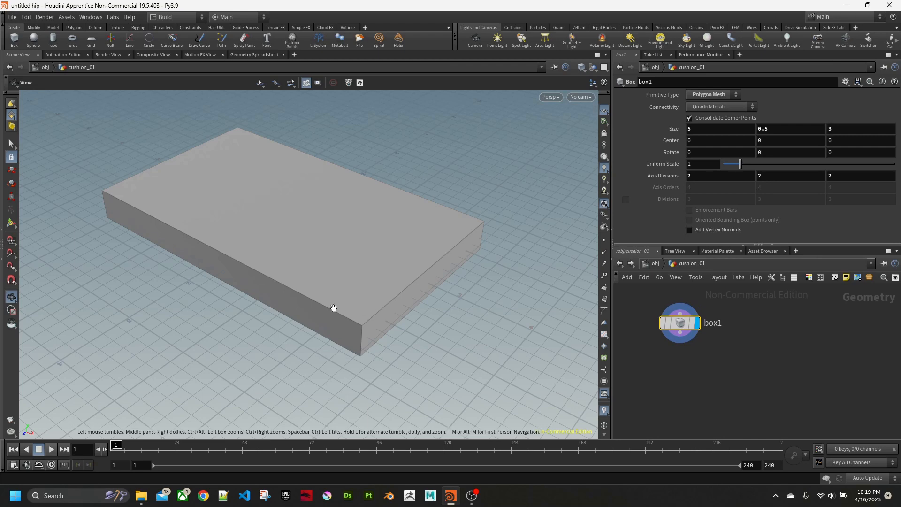
pyautogui.moveTo(316, 331); pyautogui.dragTo(316, 285)
pyautogui.press('w')
pyautogui.click(774, 175)
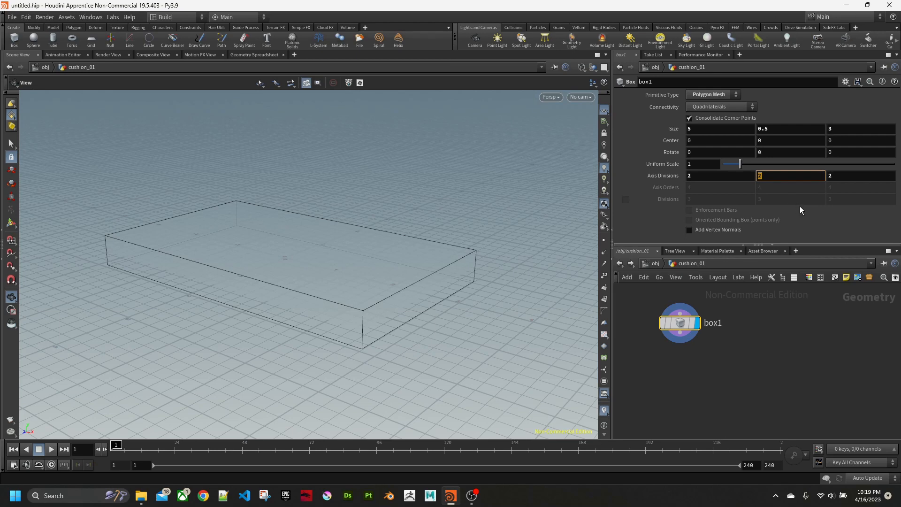
pyautogui.write('3')
pyautogui.press('Return')
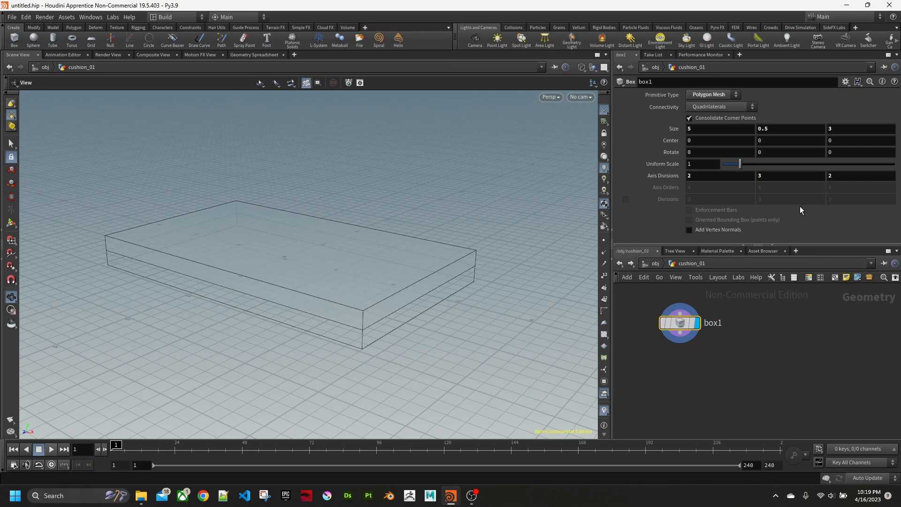
pyautogui.moveTo(451, 358); pyautogui.dragTo(392, 305)
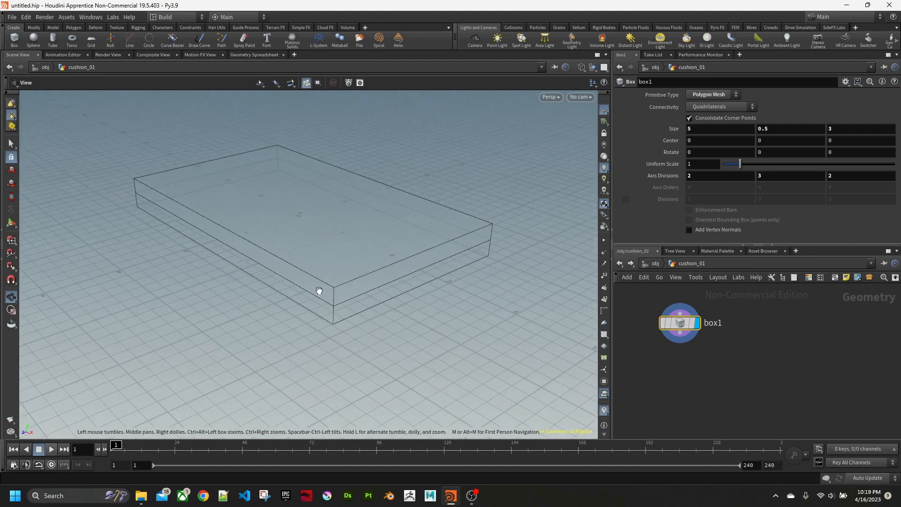
pyautogui.moveTo(326, 251); pyautogui.dragTo(408, 294)
# - Add a Null node below box1 and wire the box's output into it
pyautogui.moveTo(696, 361); pyautogui.dragTo(681, 337, button='middle')
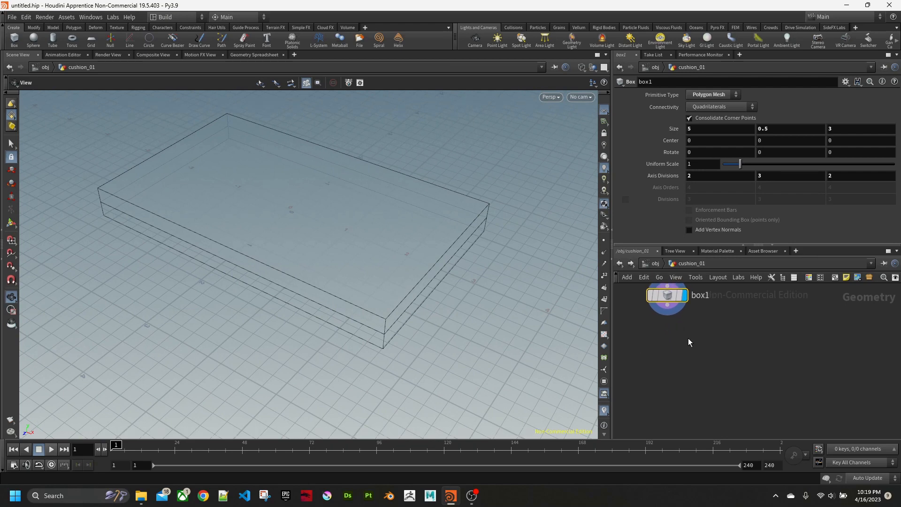
pyautogui.press('Tab')
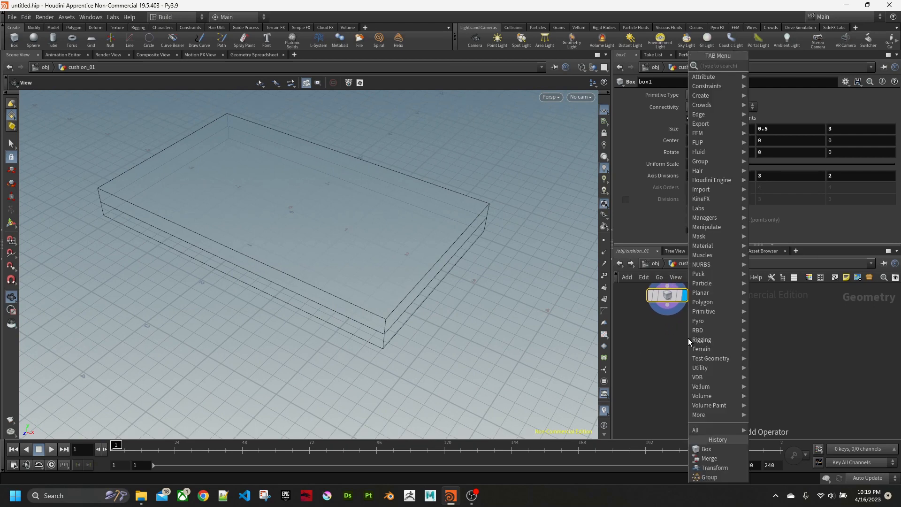
pyautogui.write('null')
pyautogui.press('Return')
pyautogui.click(688, 338)
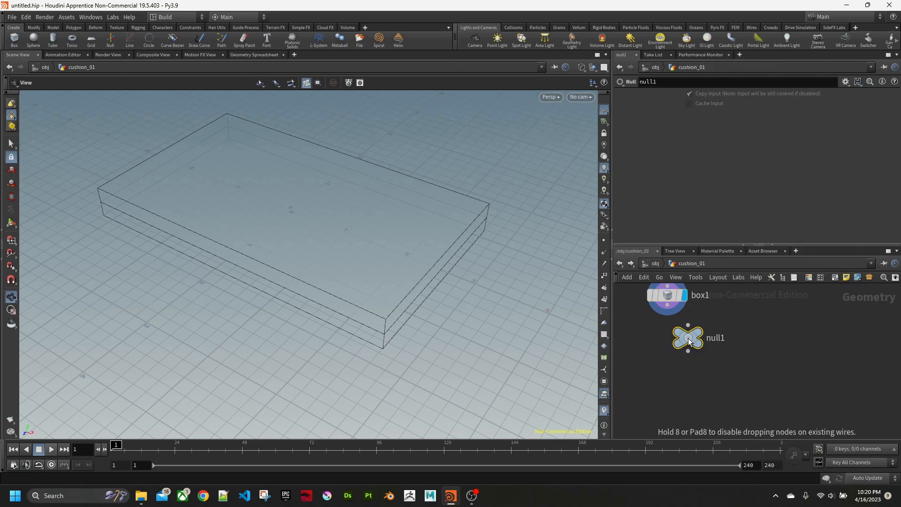
pyautogui.moveTo(688, 337); pyautogui.dragTo(666, 342)
pyautogui.click(667, 304)
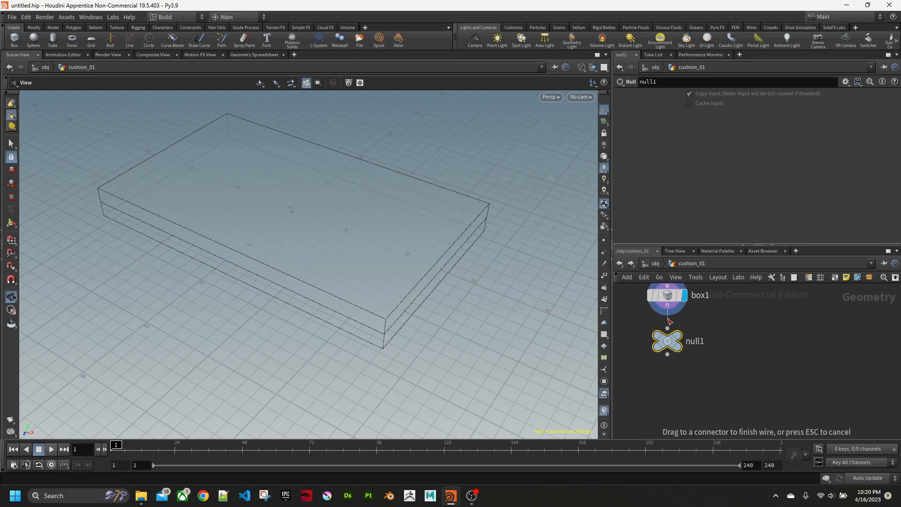
pyautogui.click(667, 328)
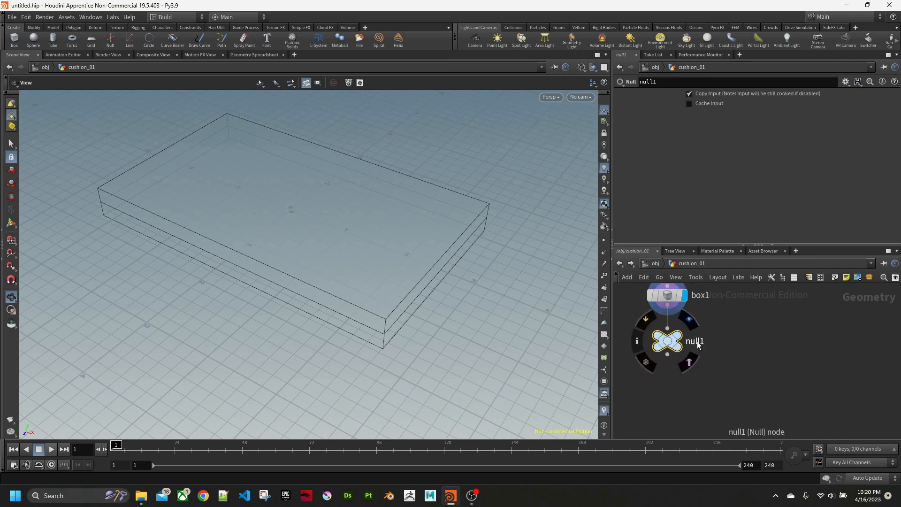
# - Rename the Null node as BASE_BOX
pyautogui.doubleClick(694, 340)
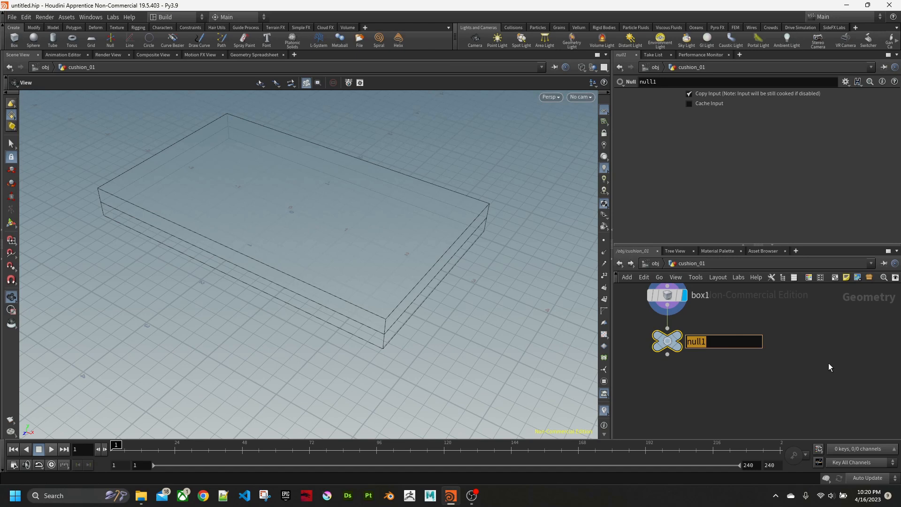
pyautogui.write('N')
pyautogui.press('BackSpace')
pyautogui.write('BASE_BOX')
pyautogui.press('Return')
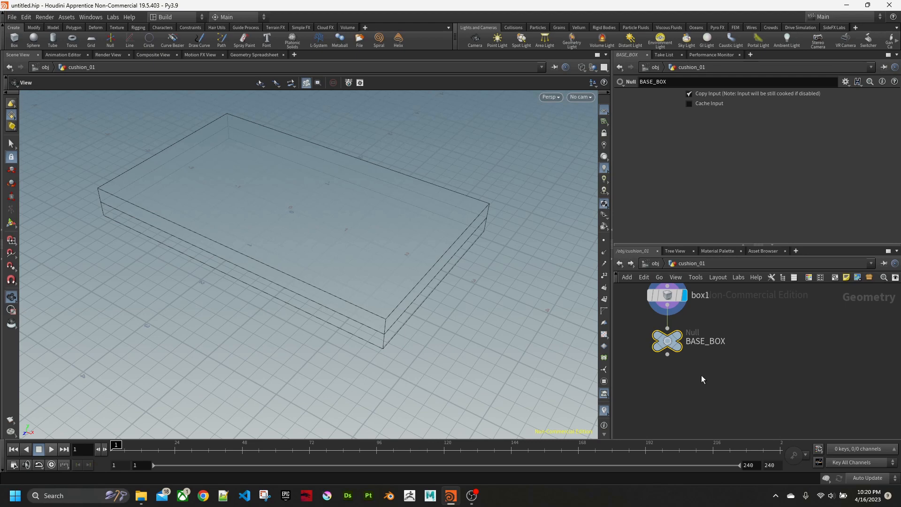
# - Switch the viewport from shaded to wireframe display for the BASE_BOX geometry
pyautogui.moveTo(715, 379)
pyautogui.mouseDown(button='middle')
pyautogui.moveTo(701, 361)
pyautogui.moveTo(713, 365)
pyautogui.mouseUp(button='middle')
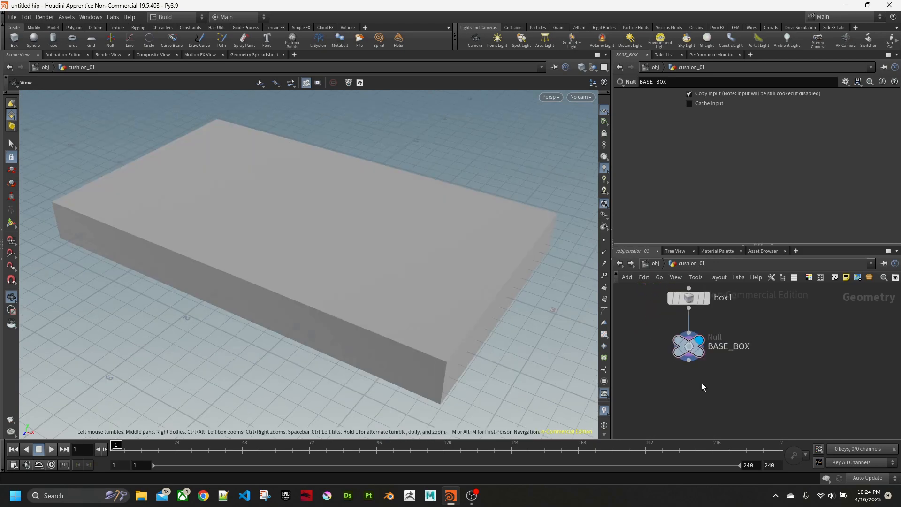
pyautogui.moveTo(444, 318); pyautogui.dragTo(396, 296)
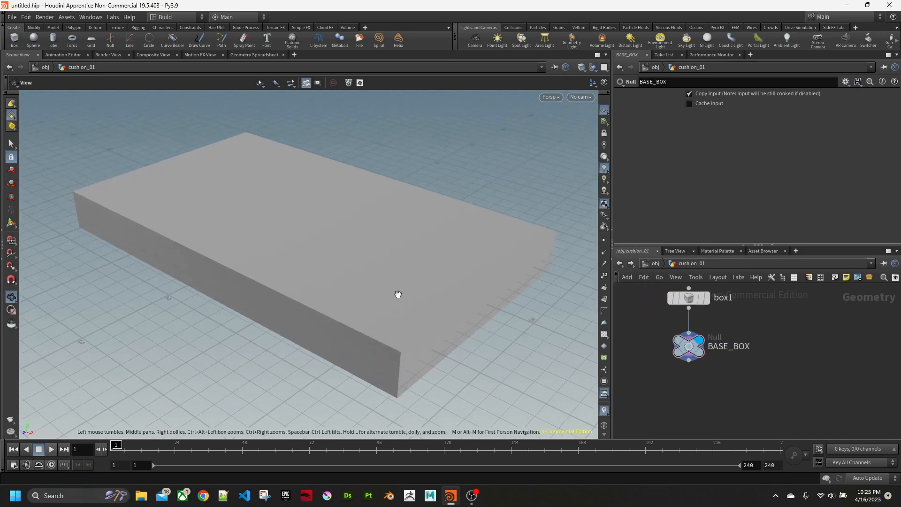
pyautogui.press('w')
pyautogui.moveTo(444, 352); pyautogui.dragTo(447, 339)
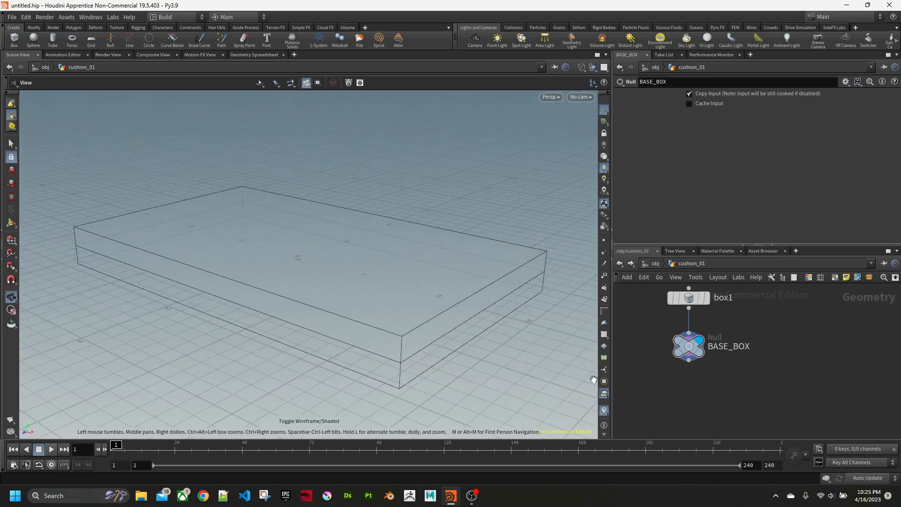
# - Add a Group node below BASE_BOX, wire BASE_BOX into its first input, and display the group's output
pyautogui.moveTo(696, 392); pyautogui.dragTo(681, 356, button='middle')
pyautogui.press('Tab')
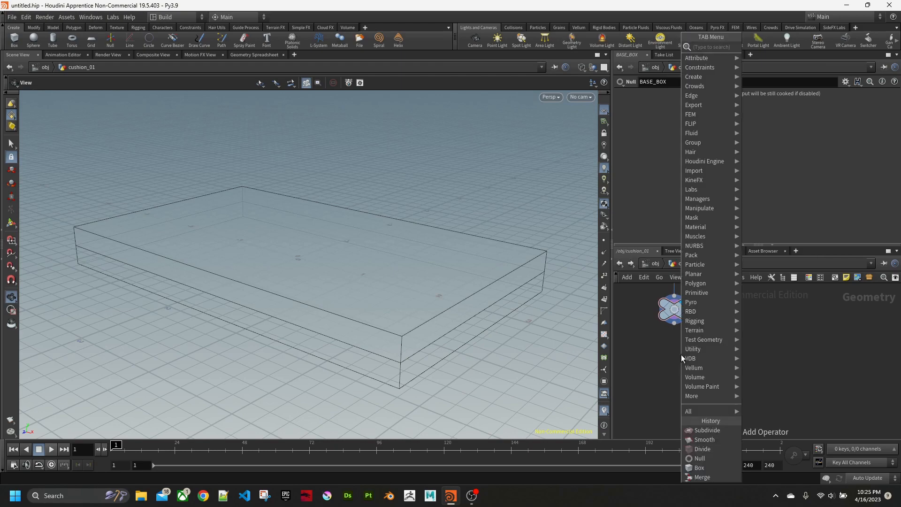
pyautogui.write('group')
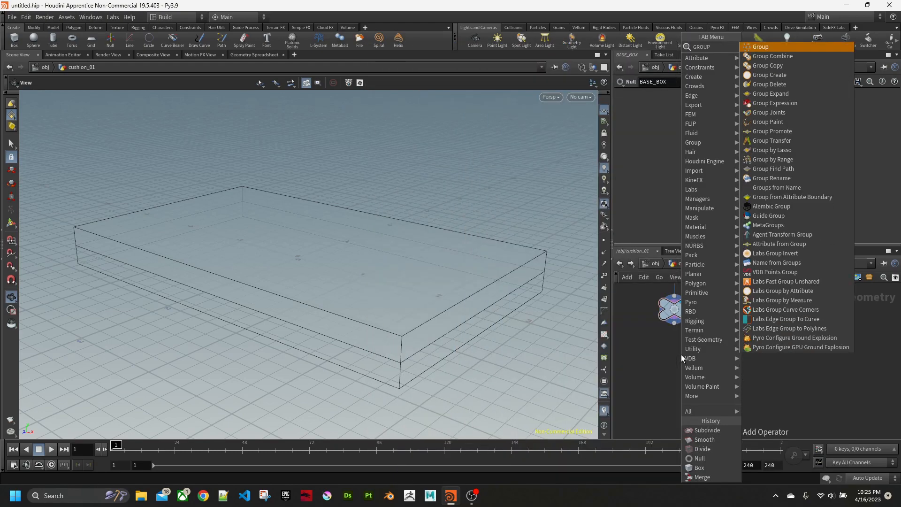
pyautogui.press('Return')
pyautogui.click(680, 354)
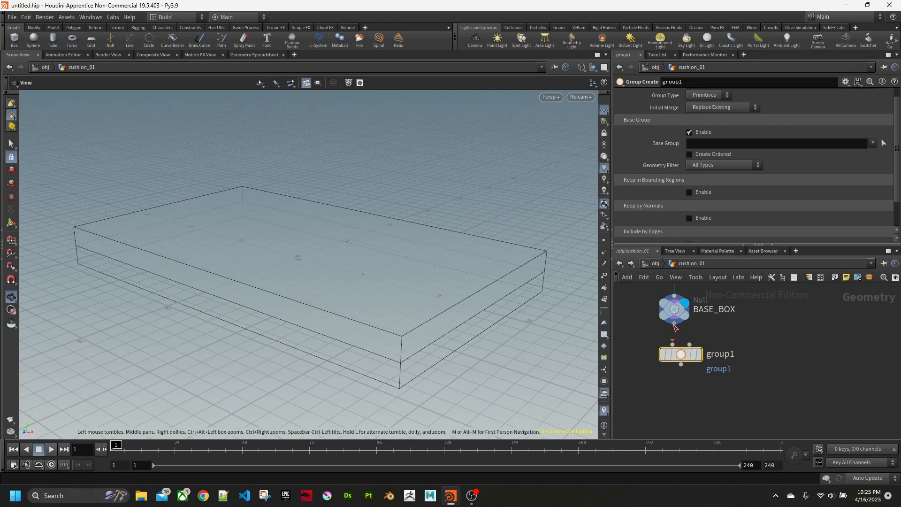
pyautogui.click(672, 341)
pyautogui.moveTo(670, 342); pyautogui.dragTo(682, 376)
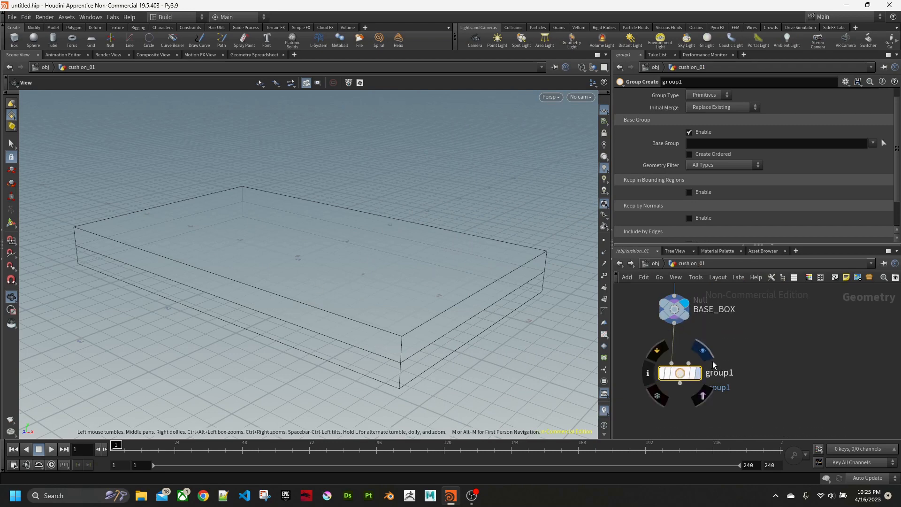
pyautogui.click(708, 361)
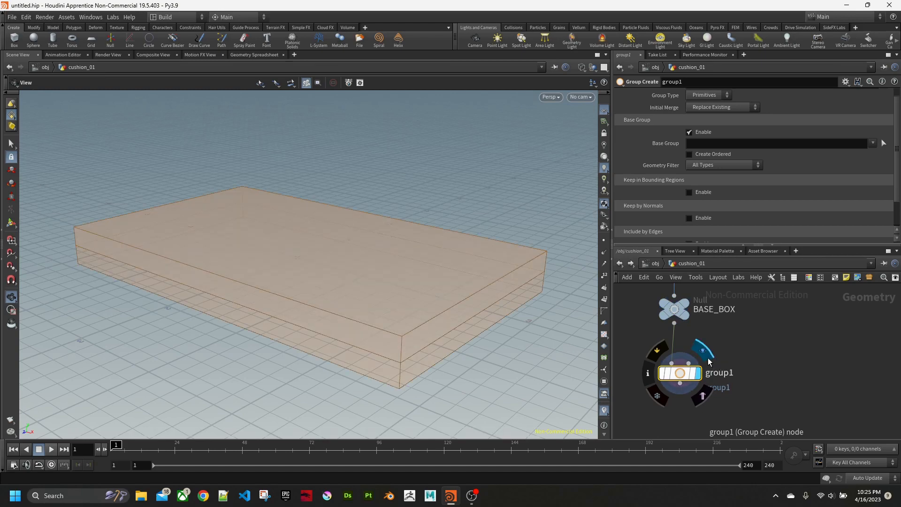
# - Disable the group node's Base Group and enable Keep in Bounding Regions
pyautogui.moveTo(499, 316); pyautogui.dragTo(406, 282)
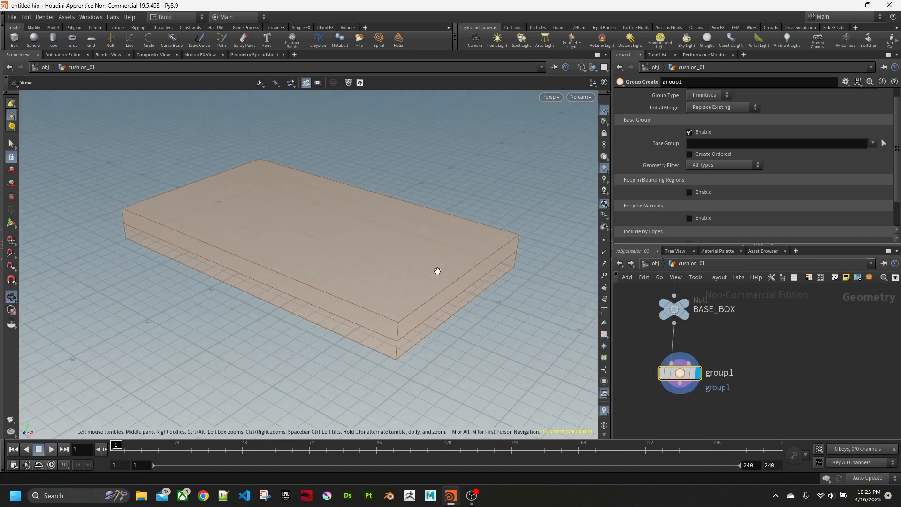
pyautogui.click(699, 133)
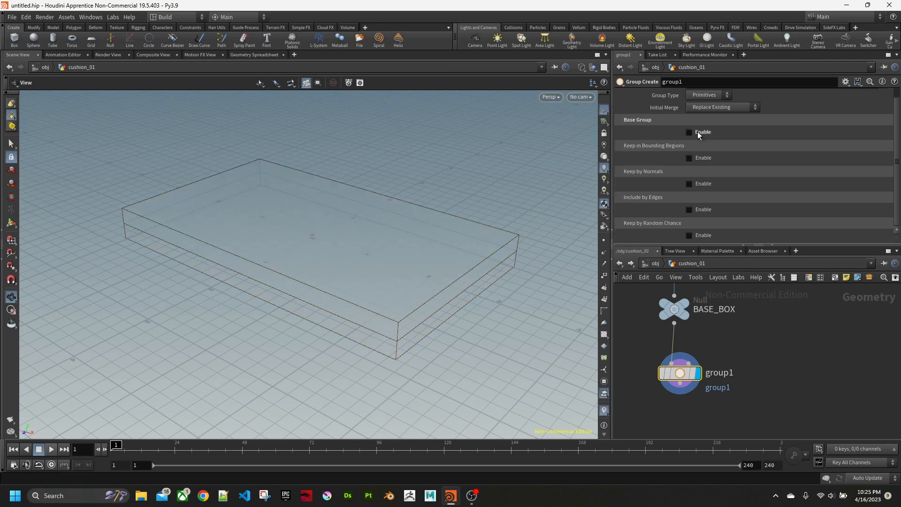
pyautogui.click(699, 159)
pyautogui.moveTo(442, 277); pyautogui.dragTo(390, 267)
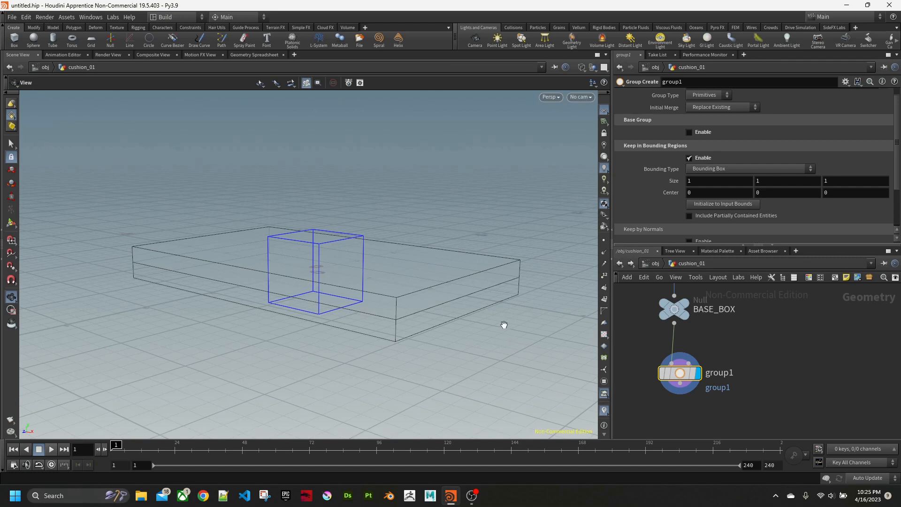
pyautogui.moveTo(458, 291); pyautogui.dragTo(417, 294)
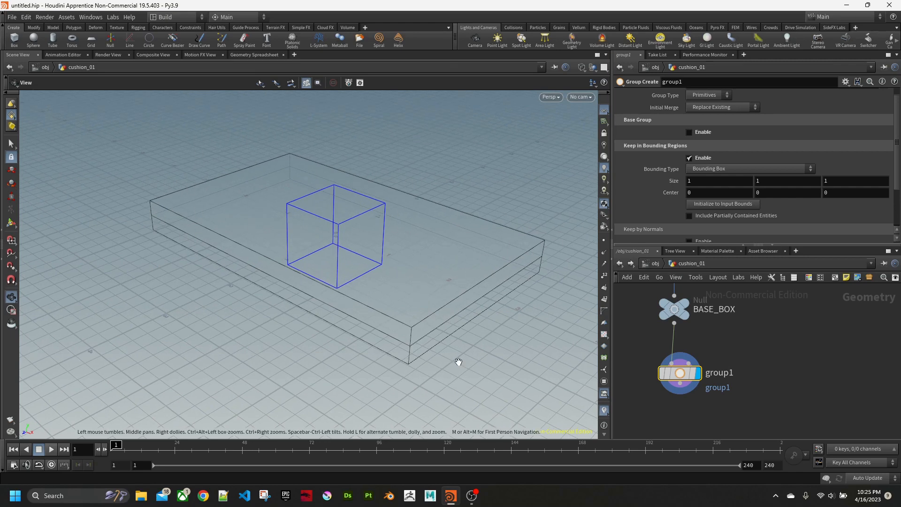
# - Copy box1's X size parameter and paste it as a relative reference into the X size of group1's bounding box
pyautogui.moveTo(743, 328); pyautogui.dragTo(746, 373, button='middle')
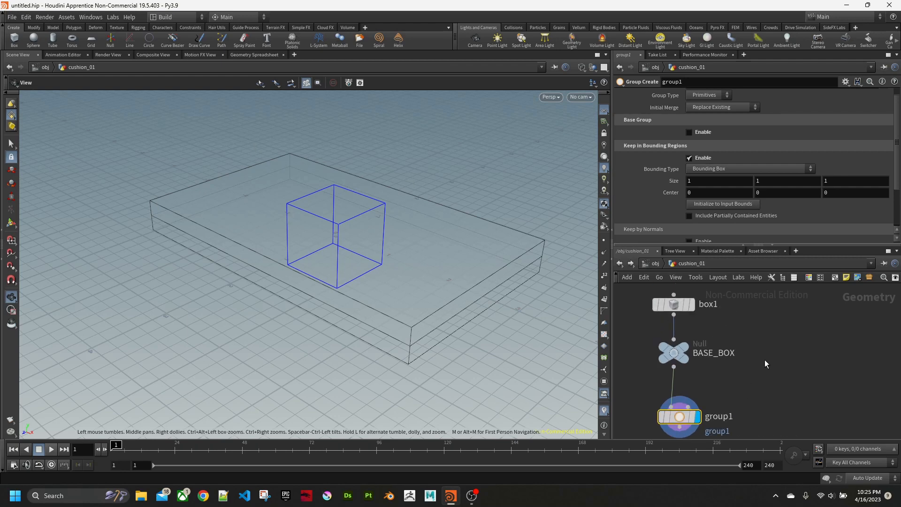
pyautogui.click(674, 304)
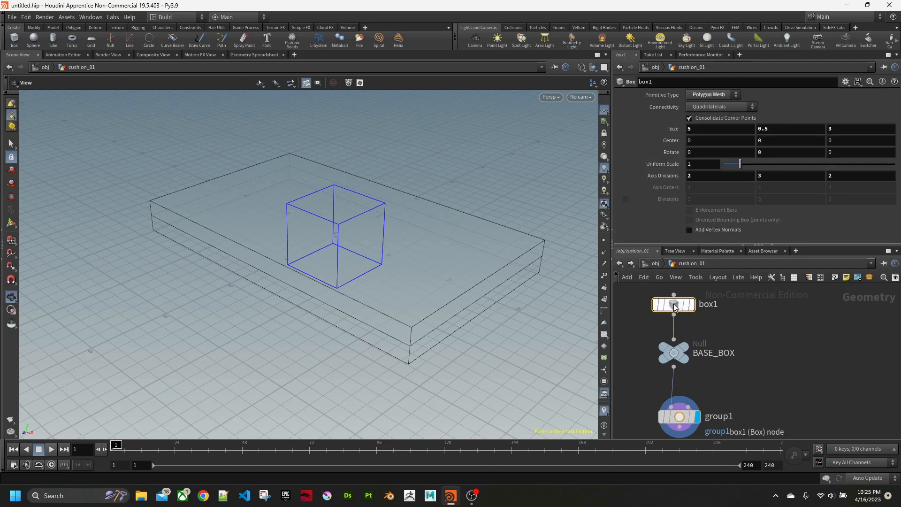
pyautogui.rightClick(783, 125)
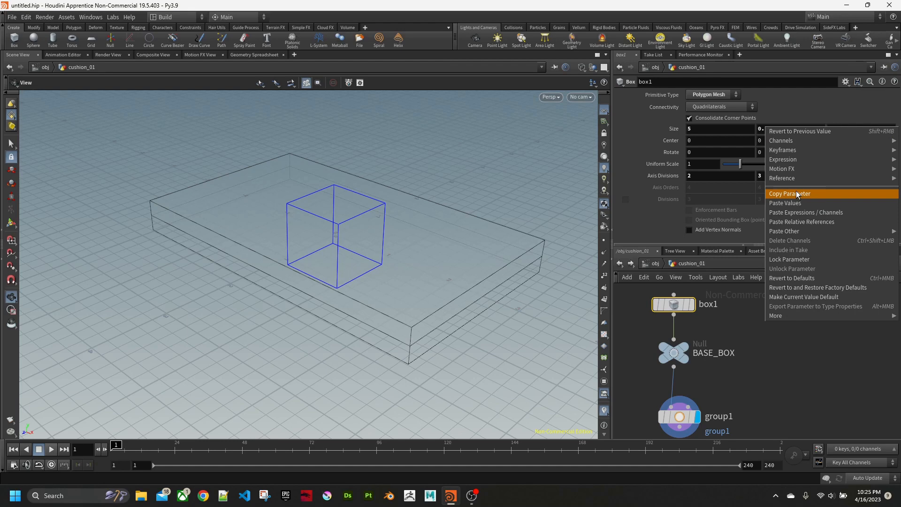
pyautogui.click(764, 125)
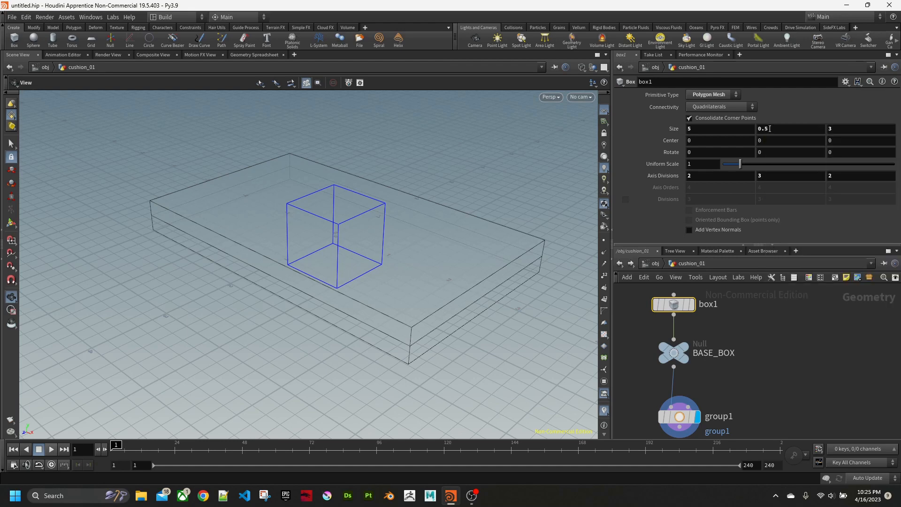
pyautogui.rightClick(718, 127)
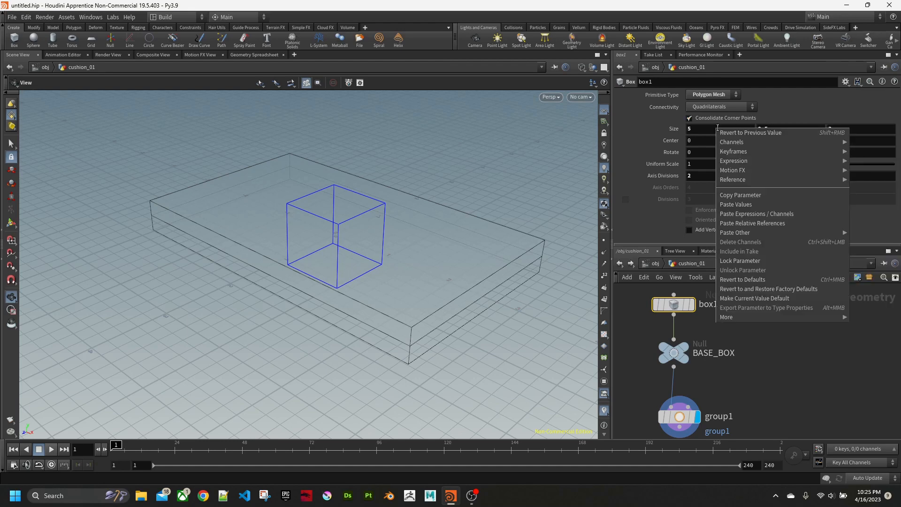
pyautogui.click(727, 196)
pyautogui.click(684, 412)
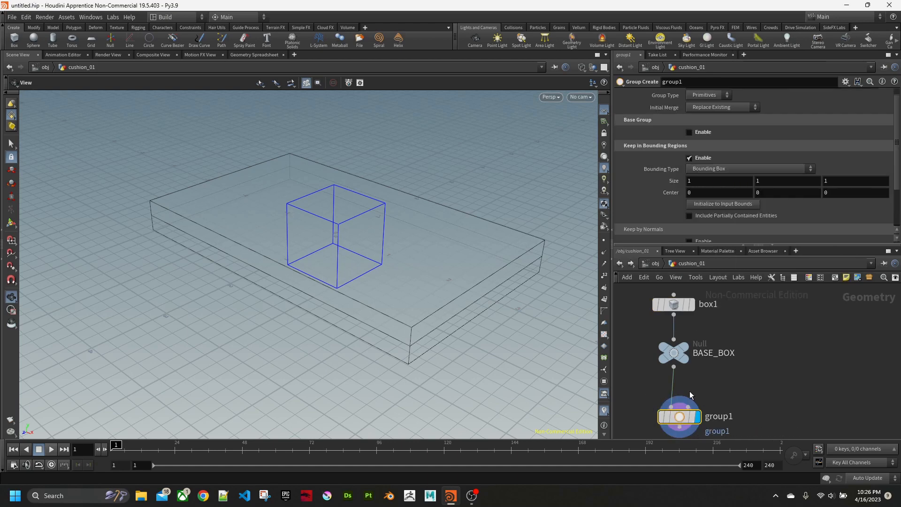
pyautogui.rightClick(701, 182)
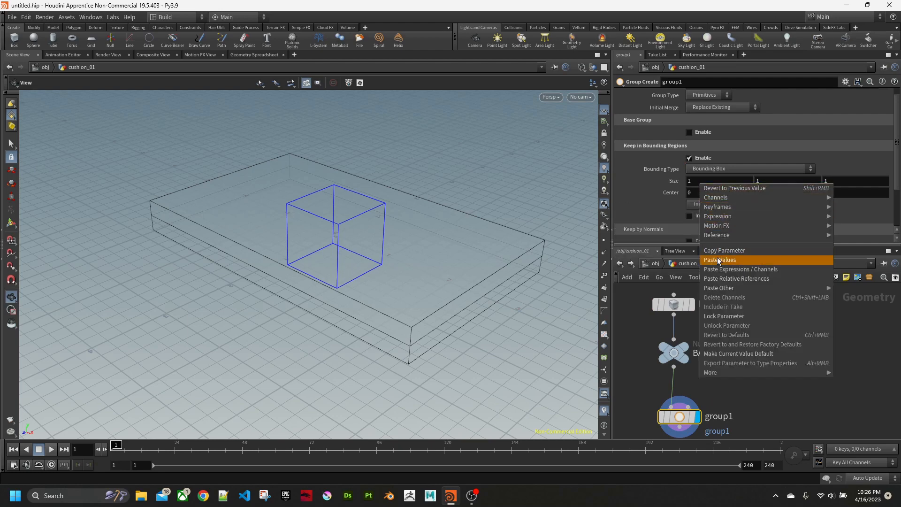
pyautogui.click(716, 278)
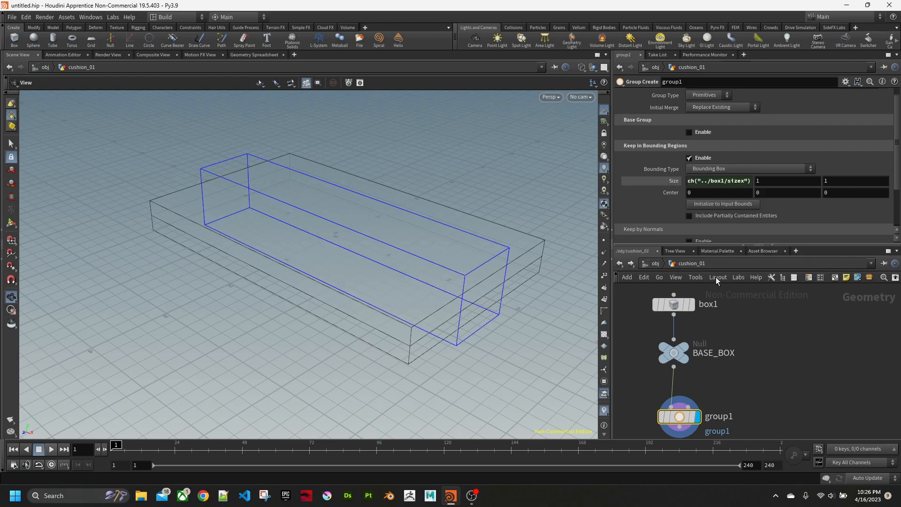
# - Multiply the box1 X size reference in group1's bounding box size by 1.5
pyautogui.moveTo(333, 285)
pyautogui.mouseDown()
pyautogui.moveTo(392, 275)
pyautogui.moveTo(338, 283)
pyautogui.mouseUp()
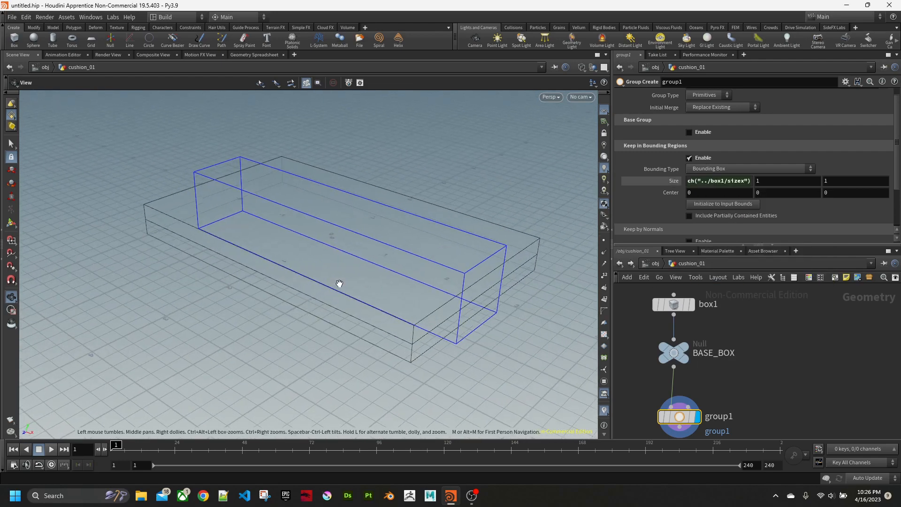
pyautogui.click(750, 180)
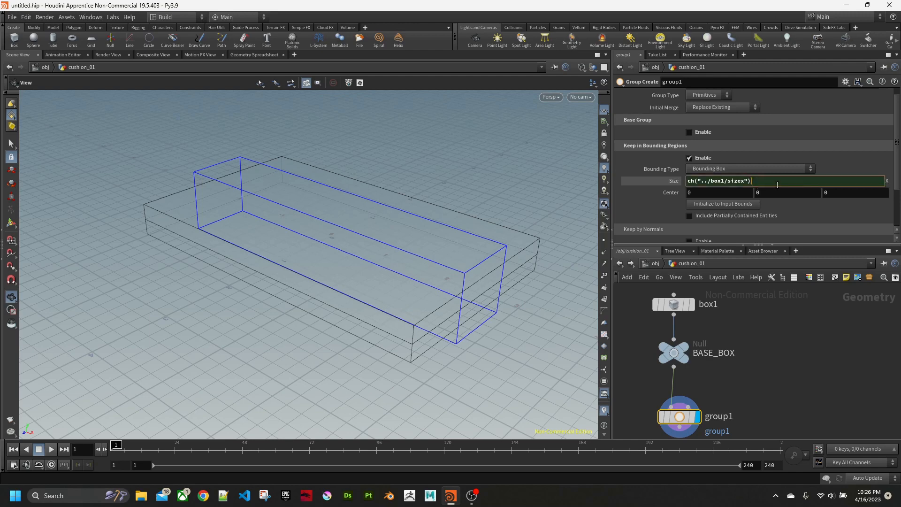
pyautogui.write('*')
pyautogui.write('1.5')
pyautogui.press('Return')
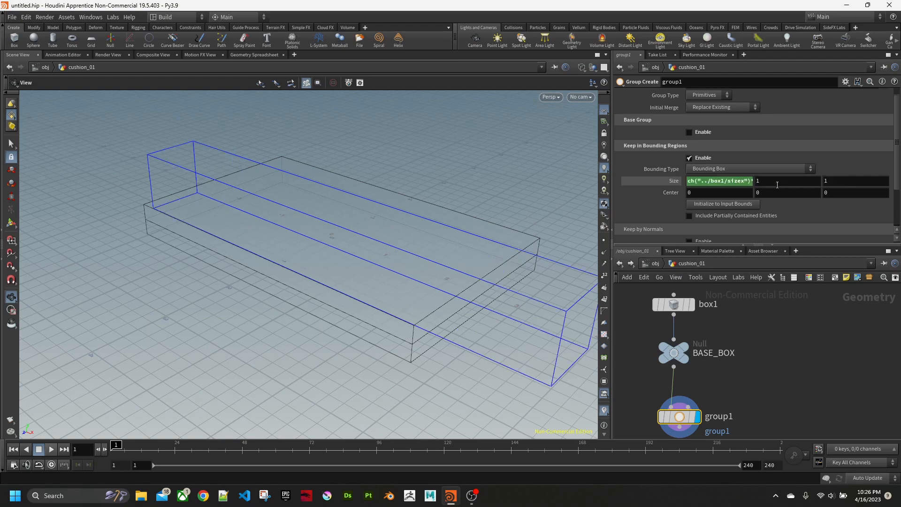
pyautogui.moveTo(422, 251); pyautogui.dragTo(352, 249)
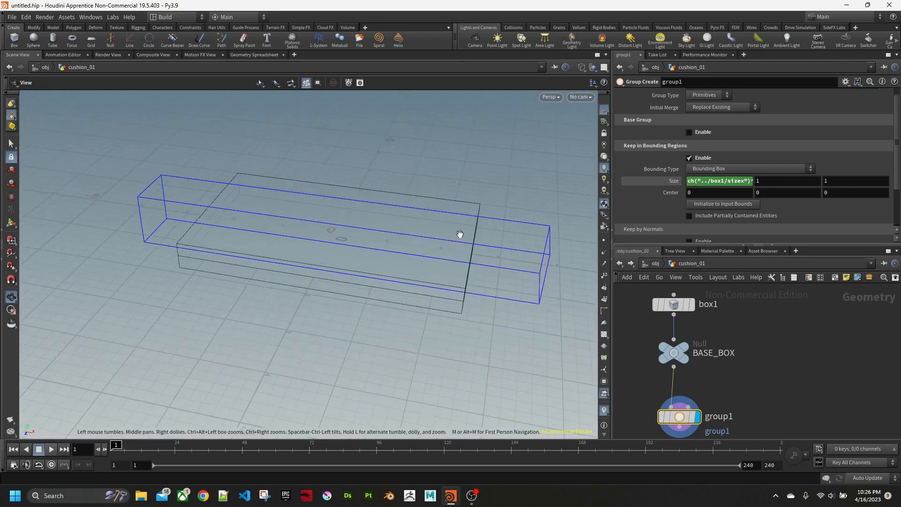
pyautogui.moveTo(466, 312); pyautogui.dragTo(407, 315)
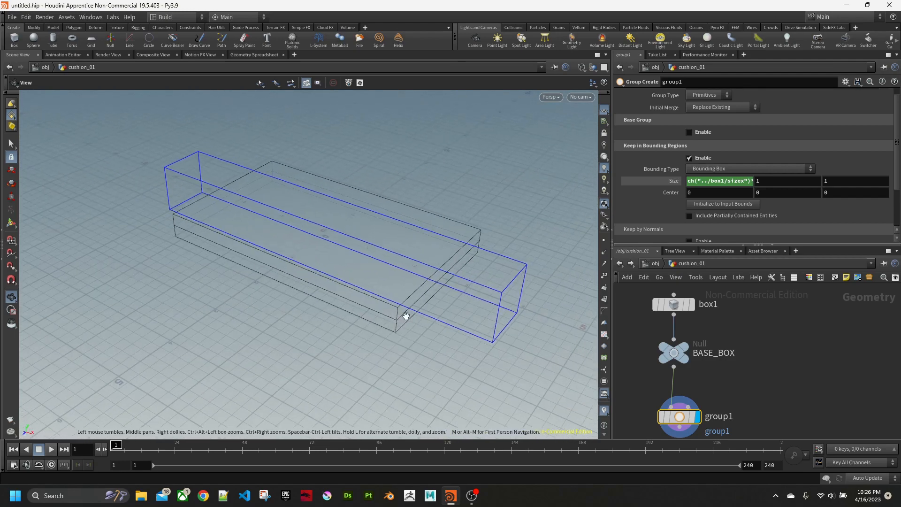
# - Test the bounding box link by setting box1's X size to 7, then return it to 5
pyautogui.moveTo(675, 305)
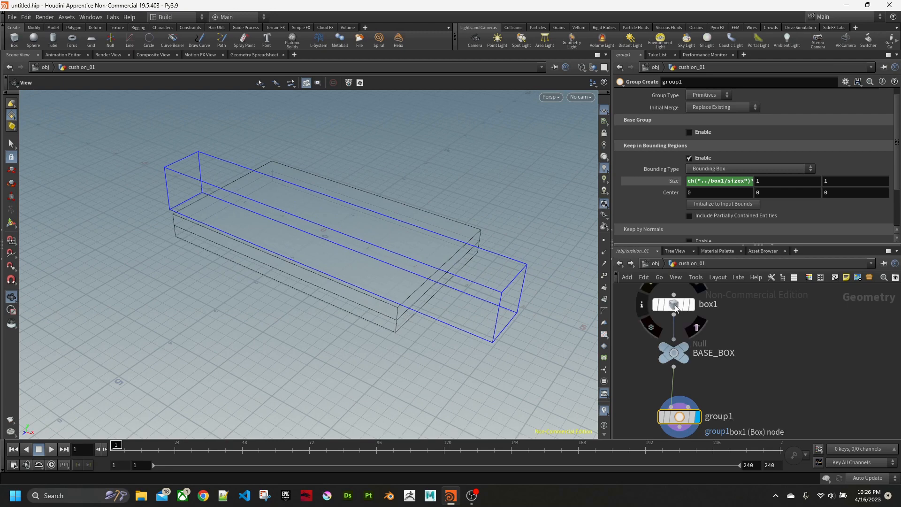
pyautogui.click(674, 304)
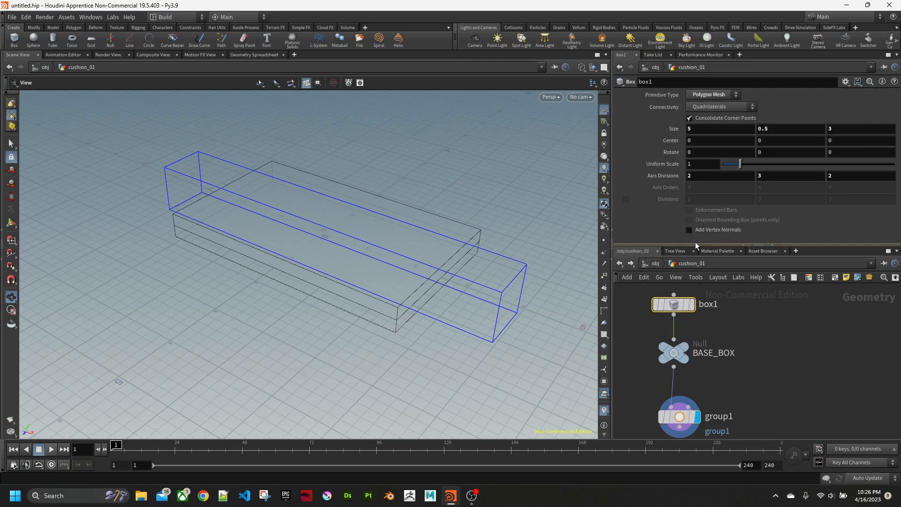
pyautogui.click(691, 130)
pyautogui.write('7')
pyautogui.press('Return')
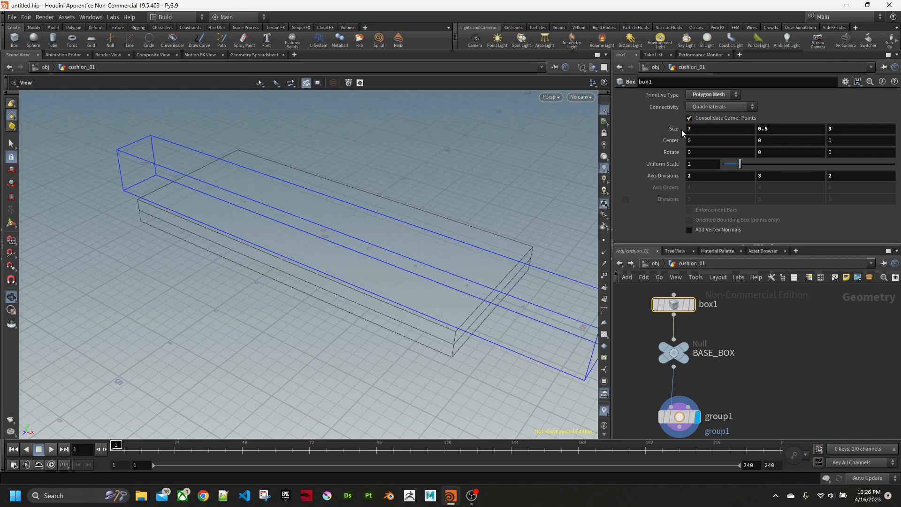
pyautogui.click(674, 130)
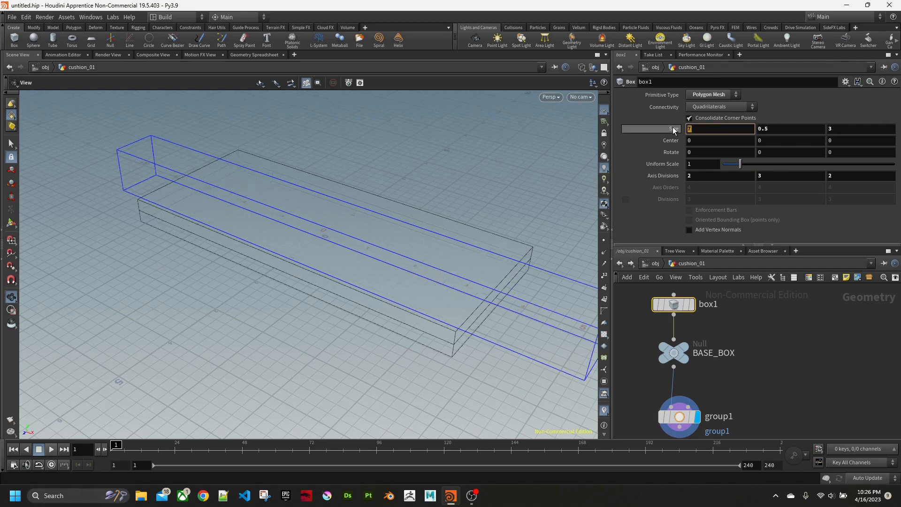
pyautogui.write('5')
pyautogui.press('Return')
# - Copy box1's Z size parameter and paste it as a relative reference into the Z size of group1's bounding box
pyautogui.moveTo(370, 247); pyautogui.dragTo(349, 250, button='middle')
pyautogui.scroll(1, 359, 251)
pyautogui.moveTo(736, 398); pyautogui.dragTo(728, 356, button='middle')
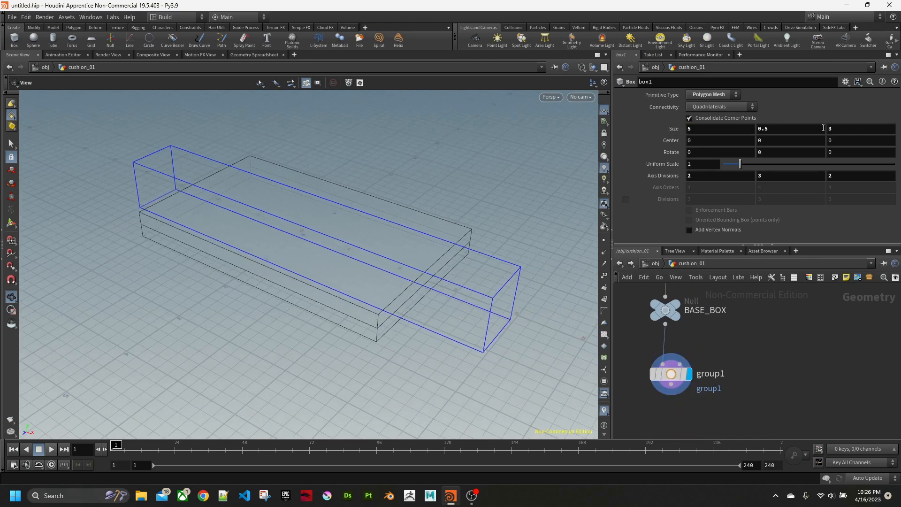
pyautogui.rightClick(844, 126)
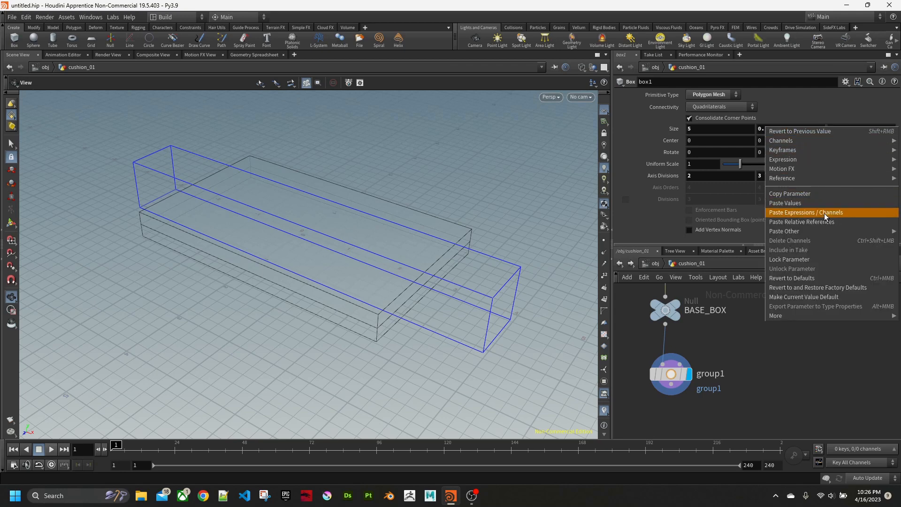
pyautogui.click(818, 193)
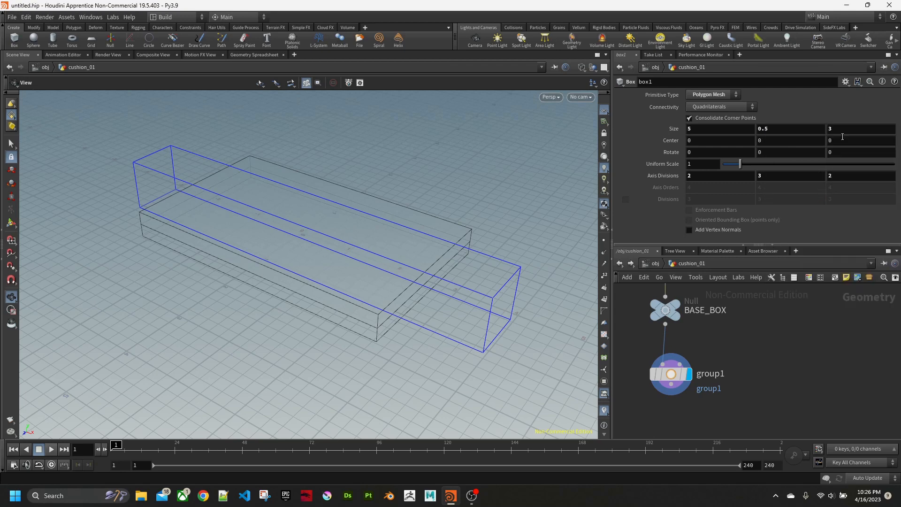
pyautogui.click(677, 391)
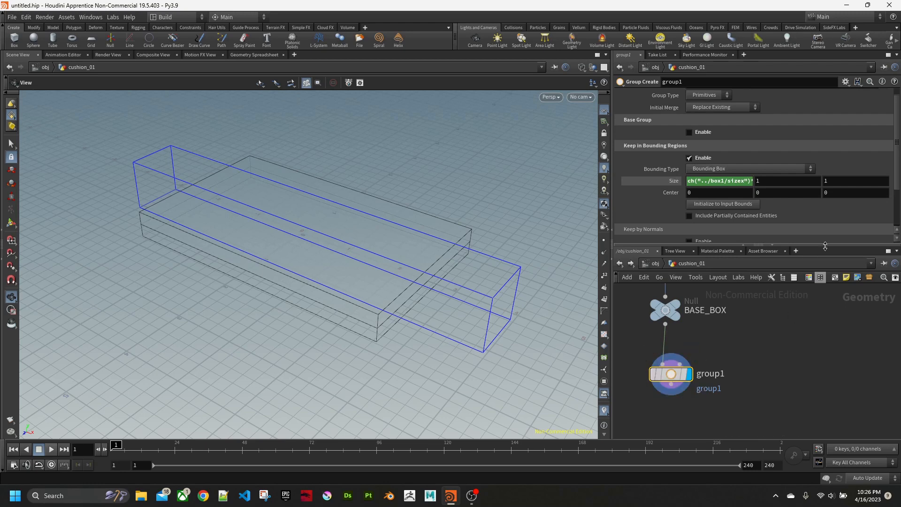
pyautogui.rightClick(843, 180)
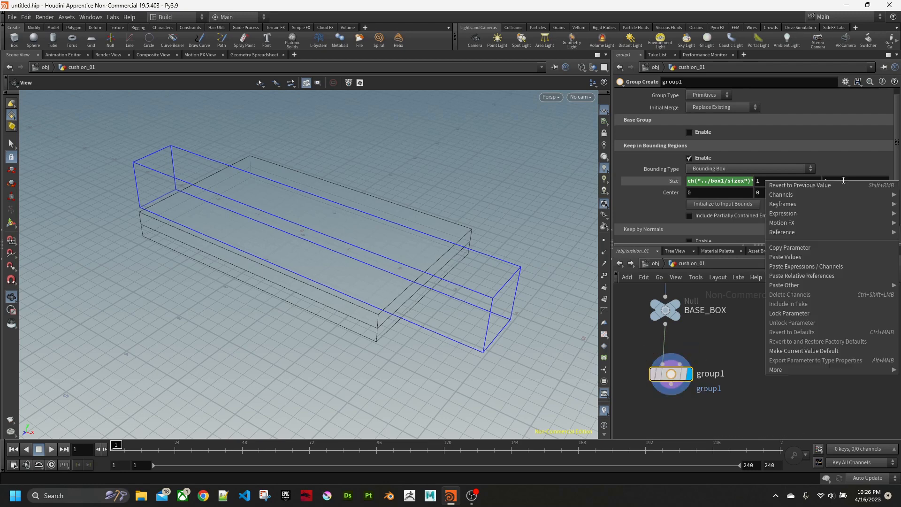
pyautogui.click(816, 275)
# - Multiply the box1 Z size reference in group1's bounding box size by 1.5
pyautogui.click(886, 181)
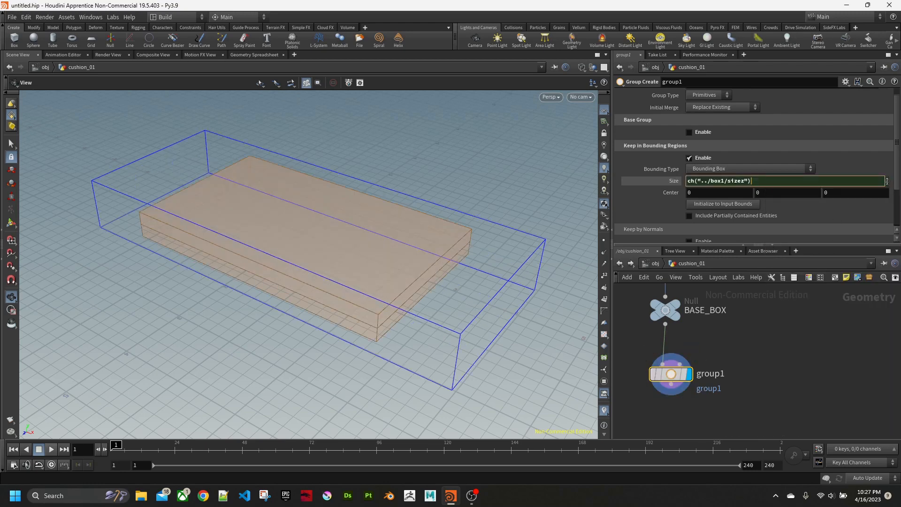
pyautogui.write('*1.5')
pyautogui.press('Return')
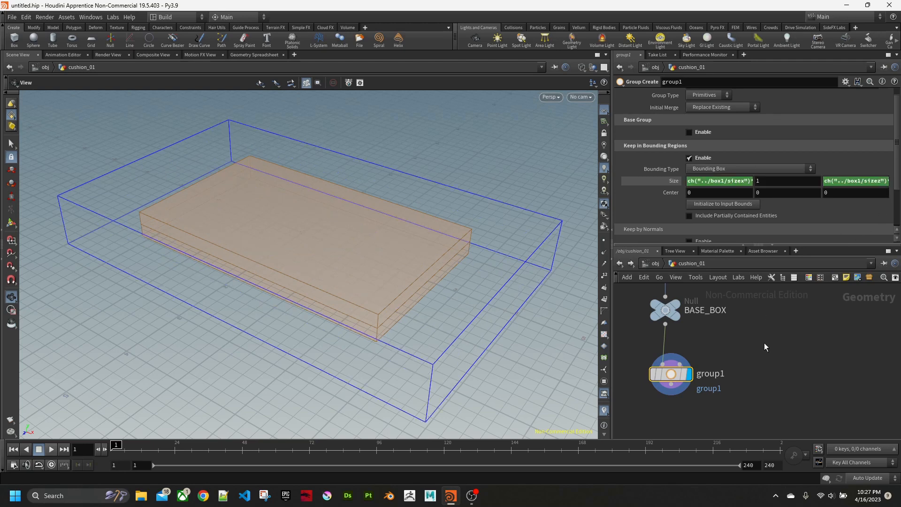
# - Copy box1's Y size parameter and paste it as a relative reference into the Y center of group1's bounding box
pyautogui.moveTo(764, 343); pyautogui.dragTo(766, 386, button='middle')
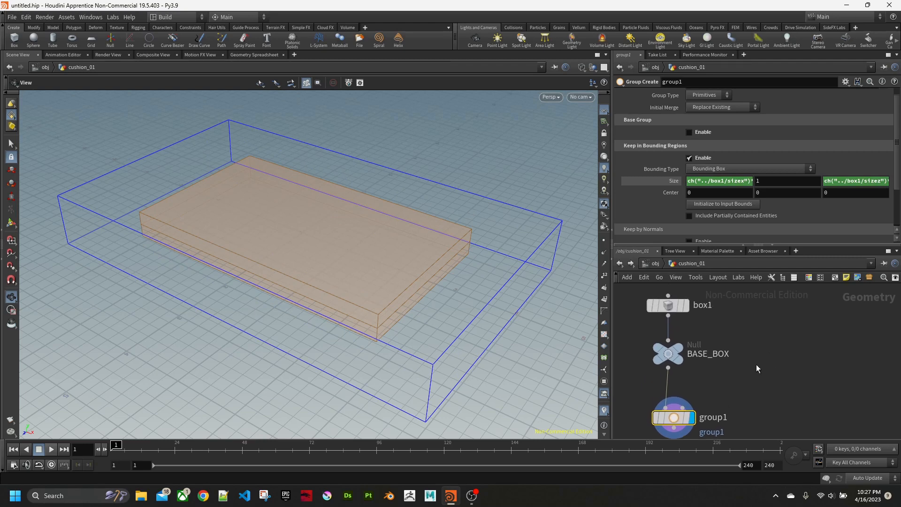
pyautogui.click(668, 307)
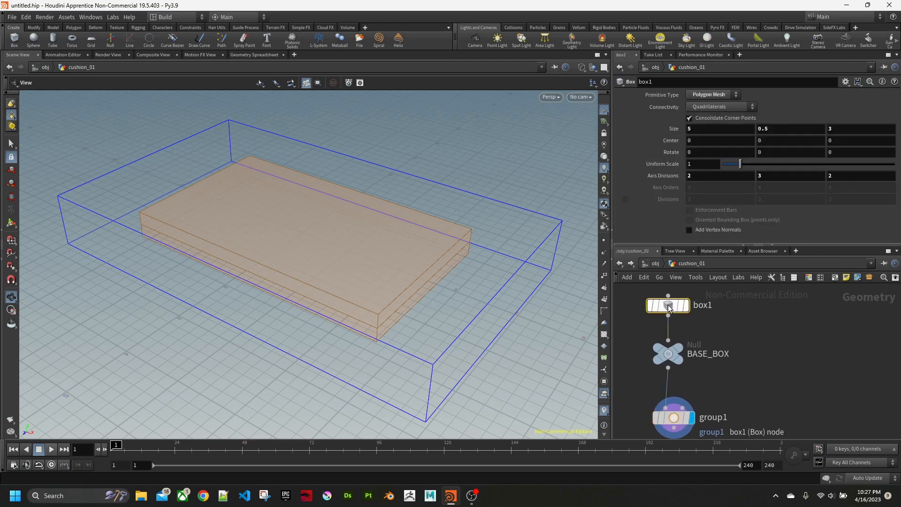
pyautogui.rightClick(783, 128)
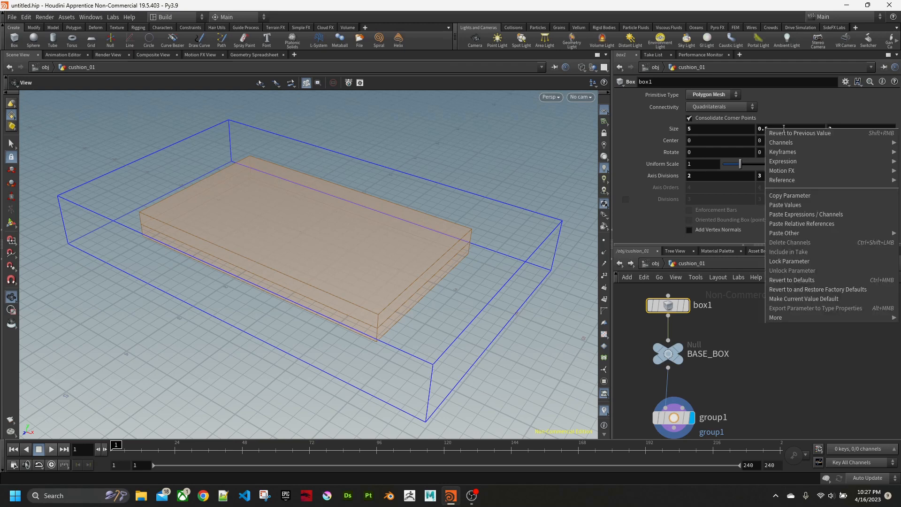
pyautogui.click(788, 196)
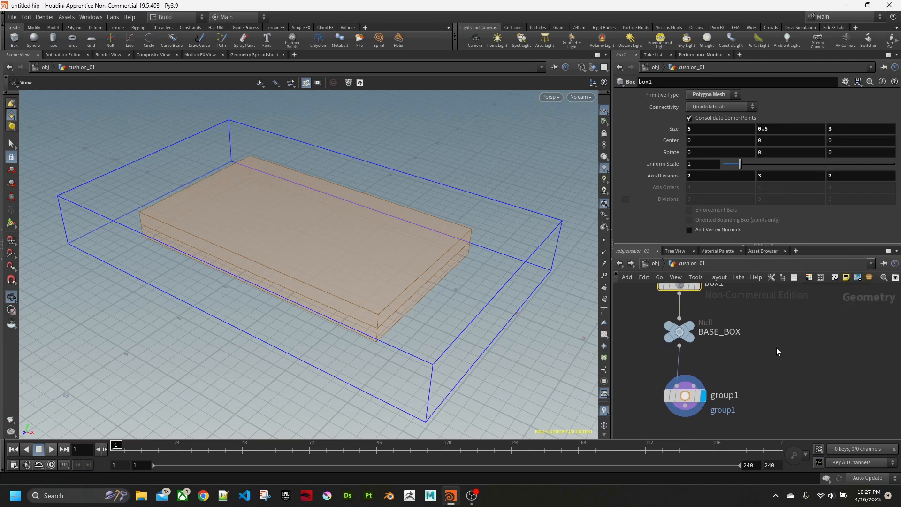
pyautogui.click(684, 395)
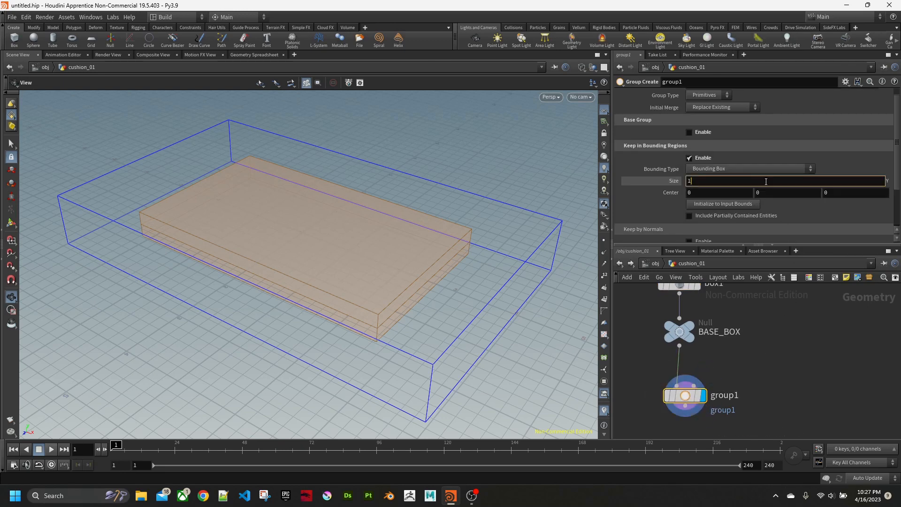
pyautogui.press('Return')
pyautogui.rightClick(765, 182)
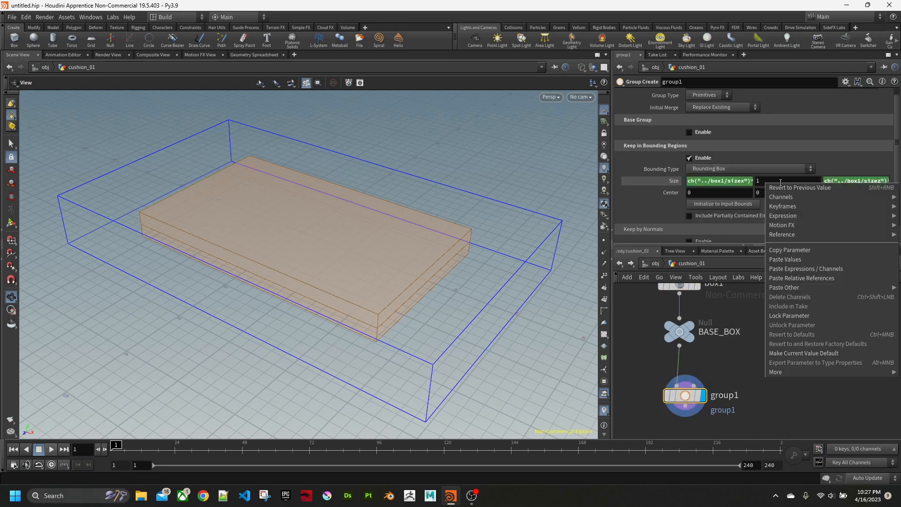
pyautogui.click(764, 200)
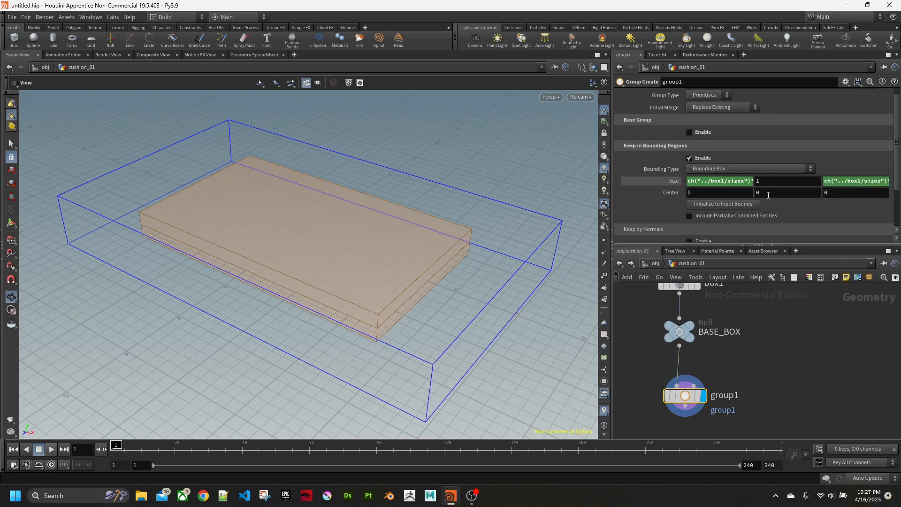
pyautogui.rightClick(768, 193)
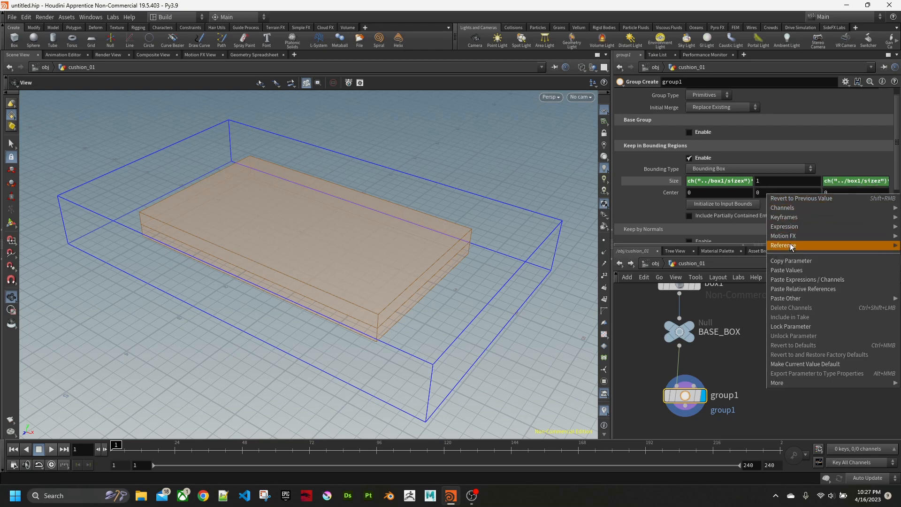
pyautogui.click(793, 289)
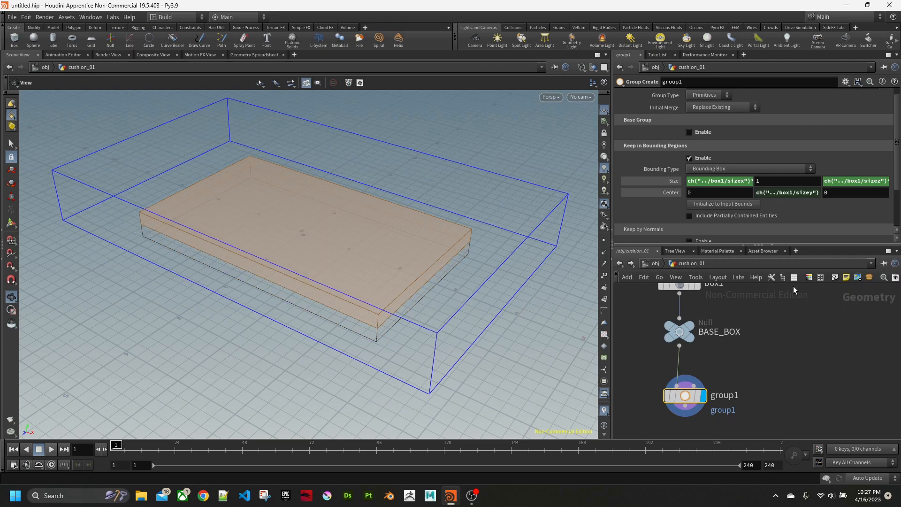
# - Wrap the bounding box's Y center reference in parentheses and negate it so the region covers the box's lower part
pyautogui.click(819, 196)
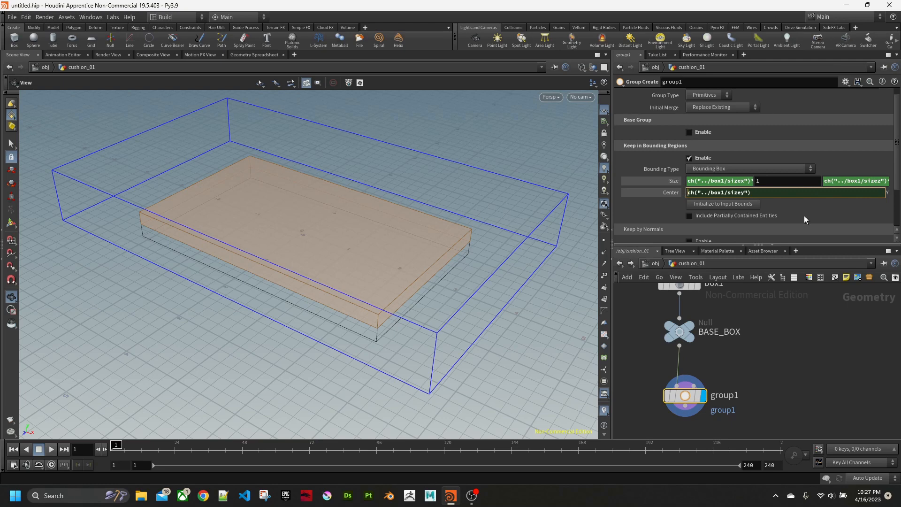
pyautogui.write('(')
pyautogui.press('Home')
pyautogui.write('-')
pyautogui.write(')')
pyautogui.press('Return')
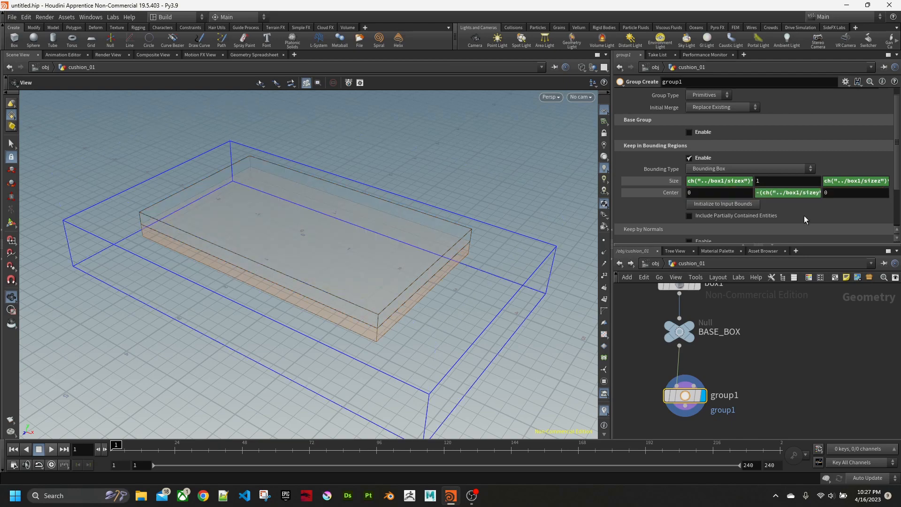
pyautogui.keyDown('alt'); pyautogui.moveTo(443, 306); pyautogui.dragTo(440, 287); pyautogui.keyUp('alt')
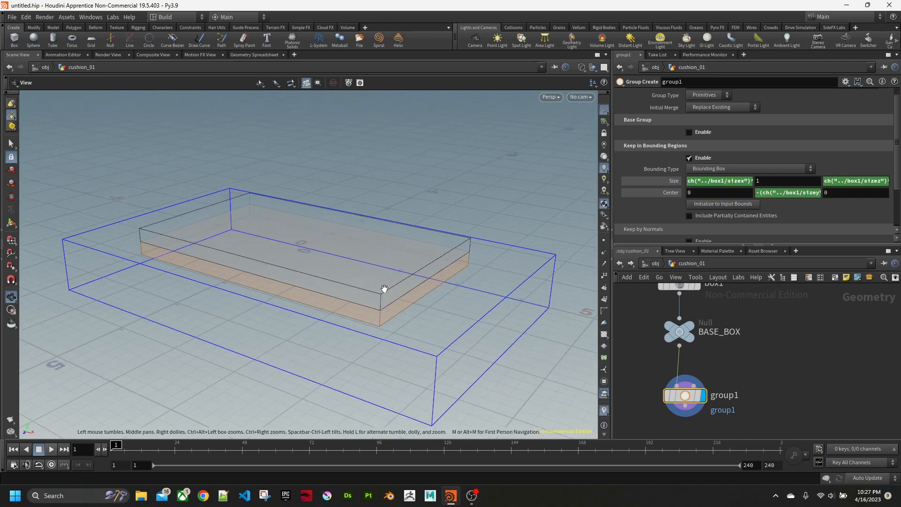
# - Rename the group1 node to delete_group
pyautogui.moveTo(798, 387); pyautogui.dragTo(779, 349, button='middle')
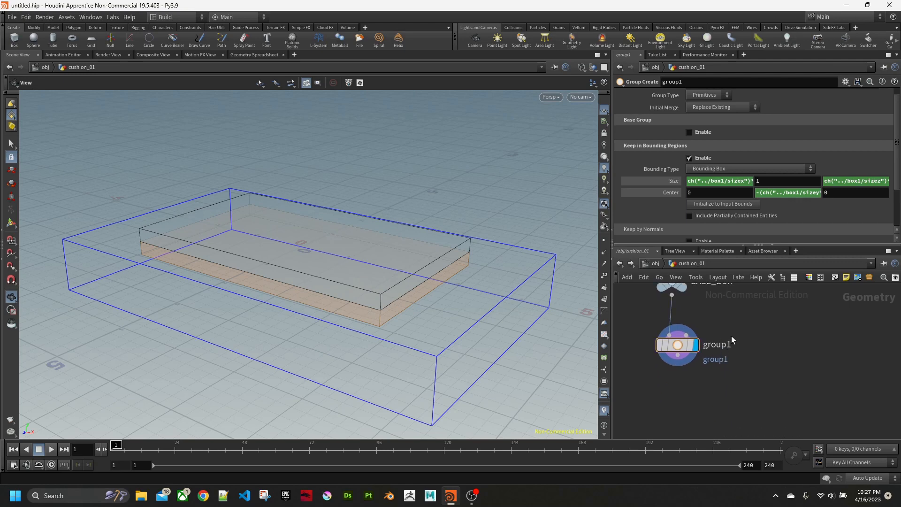
pyautogui.scroll(1, 731, 336)
pyautogui.doubleClick(699, 80)
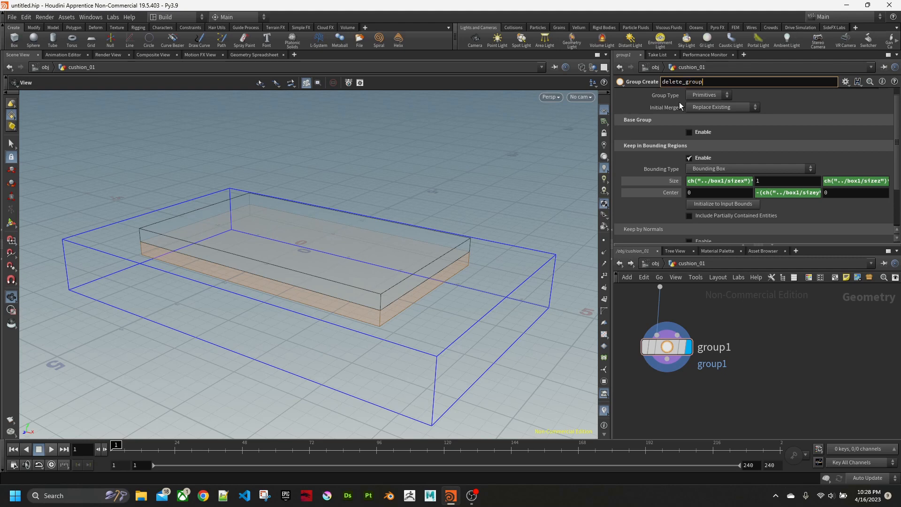
pyautogui.press('Return')
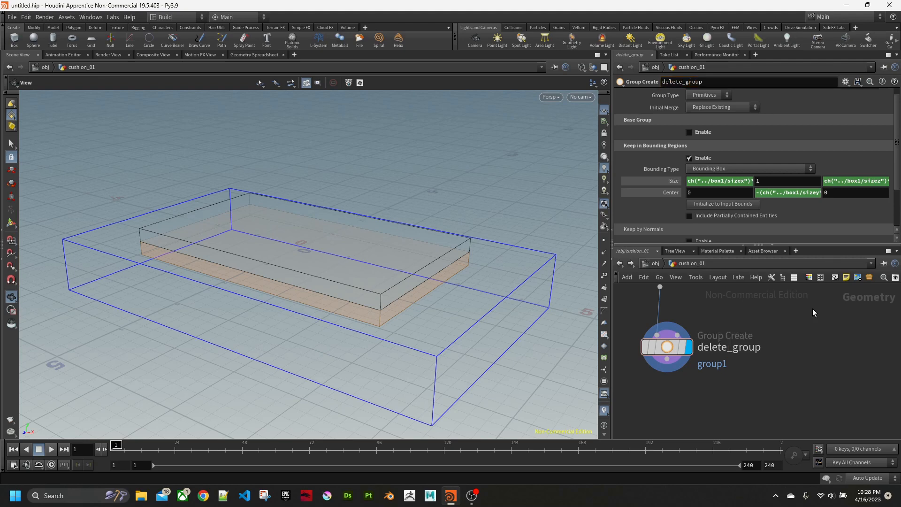
# - Add a Blast node below delete_group and wire delete_group's output into its input
pyautogui.moveTo(715, 395); pyautogui.dragTo(734, 389, button='middle')
pyautogui.press('Tab')
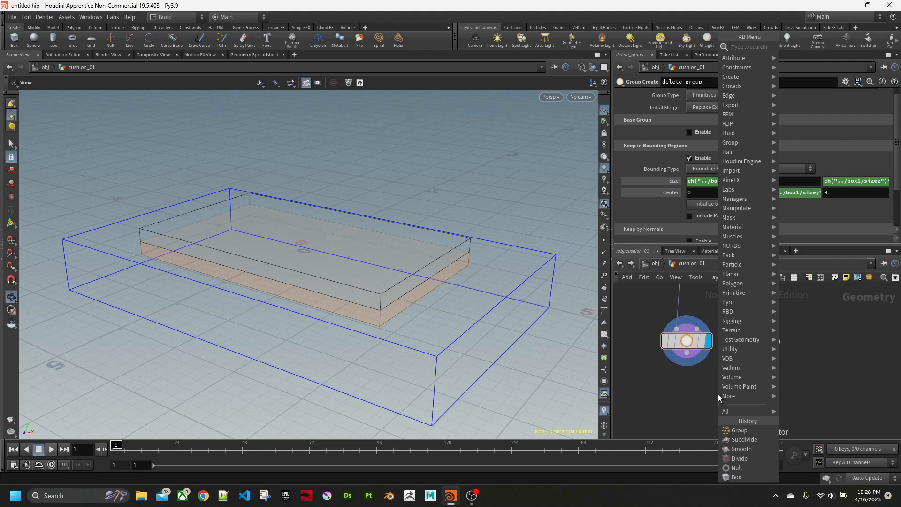
pyautogui.write('bla')
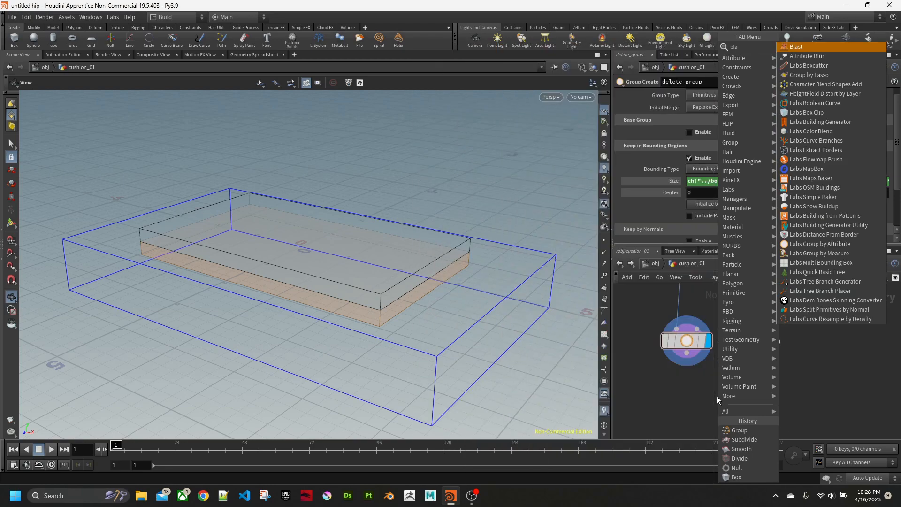
pyautogui.press('Return')
pyautogui.click(716, 396)
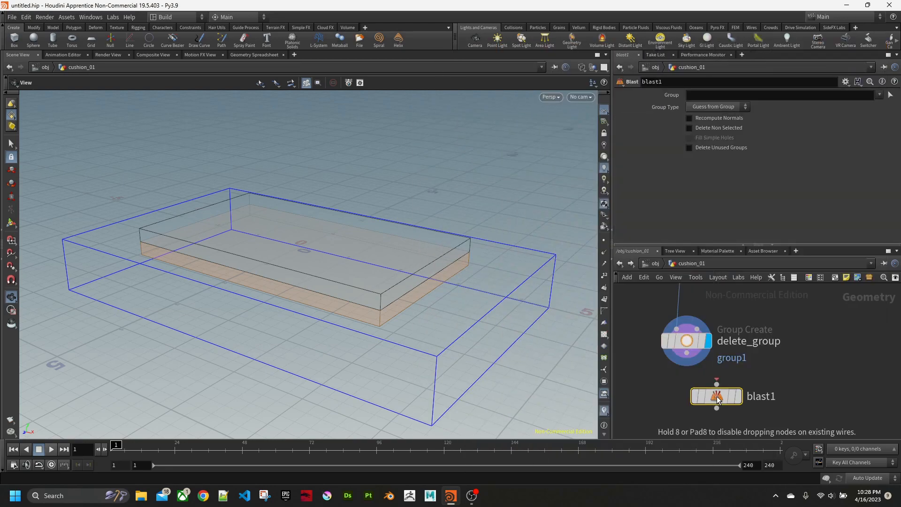
pyautogui.moveTo(683, 347); pyautogui.dragTo(716, 383)
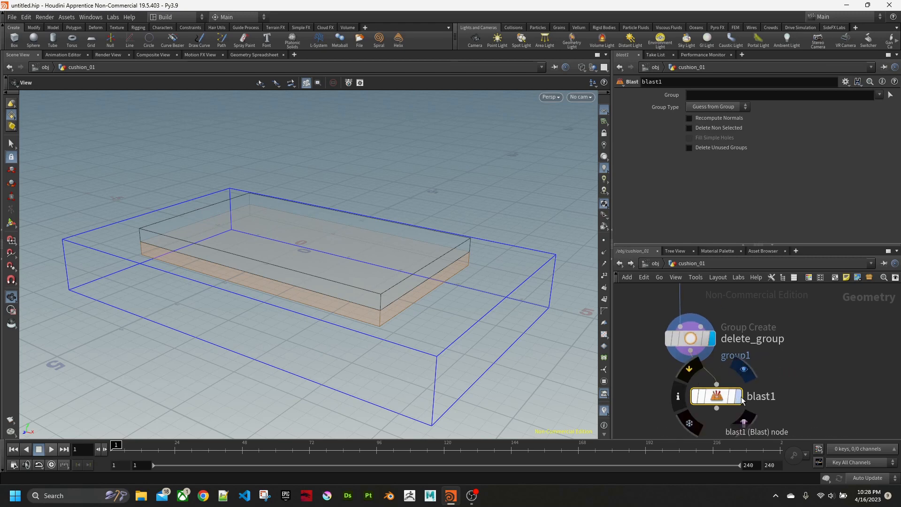
# - Display the Blast node's output and set the Group Create node's group name to delete_group
pyautogui.click(747, 377)
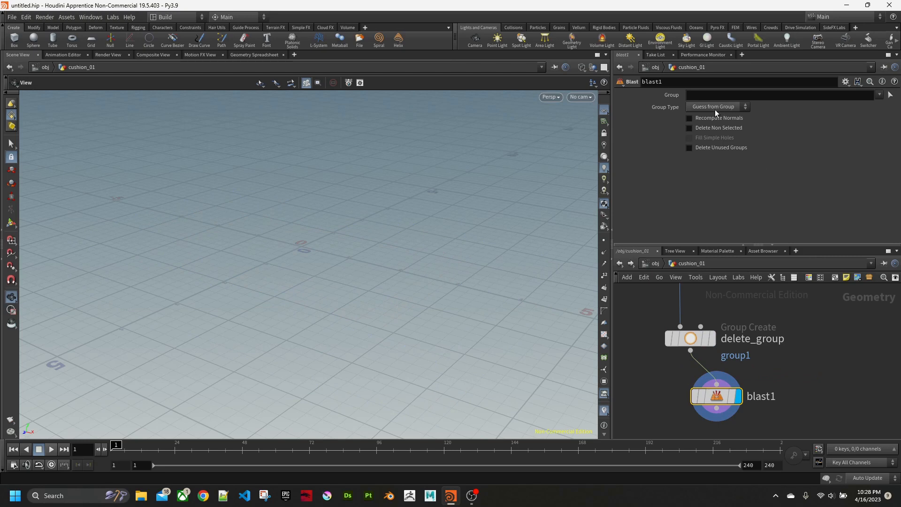
pyautogui.click(880, 96)
pyautogui.click(870, 105)
pyautogui.click(696, 342)
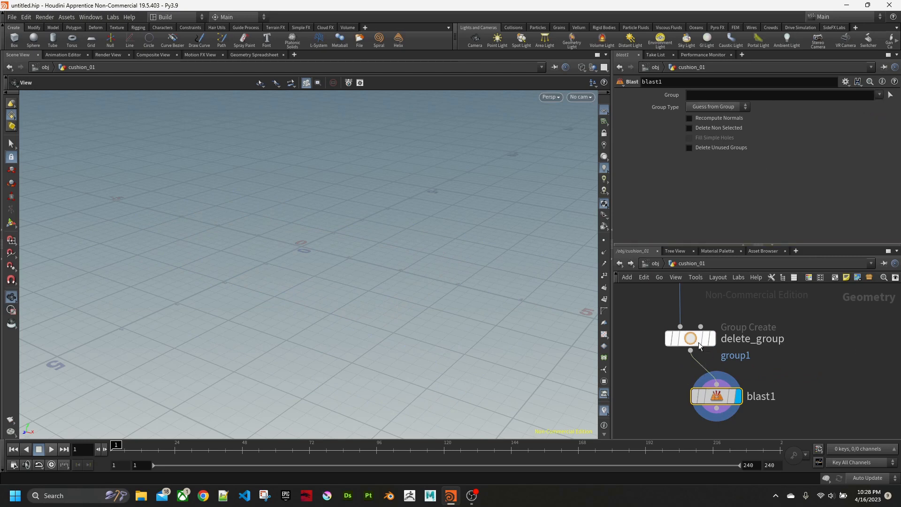
pyautogui.scroll(1, 745, 178)
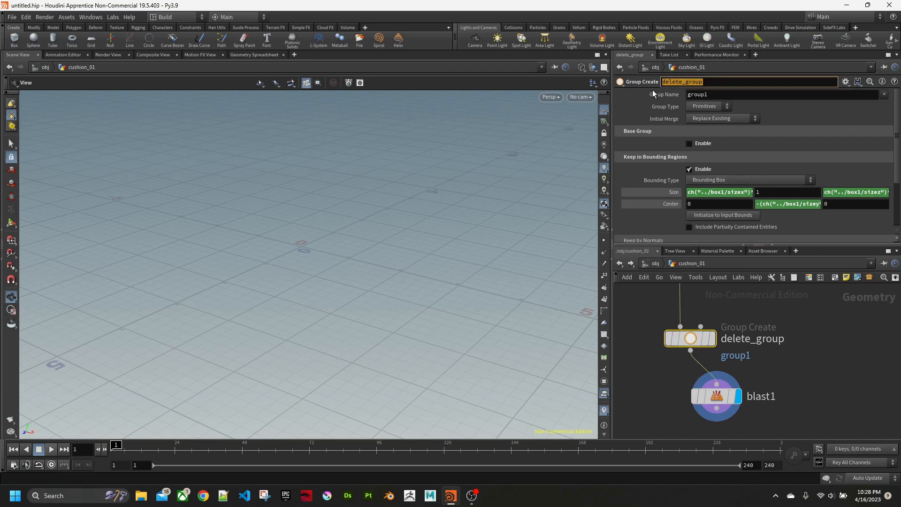
pyautogui.click(716, 94)
pyautogui.moveTo(716, 94); pyautogui.dragTo(659, 96)
pyautogui.write('delete_group')
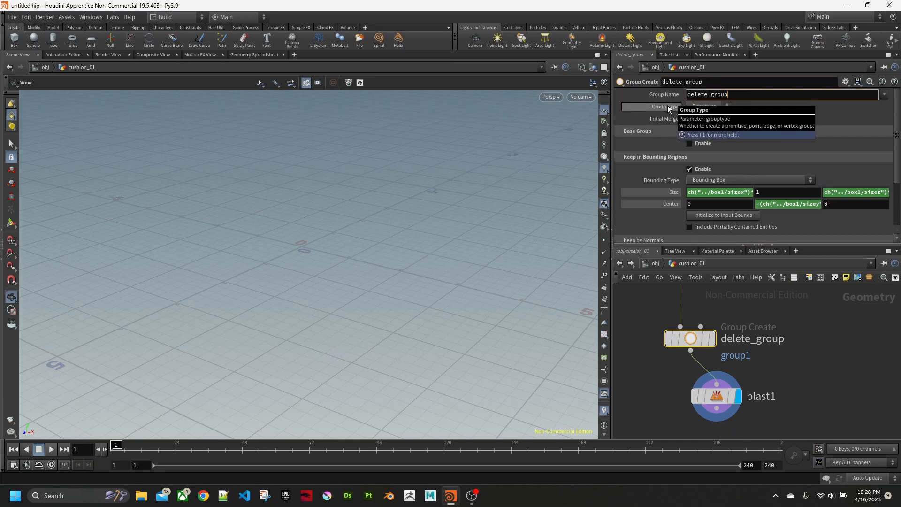
pyautogui.press('Return')
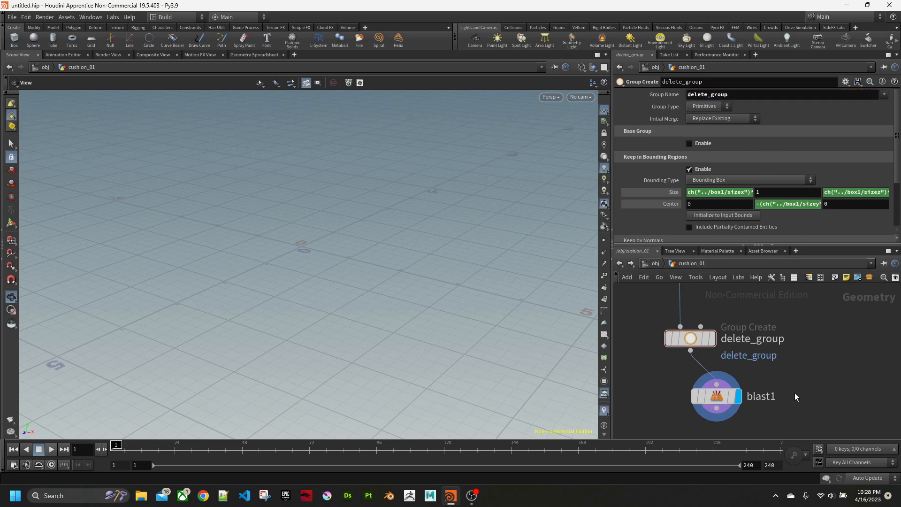
# - Set blast1's group to delete_group to remove the box's lower part, and show the remaining geometry shaded
pyautogui.click(716, 395)
pyautogui.click(879, 94)
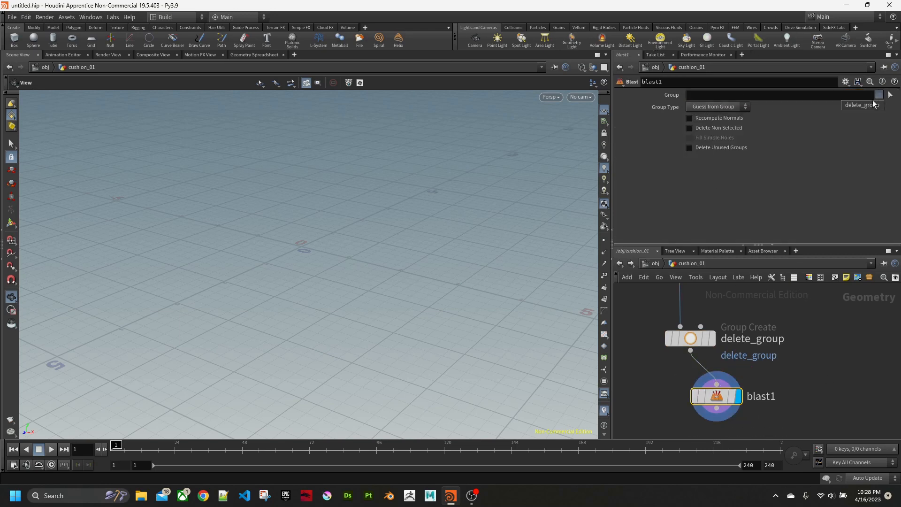
pyautogui.click(868, 106)
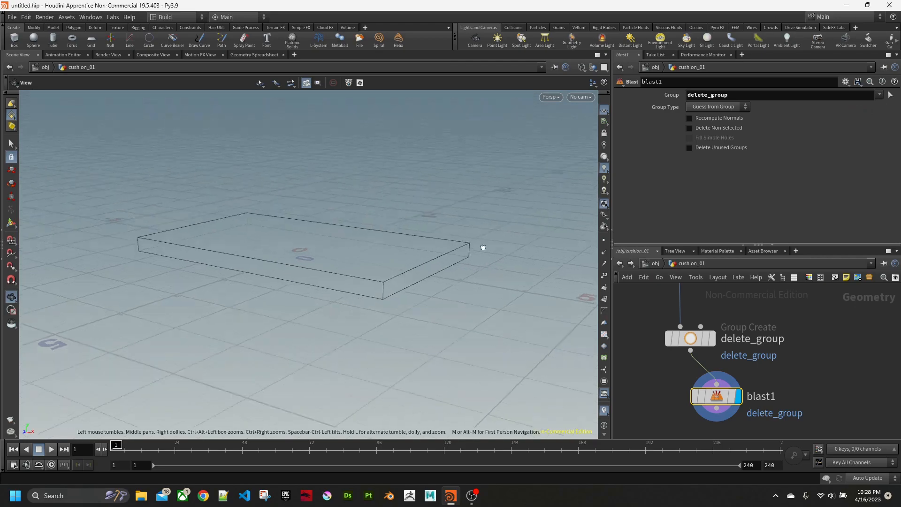
pyautogui.moveTo(483, 247)
pyautogui.mouseDown()
pyautogui.moveTo(475, 185)
pyautogui.moveTo(426, 253)
pyautogui.moveTo(480, 274)
pyautogui.moveTo(464, 205)
pyautogui.moveTo(445, 173)
pyautogui.moveTo(438, 213)
pyautogui.moveTo(472, 303)
pyautogui.mouseUp()
pyautogui.press('w')
pyautogui.scroll(-8, 739, 345)
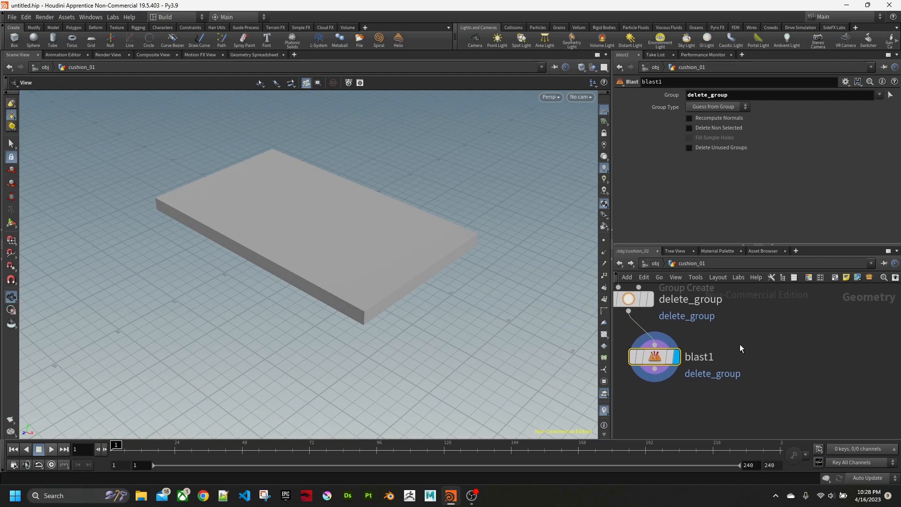
pyautogui.moveTo(724, 385); pyautogui.dragTo(720, 368, button='middle')
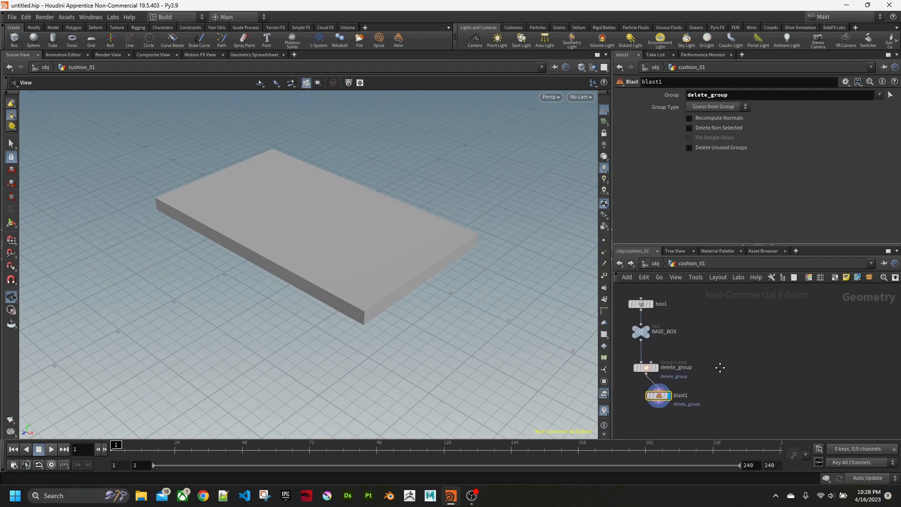
pyautogui.moveTo(441, 295); pyautogui.dragTo(499, 268)
pyautogui.moveTo(737, 366); pyautogui.dragTo(764, 347, button='middle')
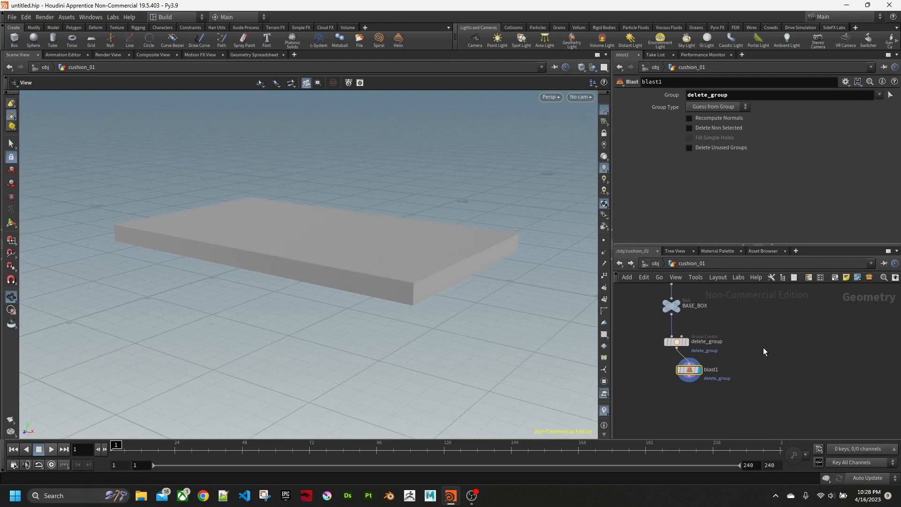
pyautogui.press('Tab')
pyautogui.moveTo(762, 348)
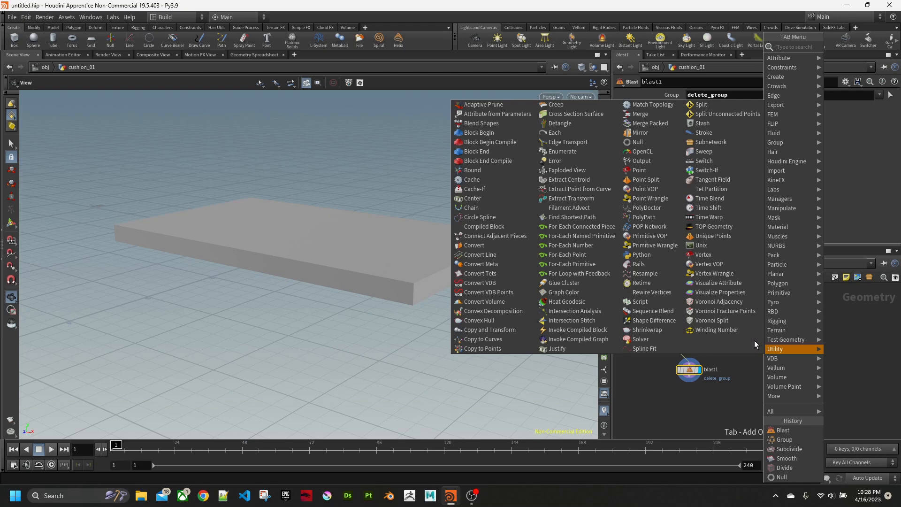
pyautogui.press('Escape')
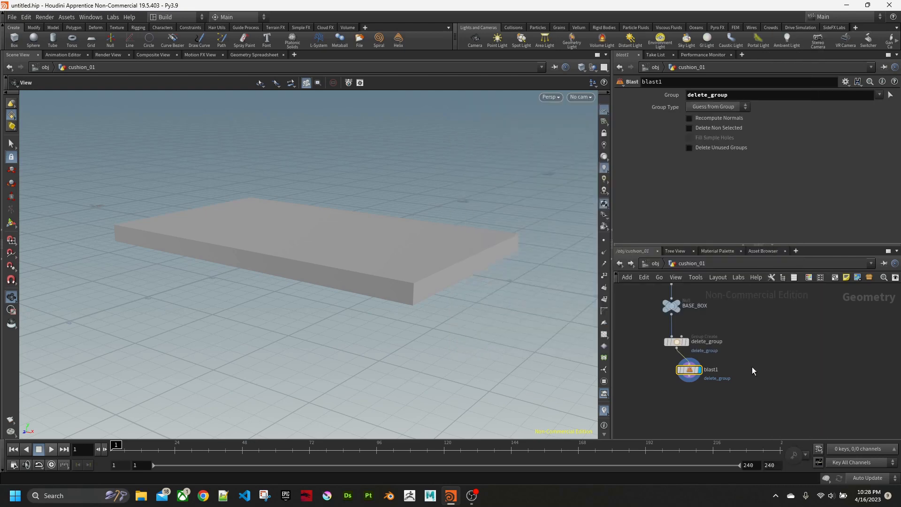
pyautogui.press('Tab')
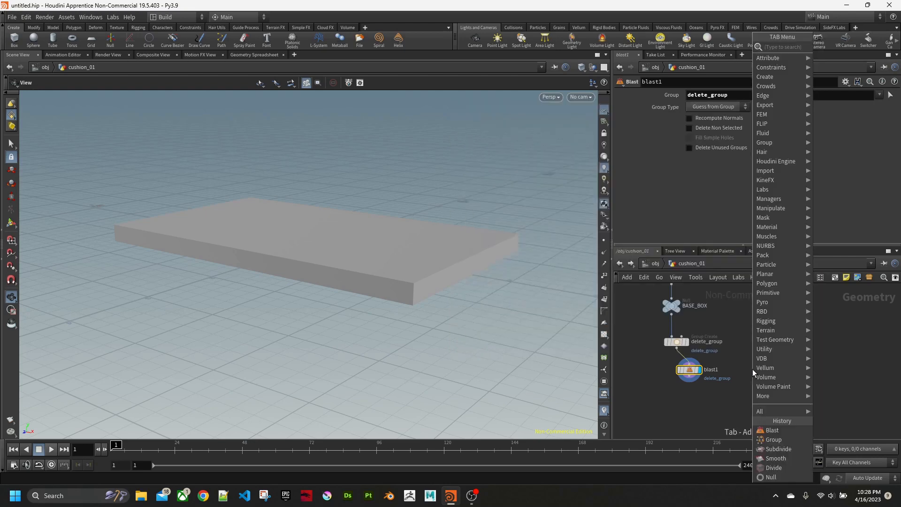
pyautogui.write('divi')
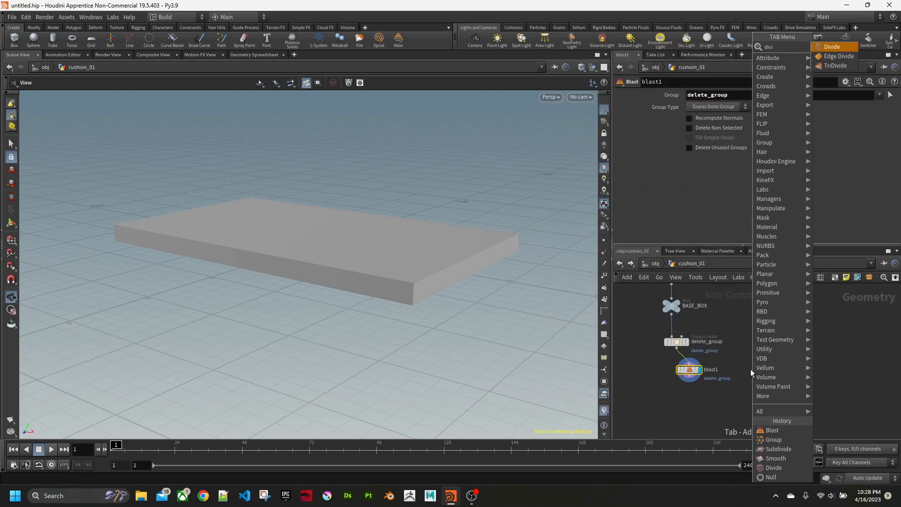
pyautogui.press('Return')
pyautogui.click(750, 369)
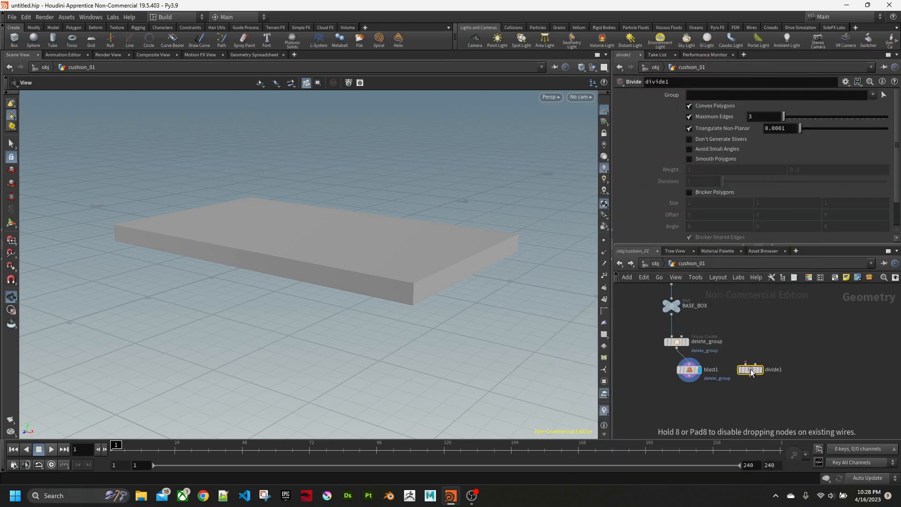
pyautogui.moveTo(750, 372); pyautogui.dragTo(760, 377)
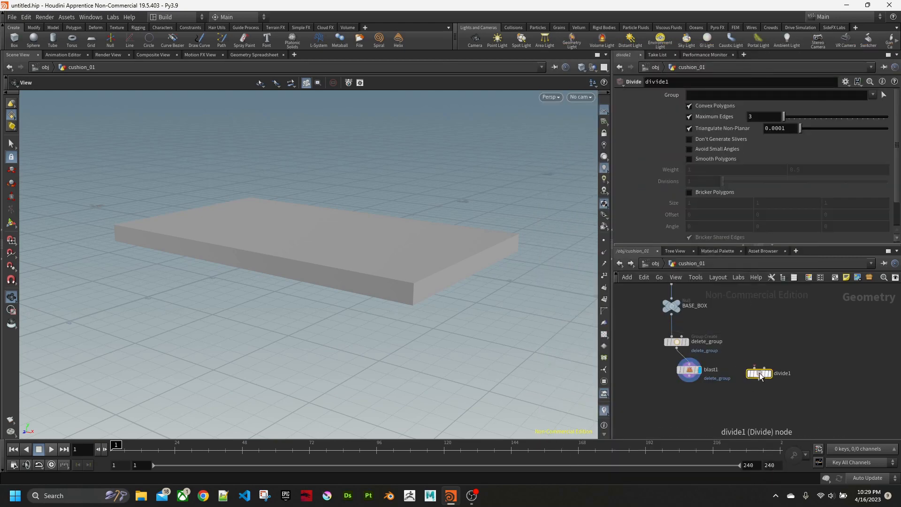
pyautogui.press('Delete')
# - Add a Subdivide node below blast1, display it, and wire blast1's output into its first input
pyautogui.press('Tab')
pyautogui.write('s')
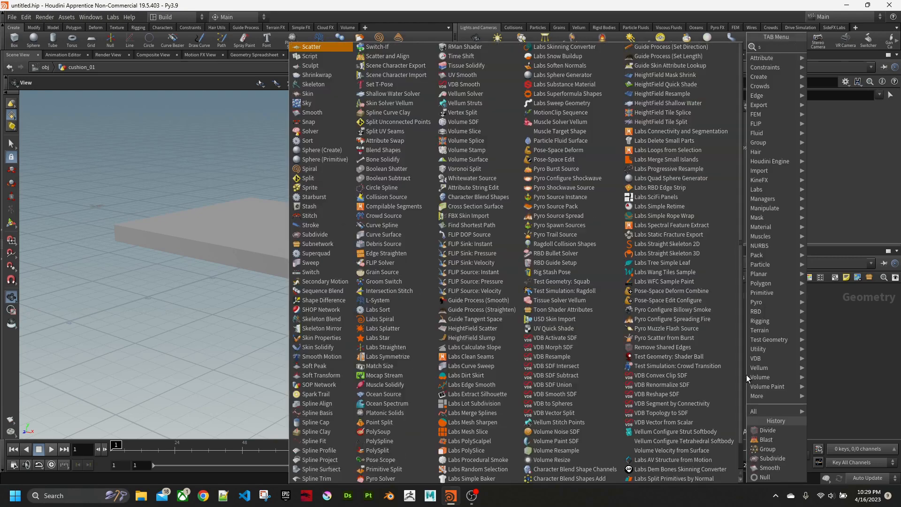
pyautogui.write('ub')
pyautogui.press('Return')
pyautogui.click(746, 375)
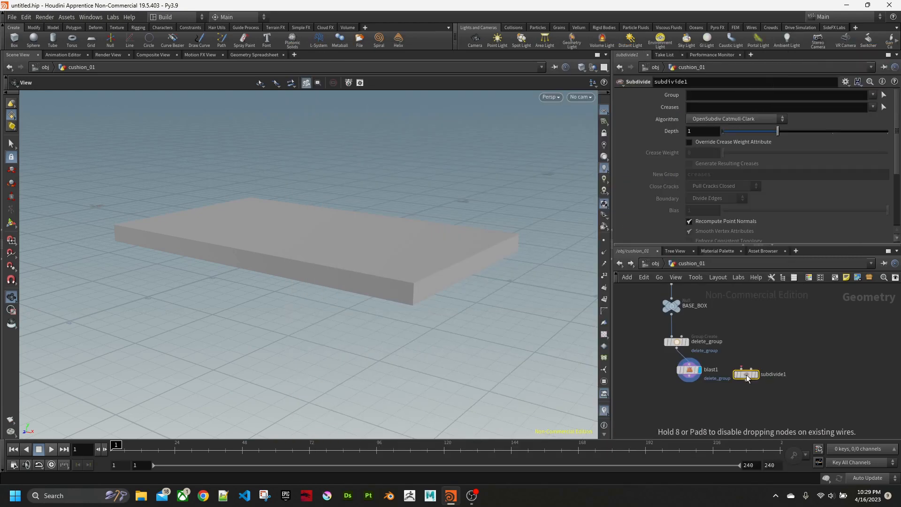
pyautogui.moveTo(746, 375); pyautogui.dragTo(713, 413)
pyautogui.click(730, 406)
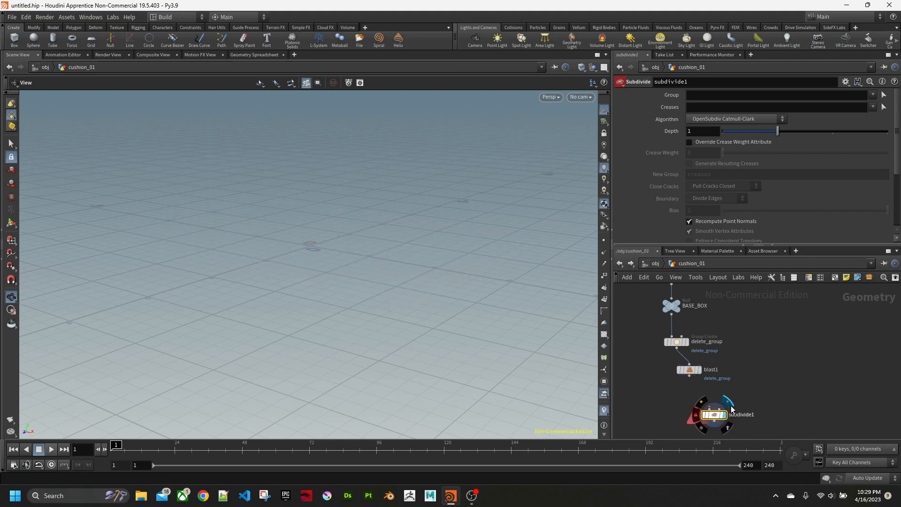
pyautogui.moveTo(689, 376); pyautogui.dragTo(701, 405)
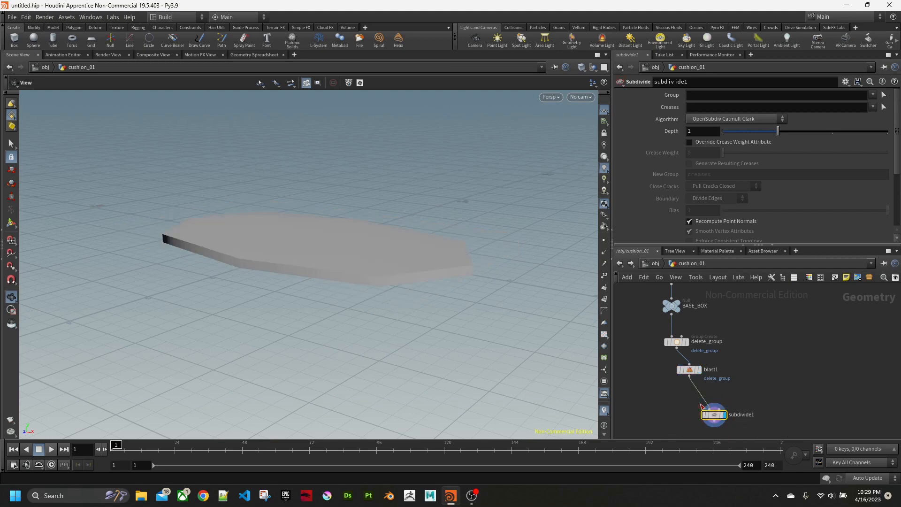
# - Switch the viewport to wireframe and set subdivide1's depth to 3
pyautogui.moveTo(442, 256)
pyautogui.mouseDown()
pyautogui.moveTo(434, 296)
pyautogui.moveTo(460, 287)
pyautogui.moveTo(459, 265)
pyautogui.mouseUp()
pyautogui.hotkey('shift', 'w')
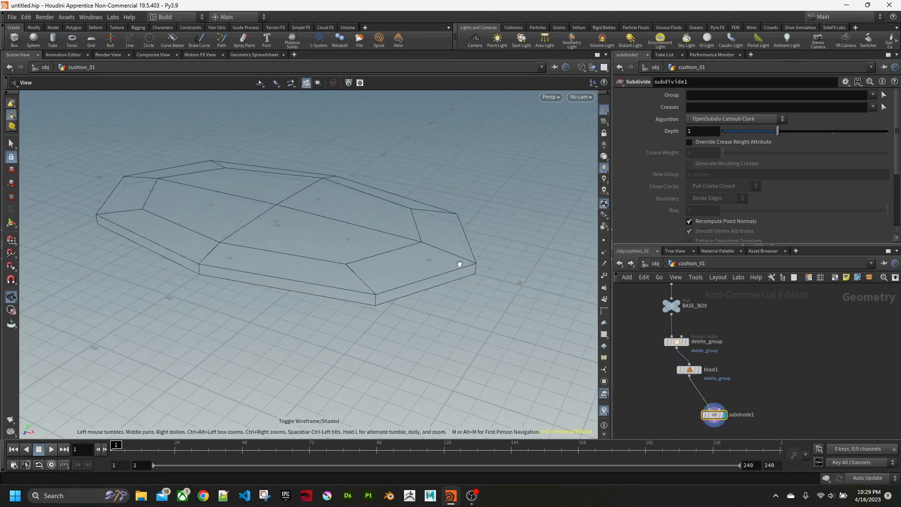
pyautogui.moveTo(333, 249); pyautogui.dragTo(316, 252)
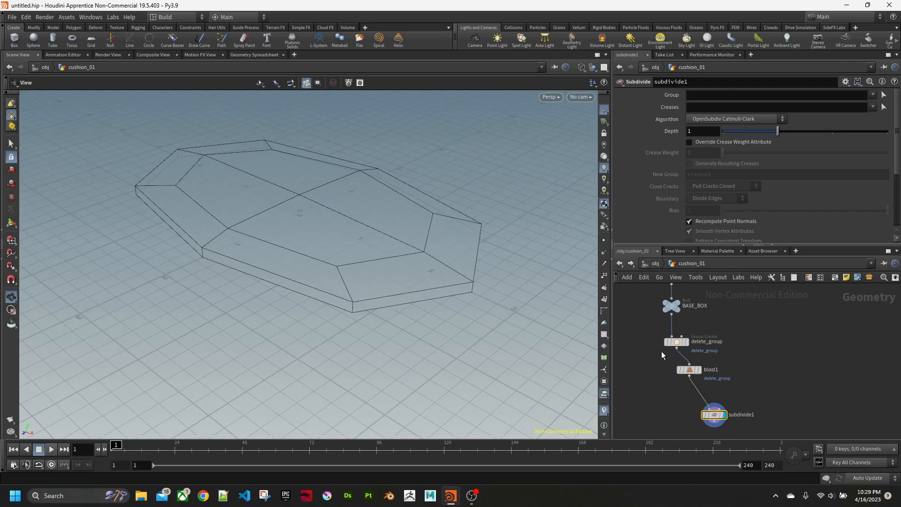
pyautogui.write('3')
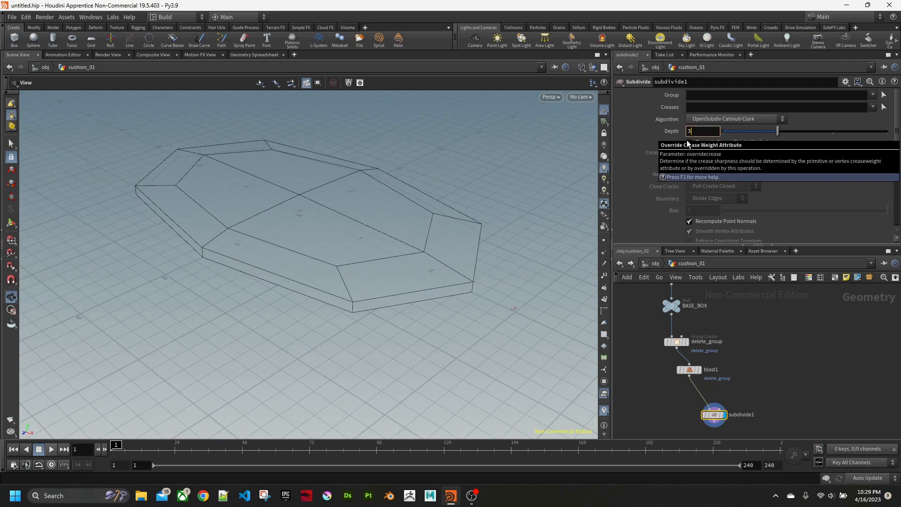
pyautogui.press('Return')
pyautogui.moveTo(424, 196); pyautogui.dragTo(392, 212)
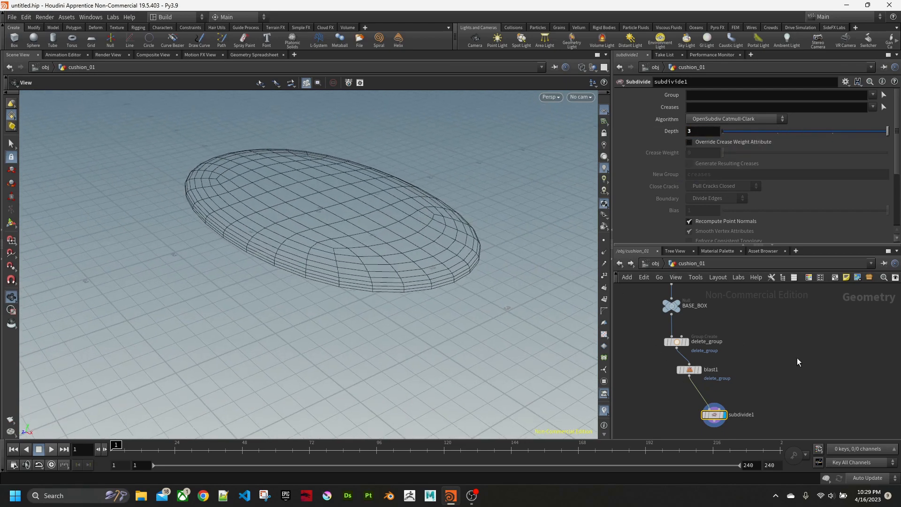
# - Add a Divide node and insert it into the connection between blast1 and subdivide1
pyautogui.press('Tab')
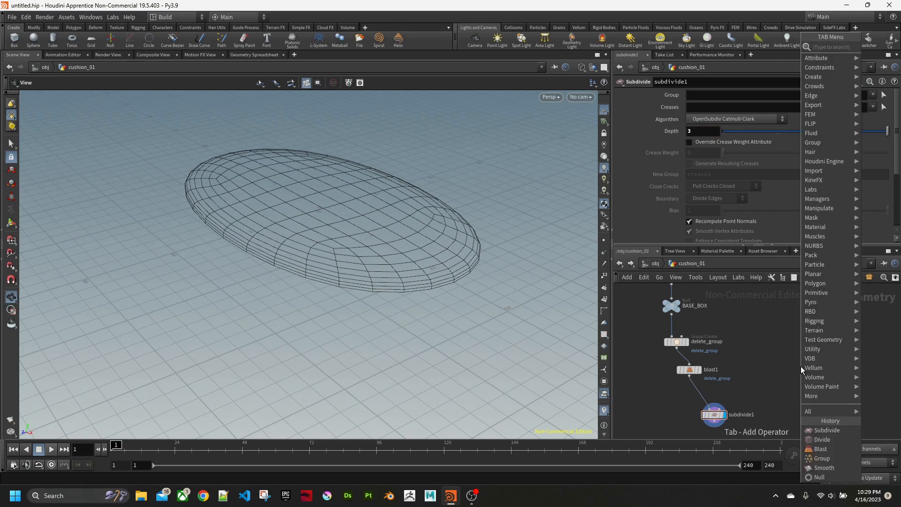
pyautogui.write('divi')
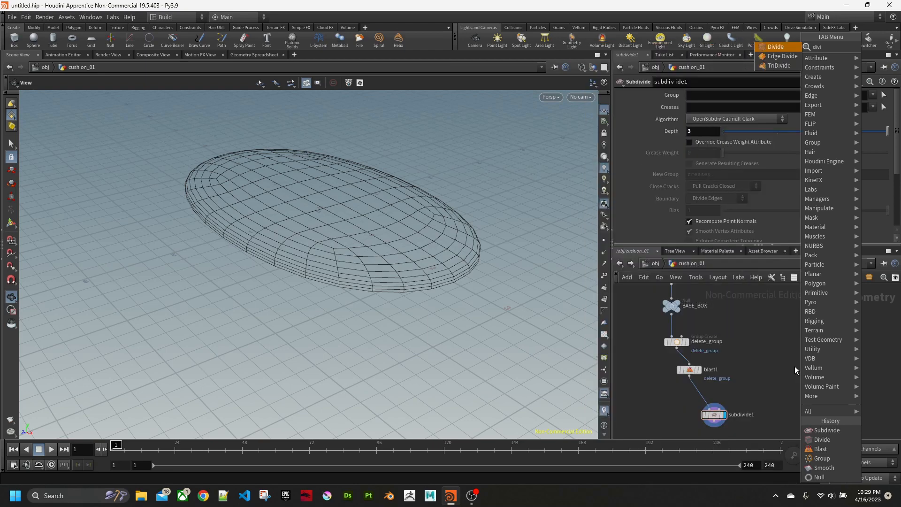
pyautogui.press('Return')
pyautogui.click(794, 365)
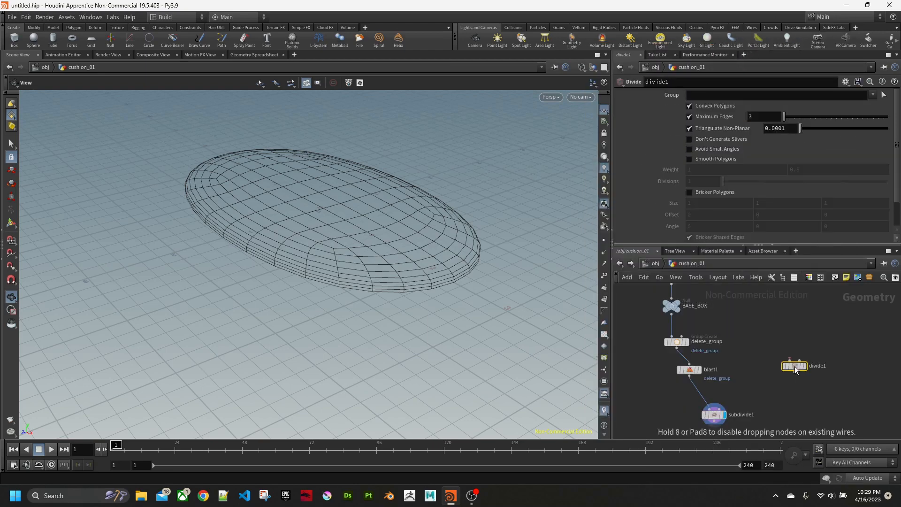
pyautogui.moveTo(794, 366); pyautogui.dragTo(700, 392)
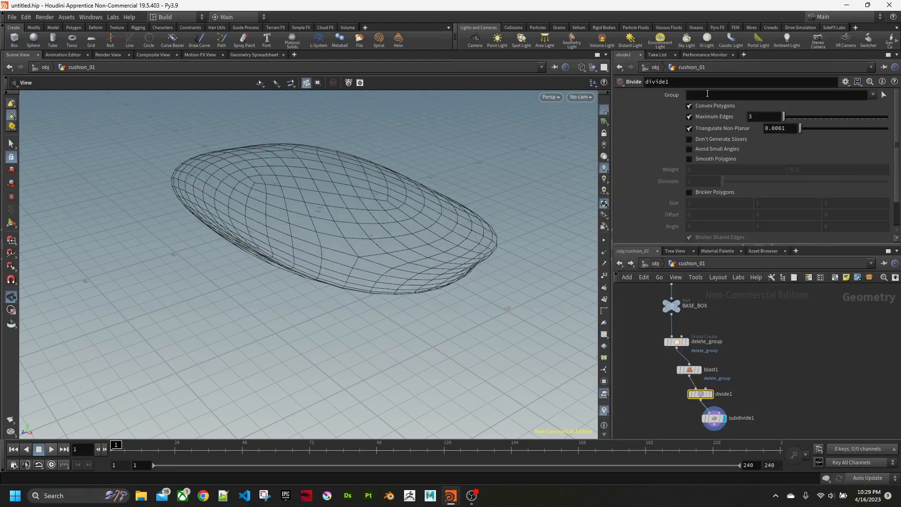
# - Turn off Convex Polygons and turn on Bricker Polygons on divide1
pyautogui.click(689, 106)
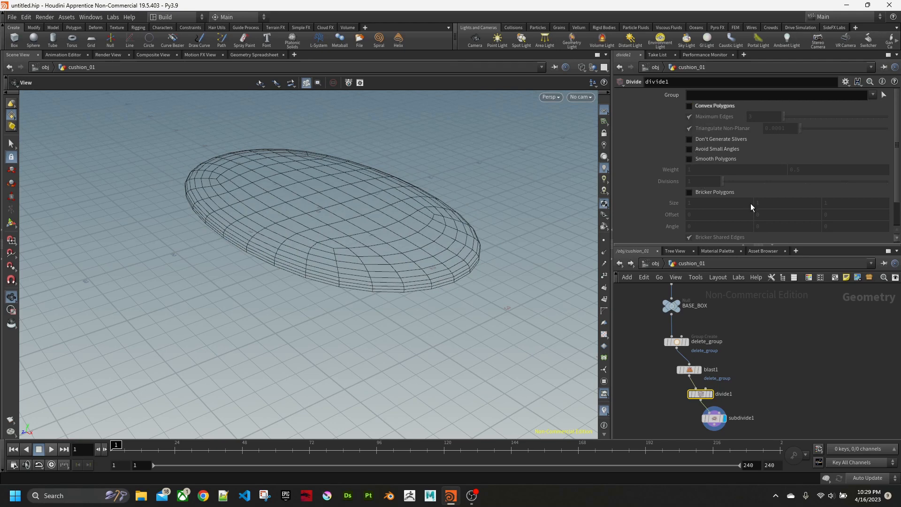
pyautogui.click(710, 193)
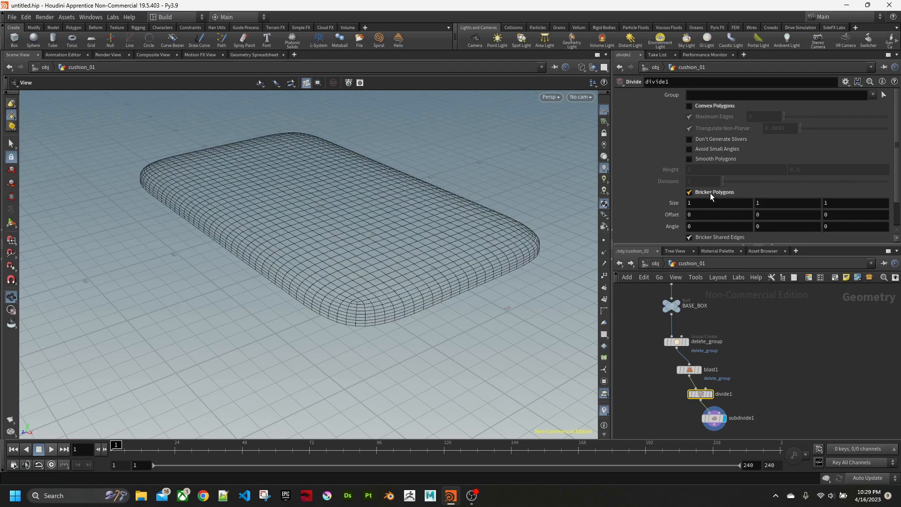
pyautogui.scroll(3, 469, 298)
pyautogui.moveTo(478, 298); pyautogui.dragTo(413, 286)
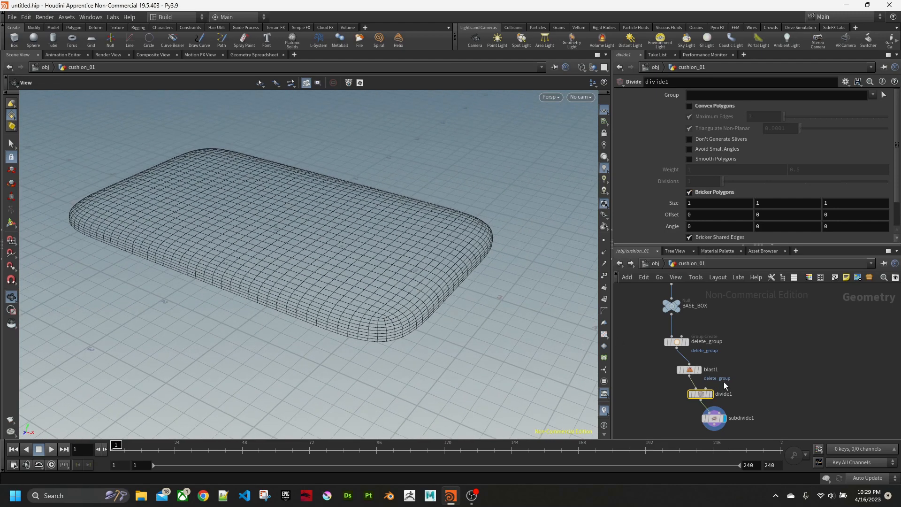
# - Display divide1 and set its bricker size to 0.5 on all three axes
pyautogui.moveTo(718, 381)
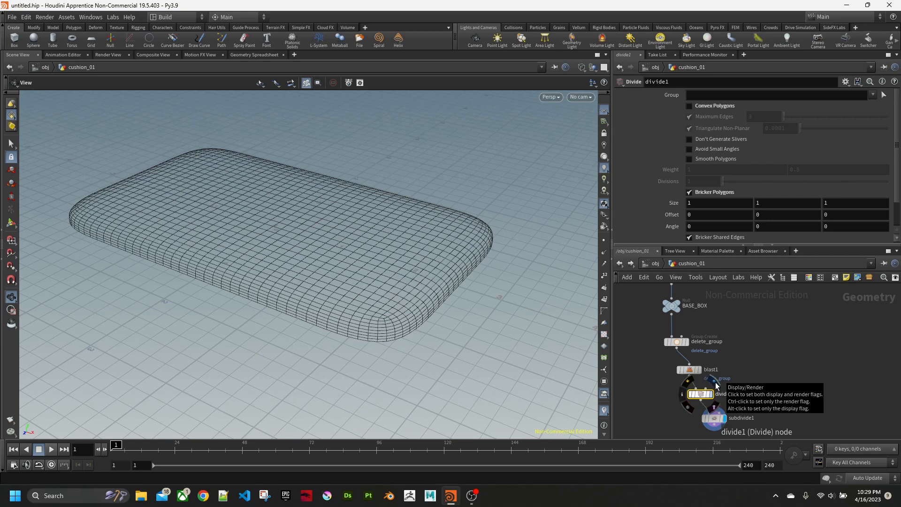
pyautogui.click(716, 384)
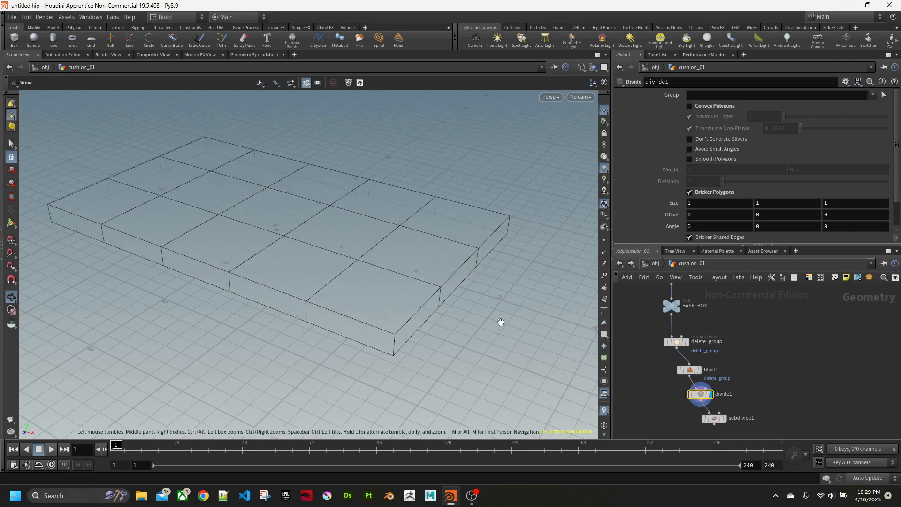
pyautogui.moveTo(498, 322); pyautogui.dragTo(352, 295)
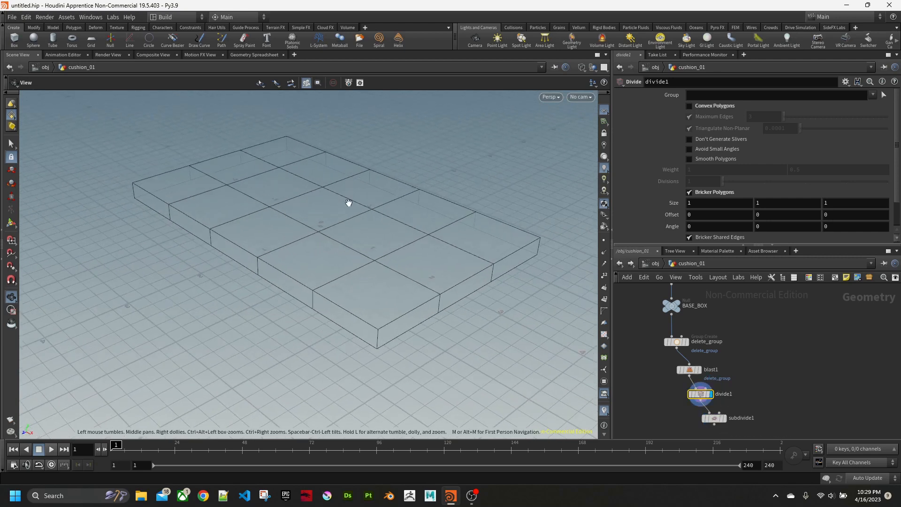
pyautogui.click(710, 204)
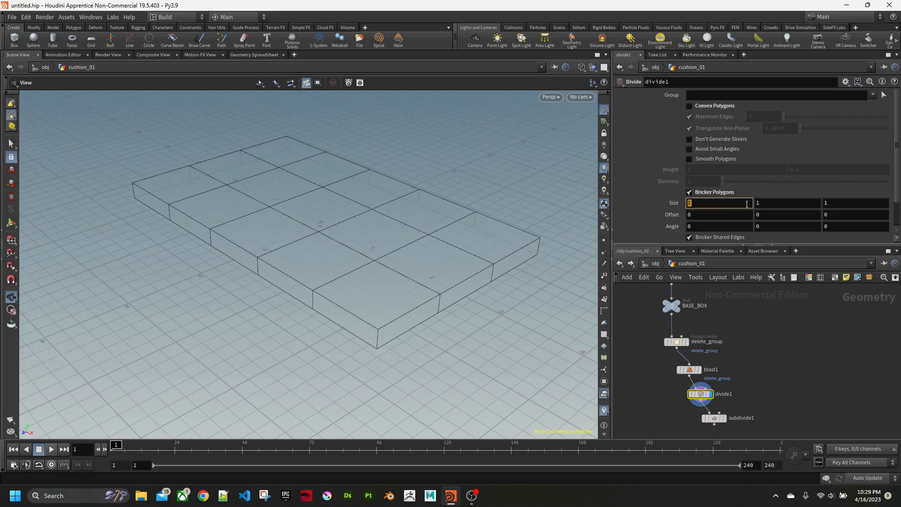
pyautogui.press('Tab')
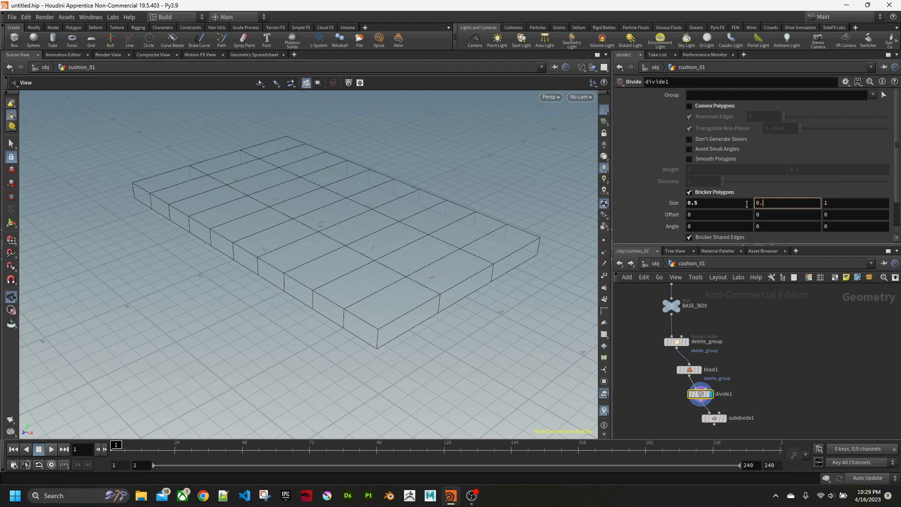
pyautogui.press('Tab')
pyautogui.write('0.5')
pyautogui.press('Return')
pyautogui.moveTo(428, 286); pyautogui.dragTo(370, 319)
# - Display subdivide1 and examine the smoothed cushion in shaded and wireframe views
pyautogui.moveTo(726, 419)
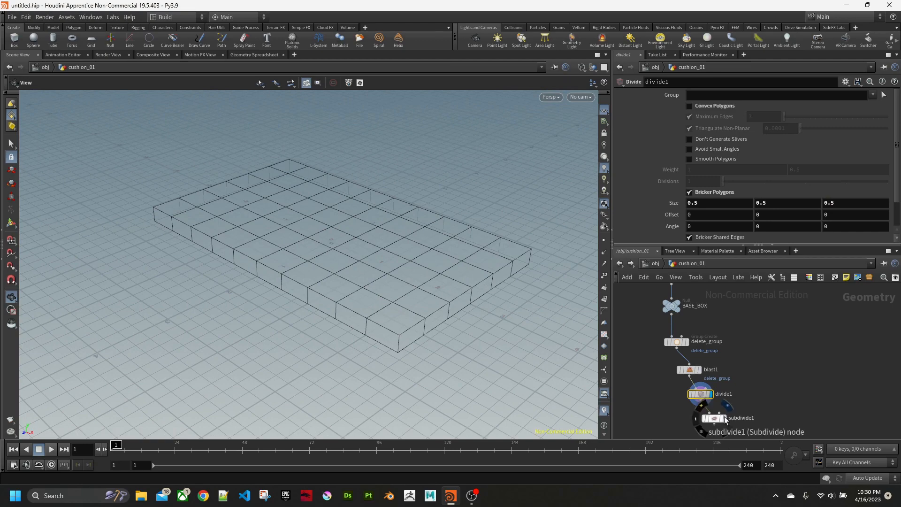
pyautogui.click(730, 410)
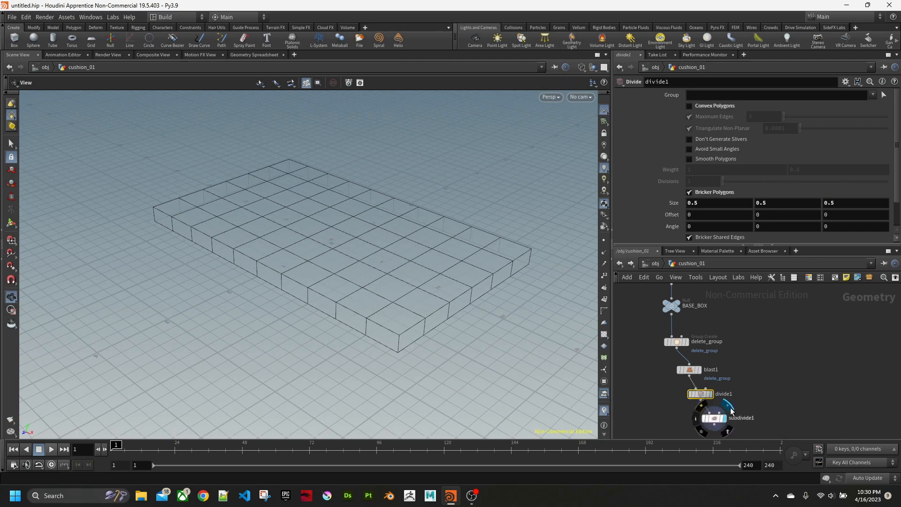
pyautogui.scroll(3, 443, 310)
pyautogui.moveTo(442, 311)
pyautogui.mouseDown()
pyautogui.moveTo(418, 302)
pyautogui.moveTo(415, 286)
pyautogui.moveTo(390, 295)
pyautogui.moveTo(421, 296)
pyautogui.moveTo(392, 261)
pyautogui.moveTo(378, 302)
pyautogui.moveTo(426, 316)
pyautogui.mouseUp()
pyautogui.press('w')
pyautogui.moveTo(801, 410); pyautogui.dragTo(764, 333, button='middle')
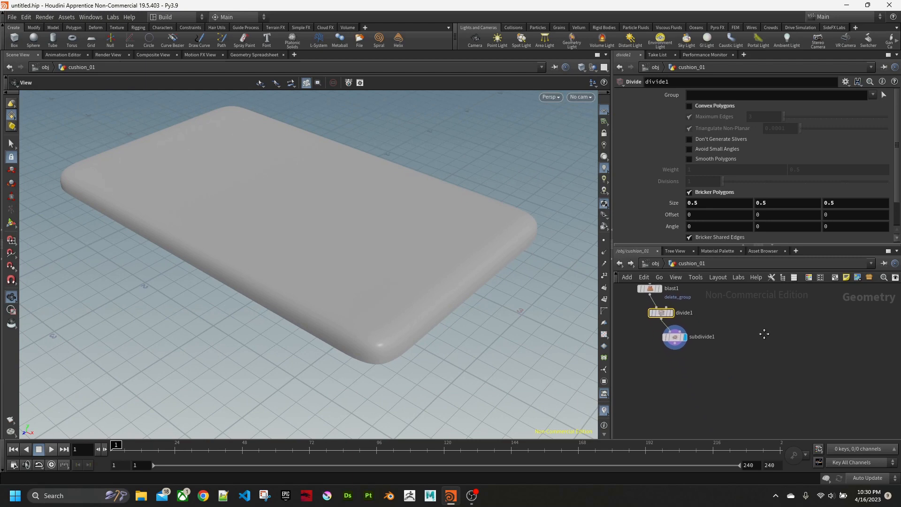
pyautogui.moveTo(724, 379); pyautogui.dragTo(717, 359, button='middle')
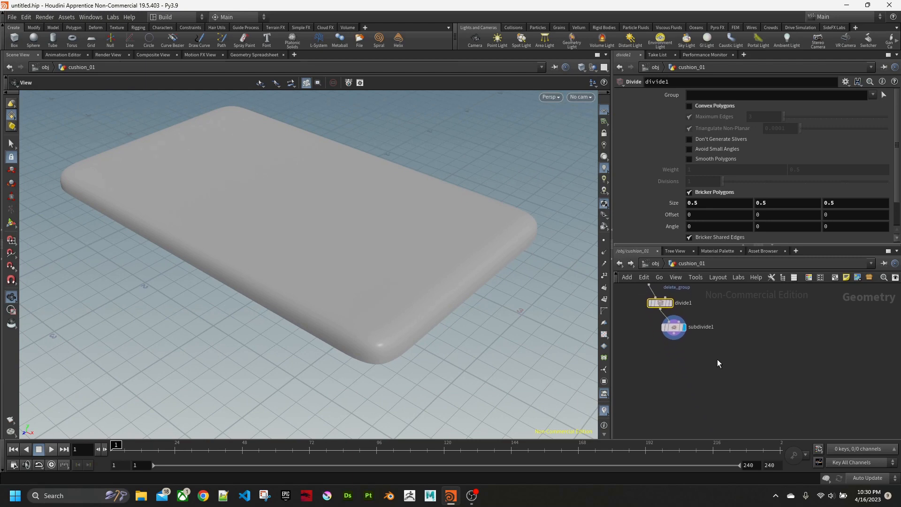
pyautogui.moveTo(479, 364)
pyautogui.mouseDown()
pyautogui.moveTo(465, 346)
pyautogui.moveTo(362, 309)
pyautogui.moveTo(455, 305)
pyautogui.mouseUp()
pyautogui.press('w')
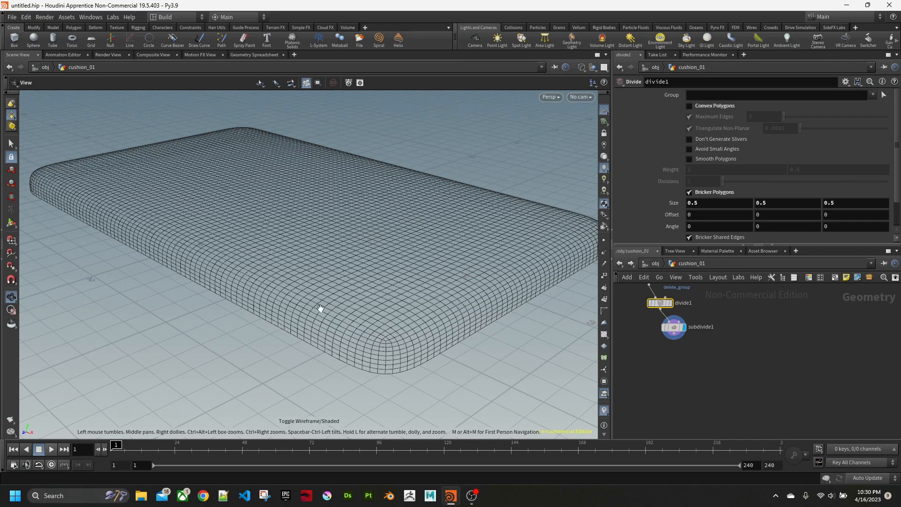
pyautogui.press('w')
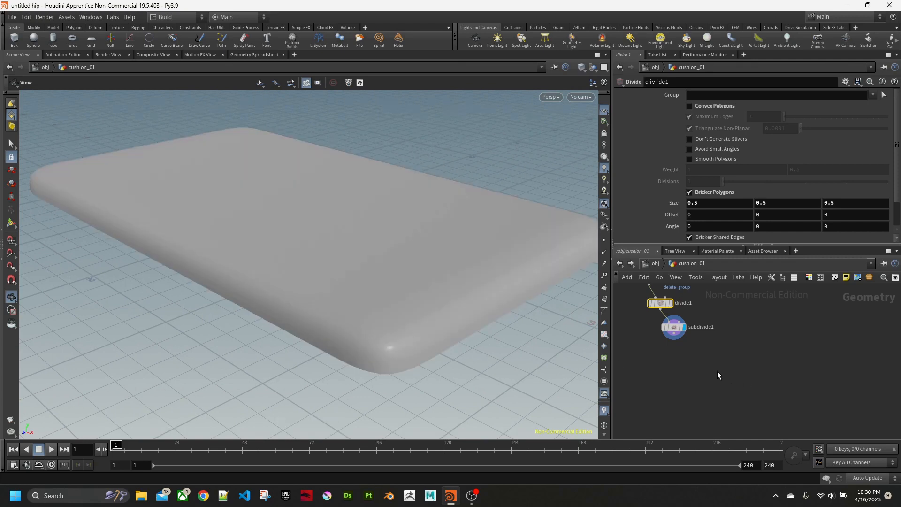
# - Add a Remesh node below subdivide1, wire subdivide1's output into its first input, and display it
pyautogui.press('Tab')
pyautogui.write('r')
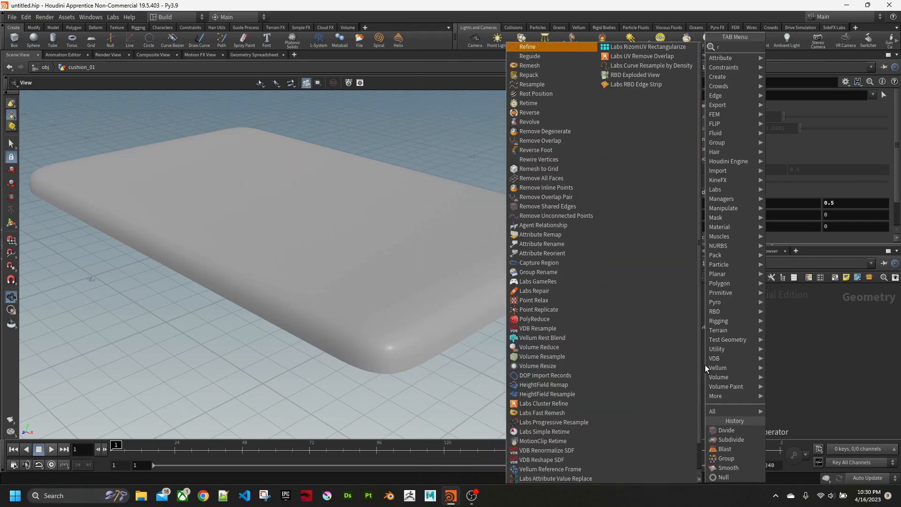
pyautogui.write('emesh')
pyautogui.press('Return')
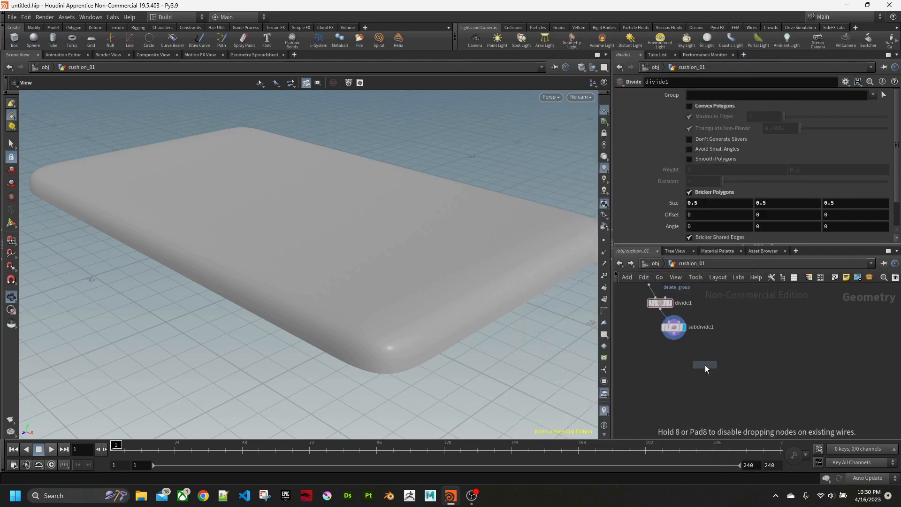
pyautogui.click(704, 364)
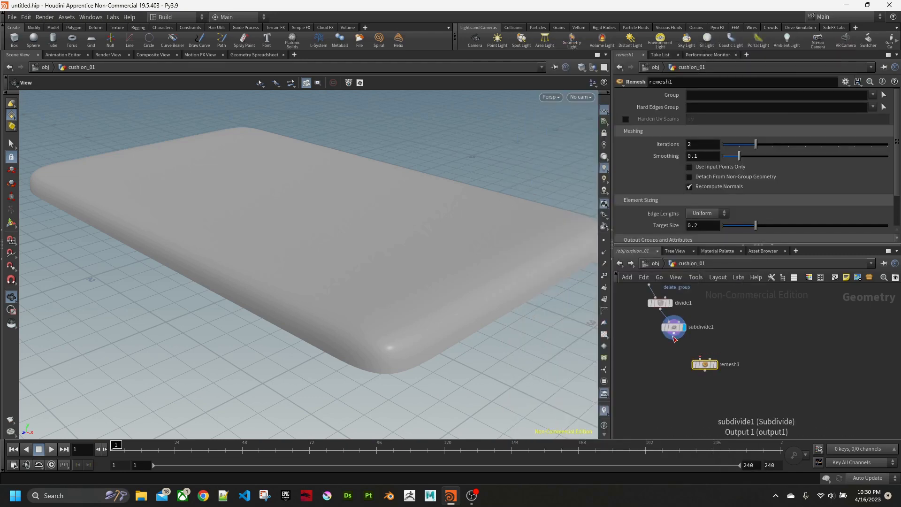
pyautogui.moveTo(674, 339); pyautogui.dragTo(710, 371)
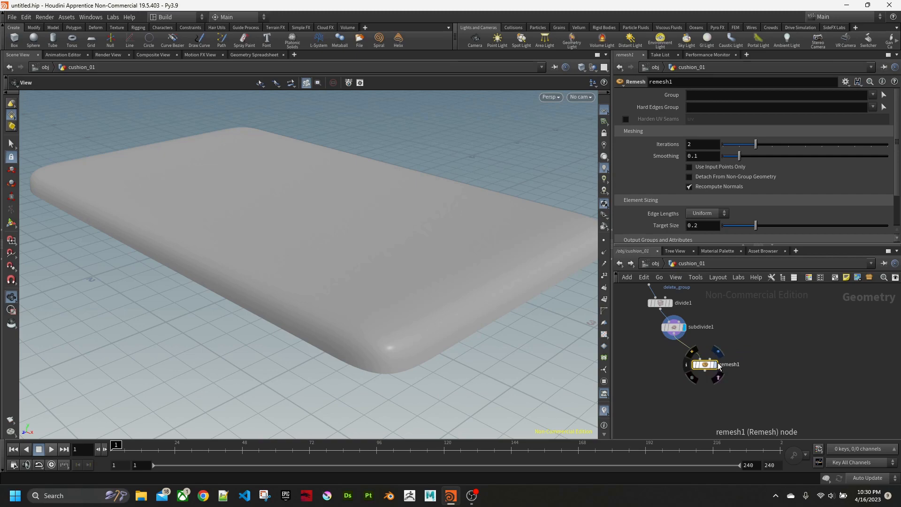
pyautogui.click(722, 358)
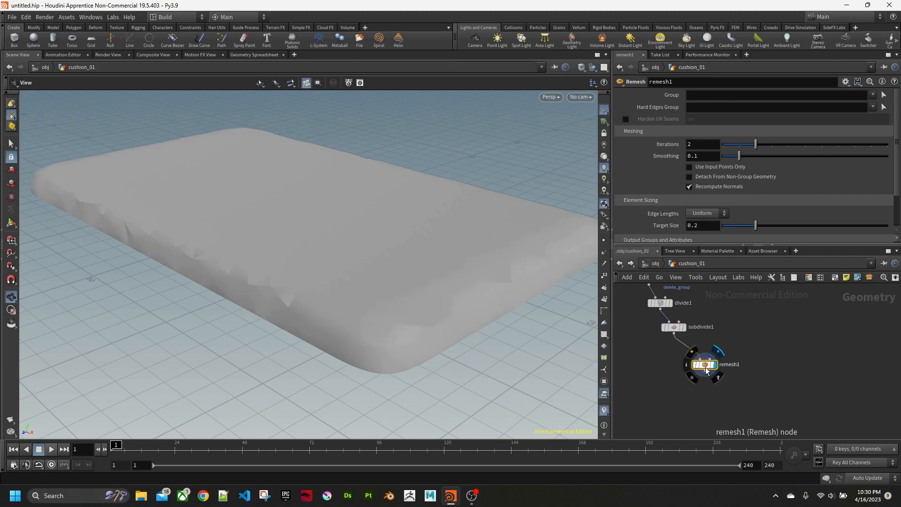
pyautogui.moveTo(707, 370); pyautogui.dragTo(684, 364)
# - Set remesh1's target size to 0.05, checking the mesh in wireframe before returning to shaded view
pyautogui.press('w')
pyautogui.moveTo(312, 301)
pyautogui.mouseDown()
pyautogui.moveTo(342, 316)
pyautogui.moveTo(259, 288)
pyautogui.moveTo(262, 311)
pyautogui.moveTo(305, 294)
pyautogui.moveTo(263, 298)
pyautogui.moveTo(250, 317)
pyautogui.moveTo(328, 298)
pyautogui.moveTo(297, 294)
pyautogui.moveTo(299, 284)
pyautogui.mouseUp()
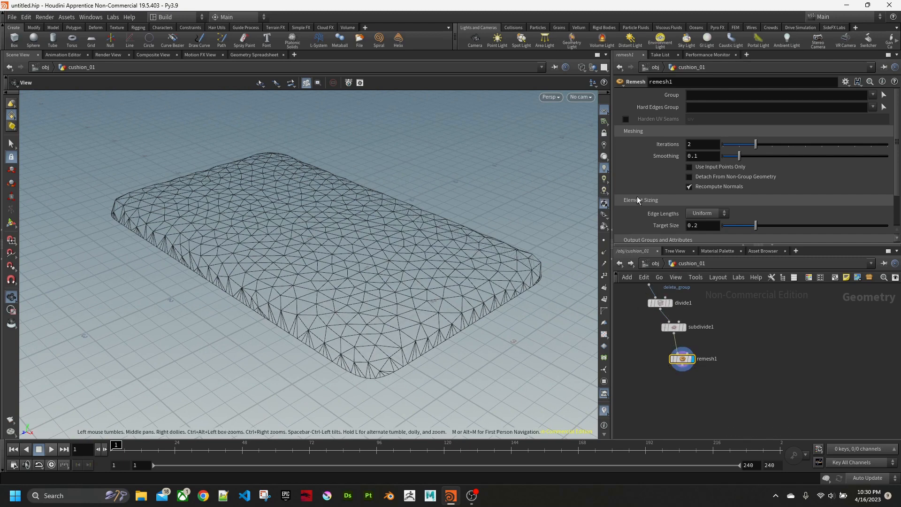
pyautogui.moveTo(691, 226); pyautogui.dragTo(676, 227)
pyautogui.write('0.05')
pyautogui.press('Return')
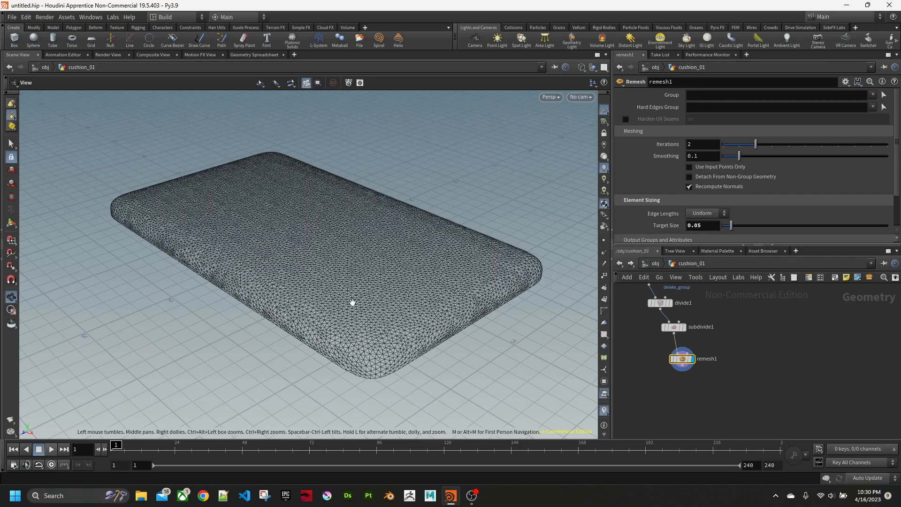
pyautogui.scroll(3, 417, 300)
pyautogui.scroll(-3, 409, 310)
pyautogui.press('w')
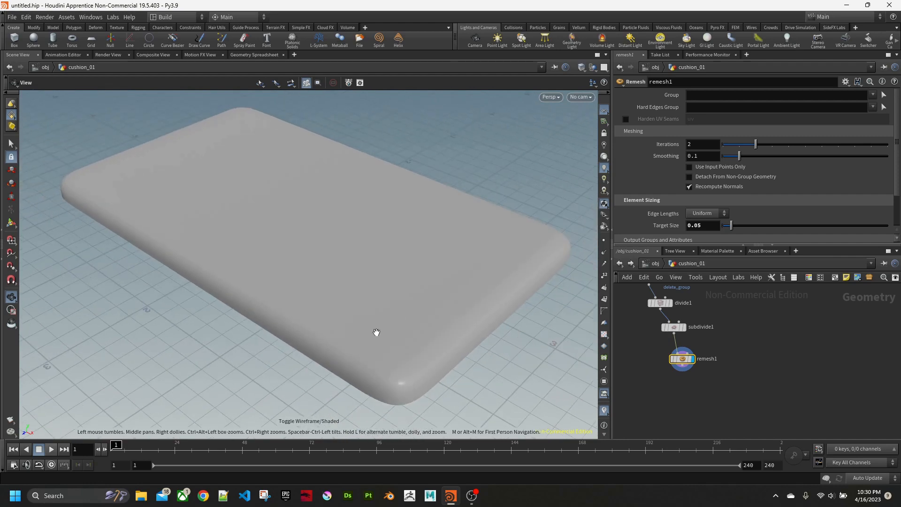
pyautogui.scroll(3, 301, 269)
pyautogui.moveTo(301, 269); pyautogui.dragTo(313, 316)
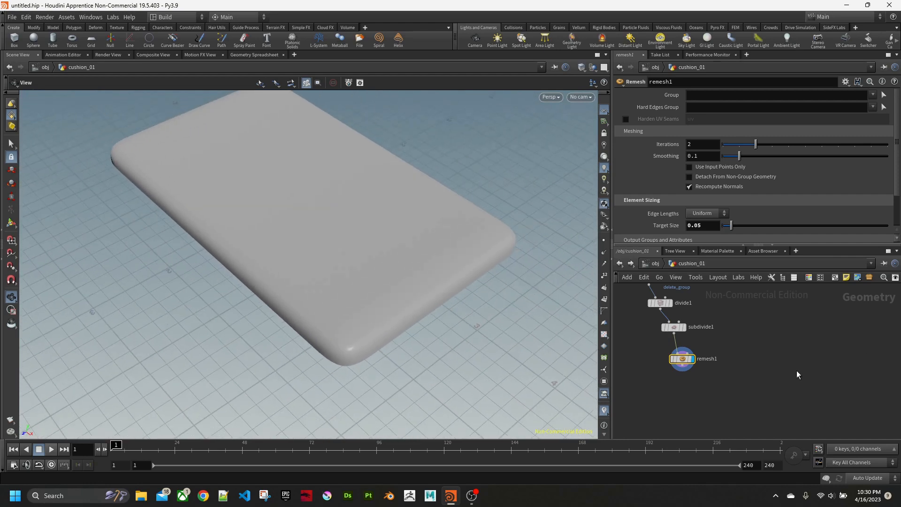
pyautogui.moveTo(743, 336); pyautogui.dragTo(756, 394, button='middle')
pyautogui.moveTo(737, 361); pyautogui.dragTo(720, 324, button='middle')
pyautogui.moveTo(755, 380); pyautogui.dragTo(737, 351, button='middle')
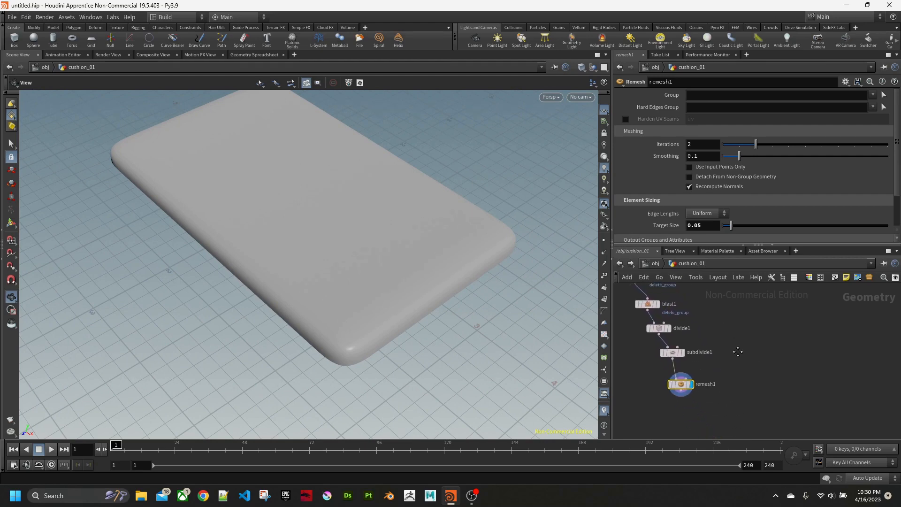
pyautogui.moveTo(466, 316); pyautogui.dragTo(452, 276)
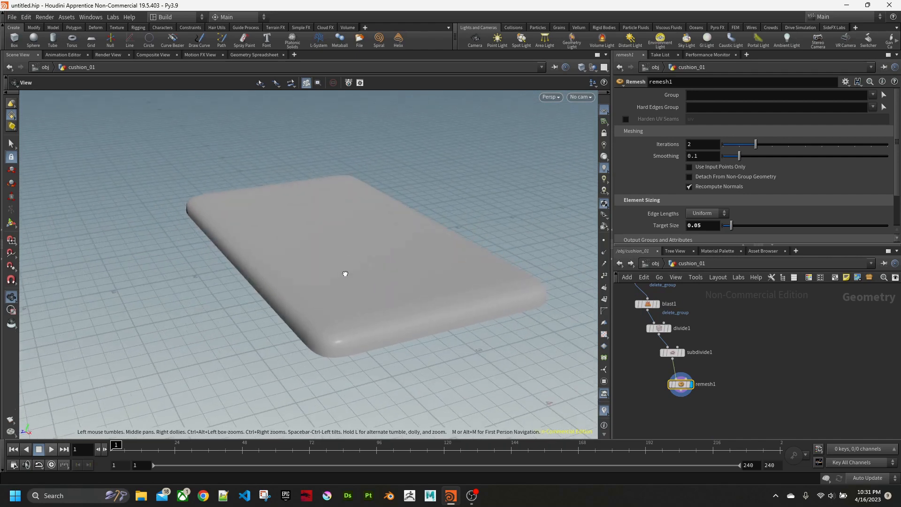
pyautogui.moveTo(346, 275); pyautogui.dragTo(365, 284)
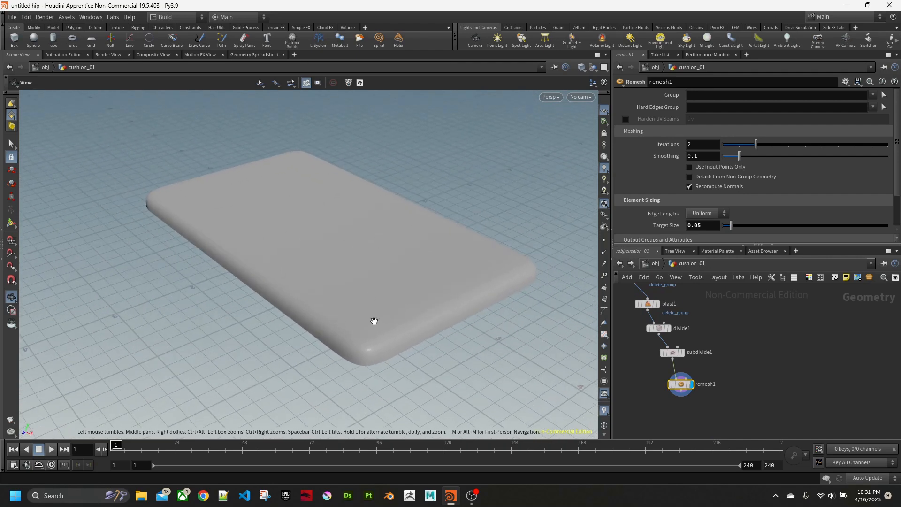
pyautogui.moveTo(778, 361)
pyautogui.mouseDown(button='middle')
pyautogui.moveTo(757, 339)
pyautogui.moveTo(744, 363)
pyautogui.moveTo(747, 346)
pyautogui.mouseUp(button='middle')
pyautogui.press('Tab')
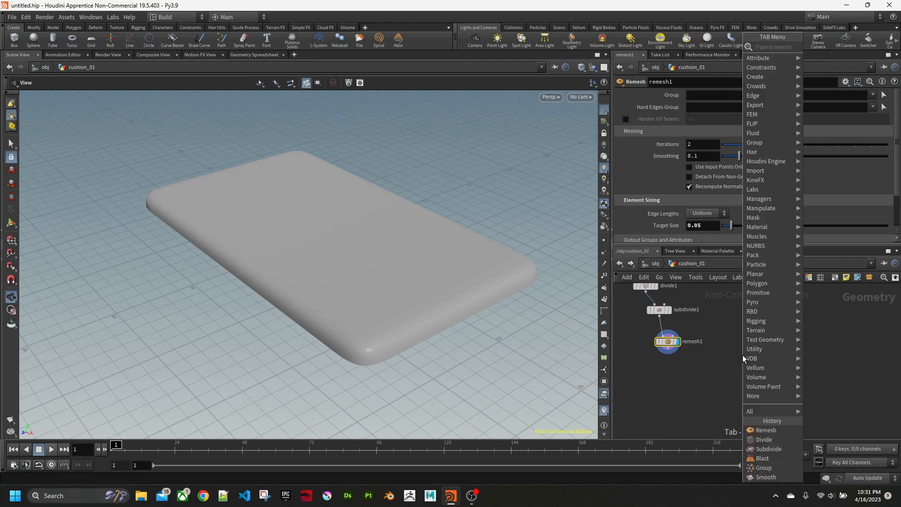
pyautogui.press('Escape')
pyautogui.moveTo(730, 355); pyautogui.dragTo(744, 394, button='middle')
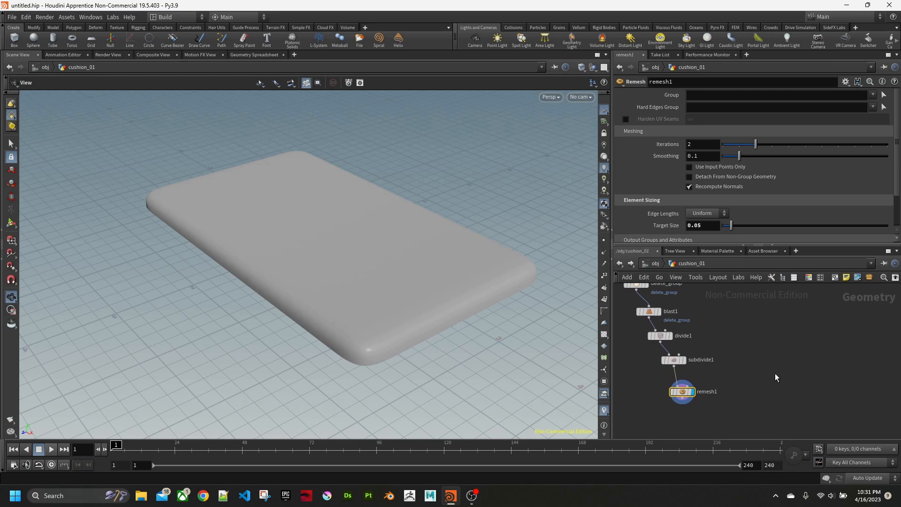
pyautogui.moveTo(774, 373); pyautogui.dragTo(760, 382, button='middle')
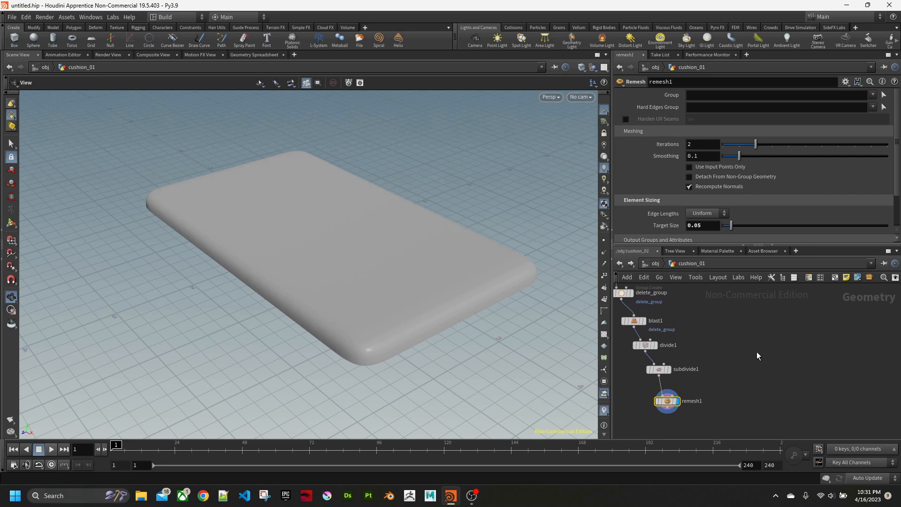
pyautogui.moveTo(700, 347); pyautogui.dragTo(722, 336, button='middle')
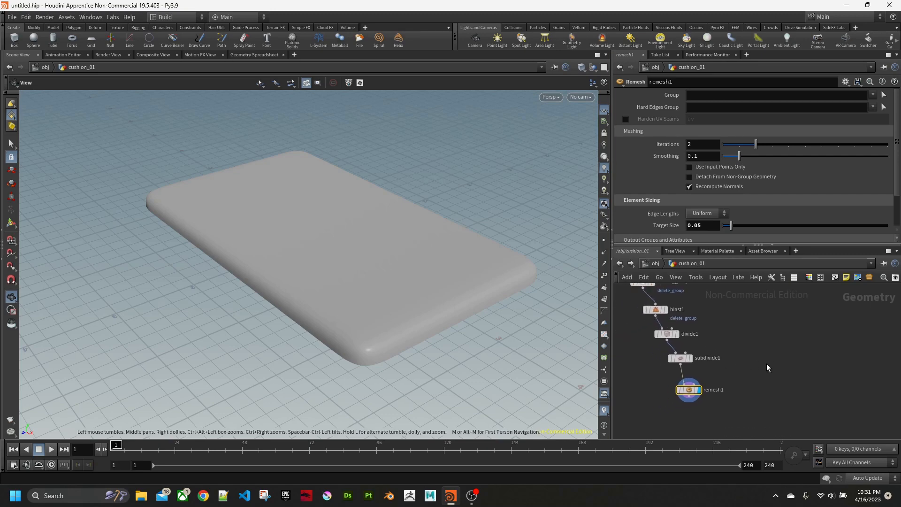
pyautogui.moveTo(805, 357)
pyautogui.mouseDown(button='middle')
pyautogui.moveTo(795, 371)
pyautogui.moveTo(784, 368)
pyautogui.moveTo(774, 342)
pyautogui.moveTo(754, 341)
pyautogui.moveTo(723, 353)
pyautogui.mouseUp(button='middle')
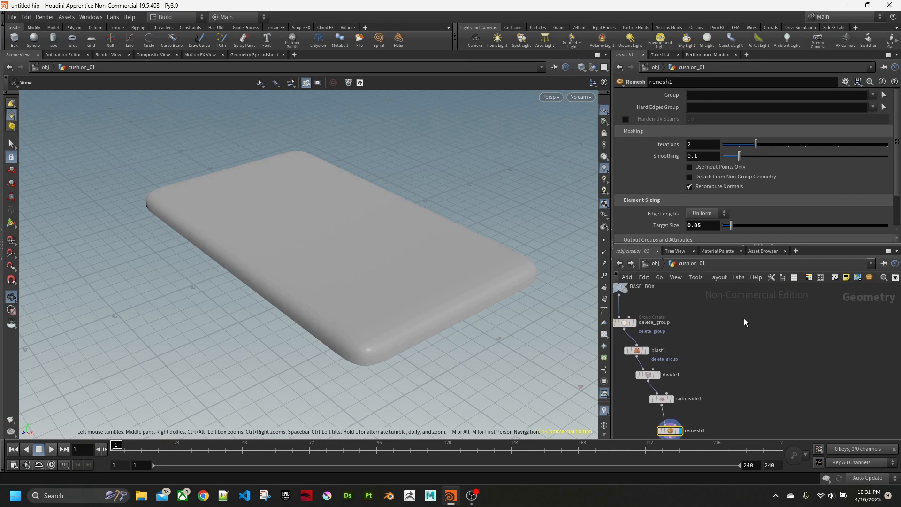
# - Add a Sphere node beside the BASE_BOX null as a separate branch
pyautogui.moveTo(744, 318); pyautogui.dragTo(743, 363, button='middle')
pyautogui.press('Tab')
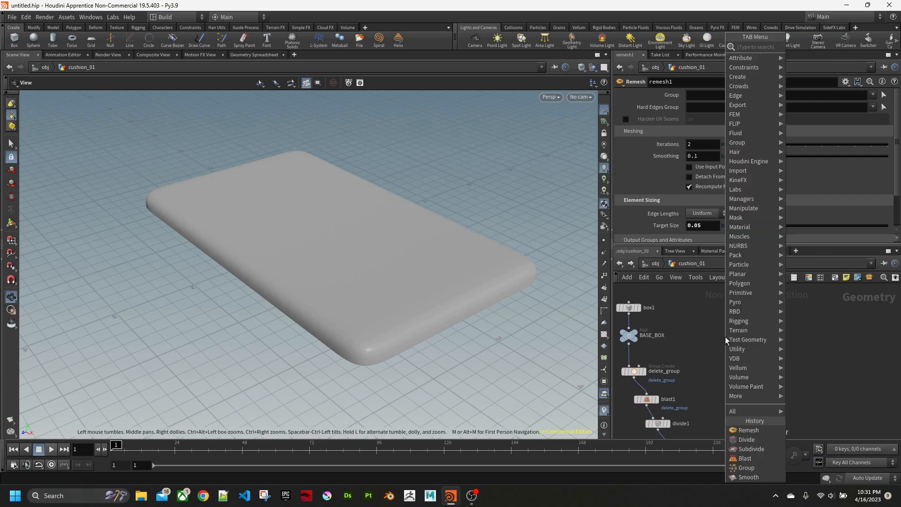
pyautogui.write('shp')
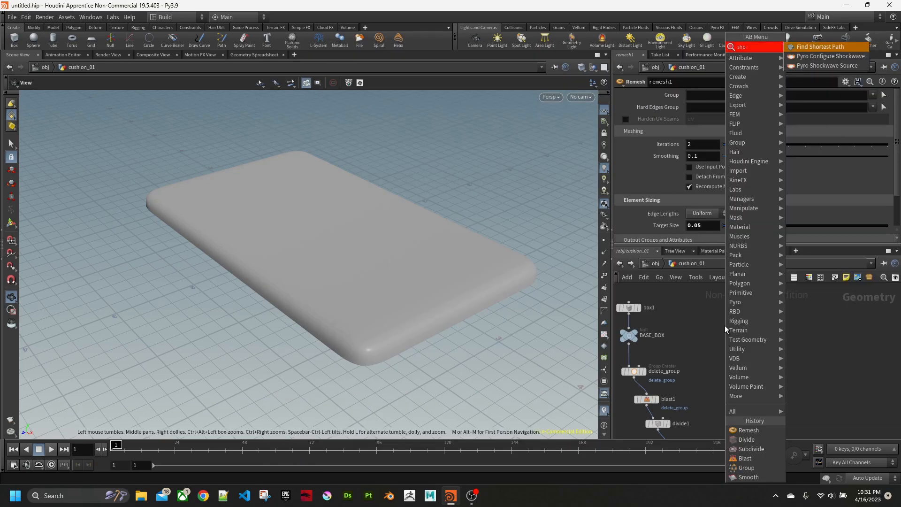
pyautogui.press('BackSpace')
pyautogui.press('BackSpace')
pyautogui.write('pher')
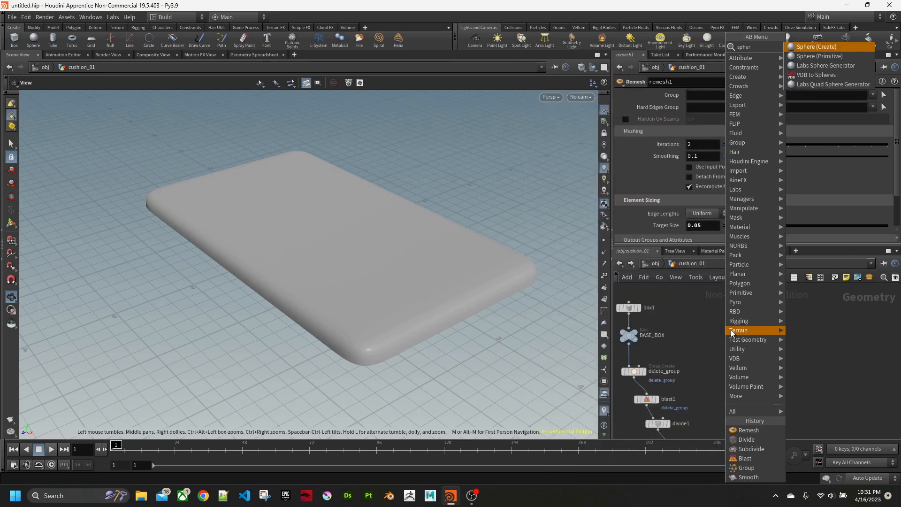
pyautogui.press('Return')
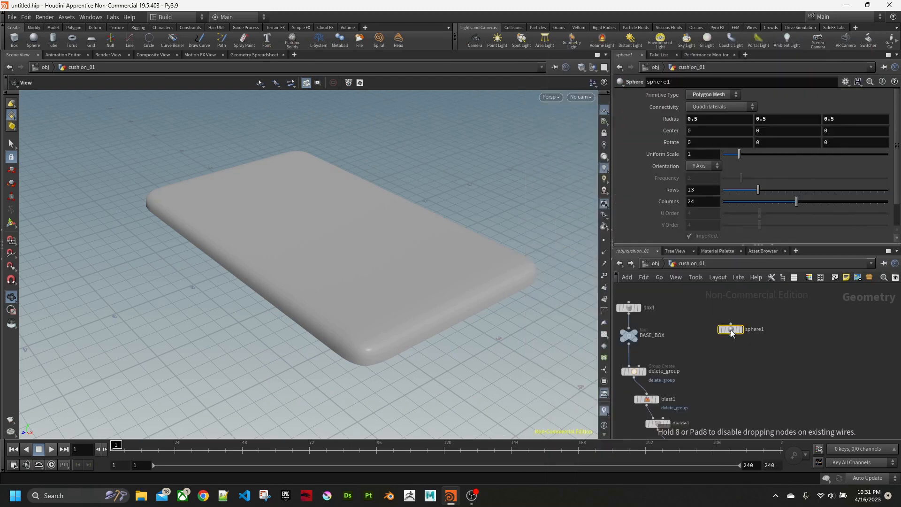
pyautogui.click(730, 329)
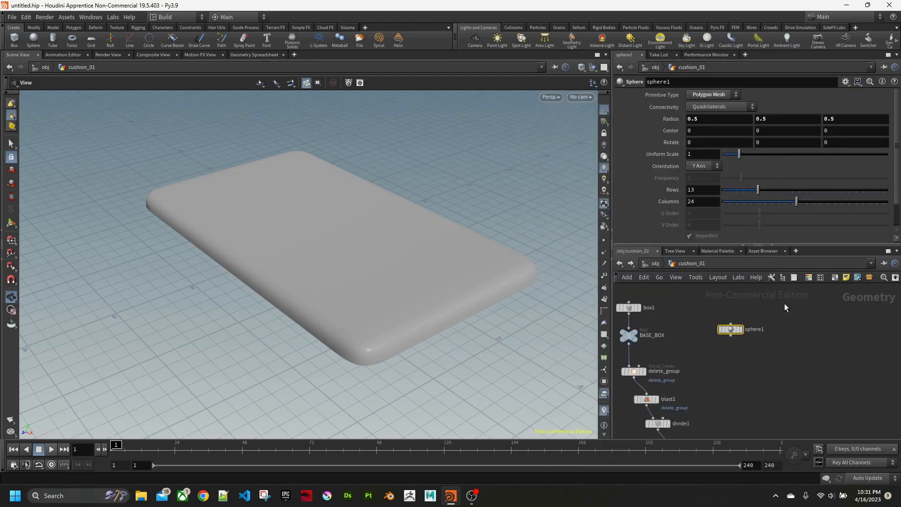
# - Display sphere1 and switch the viewport to wireframe
pyautogui.click(741, 329)
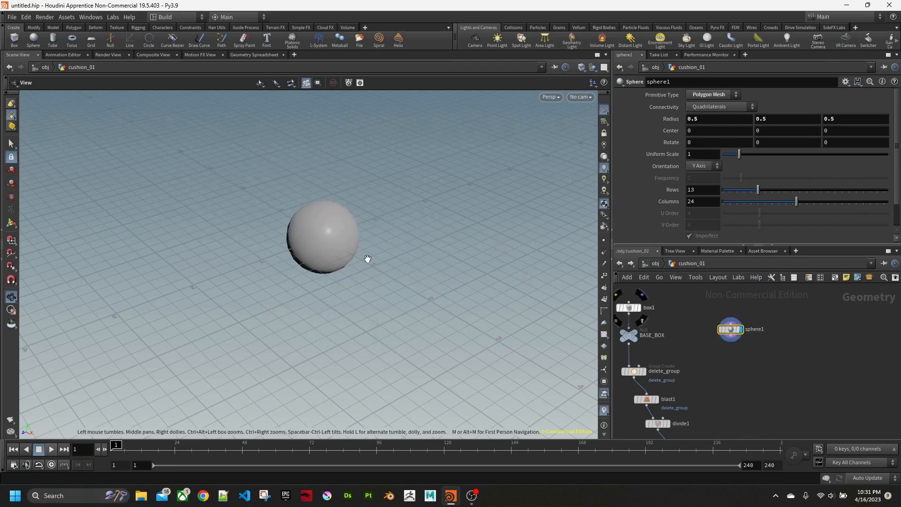
pyautogui.moveTo(367, 258)
pyautogui.mouseDown()
pyautogui.moveTo(370, 235)
pyautogui.moveTo(388, 285)
pyautogui.mouseUp()
pyautogui.press('w')
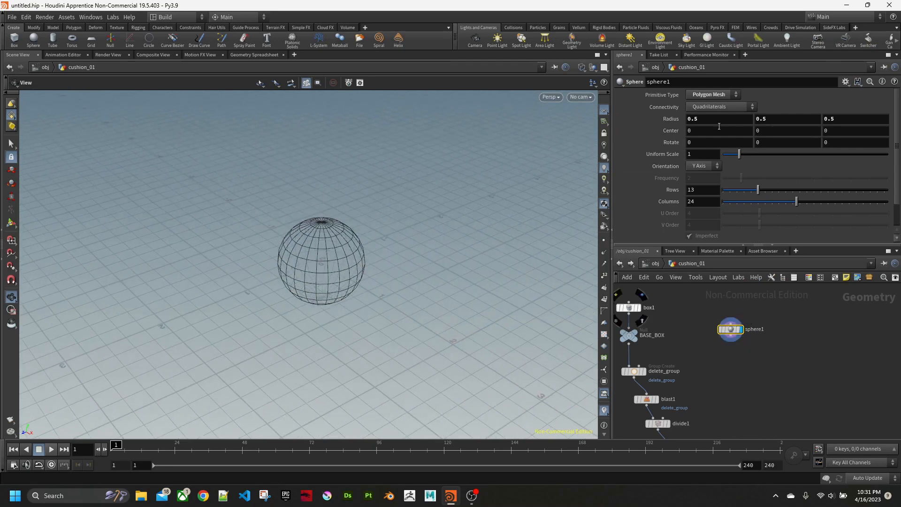
# - Change sphere1's primitive type to Polygon and set its frequency to 8
pyautogui.click(714, 96)
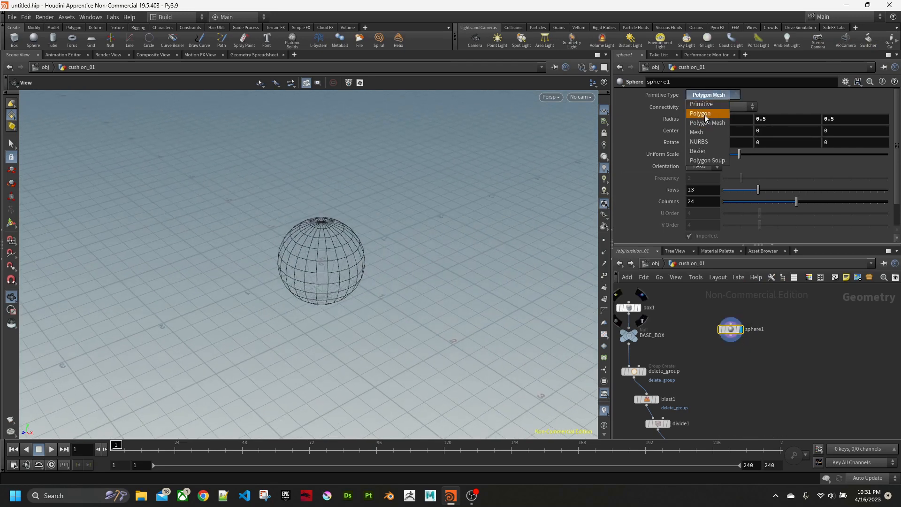
pyautogui.click(705, 114)
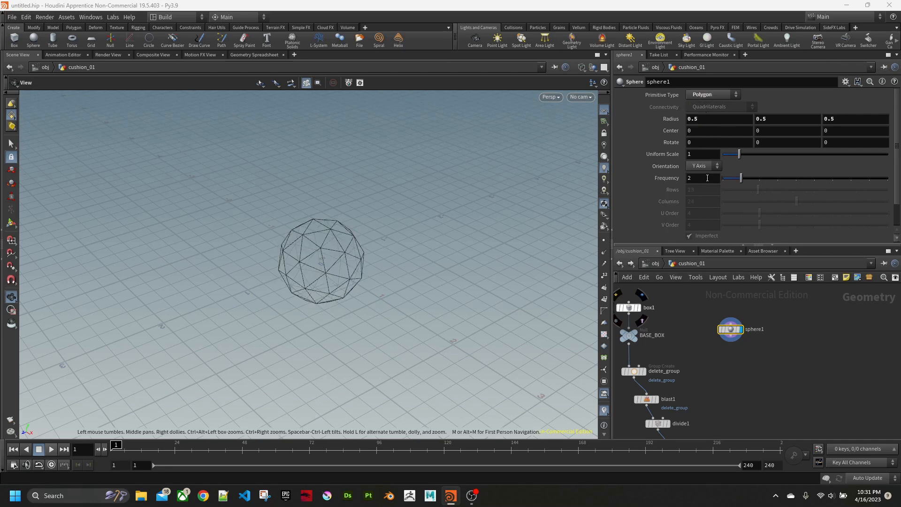
pyautogui.click(707, 178)
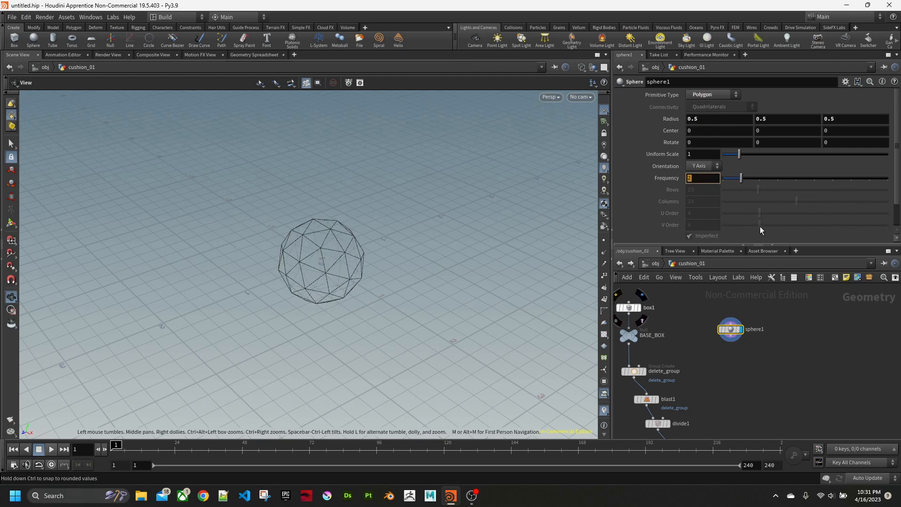
pyautogui.write('8')
pyautogui.press('Return')
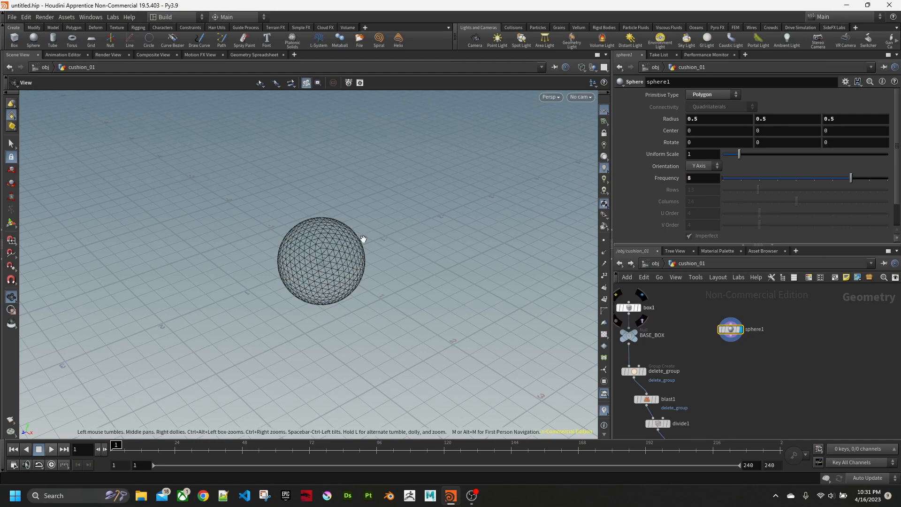
pyautogui.moveTo(432, 281); pyautogui.dragTo(445, 284, button='middle')
pyautogui.scroll(2, 373, 265)
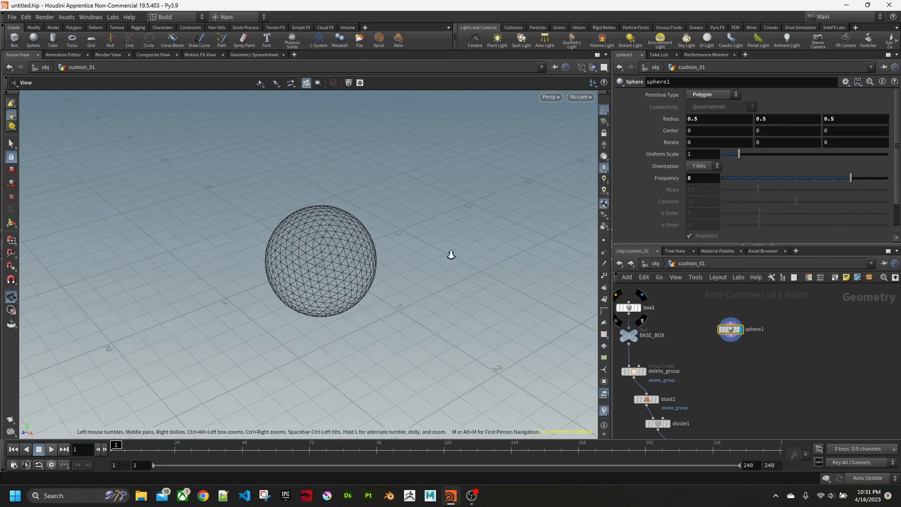
pyautogui.moveTo(451, 251); pyautogui.dragTo(458, 212)
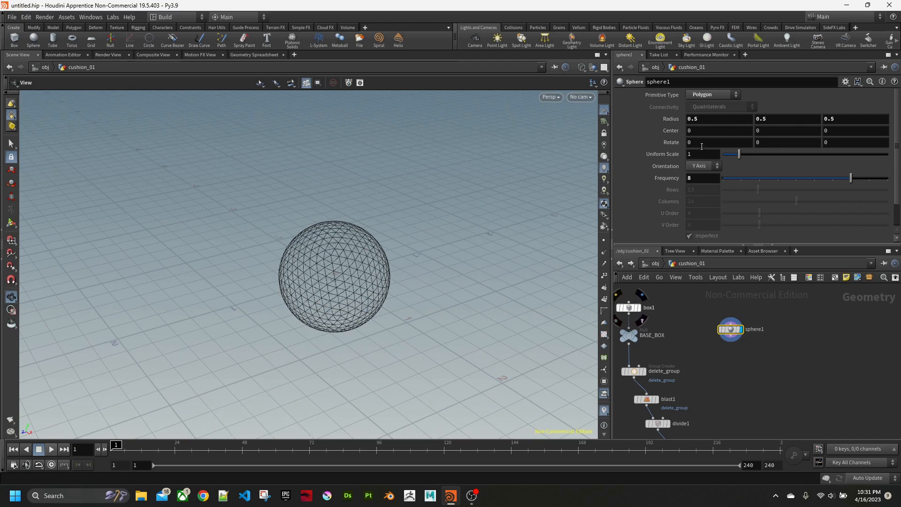
# - Add a Transform node below sphere1, wire sphere1's output into it, and display it
pyautogui.moveTo(739, 370); pyautogui.dragTo(718, 364, button='middle')
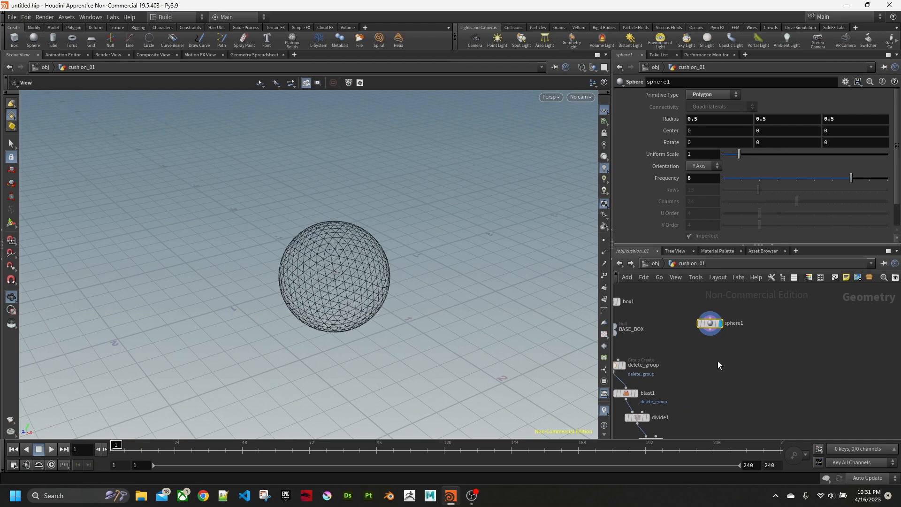
pyautogui.press('Tab')
pyautogui.write('tran')
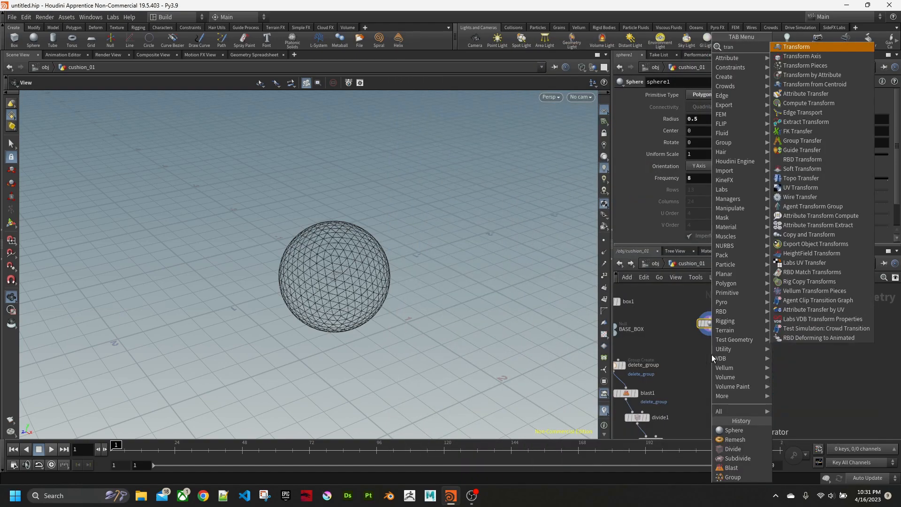
pyautogui.press('Return')
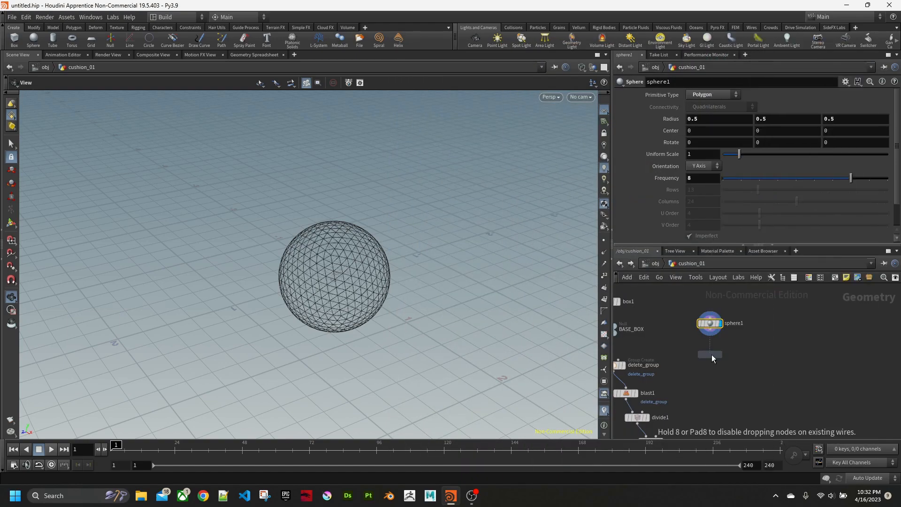
pyautogui.click(711, 356)
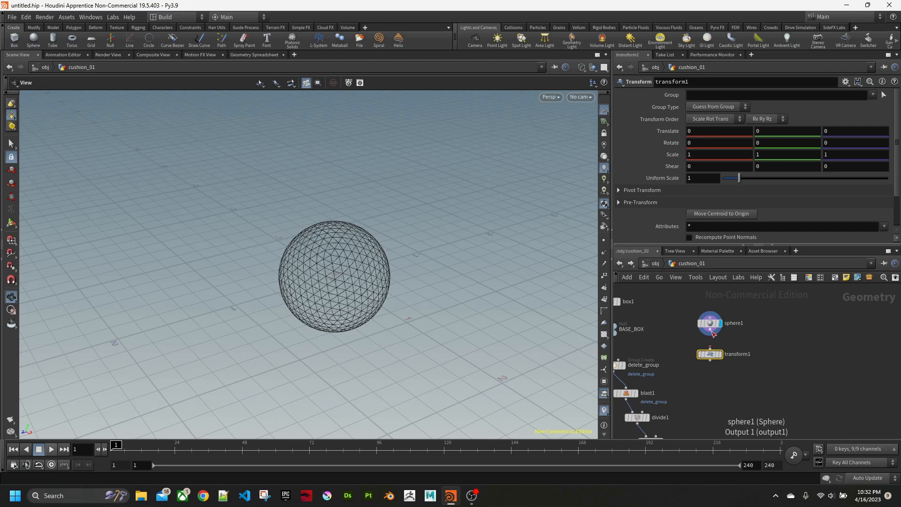
pyautogui.moveTo(711, 331); pyautogui.dragTo(712, 351)
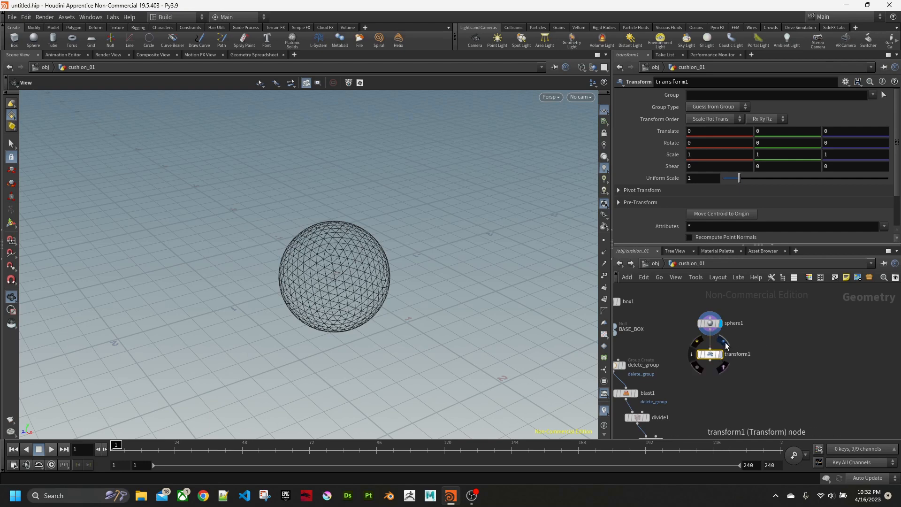
pyautogui.click(724, 342)
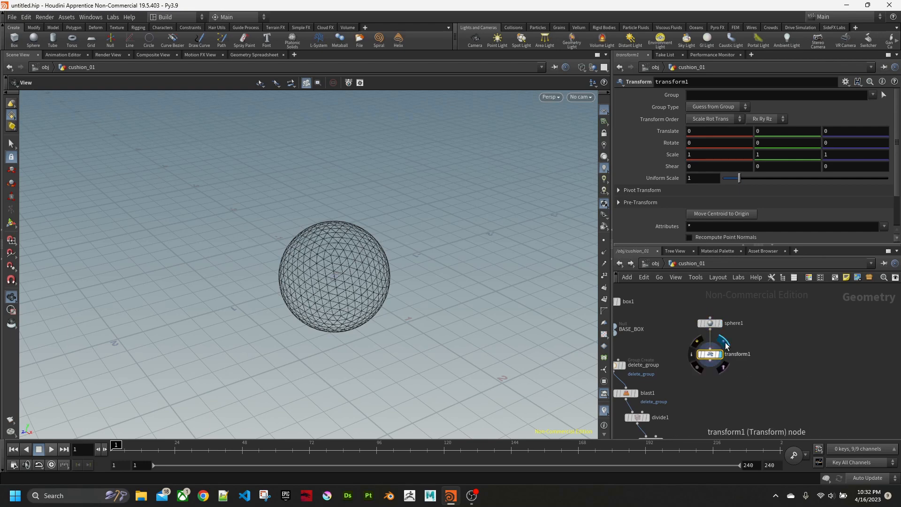
# - Flatten the sphere in transform1 with a Y scale of 0.5 and a uniform scale of 0.26, and return the viewport to shaded display
pyautogui.click(774, 156)
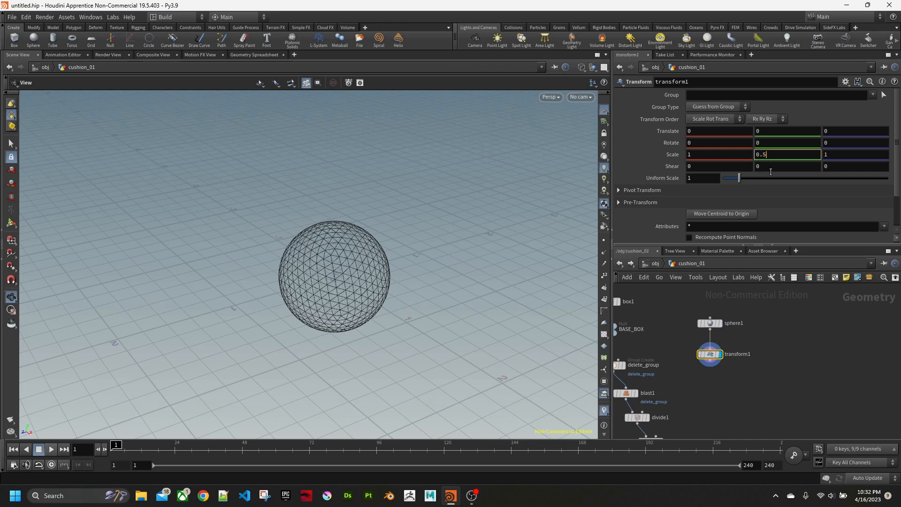
pyautogui.press('Return')
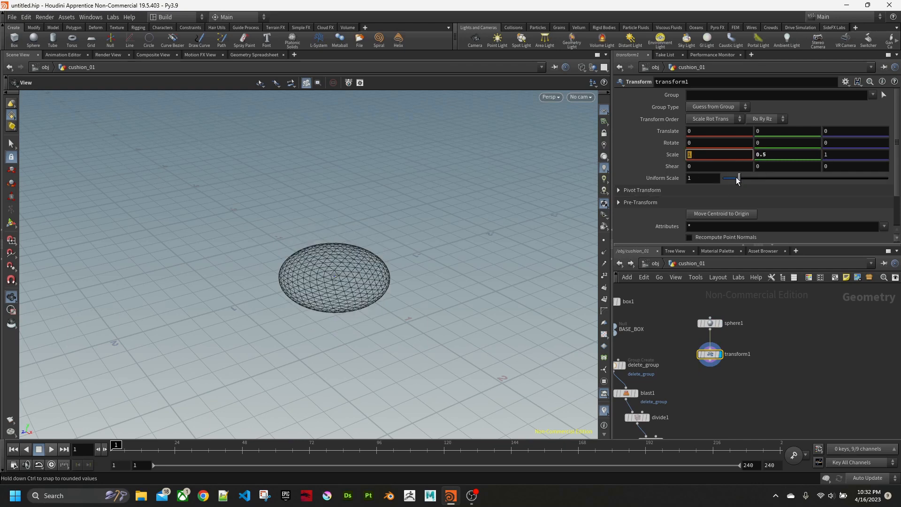
pyautogui.moveTo(389, 244); pyautogui.dragTo(416, 281)
pyautogui.moveTo(739, 178); pyautogui.dragTo(726, 182)
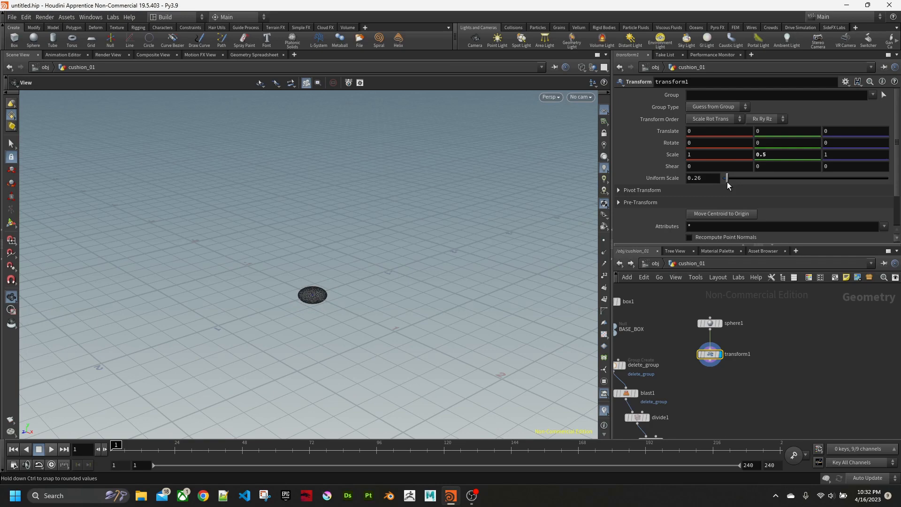
pyautogui.moveTo(389, 255)
pyautogui.mouseDown()
pyautogui.moveTo(366, 284)
pyautogui.moveTo(322, 263)
pyautogui.mouseUp()
pyautogui.moveTo(690, 403); pyautogui.dragTo(755, 396, button='middle')
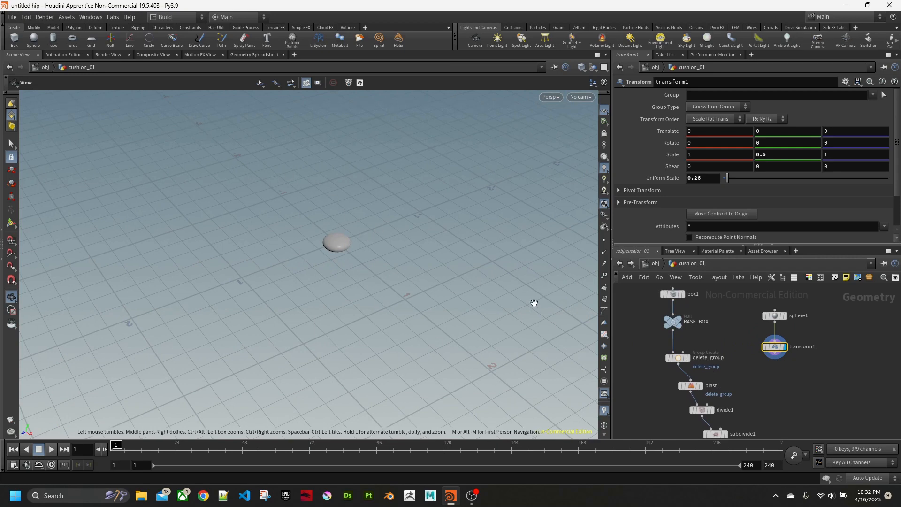
# - Template remesh1 so the cushion mesh shows as a reference around the small flattened sphere
pyautogui.moveTo(815, 408); pyautogui.dragTo(778, 399, button='middle')
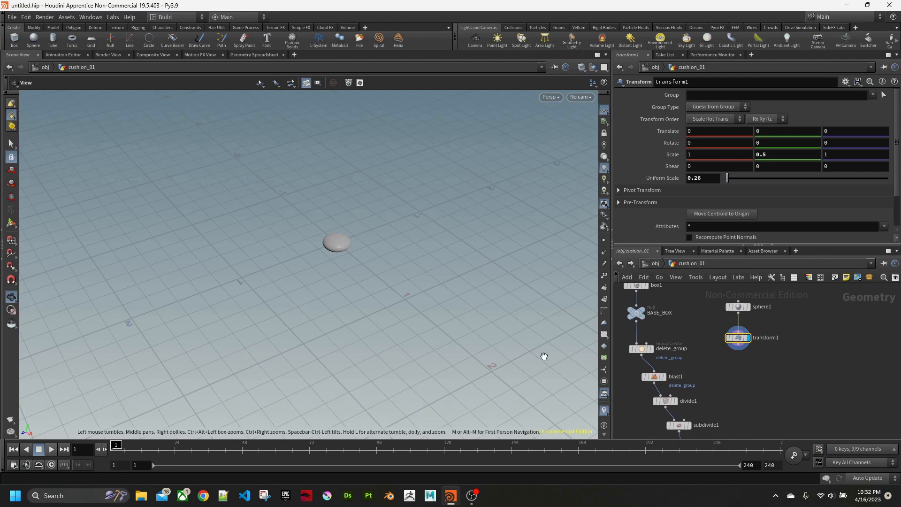
pyautogui.moveTo(733, 394); pyautogui.dragTo(699, 348, button='middle')
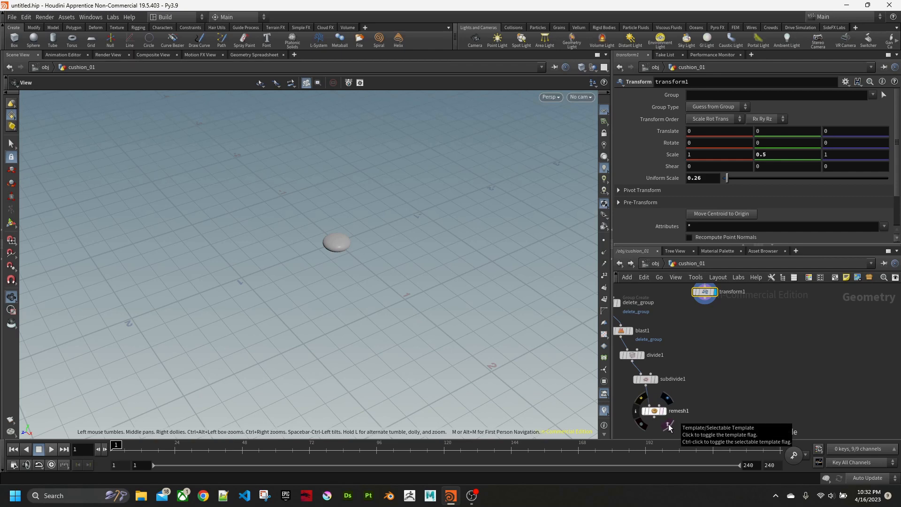
pyautogui.click(669, 427)
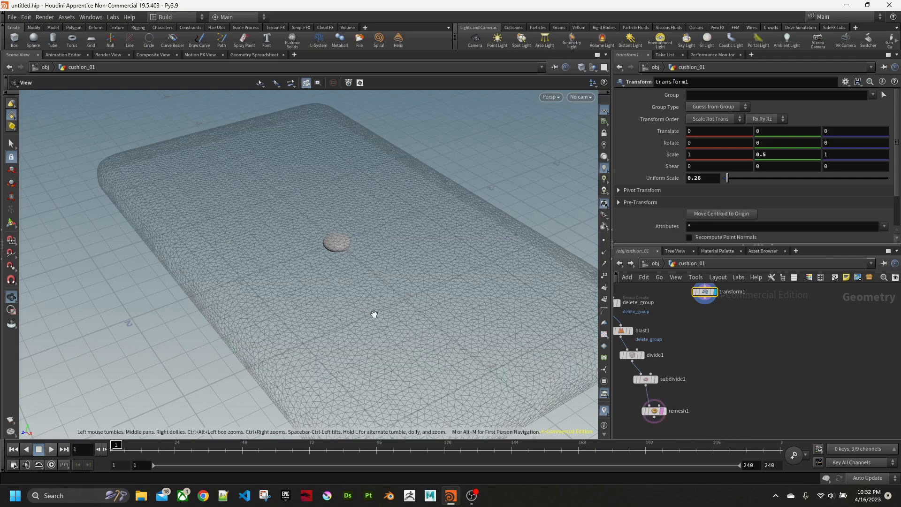
pyautogui.moveTo(374, 313); pyautogui.dragTo(218, 287)
pyautogui.moveTo(797, 345); pyautogui.dragTo(767, 398, button='middle')
pyautogui.moveTo(756, 367); pyautogui.dragTo(802, 379, button='middle')
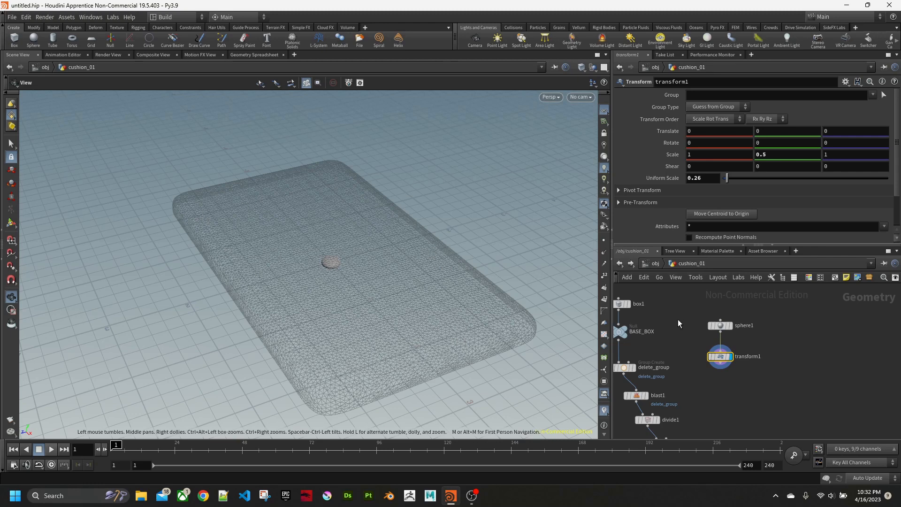
# - Add an Object Merge node beside the sphere branch
pyautogui.moveTo(677, 319); pyautogui.dragTo(689, 321, button='middle')
pyautogui.press('Tab')
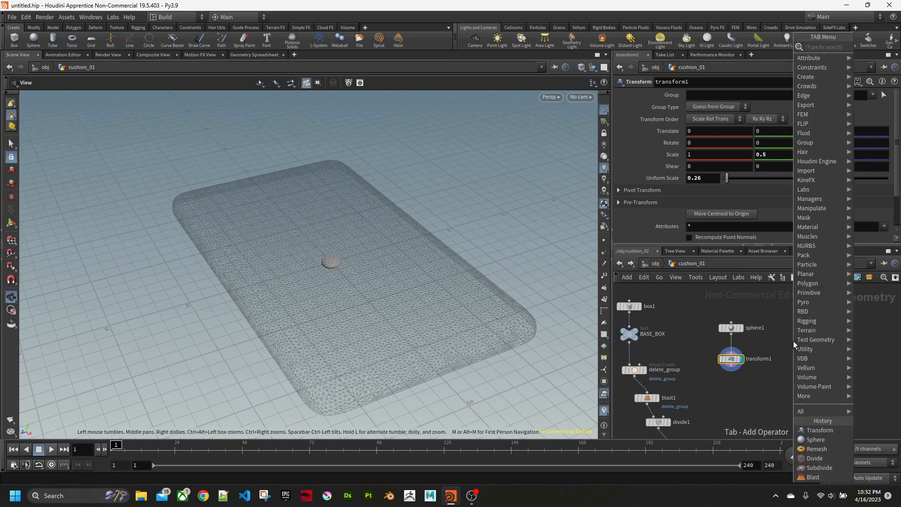
pyautogui.write('o')
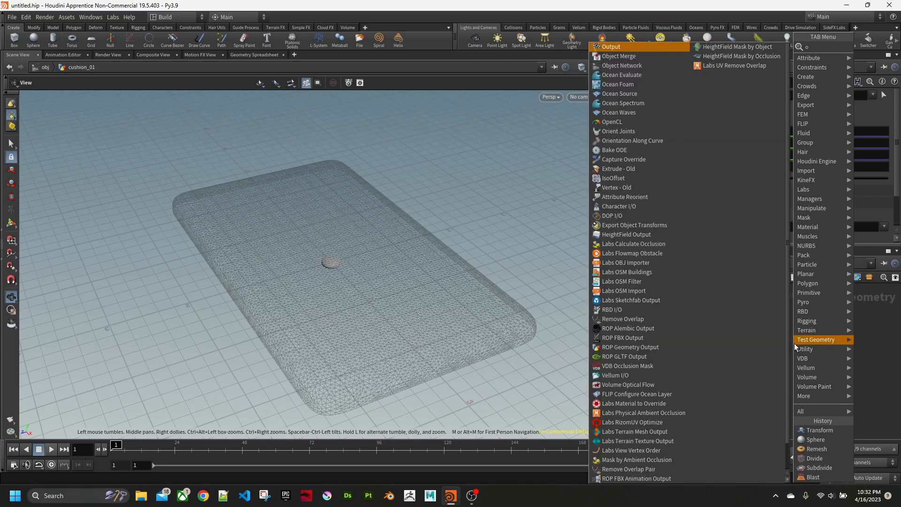
pyautogui.write('bje')
pyautogui.press('Return')
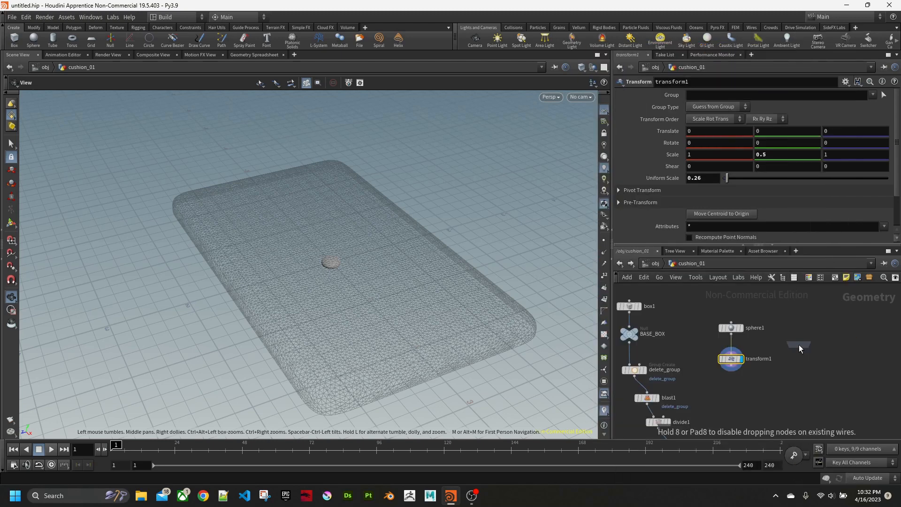
pyautogui.click(799, 348)
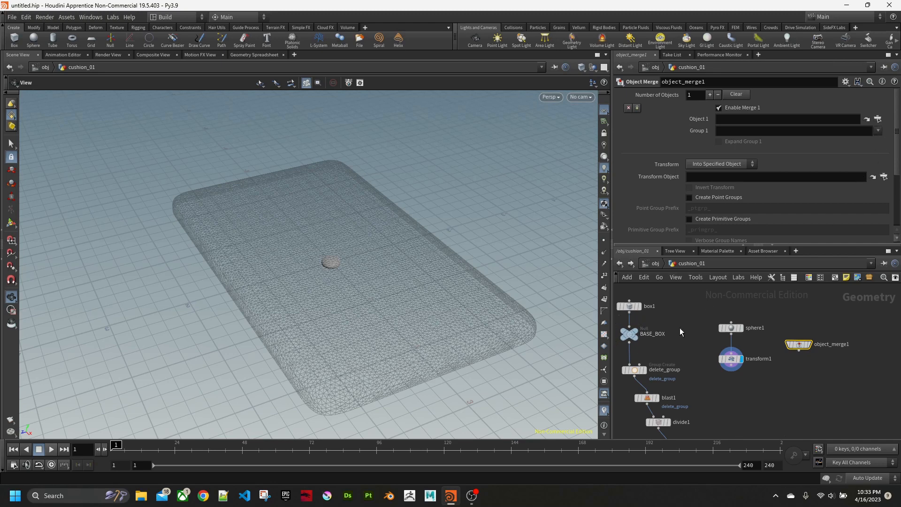
# - Set Object 1 of object_merge1 to /obj/cushion_01/BASE_BOX and display the node
pyautogui.click(878, 118)
pyautogui.click(839, 80)
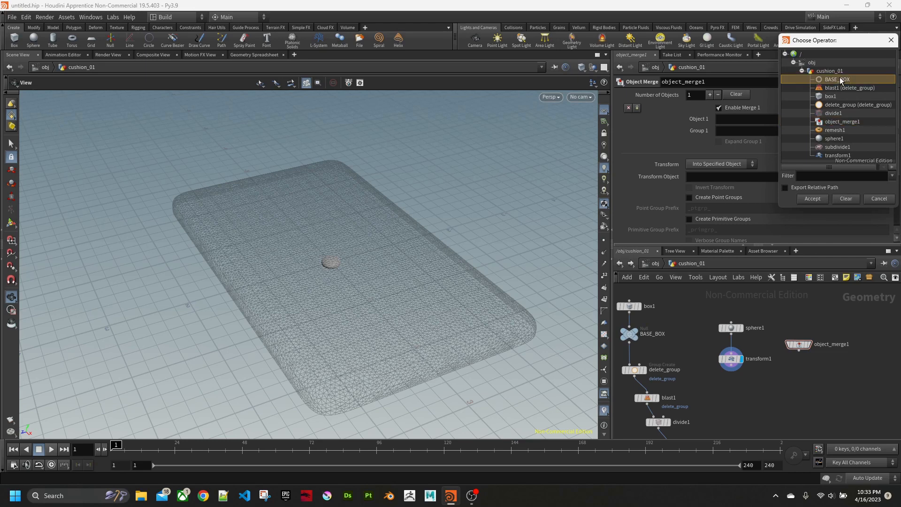
pyautogui.click(814, 200)
pyautogui.moveTo(792, 395); pyautogui.dragTo(777, 379, button='middle')
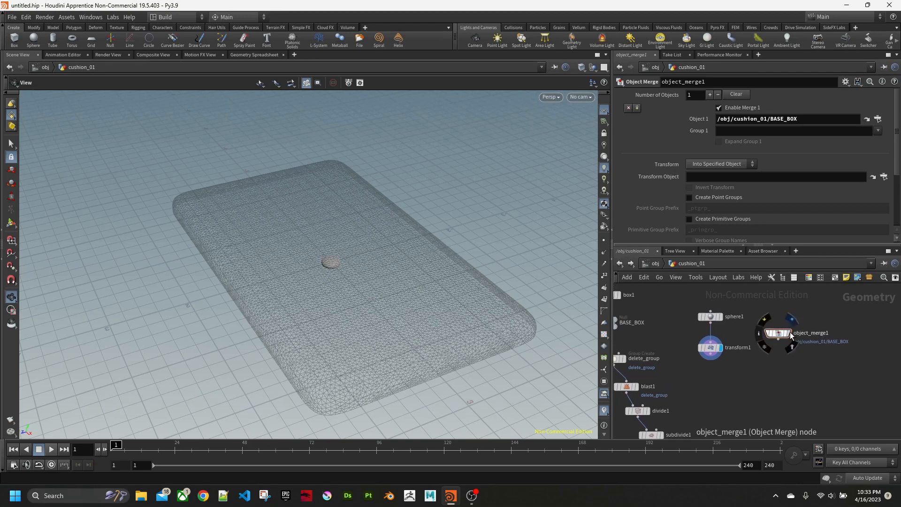
pyautogui.click(794, 319)
pyautogui.moveTo(436, 281); pyautogui.dragTo(375, 290)
# - Add a Transform node below object_merge1, wire object_merge1's output into it, and display it
pyautogui.press('Tab')
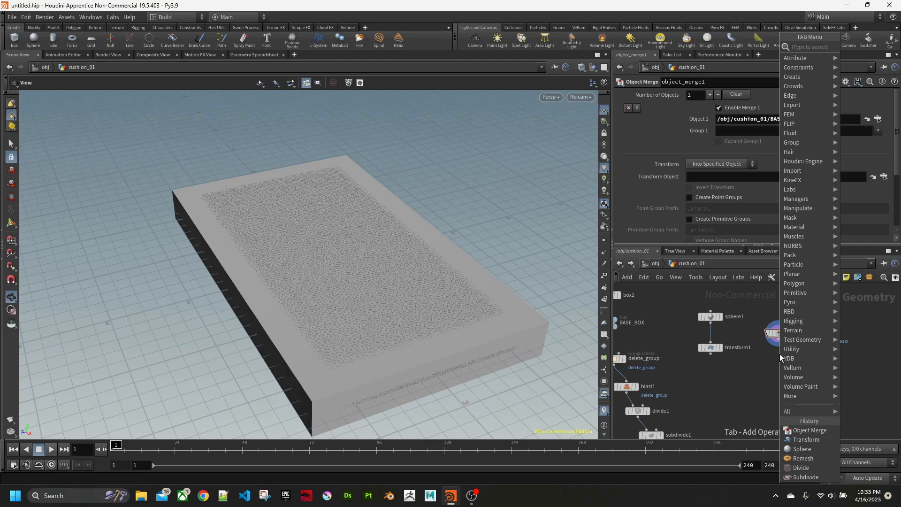
pyautogui.write('tran')
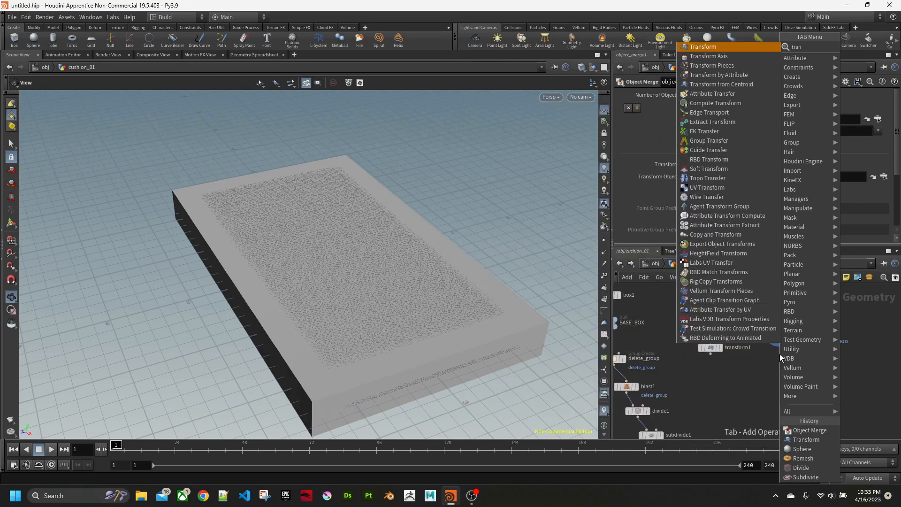
pyautogui.press('Return')
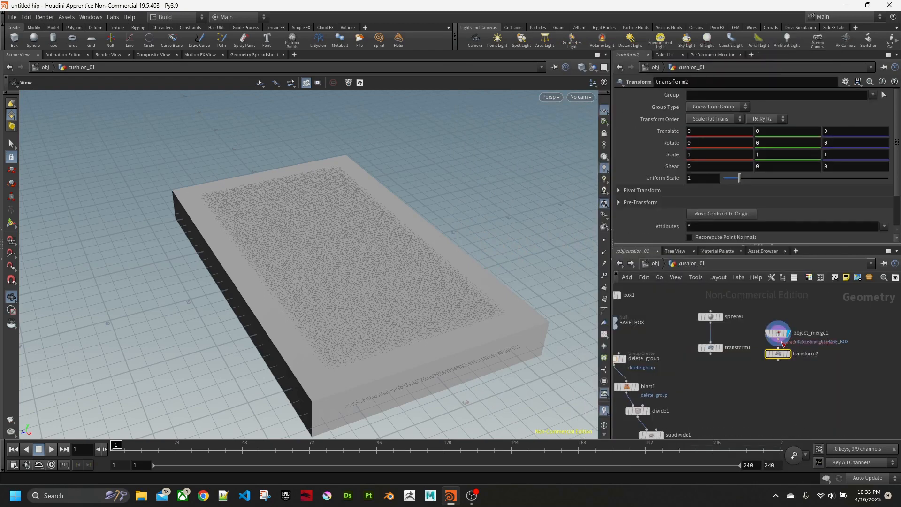
pyautogui.click(779, 350)
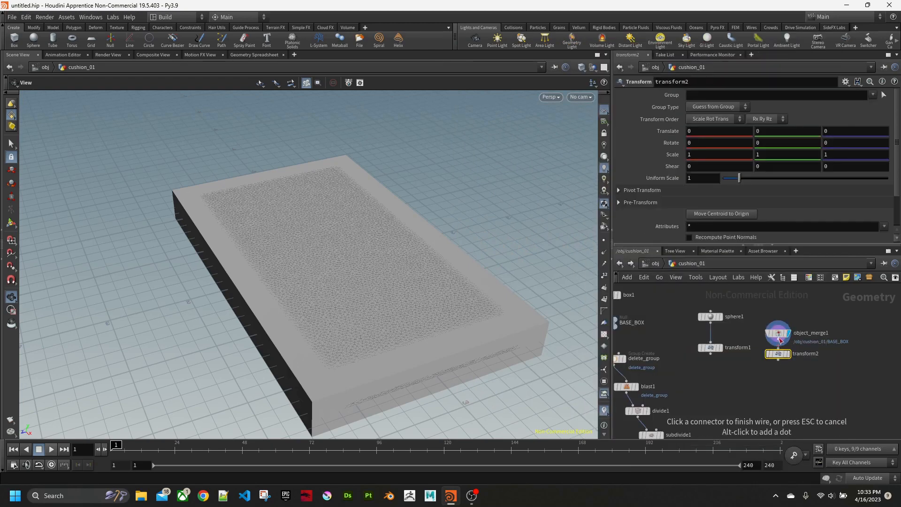
pyautogui.click(779, 339)
pyautogui.click(792, 348)
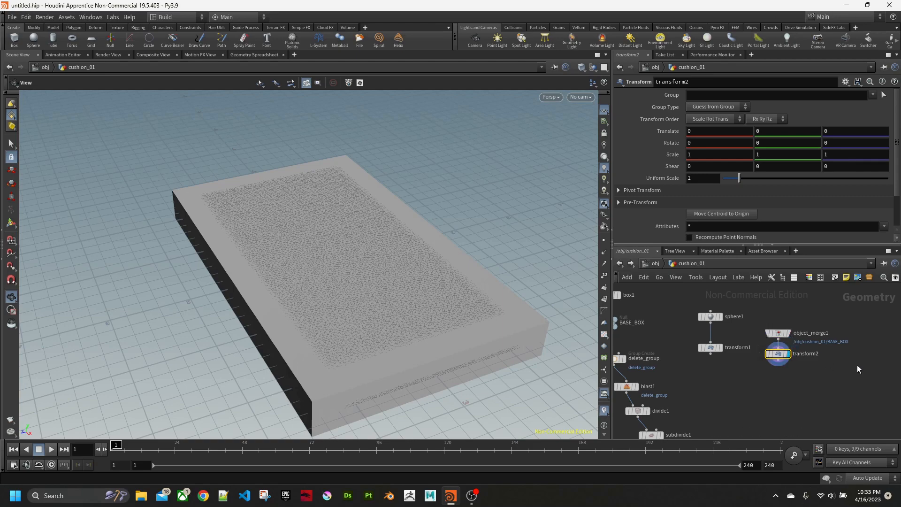
# - Set transform2's uniform scale to 0.8 to shrink the merged box inside the cushion outline
pyautogui.moveTo(380, 233); pyautogui.dragTo(354, 254)
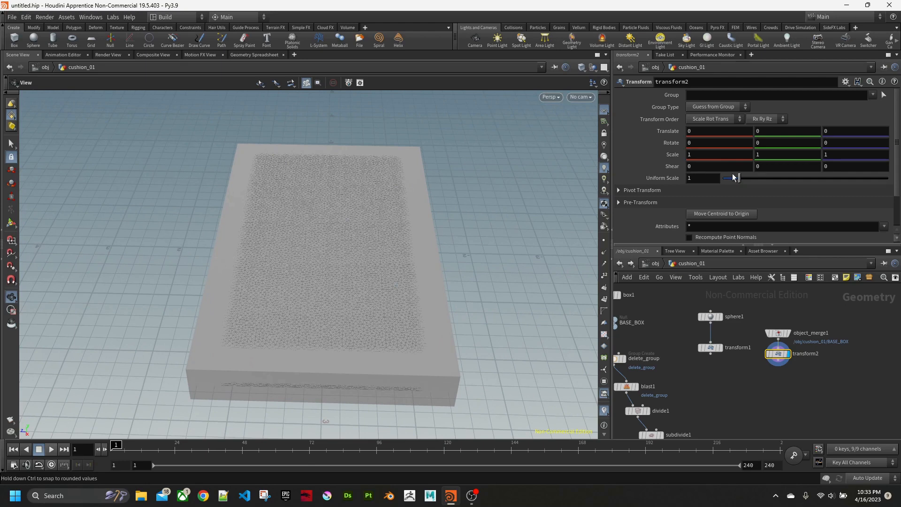
pyautogui.moveTo(739, 180); pyautogui.dragTo(736, 182)
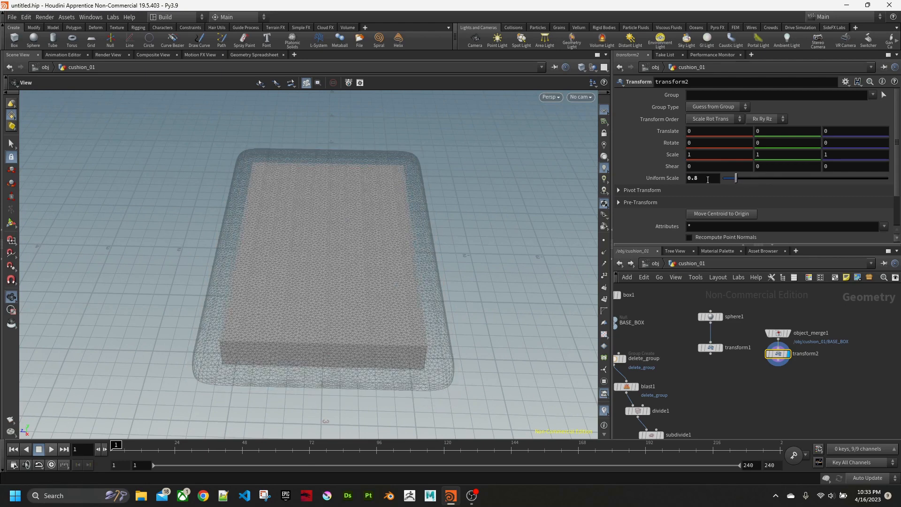
pyautogui.moveTo(276, 259); pyautogui.dragTo(519, 333)
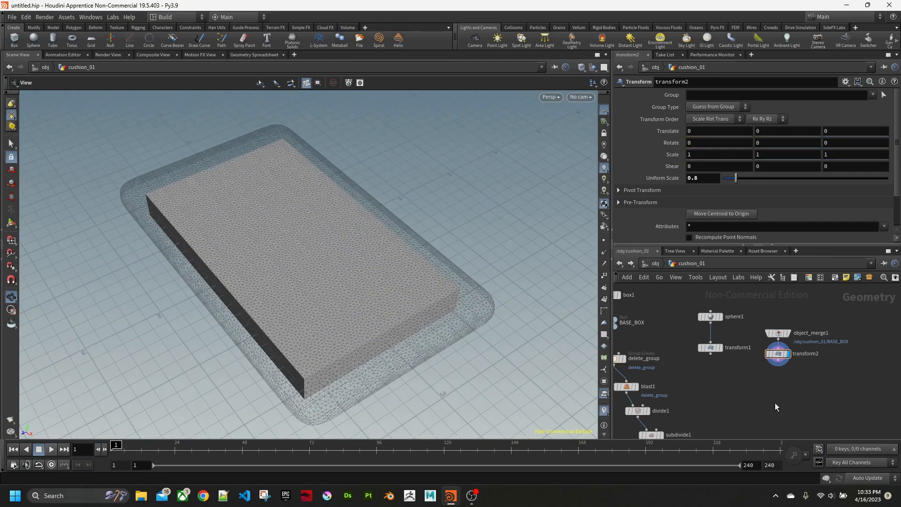
# - Add a Points from Volume node below transform2, wire transform2's output into it, and display it
pyautogui.press('Tab')
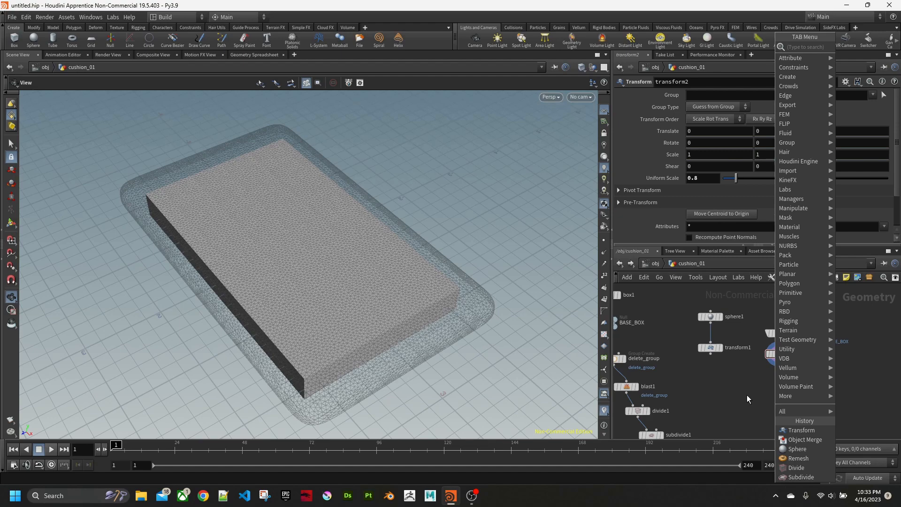
pyautogui.press('Escape')
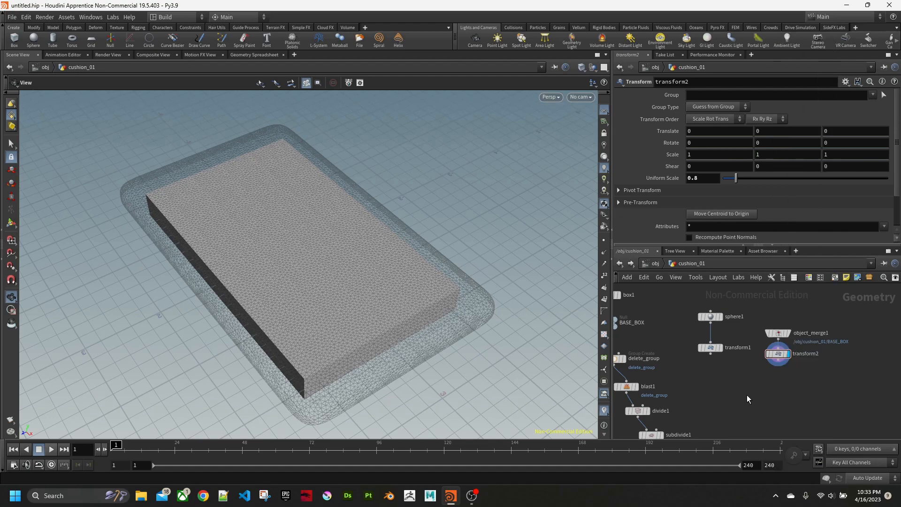
pyautogui.press('Tab')
pyautogui.write('poins')
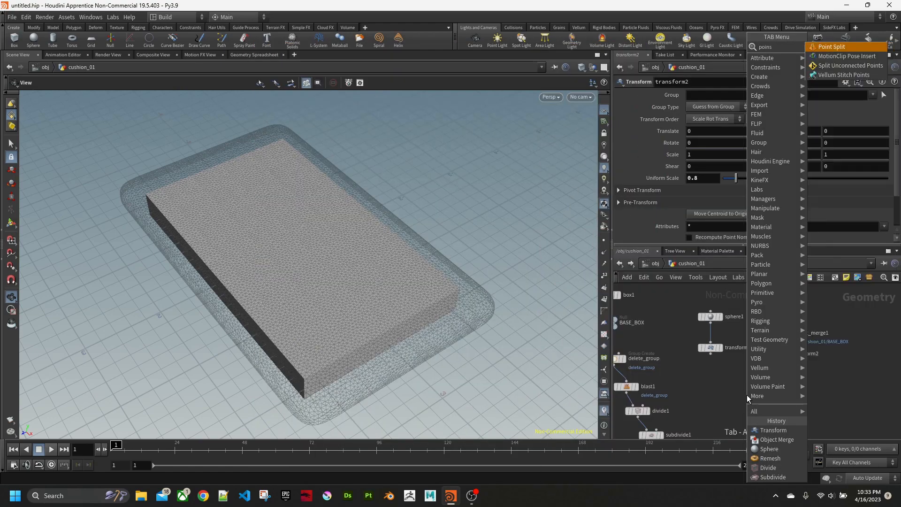
pyautogui.press('BackSpace')
pyautogui.write('ts f')
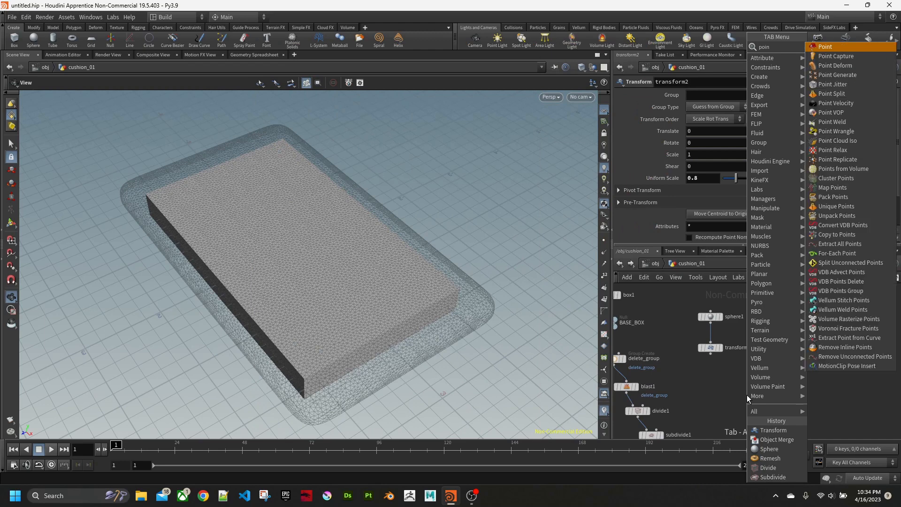
pyautogui.press('Return')
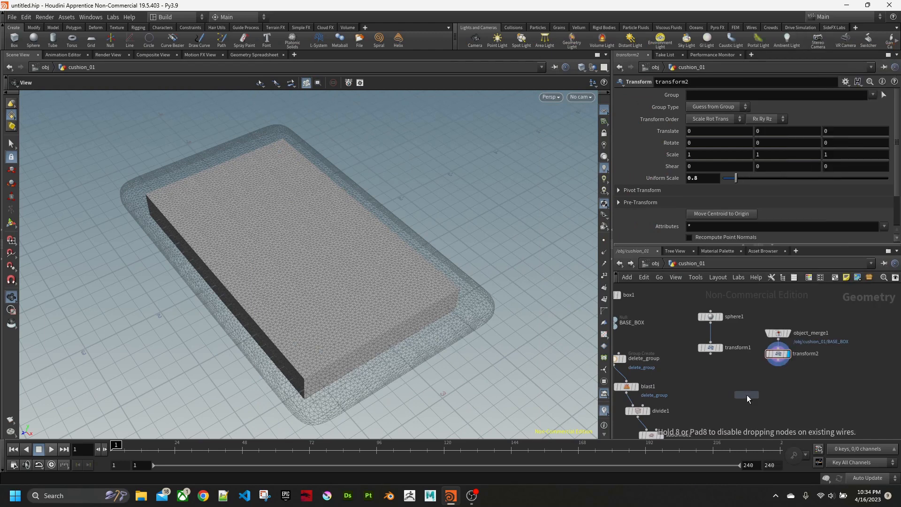
pyautogui.moveTo(747, 394); pyautogui.dragTo(773, 375)
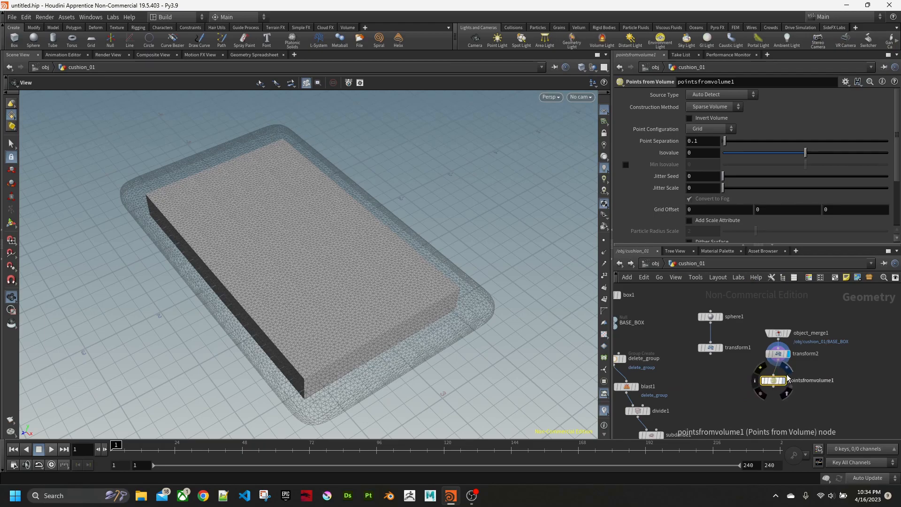
pyautogui.click(782, 380)
pyautogui.moveTo(462, 331); pyautogui.dragTo(409, 303)
pyautogui.moveTo(410, 303); pyautogui.dragTo(463, 284, button='right')
pyautogui.moveTo(462, 285); pyautogui.dragTo(327, 291)
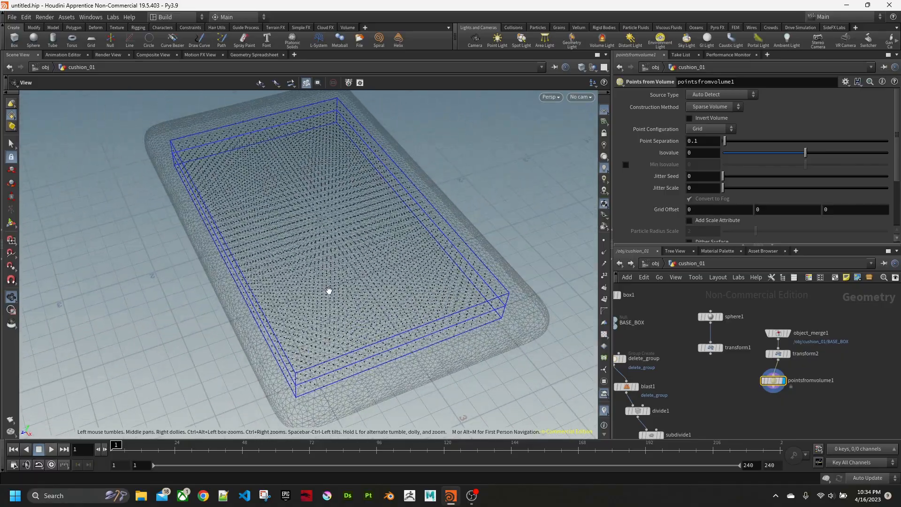
# - Set the Point Separation of pointsfromvolume1 to 0.5 to spread the points farther apart
pyautogui.moveTo(709, 141); pyautogui.dragTo(687, 143)
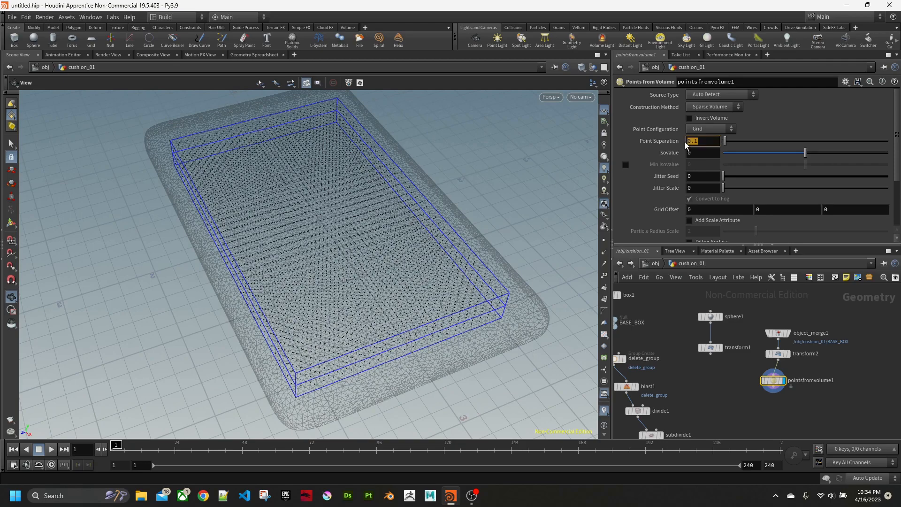
pyautogui.write('0.5')
pyautogui.press('Return')
pyautogui.moveTo(344, 223); pyautogui.dragTo(318, 154)
pyautogui.moveTo(357, 174); pyautogui.dragTo(349, 267)
# - Turn off the template display of remesh1 so only the volume points are shown
pyautogui.moveTo(670, 353); pyautogui.dragTo(655, 255, button='middle')
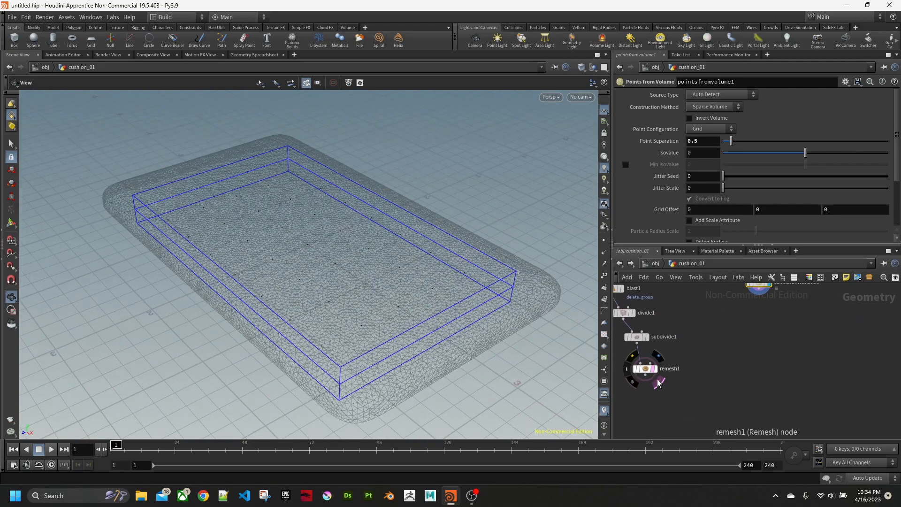
pyautogui.click(657, 378)
pyautogui.moveTo(515, 328); pyautogui.dragTo(306, 228)
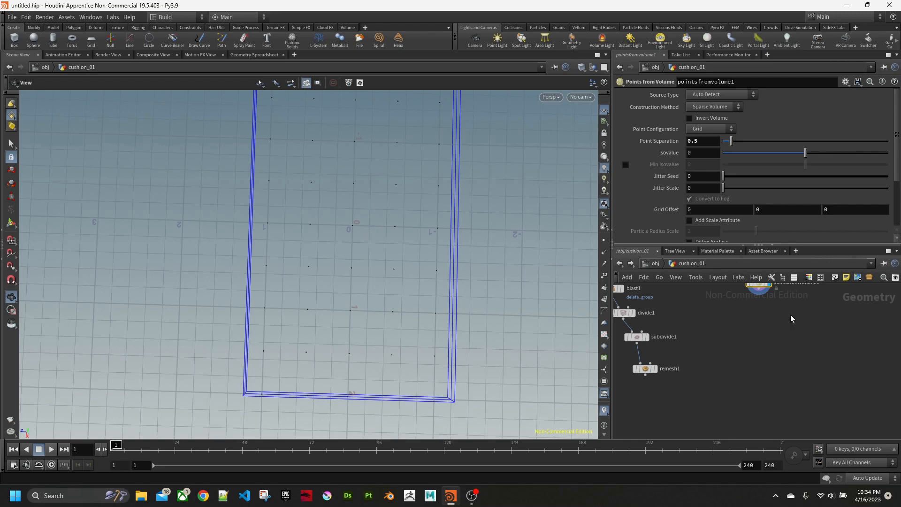
pyautogui.moveTo(790, 316); pyautogui.dragTo(774, 396, button='middle')
pyautogui.moveTo(479, 226); pyautogui.dragTo(469, 266)
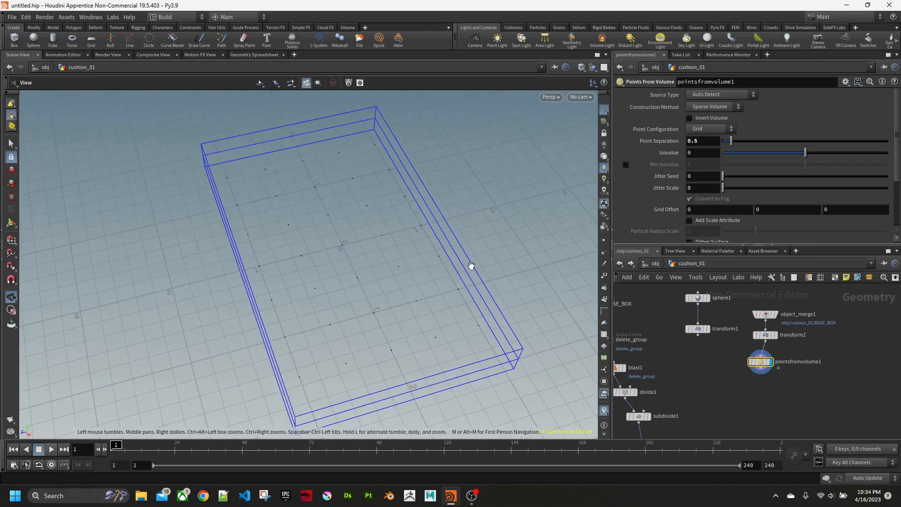
# - Set the Point Configuration of pointsfromvolume1 to Tetrahedral for staggered rows of points
pyautogui.click(706, 129)
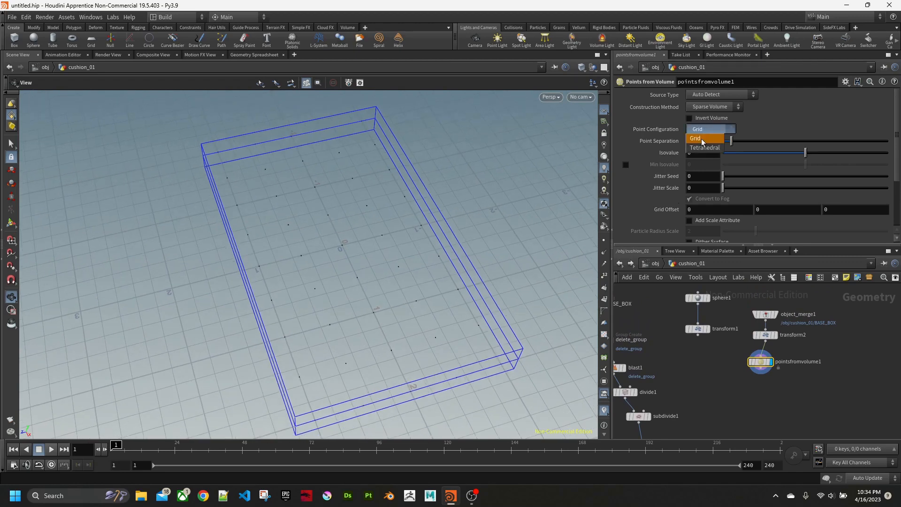
pyautogui.click(702, 148)
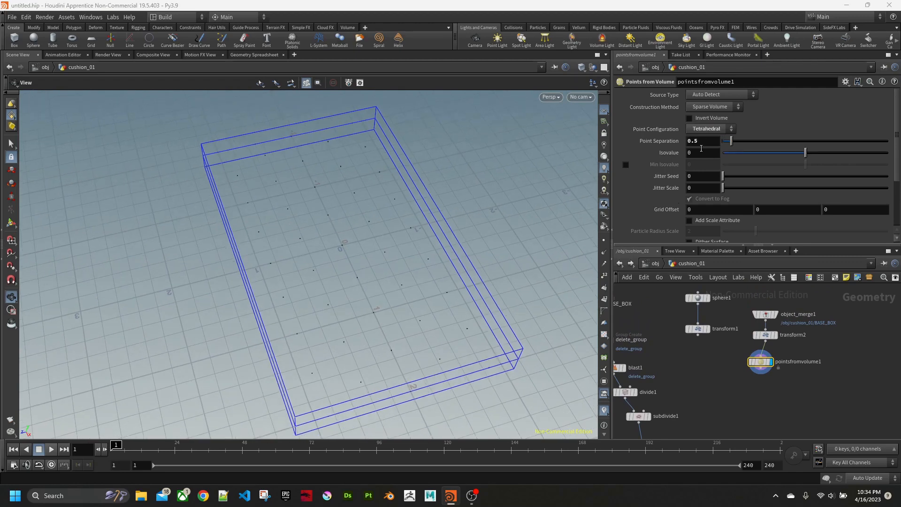
pyautogui.moveTo(458, 201); pyautogui.dragTo(310, 222)
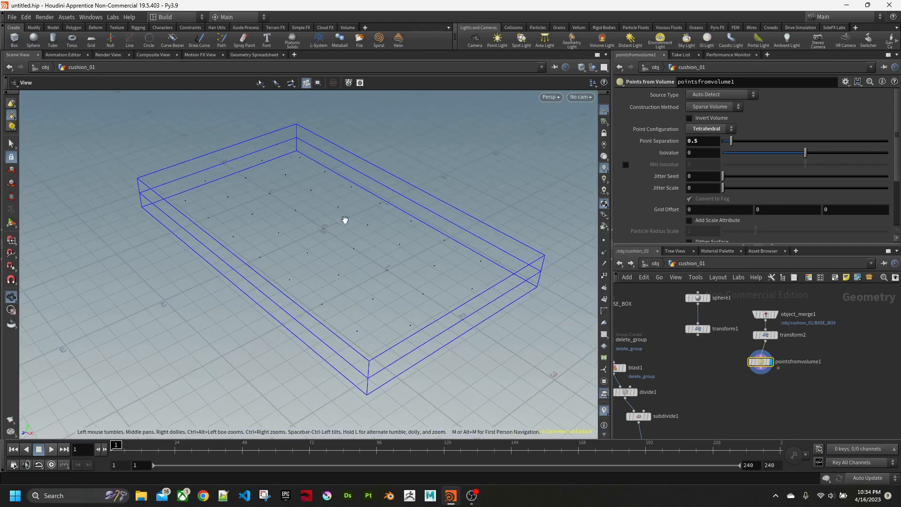
# - Add a Copy to Points node below the sphere and points branches
pyautogui.moveTo(692, 398); pyautogui.dragTo(691, 384, button='middle')
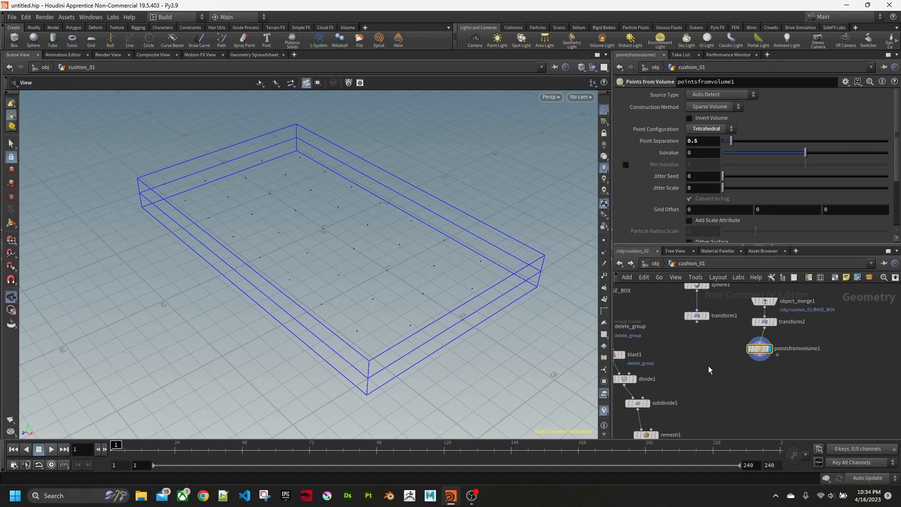
pyautogui.press('Tab')
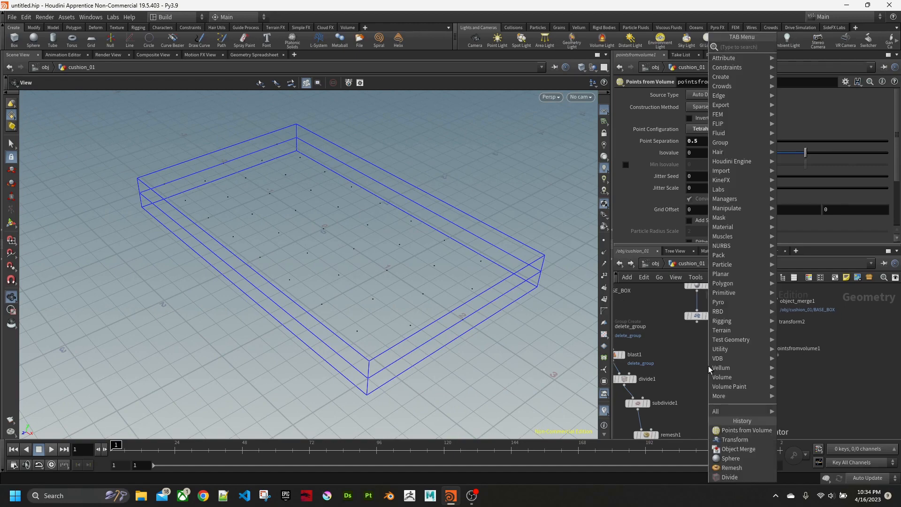
pyautogui.write('copy')
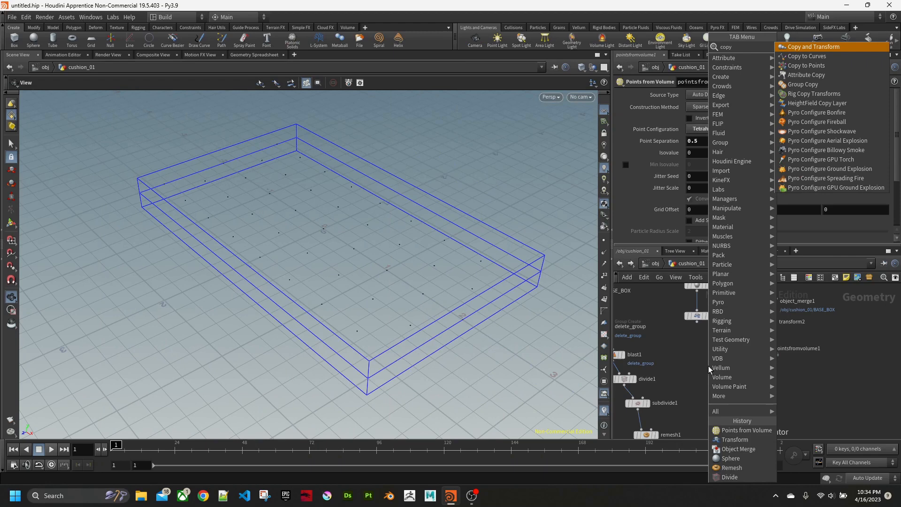
pyautogui.write(' to')
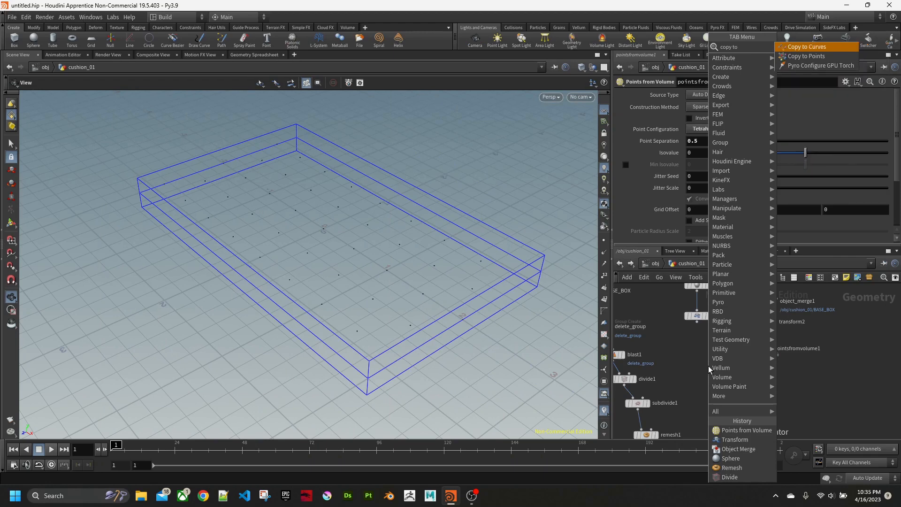
pyautogui.press('Down')
pyautogui.press('Return')
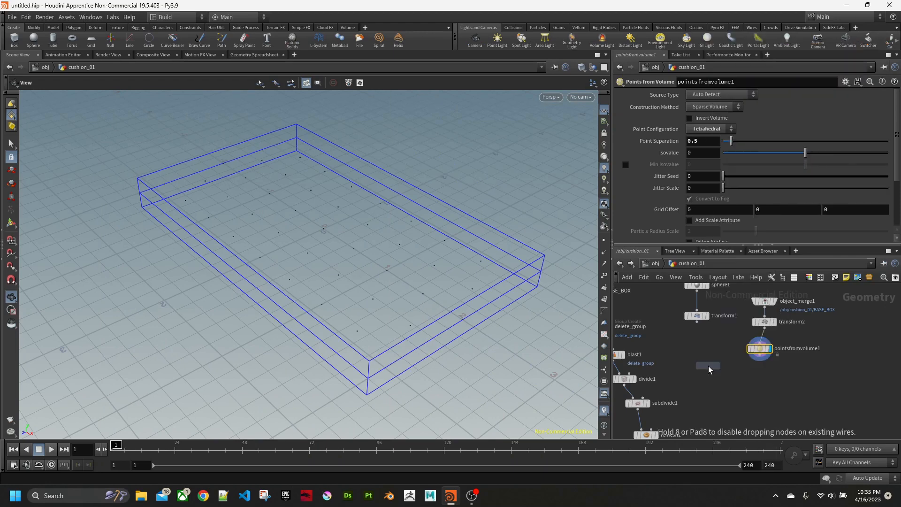
pyautogui.click(716, 389)
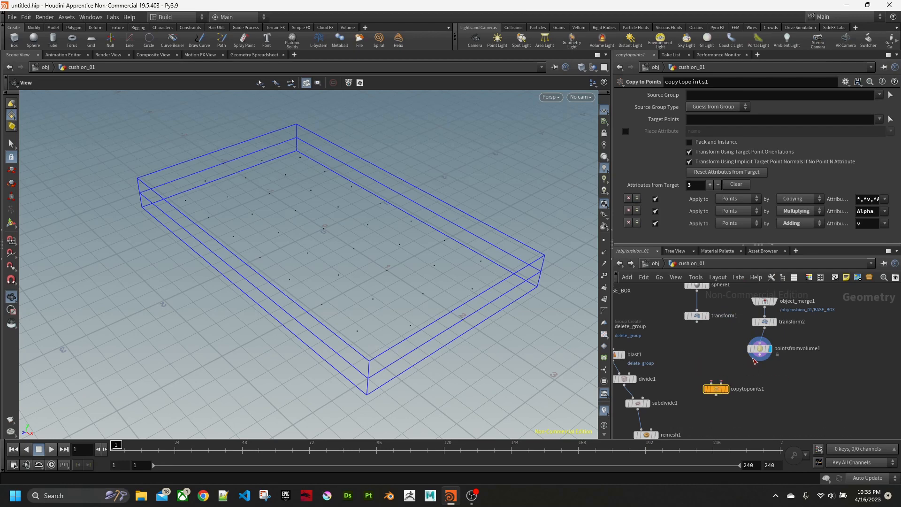
# - Wire transform1 into copytopoints1's geometry input and pointsfromvolume1 into its target points input, and display copytopoints1
pyautogui.moveTo(709, 351); pyautogui.dragTo(709, 371, button='middle')
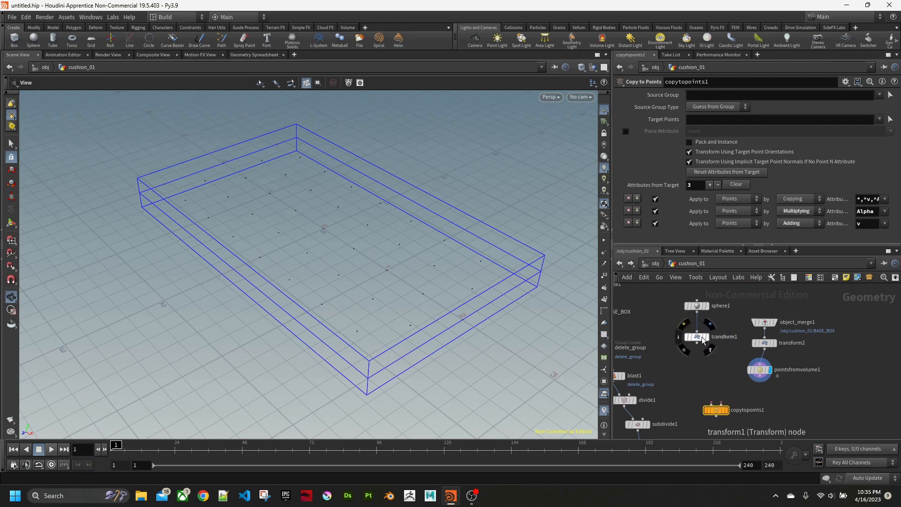
pyautogui.moveTo(696, 358); pyautogui.dragTo(709, 402)
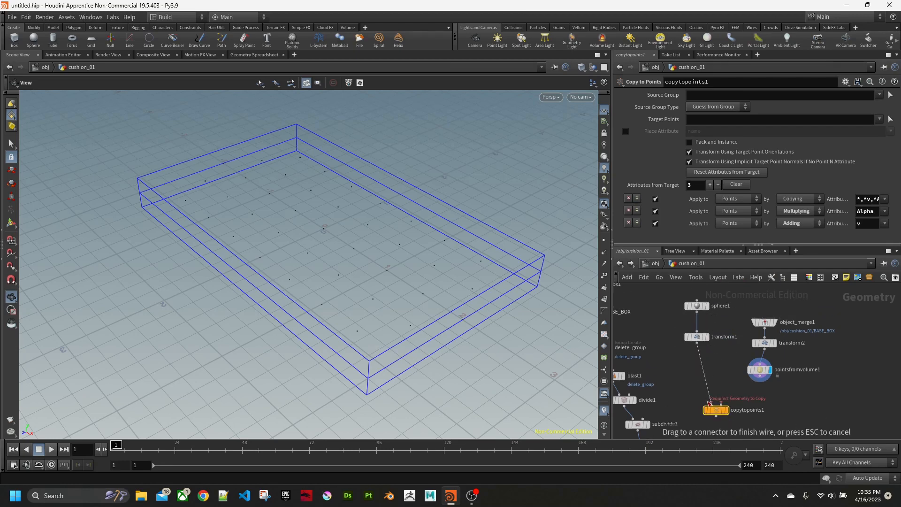
pyautogui.click(710, 402)
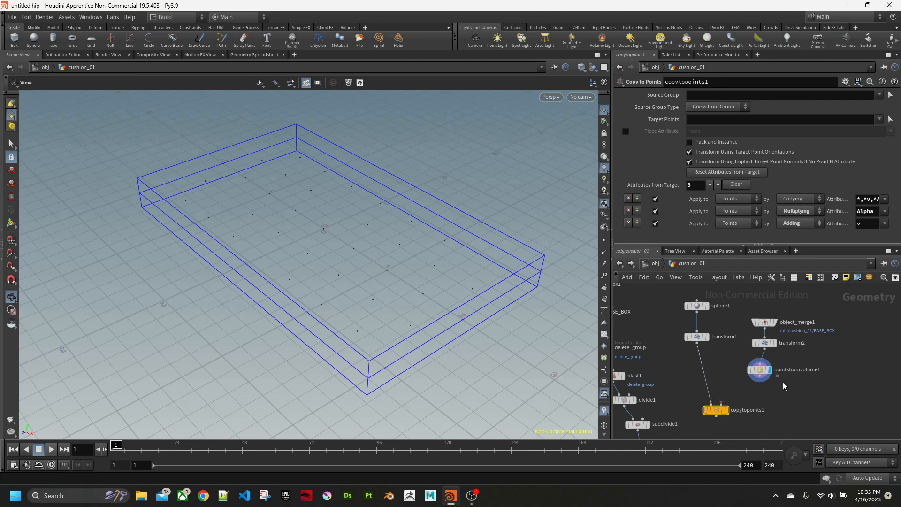
pyautogui.moveTo(759, 379); pyautogui.dragTo(731, 394)
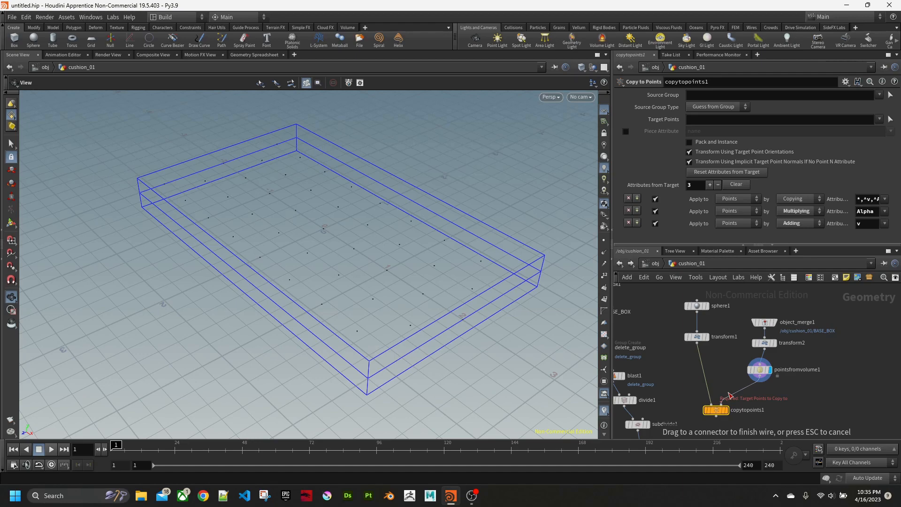
pyautogui.moveTo(728, 396); pyautogui.dragTo(730, 397)
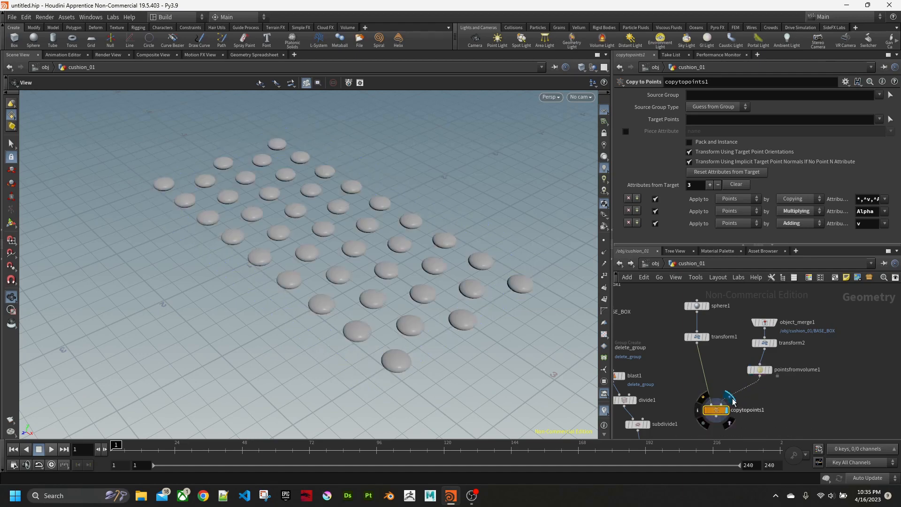
pyautogui.moveTo(282, 249); pyautogui.dragTo(218, 280)
pyautogui.moveTo(315, 250); pyautogui.dragTo(266, 252, button='right')
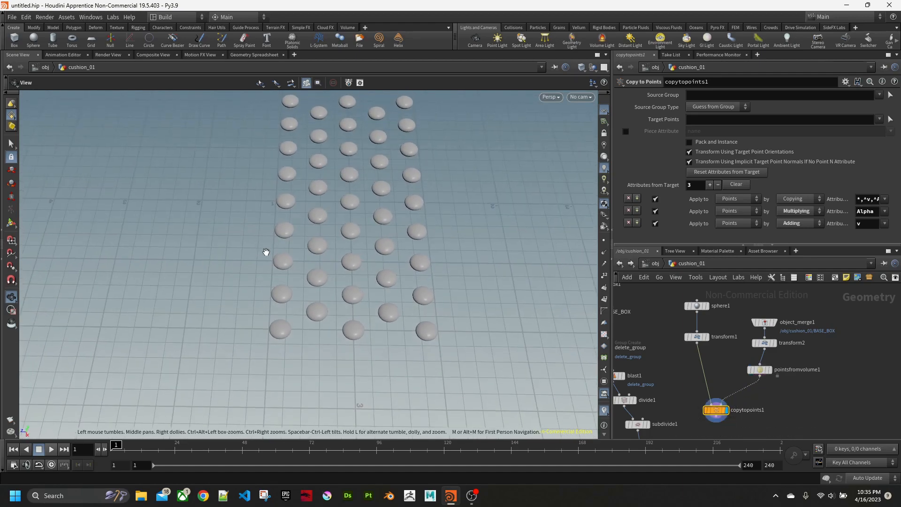
pyautogui.moveTo(266, 252); pyautogui.dragTo(302, 267)
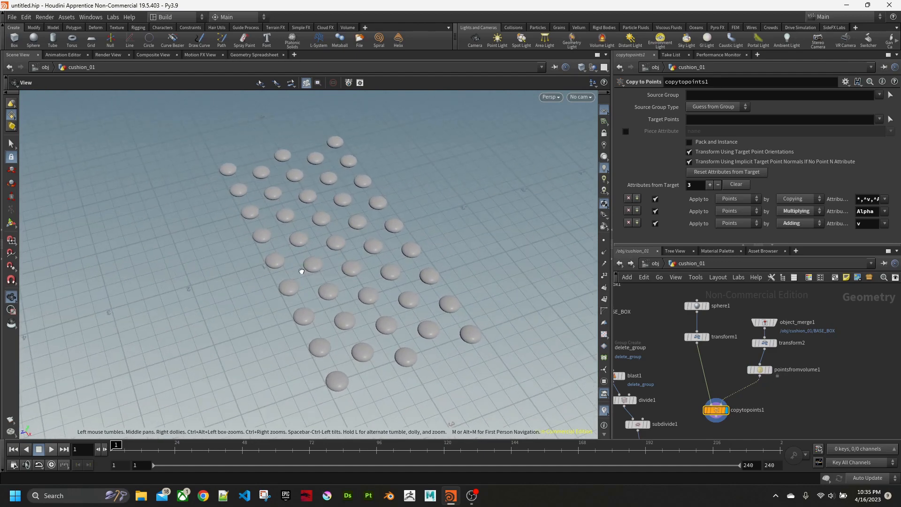
# - Raise the Point Separation of pointsfromvolume1 to 0.6 and further to 0.7 to space the buttons wider
pyautogui.click(760, 370)
pyautogui.click(703, 141)
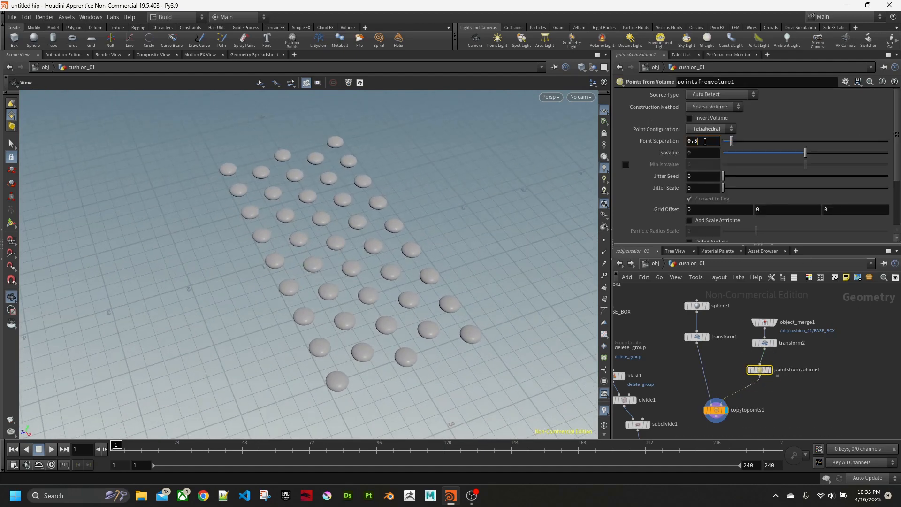
pyautogui.press('Return')
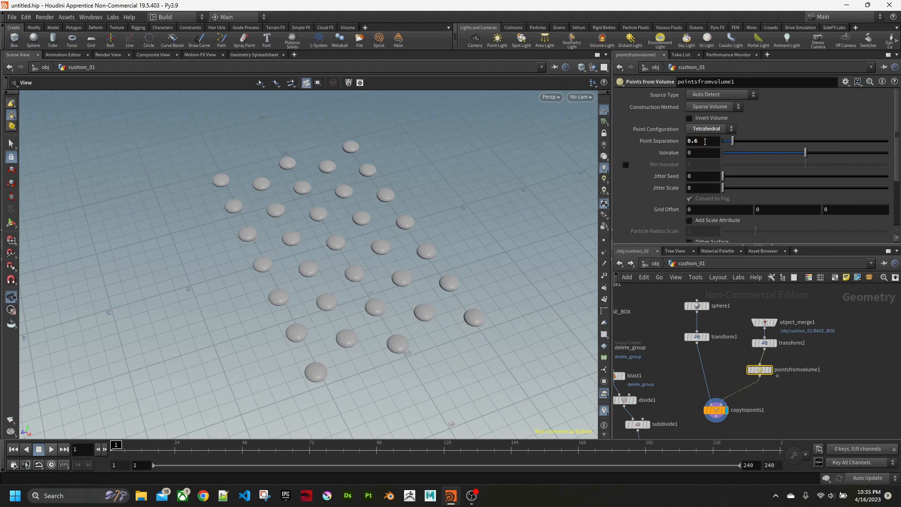
pyautogui.moveTo(411, 212); pyautogui.dragTo(431, 248)
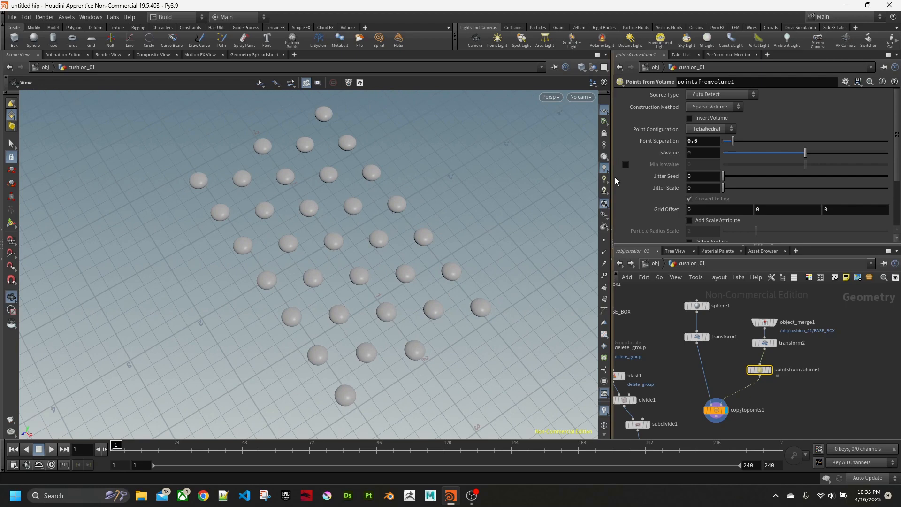
pyautogui.click(715, 142)
pyautogui.press('Return')
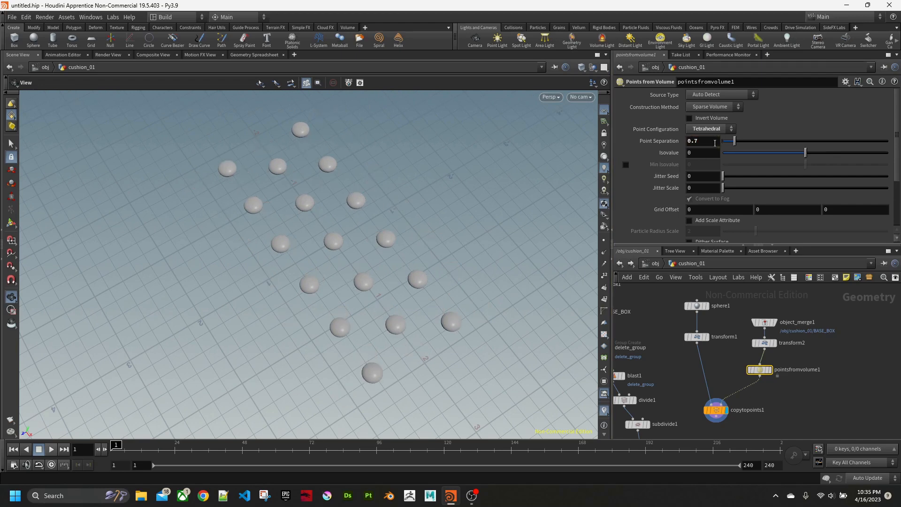
pyautogui.moveTo(583, 191); pyautogui.dragTo(432, 204)
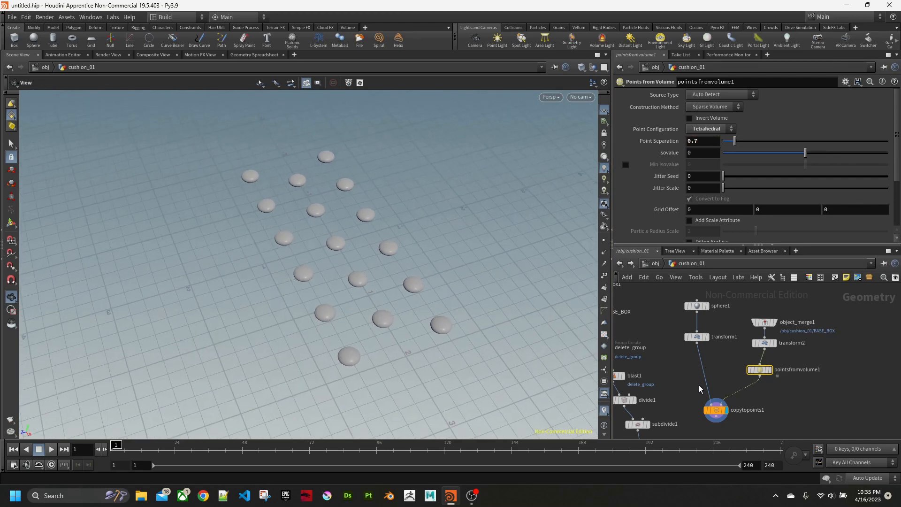
# - Turn on the template display of remesh1 to compare the button layout with the cushion outline
pyautogui.moveTo(697, 412); pyautogui.dragTo(747, 378, button='middle')
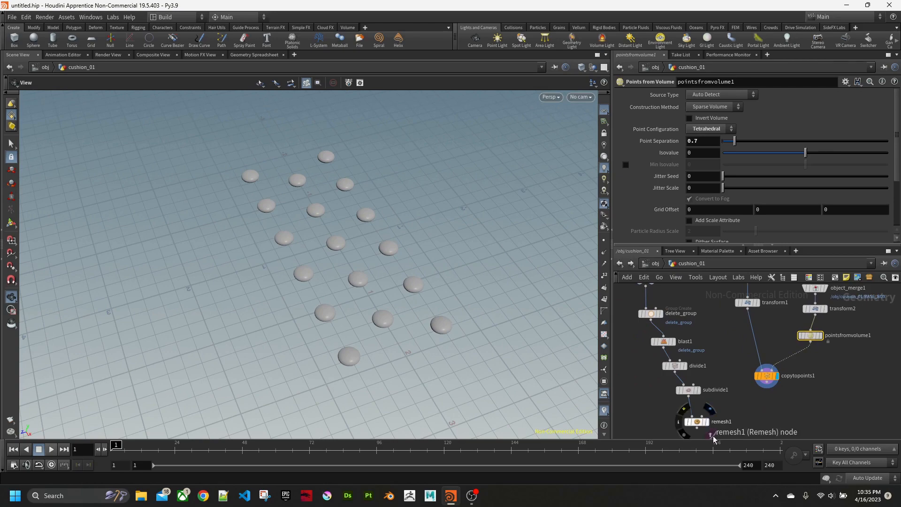
pyautogui.click(707, 421)
pyautogui.moveTo(413, 335); pyautogui.dragTo(419, 354)
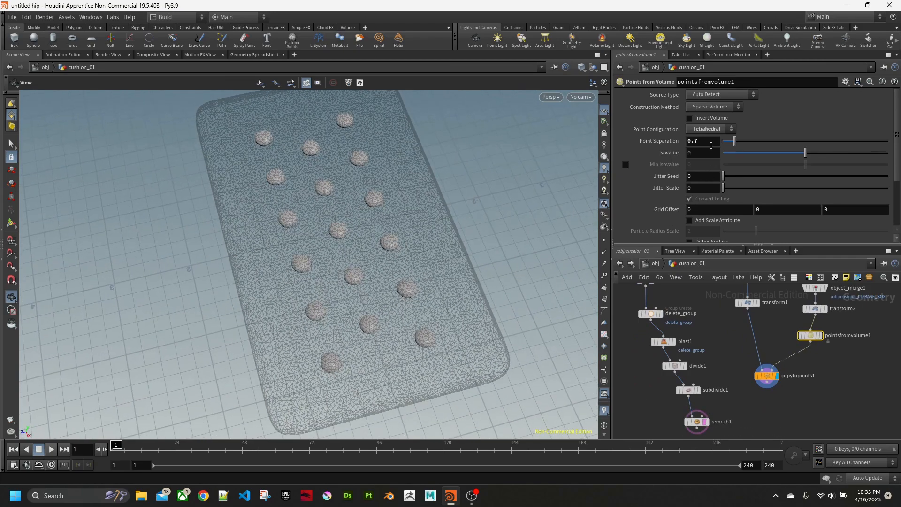
# - Set the Point Separation of the pointsfromvolume1 node to 0.6
pyautogui.click(709, 142)
pyautogui.write('6')
pyautogui.press('Return')
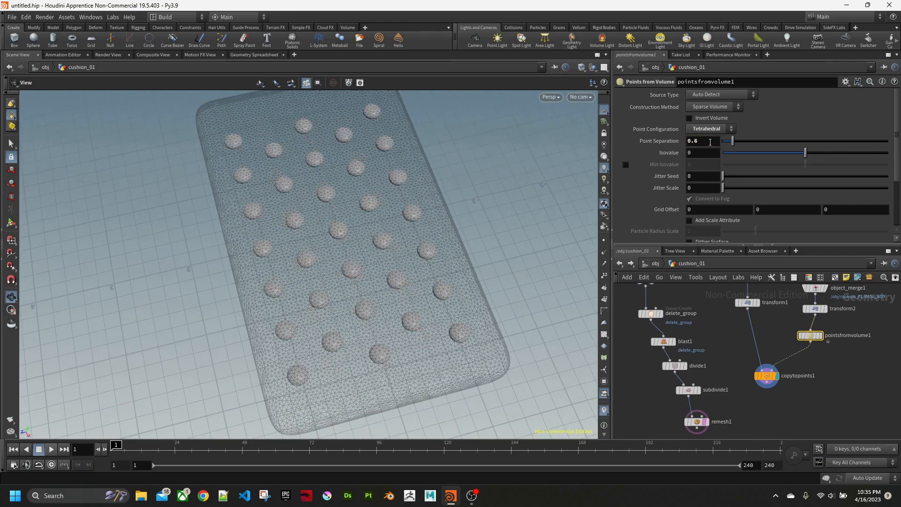
# - Try uniform scales of 0.7 and 0.75 on transform2, which shapes the volume the points fill
pyautogui.moveTo(507, 203); pyautogui.dragTo(378, 209)
pyautogui.moveTo(838, 387); pyautogui.dragTo(812, 419, button='middle')
pyautogui.click(790, 340)
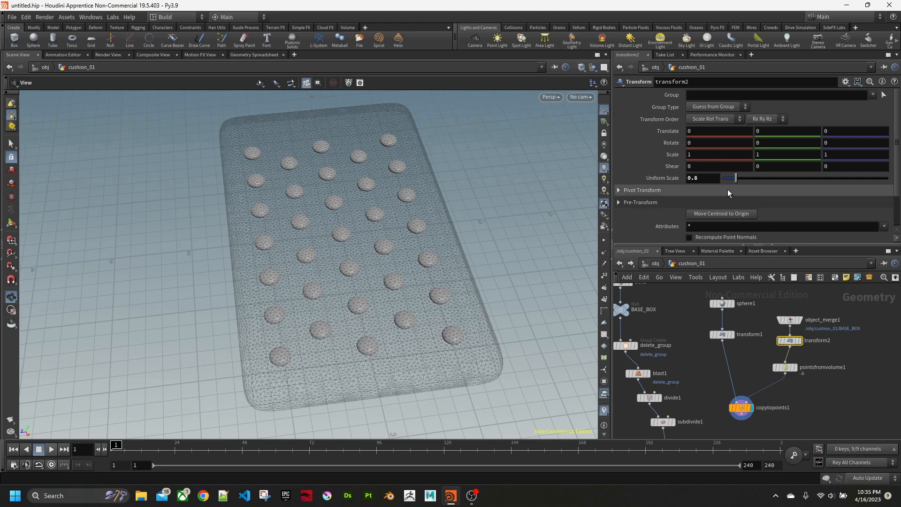
pyautogui.write('0.7')
pyautogui.press('Return')
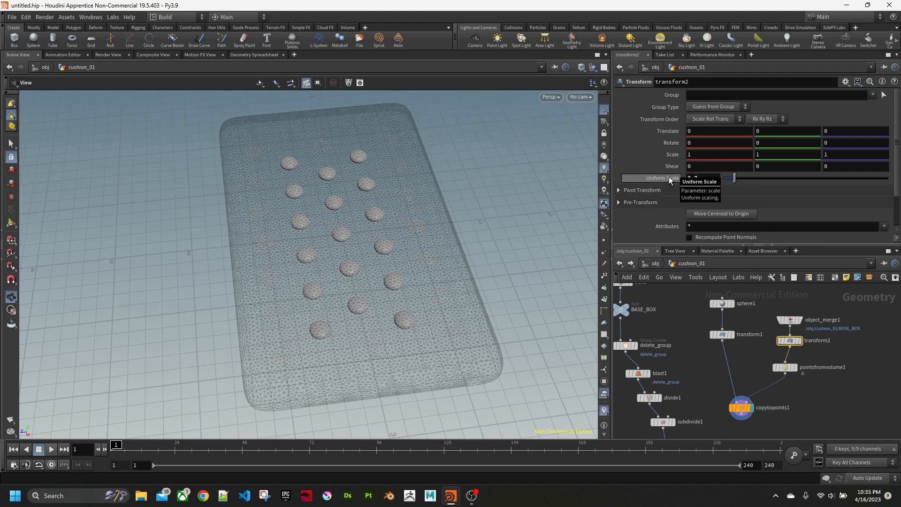
pyautogui.click(705, 177)
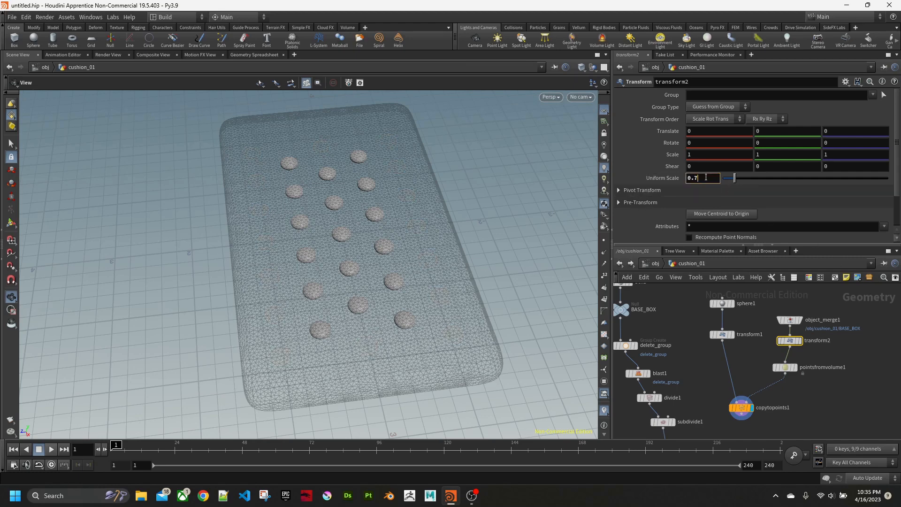
pyautogui.write('5')
pyautogui.press('Return')
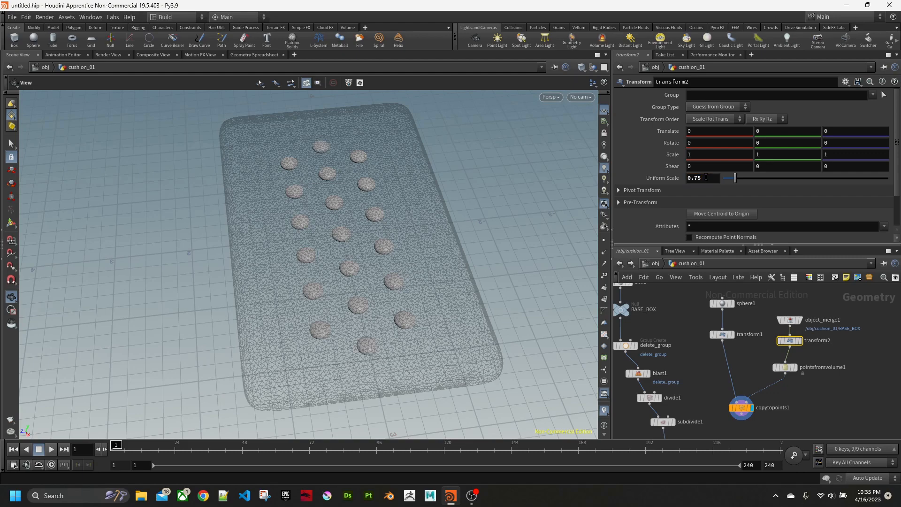
# - Fine-tune the uniform scale of transform2 to 0.77, checking the sphere layout against the cushion outline
pyautogui.click(705, 178)
pyautogui.write('8')
pyautogui.press('Return')
pyautogui.moveTo(573, 209); pyautogui.dragTo(515, 283)
pyautogui.moveTo(515, 284); pyautogui.dragTo(520, 301, button='middle')
pyautogui.click(702, 180)
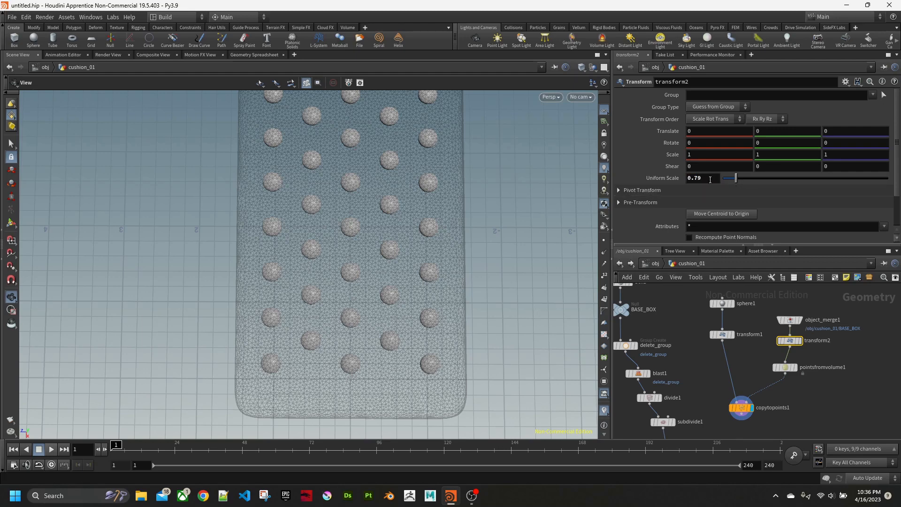
pyautogui.middleClick(710, 178)
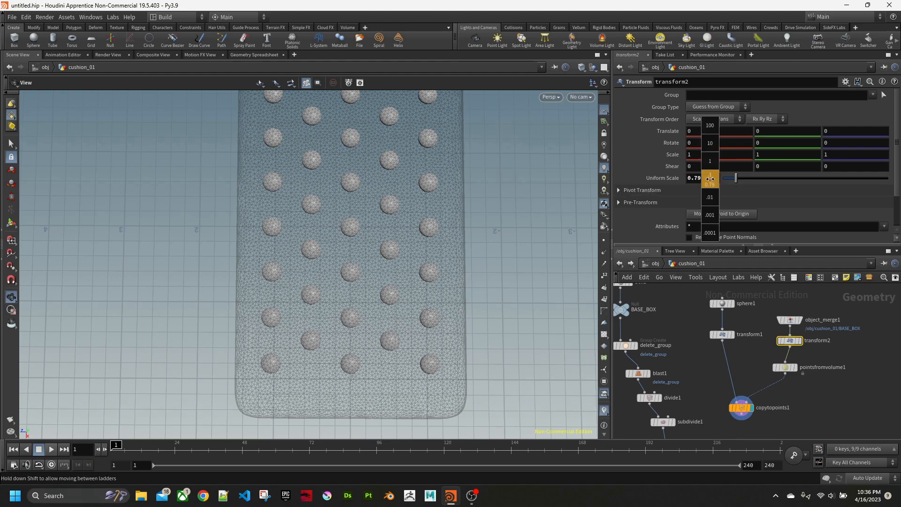
pyautogui.moveTo(710, 179); pyautogui.dragTo(691, 185, button='middle')
pyautogui.moveTo(553, 251); pyautogui.dragTo(544, 232)
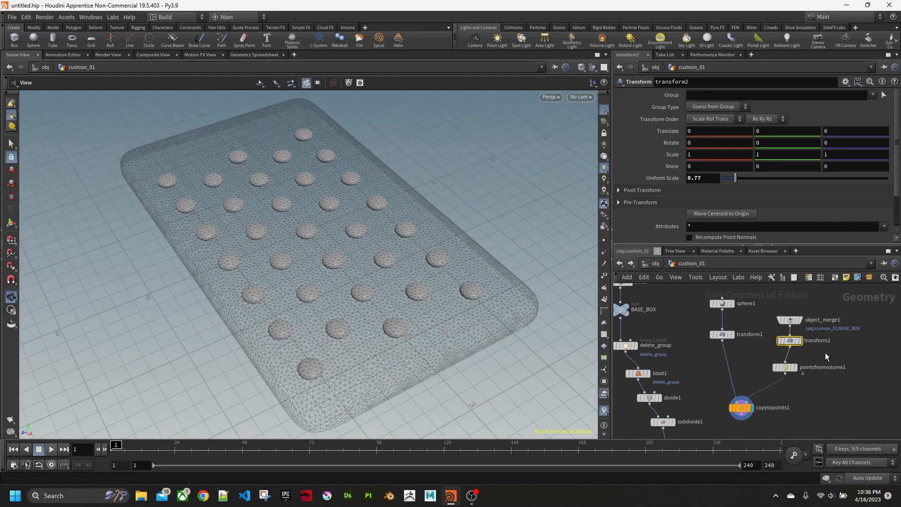
# - Add a Transform node below copytopoints1, wire the copied spheres into it, and make it the displayed node
pyautogui.moveTo(794, 400); pyautogui.dragTo(823, 346, button='middle')
pyautogui.click(808, 375)
pyautogui.moveTo(754, 361); pyautogui.dragTo(755, 347)
pyautogui.moveTo(415, 305); pyautogui.dragTo(386, 242)
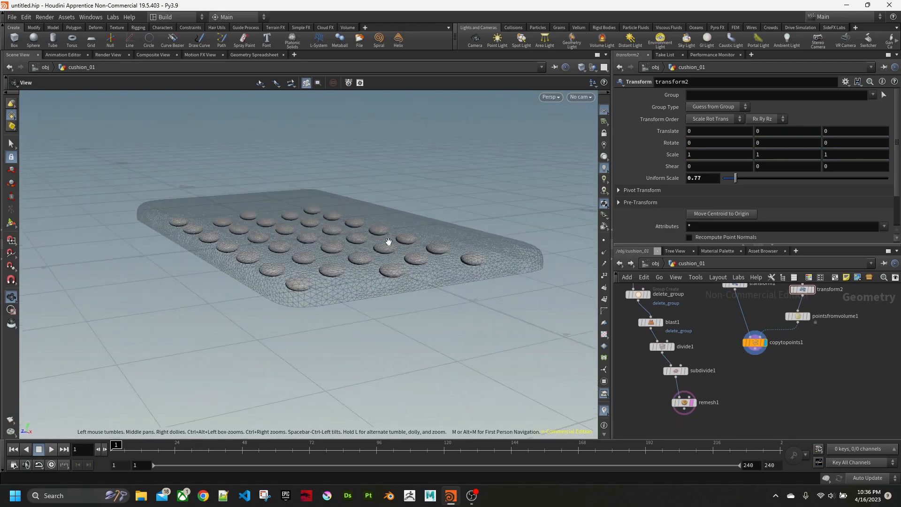
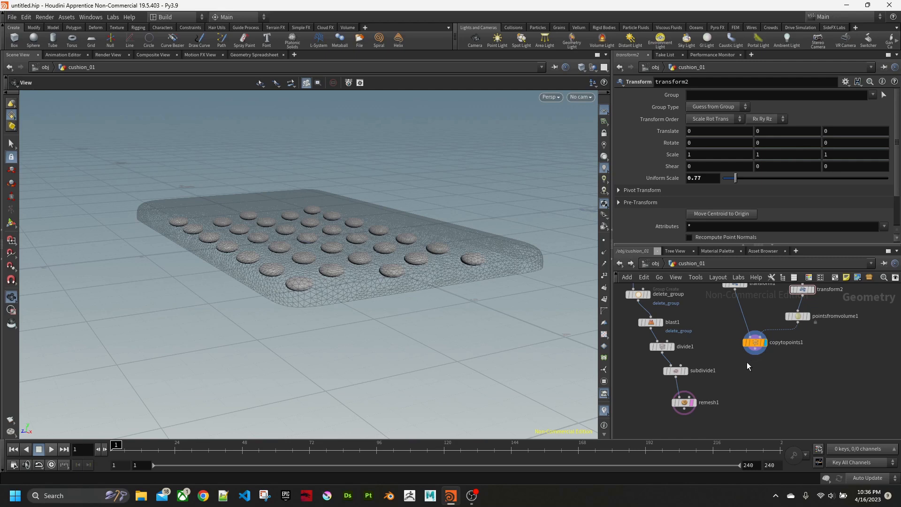
pyautogui.press('Tab')
pyautogui.write('tra')
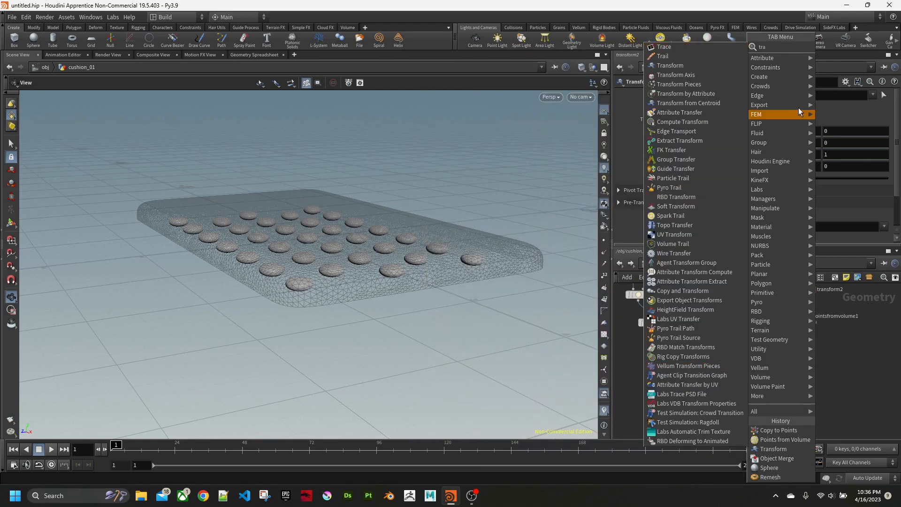
pyautogui.write('ns')
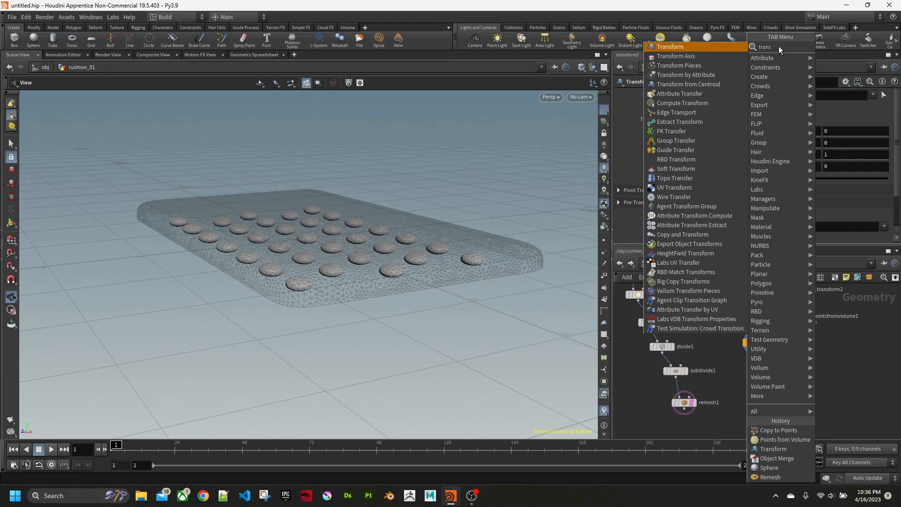
pyautogui.press('Return')
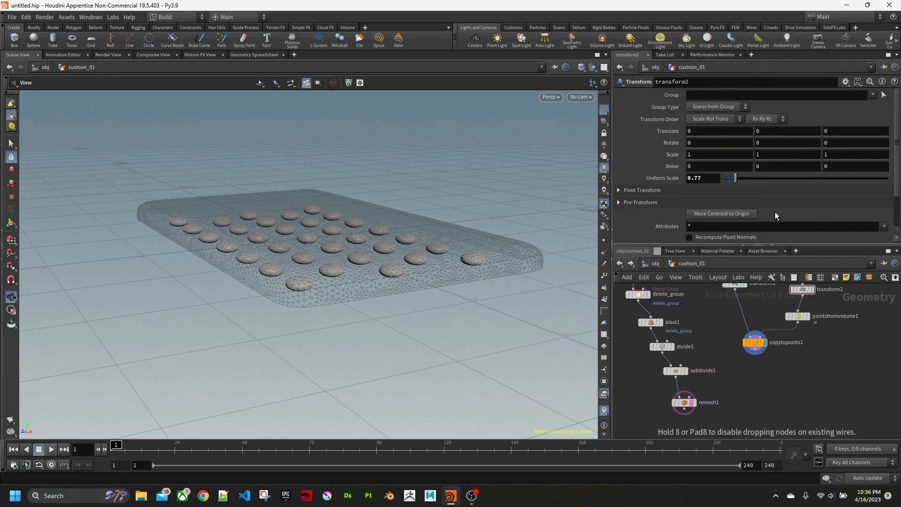
pyautogui.click(750, 375)
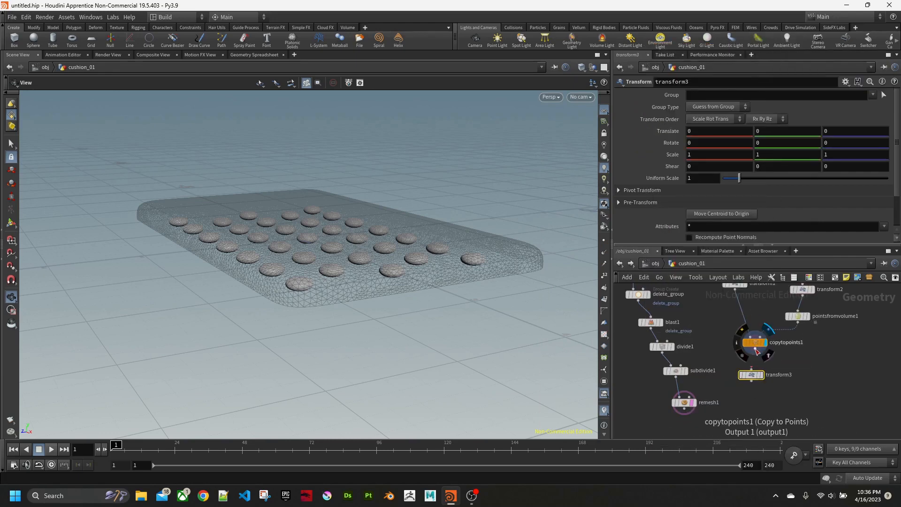
pyautogui.moveTo(754, 353); pyautogui.dragTo(751, 370)
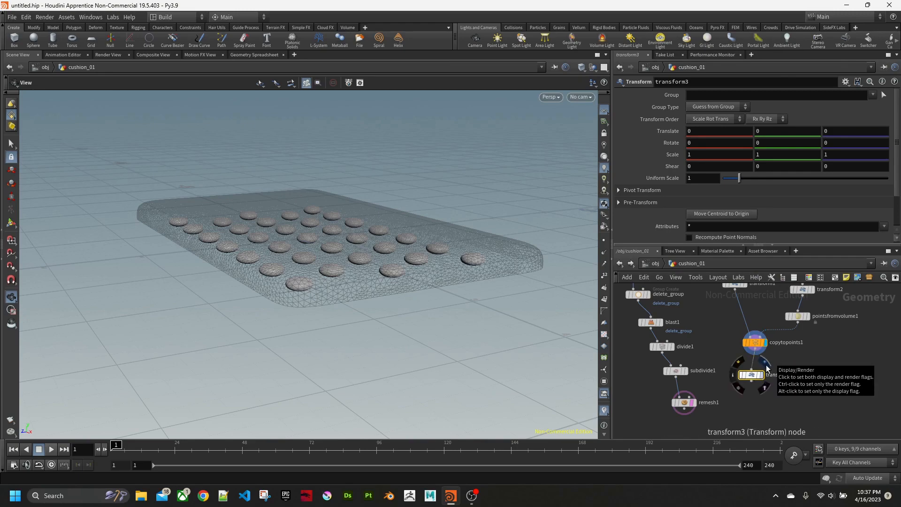
pyautogui.click(767, 369)
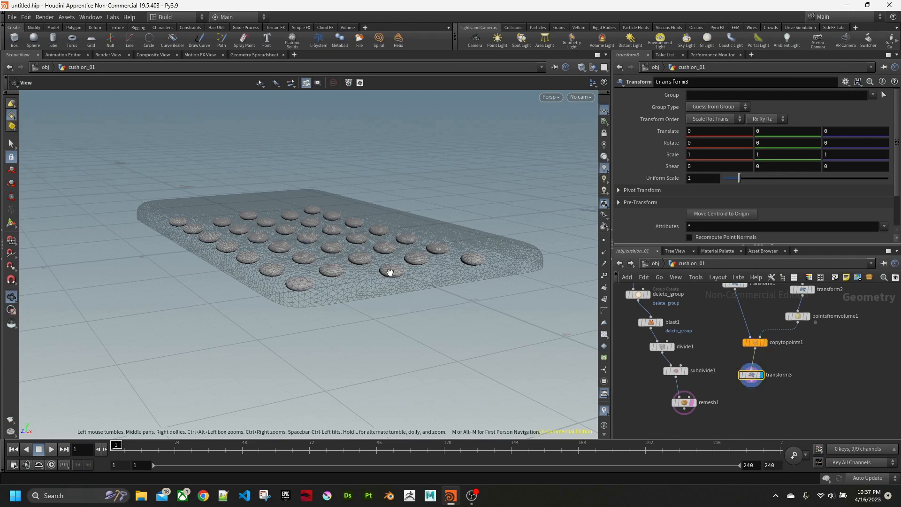
# - Raise the copied spheres above the cushion to a Translate Y of 0.35 and keyframe Translate at frame 1
pyautogui.moveTo(388, 269); pyautogui.dragTo(324, 290)
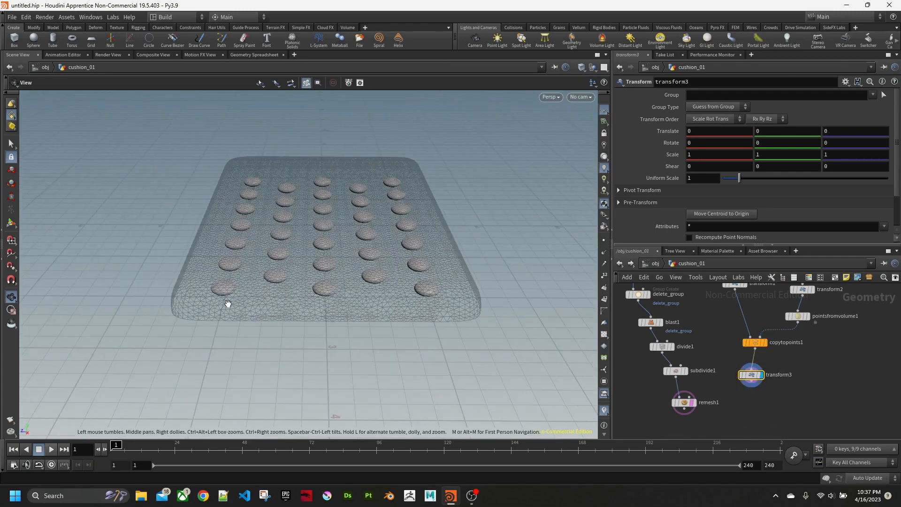
pyautogui.click(11, 225)
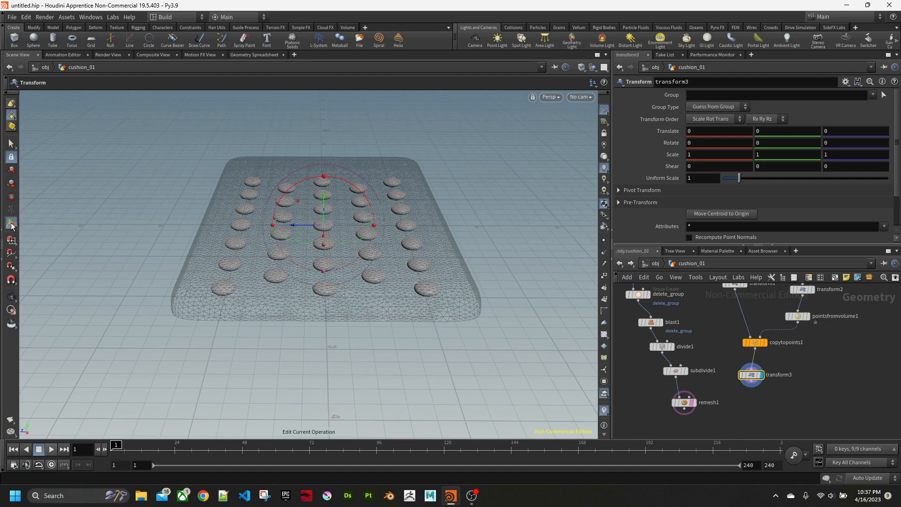
pyautogui.moveTo(352, 252); pyautogui.dragTo(345, 179)
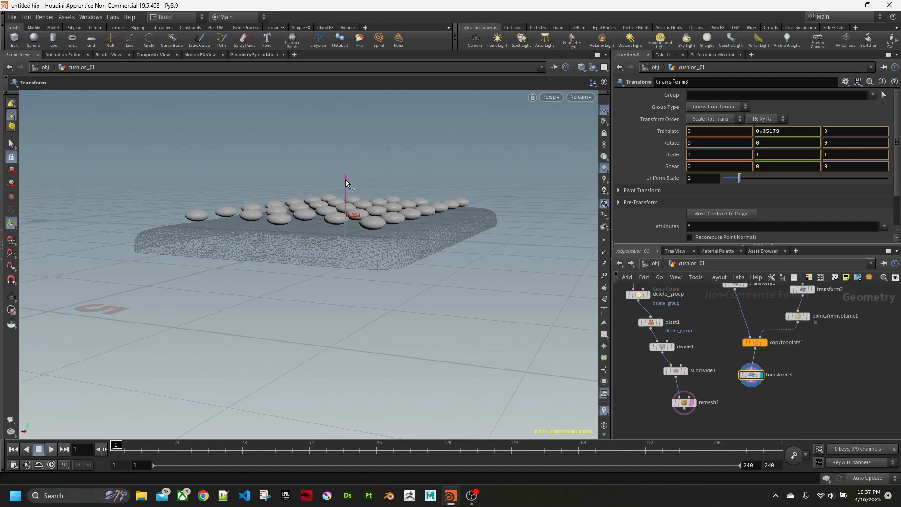
pyautogui.press('Escape')
pyautogui.moveTo(515, 180); pyautogui.dragTo(613, 215)
pyautogui.moveTo(759, 425); pyautogui.dragTo(757, 396, button='middle')
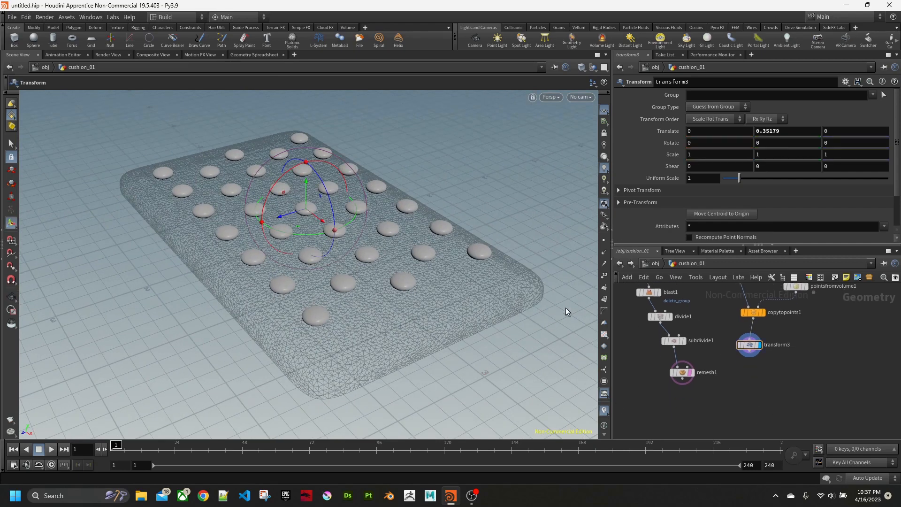
pyautogui.doubleClick(781, 131)
pyautogui.write('0.35')
pyautogui.press('Return')
pyautogui.keyDown('alt'); pyautogui.click(666, 132); pyautogui.keyUp('alt')
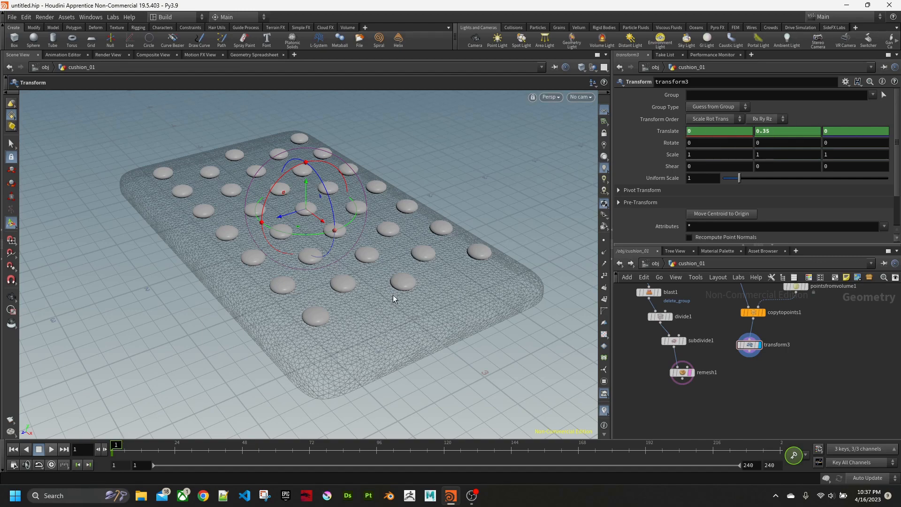
# - At frame 50, lower the spheres into the cushion to a Translate Y of about 0.22 and keyframe Translate
pyautogui.keyDown('alt'); pyautogui.moveTo(394, 297); pyautogui.dragTo(340, 237); pyautogui.keyUp('alt')
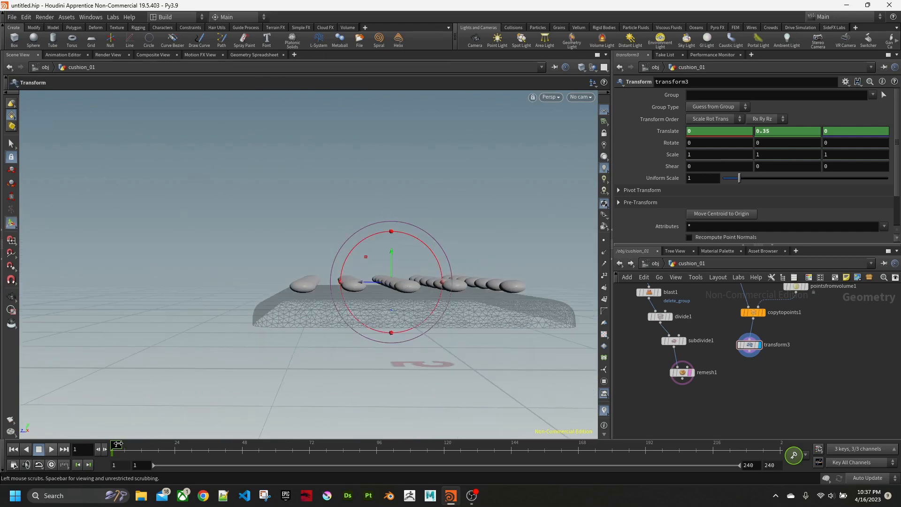
pyautogui.moveTo(116, 443)
pyautogui.mouseDown()
pyautogui.moveTo(237, 443)
pyautogui.moveTo(294, 420)
pyautogui.moveTo(254, 421)
pyautogui.mouseUp()
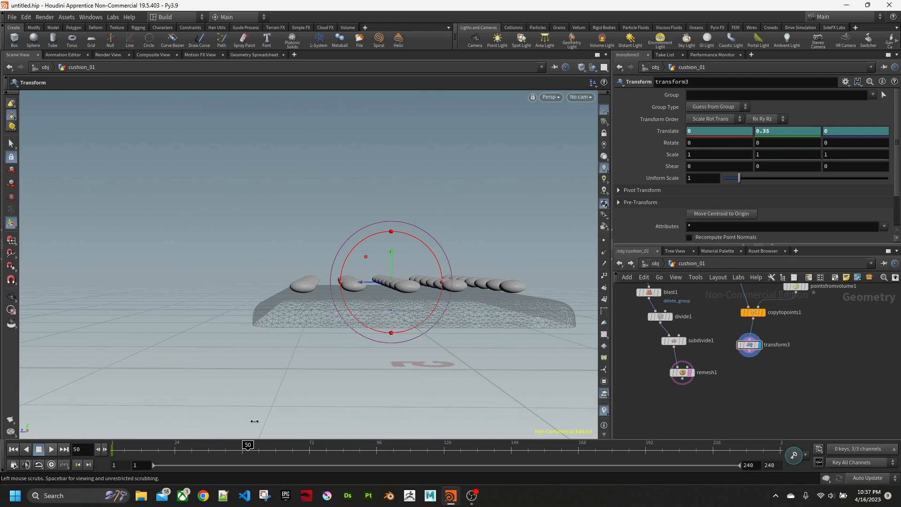
pyautogui.moveTo(393, 251); pyautogui.dragTo(388, 262)
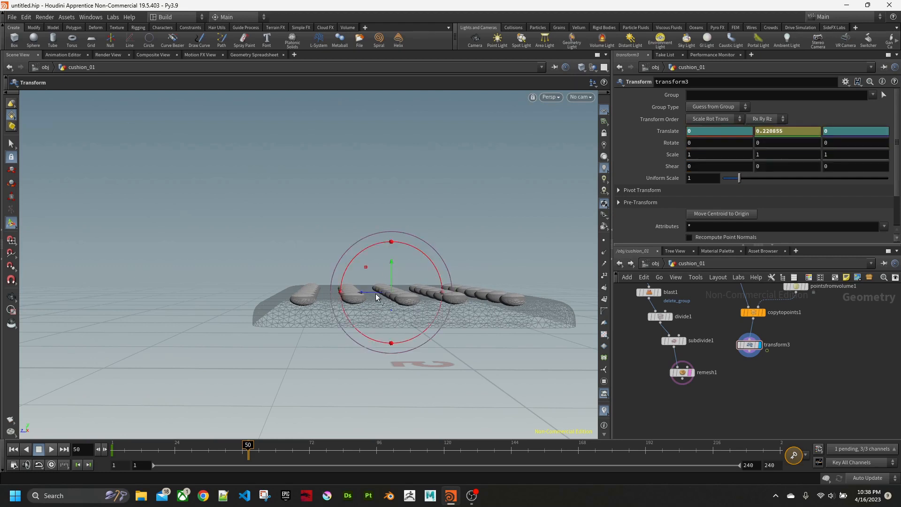
pyautogui.keyDown('alt'); pyautogui.click(671, 131); pyautogui.keyUp('alt')
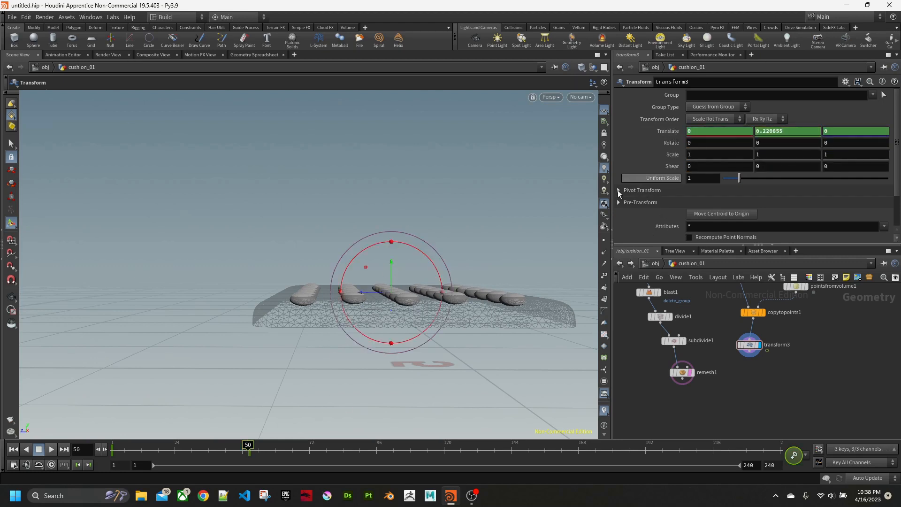
# - Review the spheres' downward animation by scrubbing the timeline back to frame 1
pyautogui.press('Escape')
pyautogui.moveTo(412, 235); pyautogui.dragTo(425, 286)
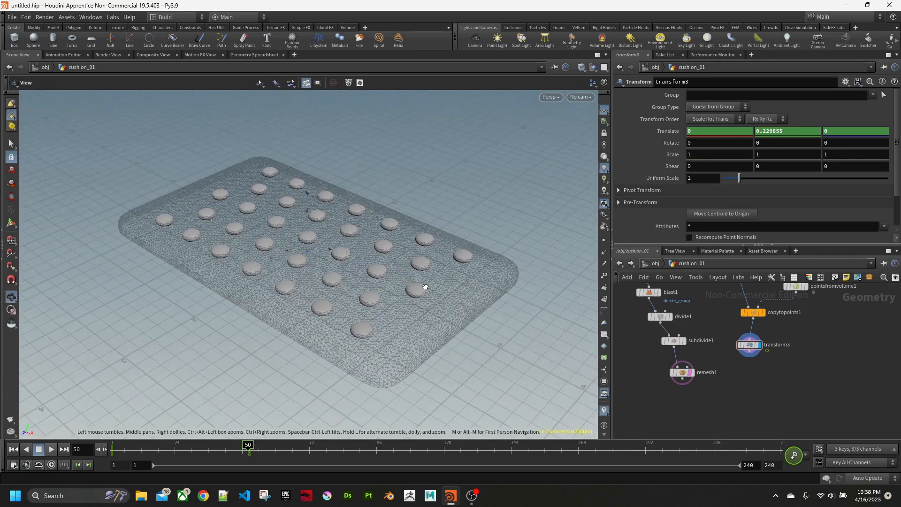
pyautogui.press('t')
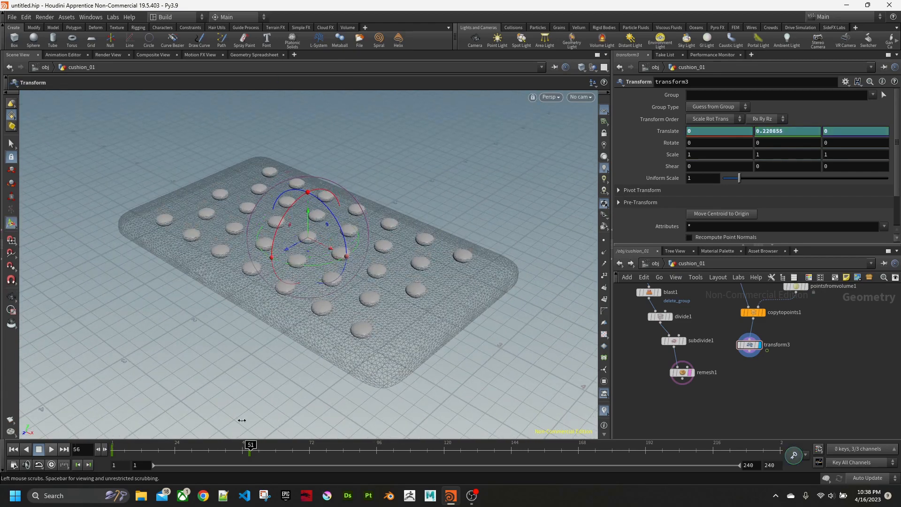
pyautogui.moveTo(242, 420); pyautogui.dragTo(94, 402)
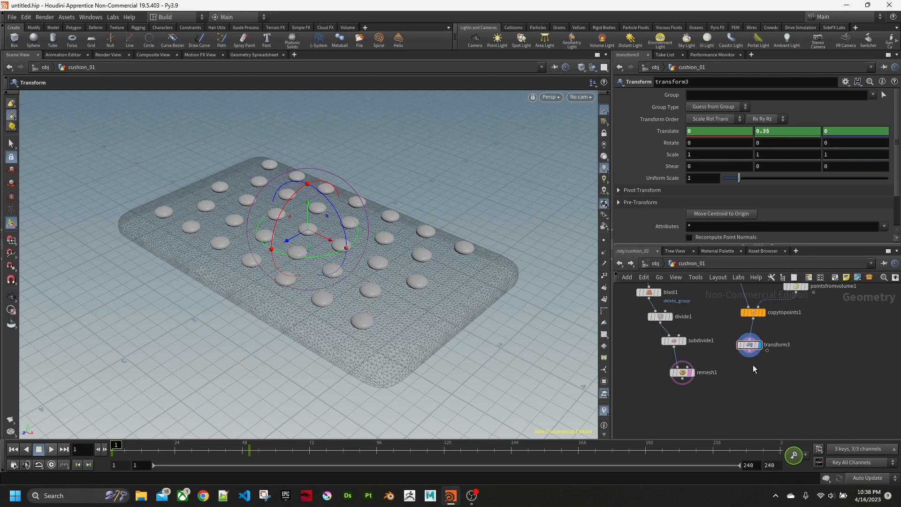
# - Add a Vellum Configure Cloth node to the network below remesh1
pyautogui.moveTo(752, 364); pyautogui.dragTo(734, 368, button='middle')
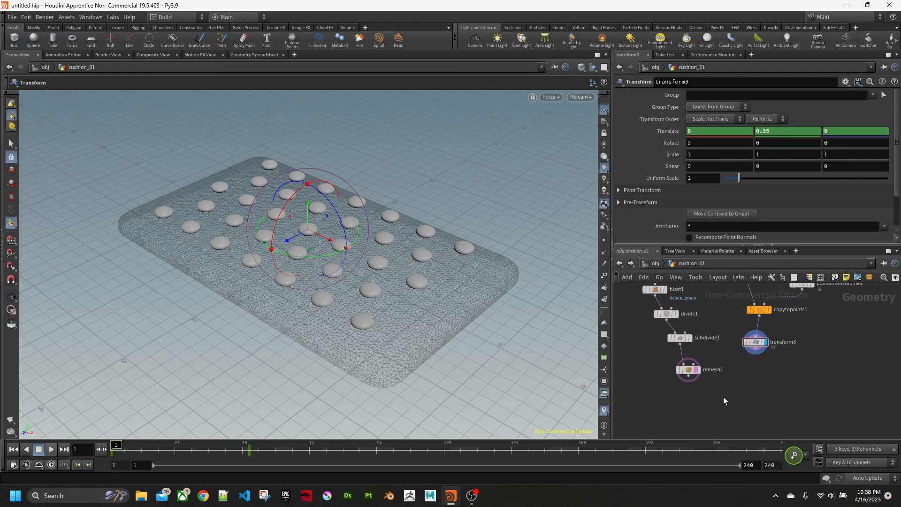
pyautogui.moveTo(723, 396); pyautogui.dragTo(721, 374, button='middle')
pyautogui.scroll(-1, 721, 373)
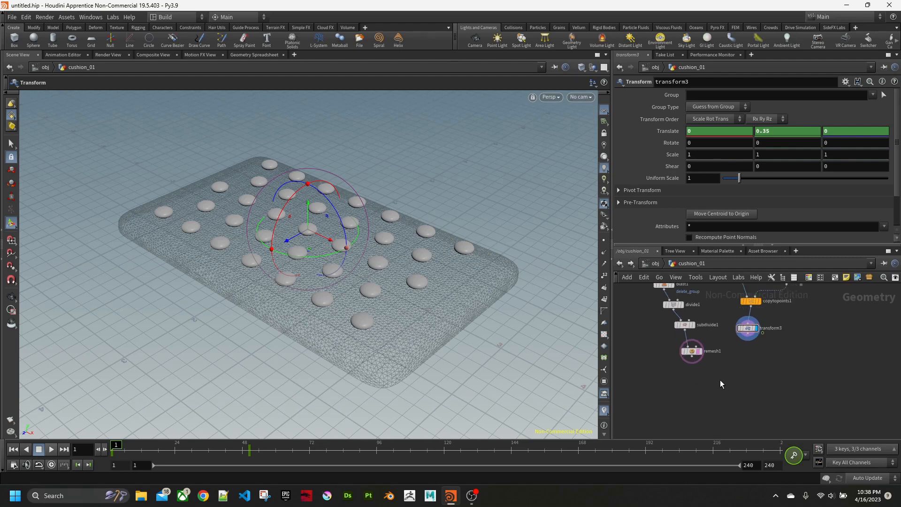
pyautogui.press('Tab')
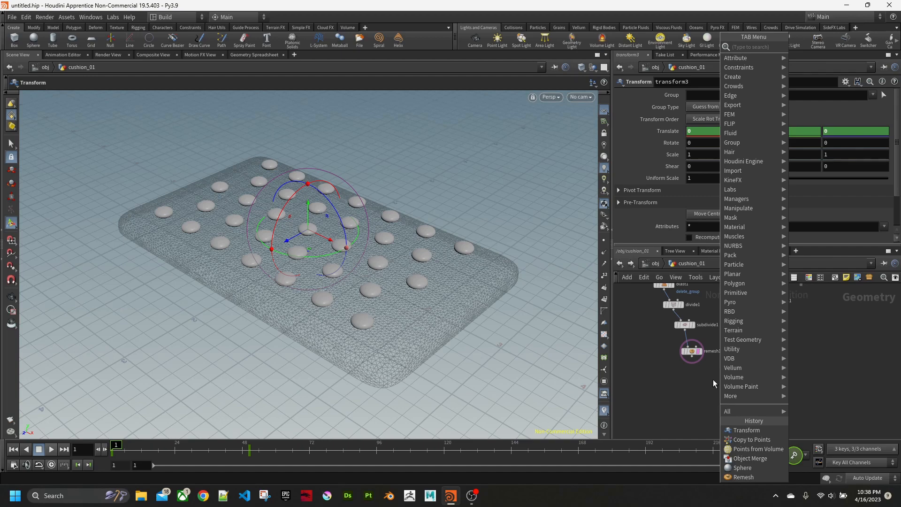
pyautogui.write('c')
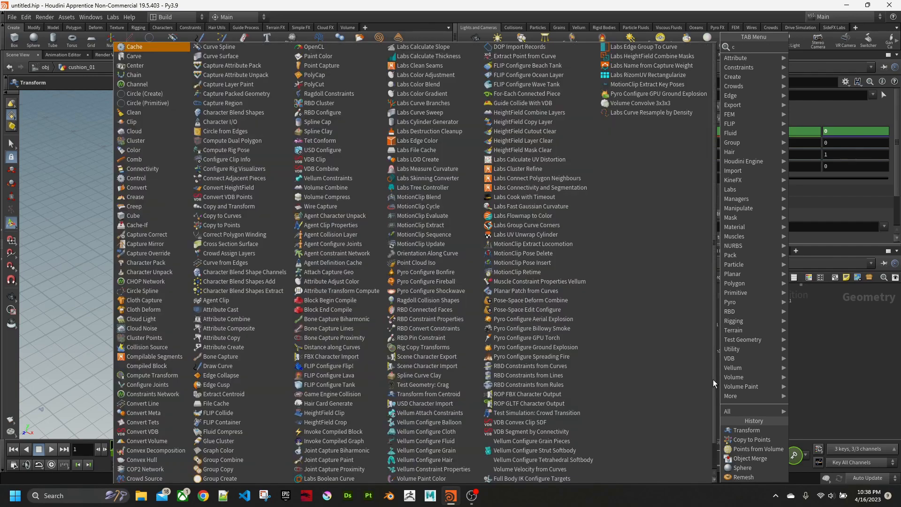
pyautogui.write('loth')
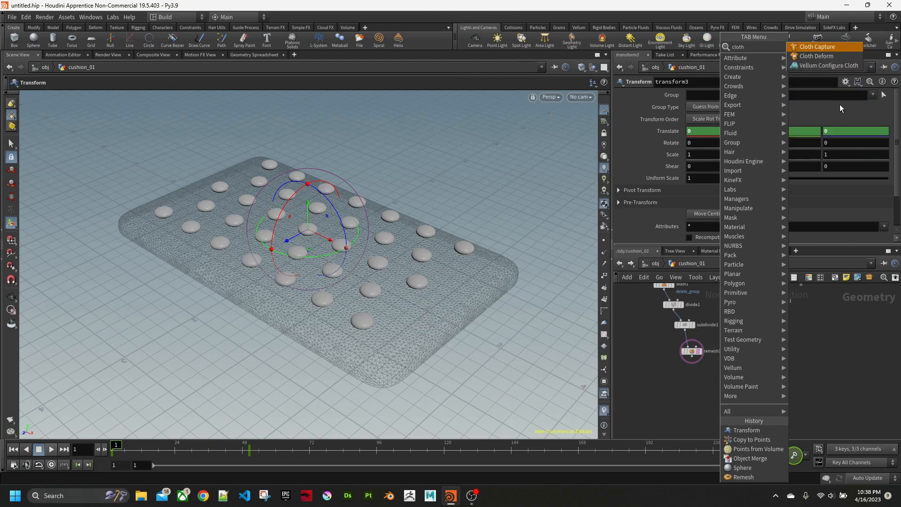
pyautogui.click(825, 66)
pyautogui.click(717, 384)
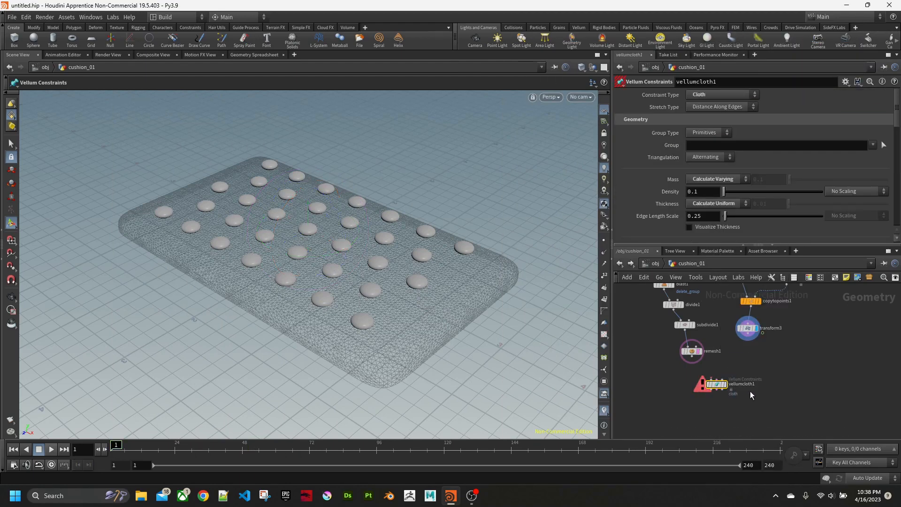
pyautogui.scroll(4, 755, 394)
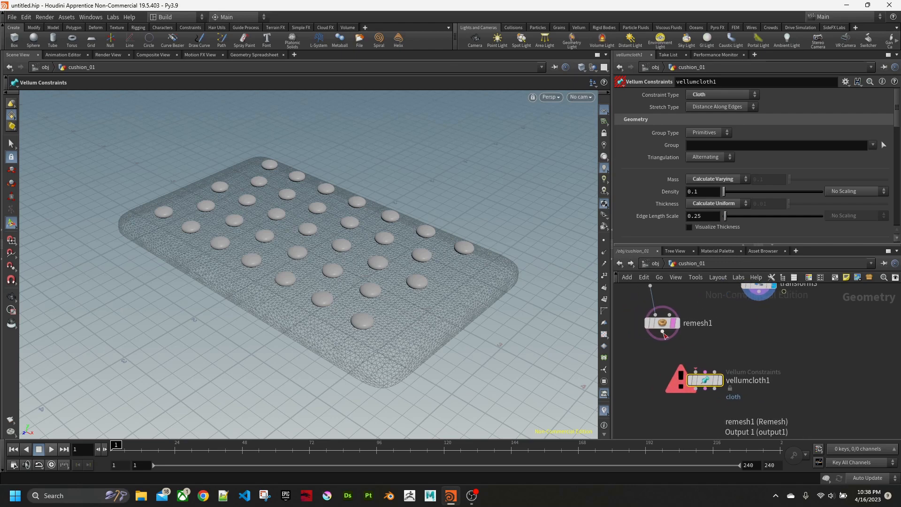
# - Wire remesh1 into the first input of vellumcloth1 and the animated spheres' transform3 into its third input
pyautogui.moveTo(662, 332); pyautogui.dragTo(690, 364)
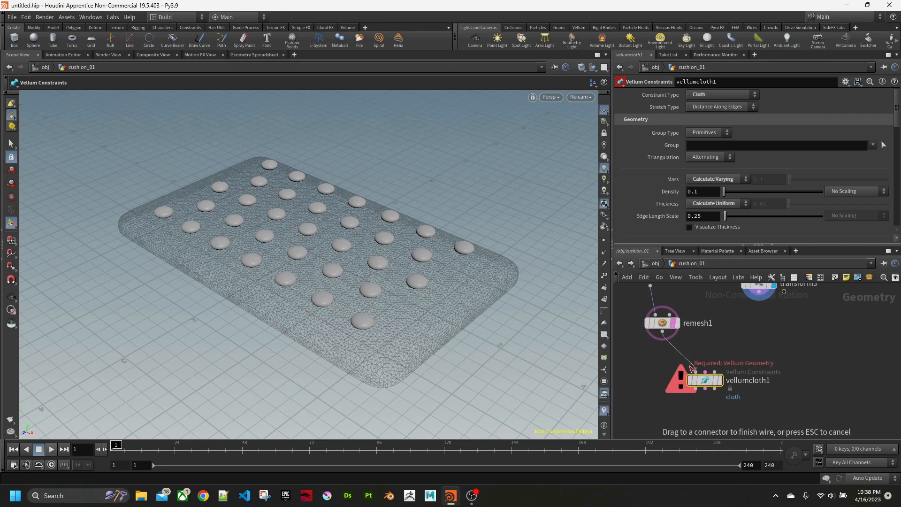
pyautogui.click(693, 369)
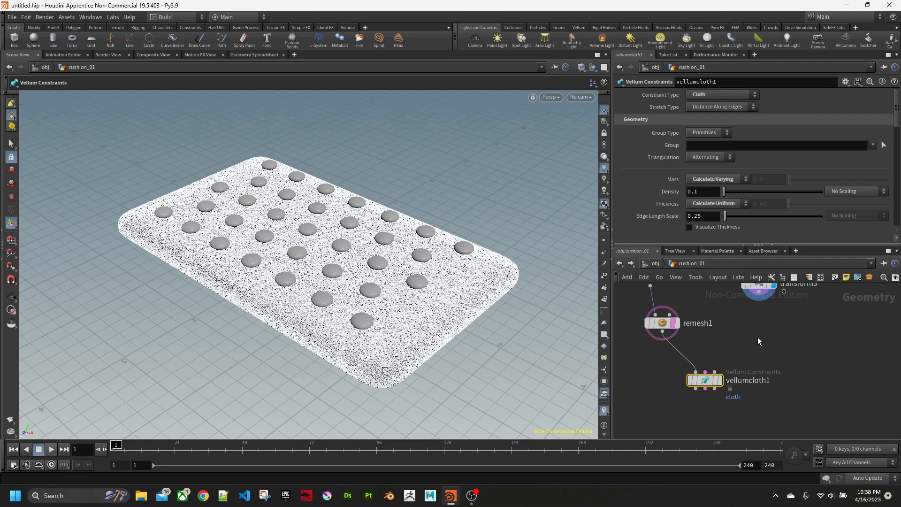
pyautogui.click(758, 299)
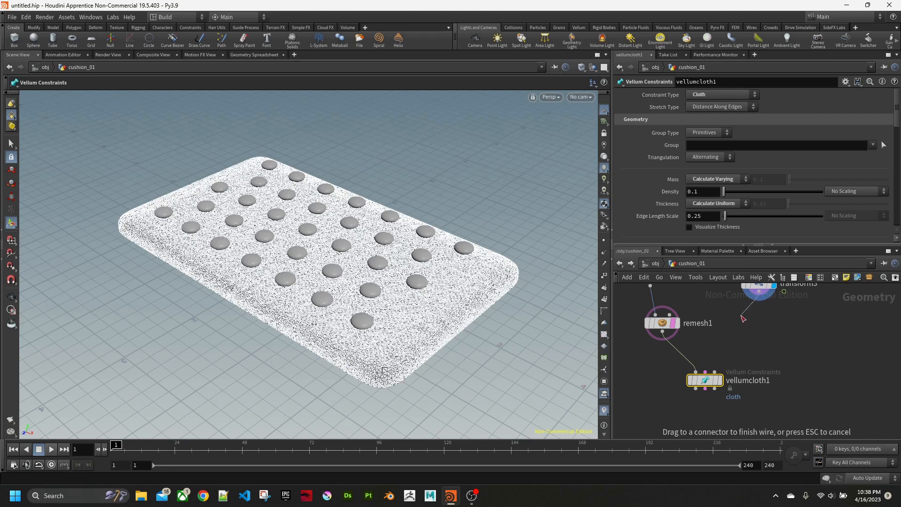
pyautogui.click(712, 370)
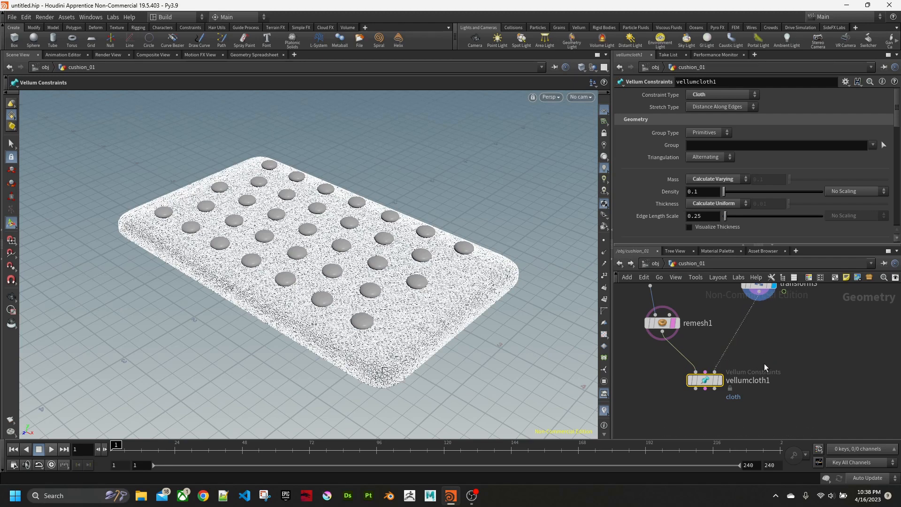
pyautogui.moveTo(751, 363); pyautogui.dragTo(763, 368, button='middle')
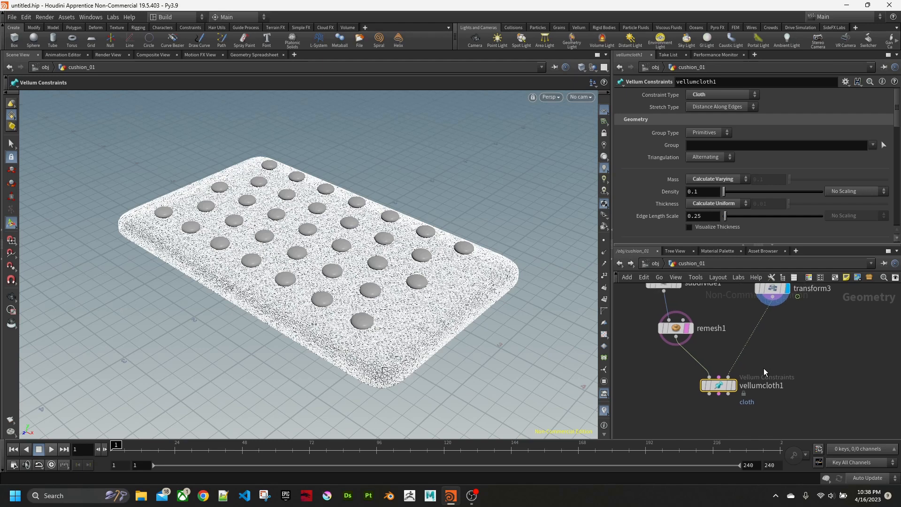
# - Review the drag, pin to animation, stretch and bend parameters of vellumcloth1
pyautogui.moveTo(731, 385)
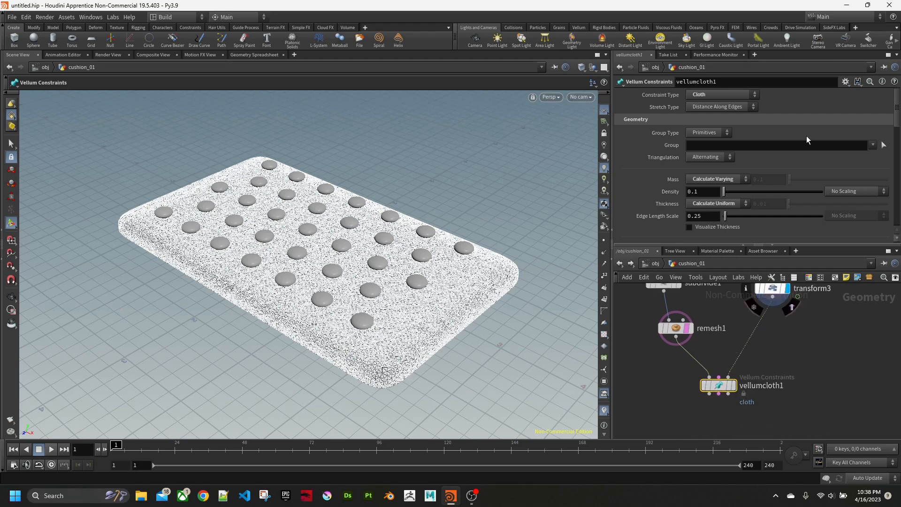
pyautogui.scroll(-5, 773, 139)
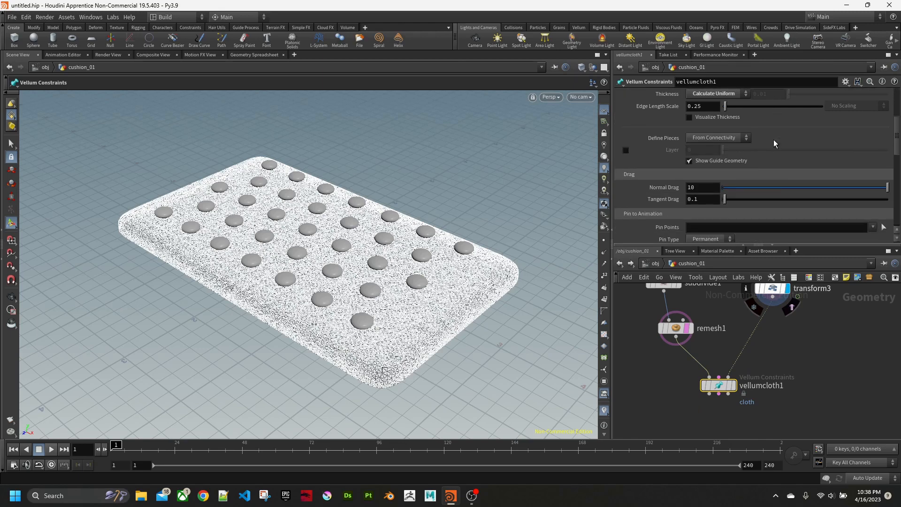
pyautogui.scroll(-10, 773, 139)
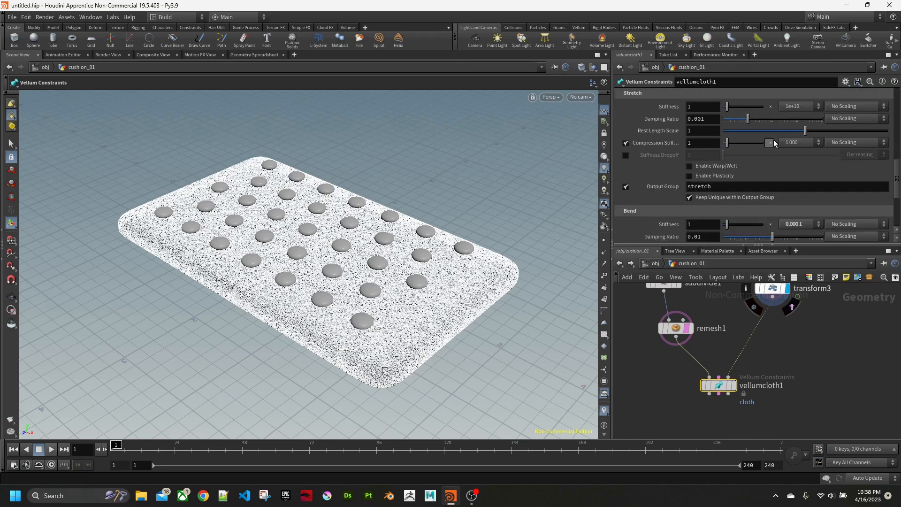
pyautogui.scroll(-3, 773, 141)
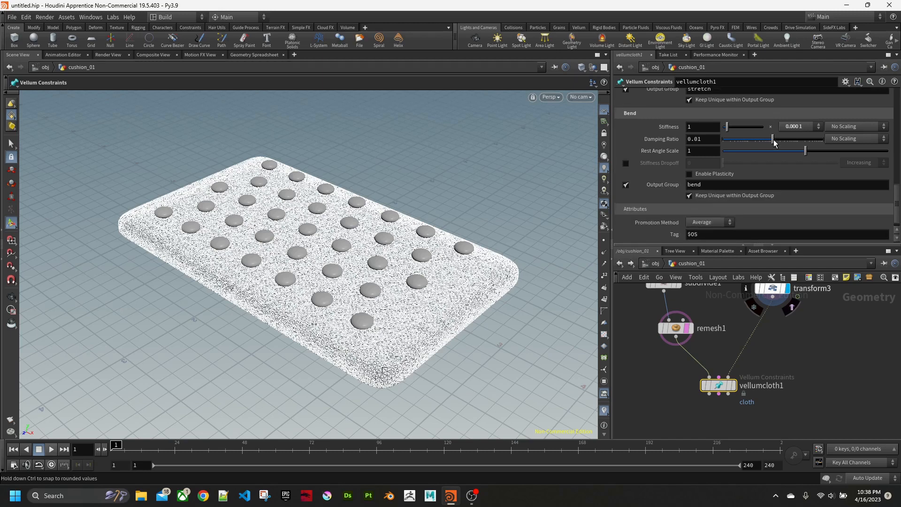
pyautogui.scroll(12, 773, 141)
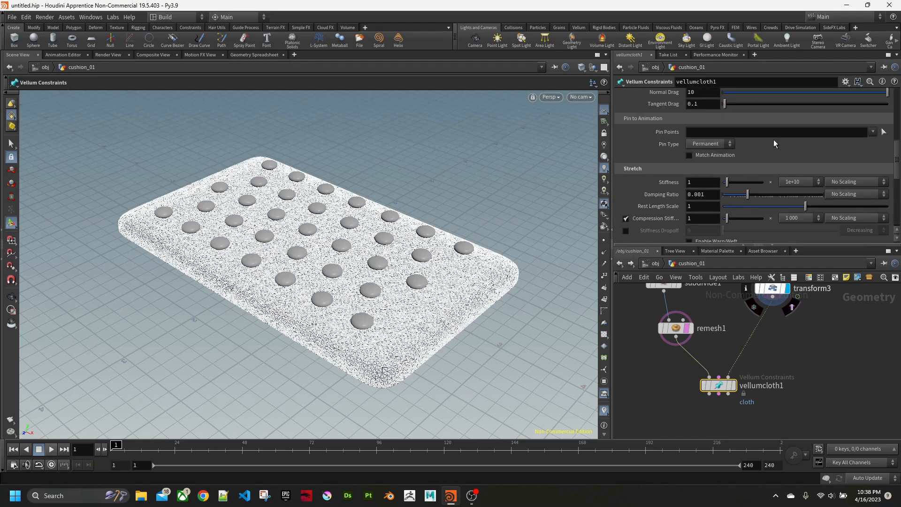
# - Add a Vellum Solver node below vellumcloth1
pyautogui.moveTo(799, 381); pyautogui.dragTo(779, 306, button='middle')
pyautogui.moveTo(774, 348); pyautogui.dragTo(796, 378, button='middle')
pyautogui.click(715, 391)
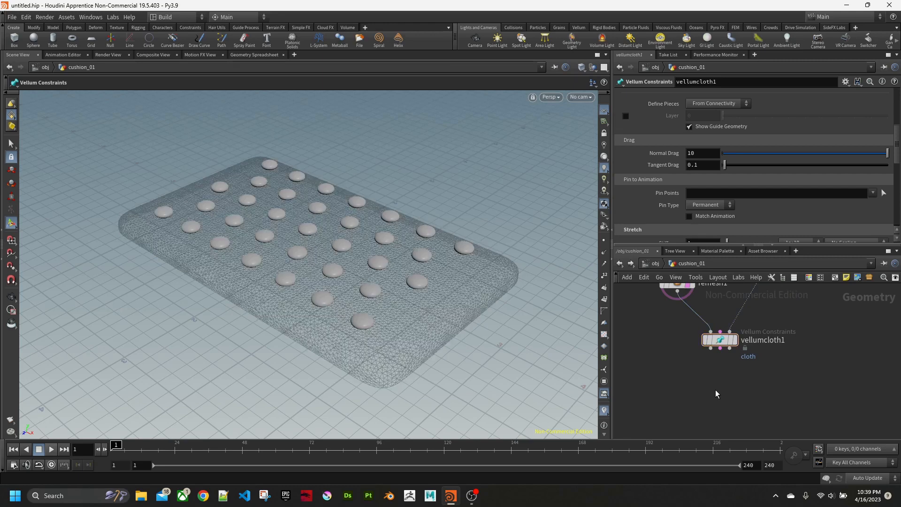
pyautogui.press('Tab')
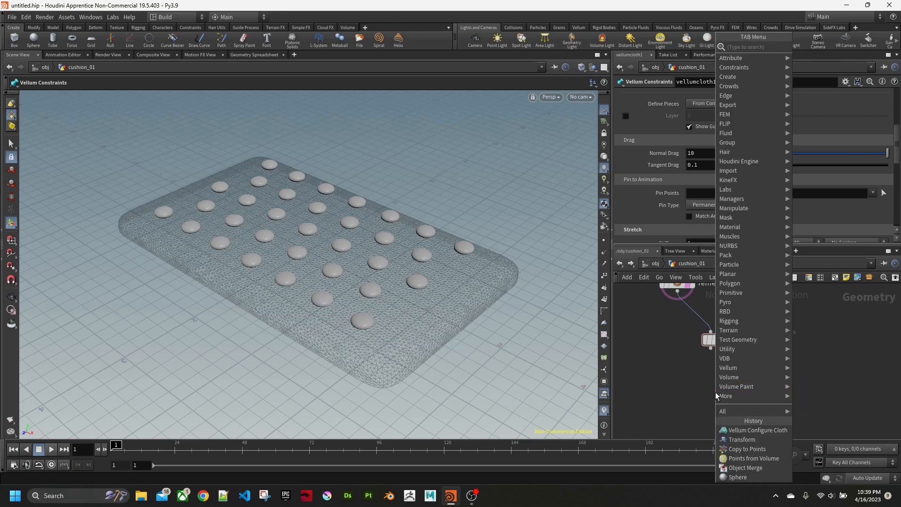
pyautogui.write('ve')
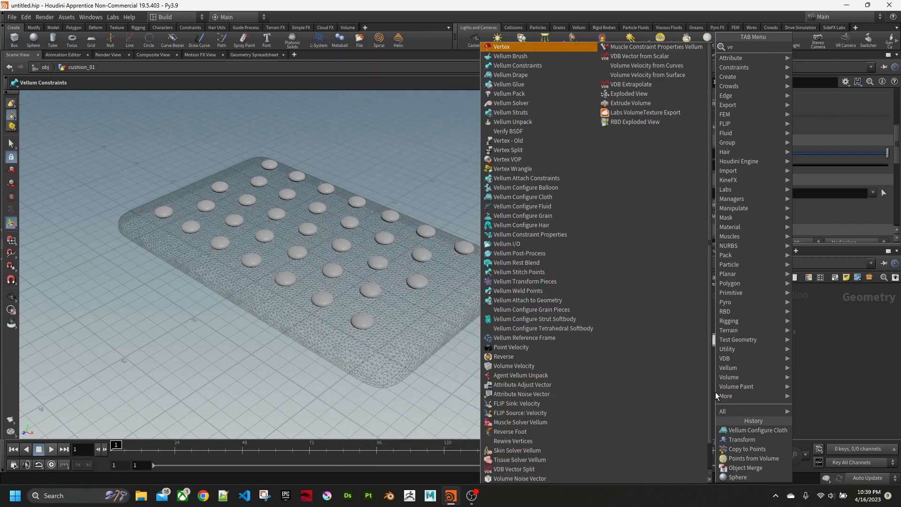
pyautogui.write('llum sol')
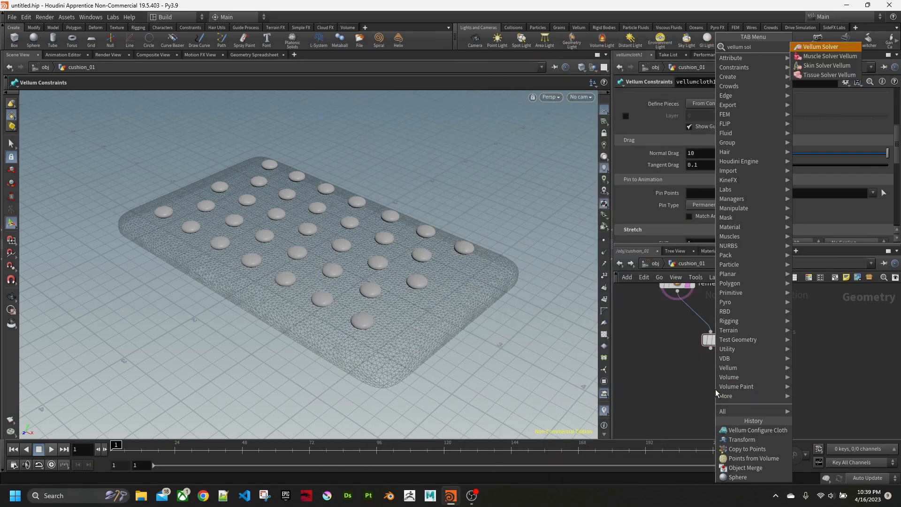
pyautogui.press('Return')
pyautogui.click(715, 389)
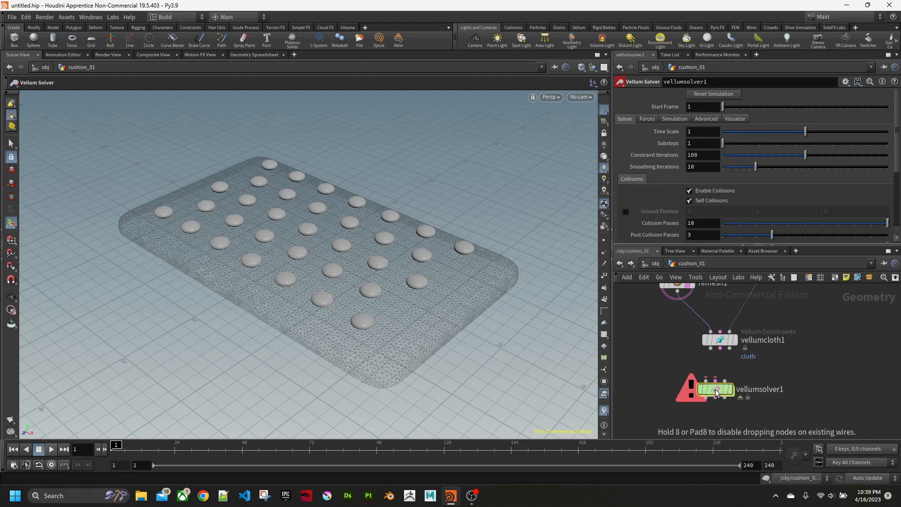
# - Wire the three vellumcloth1 outputs into the matching Vellum Solver inputs and display the solver
pyautogui.click(703, 382)
pyautogui.moveTo(701, 382); pyautogui.dragTo(703, 382)
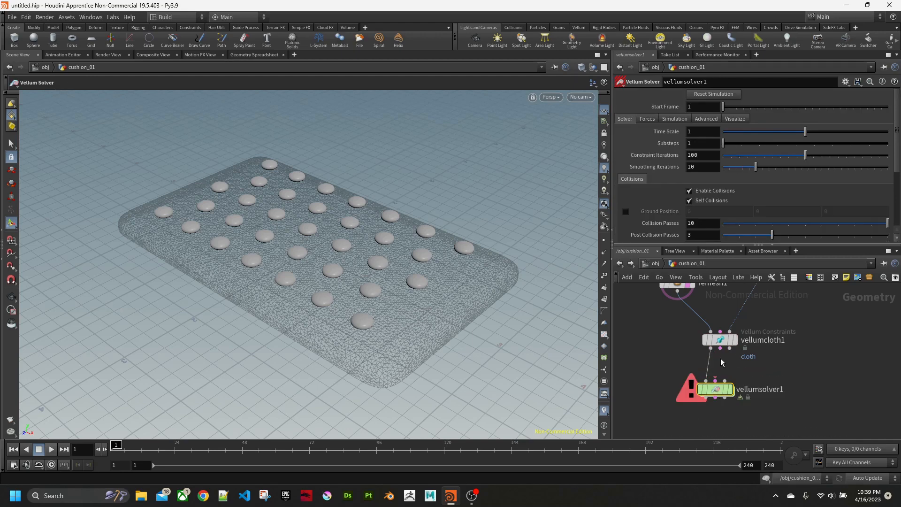
pyautogui.moveTo(719, 349); pyautogui.dragTo(723, 378)
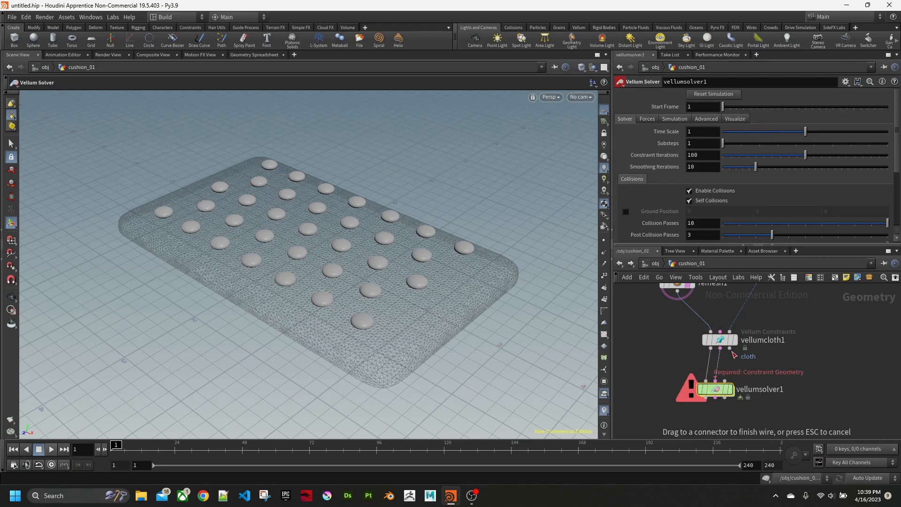
pyautogui.click(724, 381)
pyautogui.moveTo(740, 397)
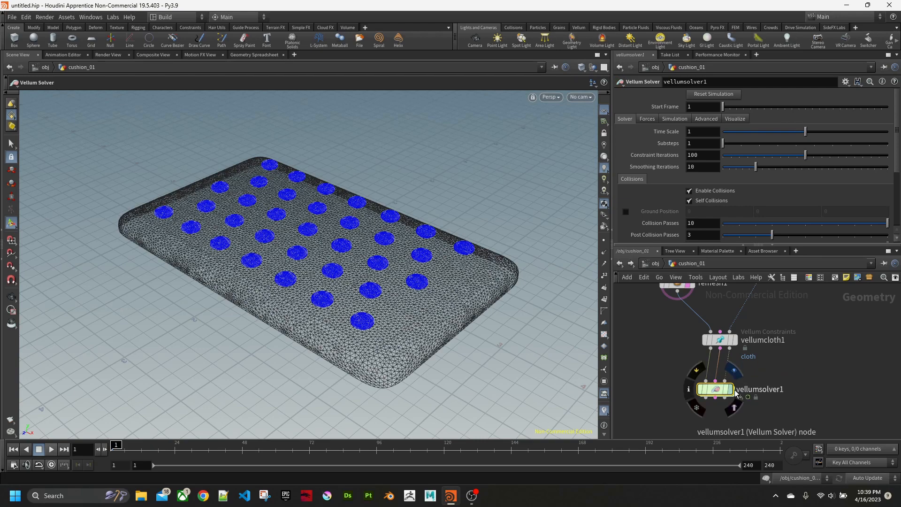
pyautogui.click(737, 375)
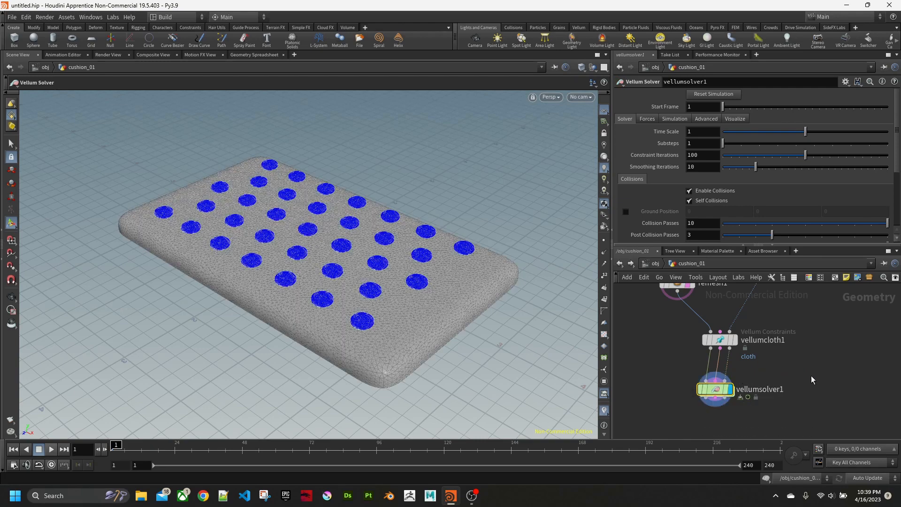
# - Play the Vellum simulation to examine how the cushion behaves, and return to frame 1
pyautogui.moveTo(407, 303)
pyautogui.keyDown('alt'); pyautogui.mouseDown()
pyautogui.moveTo(392, 306)
pyautogui.moveTo(415, 302)
pyautogui.moveTo(416, 315)
pyautogui.mouseUp(); pyautogui.keyUp('alt')
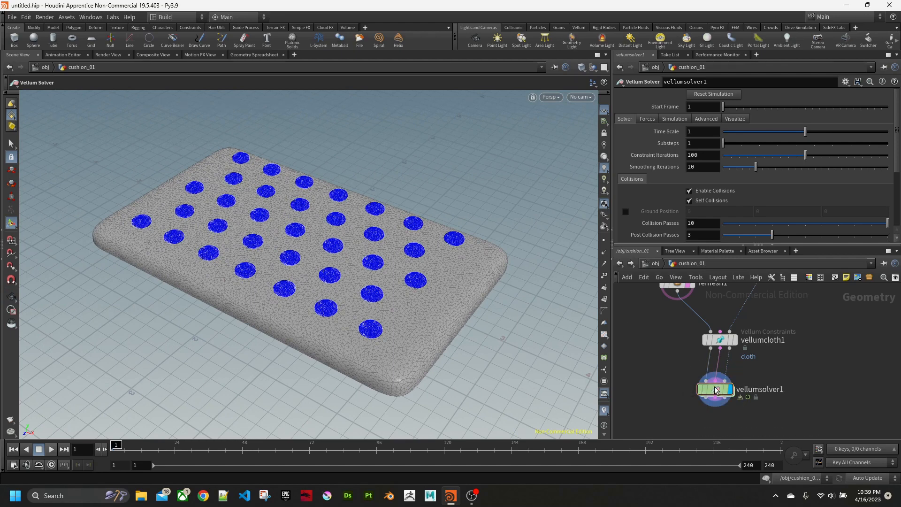
pyautogui.click(52, 449)
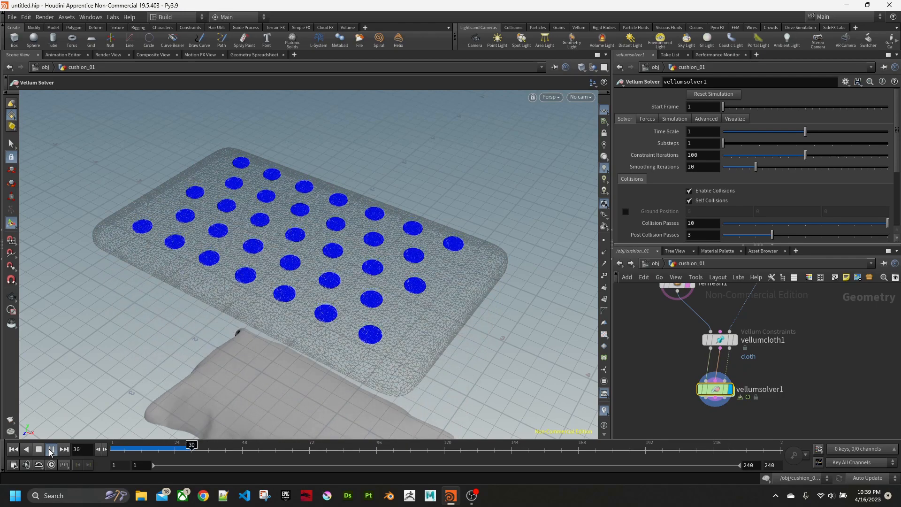
pyautogui.click(51, 450)
pyautogui.press('Escape')
pyautogui.moveTo(385, 347); pyautogui.dragTo(249, 233)
pyautogui.press('Return')
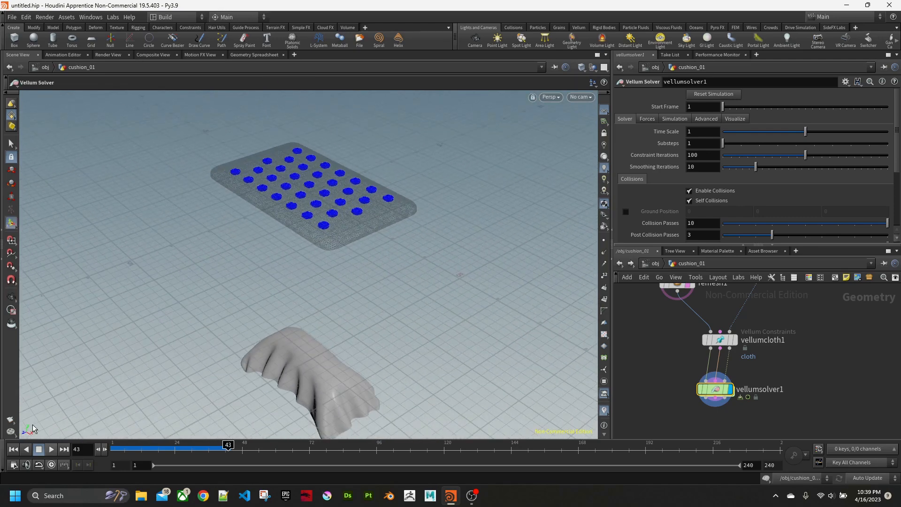
pyautogui.click(13, 449)
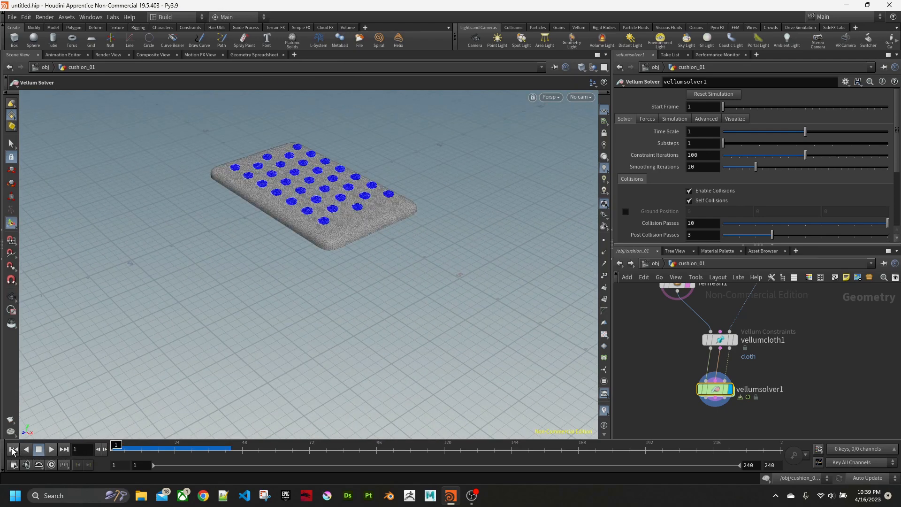
pyautogui.press('Escape')
pyautogui.moveTo(302, 281); pyautogui.dragTo(284, 325, button='middle')
pyautogui.keyDown('alt'); pyautogui.moveTo(285, 326); pyautogui.dragTo(456, 259, button='right'); pyautogui.keyUp('alt')
pyautogui.keyDown('alt'); pyautogui.moveTo(429, 244); pyautogui.dragTo(399, 322, button='middle'); pyautogui.keyUp('alt')
pyautogui.moveTo(680, 339); pyautogui.dragTo(687, 386, button='middle')
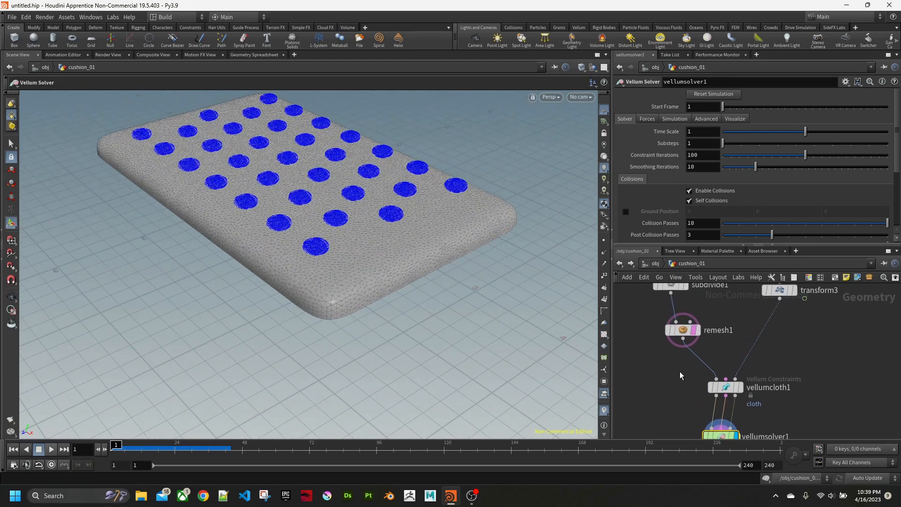
pyautogui.press('Tab')
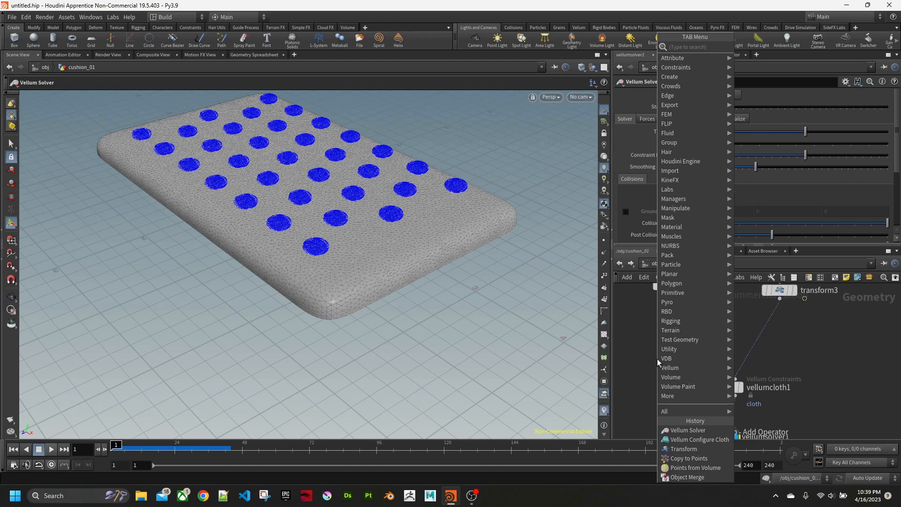
pyautogui.write('ge')
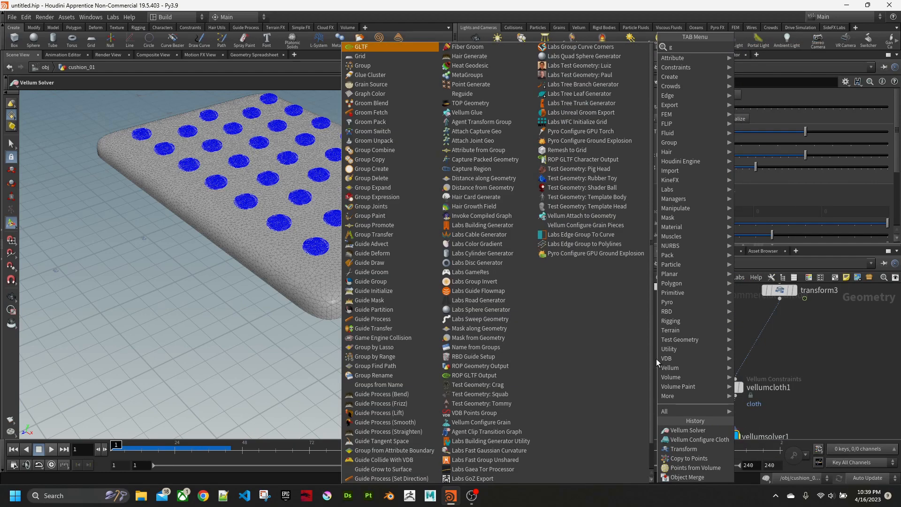
pyautogui.press('BackSpace')
pyautogui.write('rou')
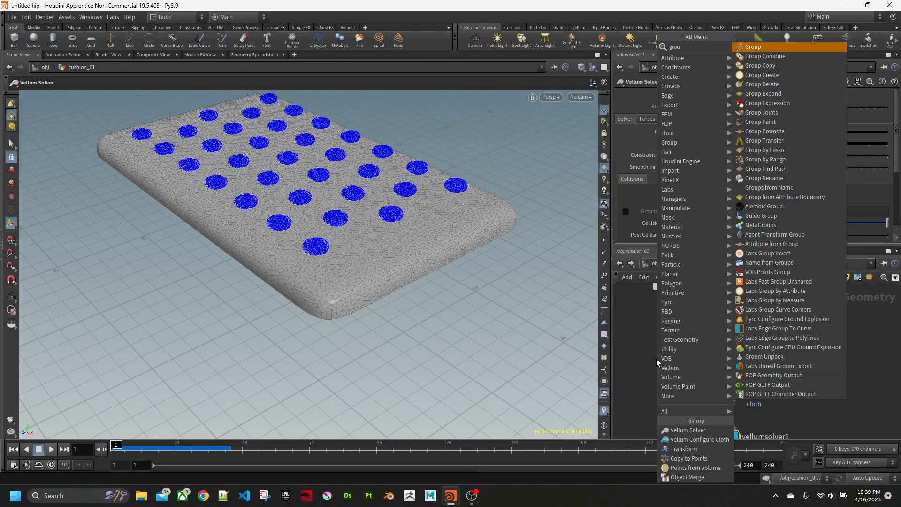
pyautogui.click(638, 343)
# - Duplicate the delete_group node and insert the copy between remesh1 and vellumcloth1
pyautogui.scroll(-3, 641, 330)
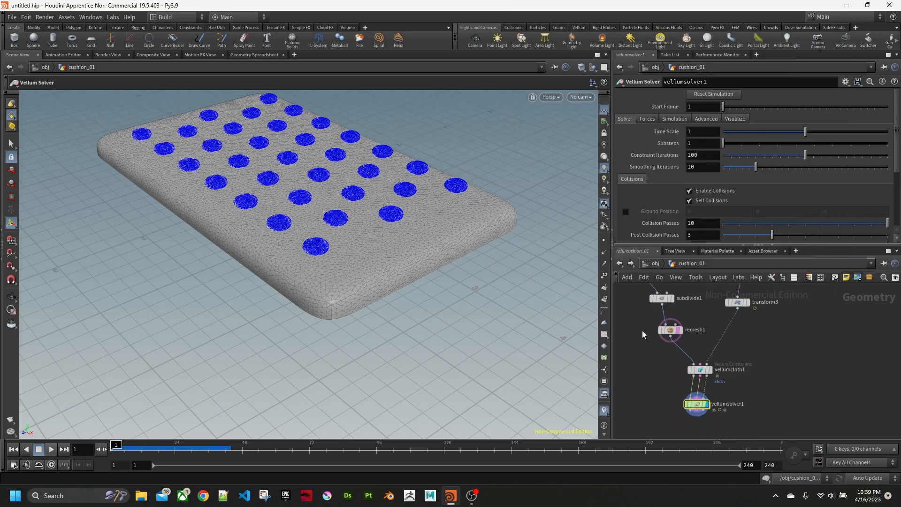
pyautogui.moveTo(642, 330); pyautogui.dragTo(672, 410, button='middle')
pyautogui.moveTo(648, 380); pyautogui.dragTo(657, 382, button='middle')
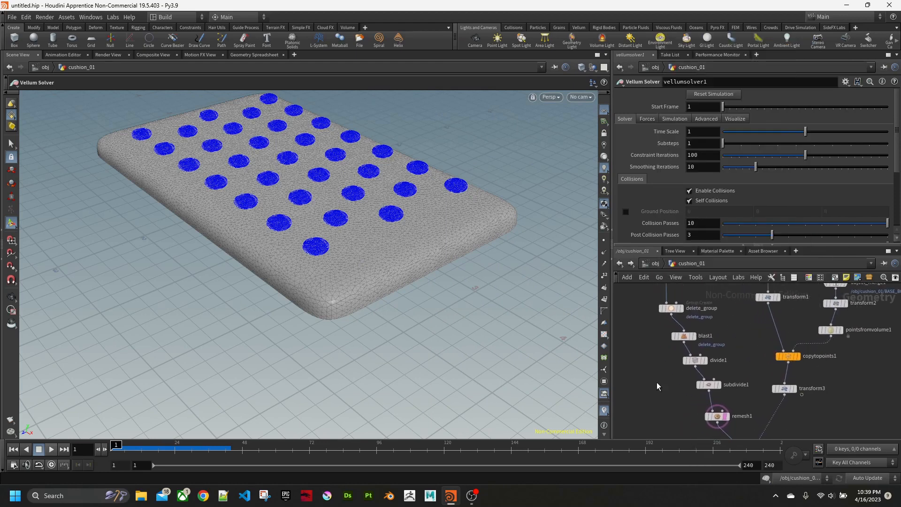
pyautogui.moveTo(672, 313)
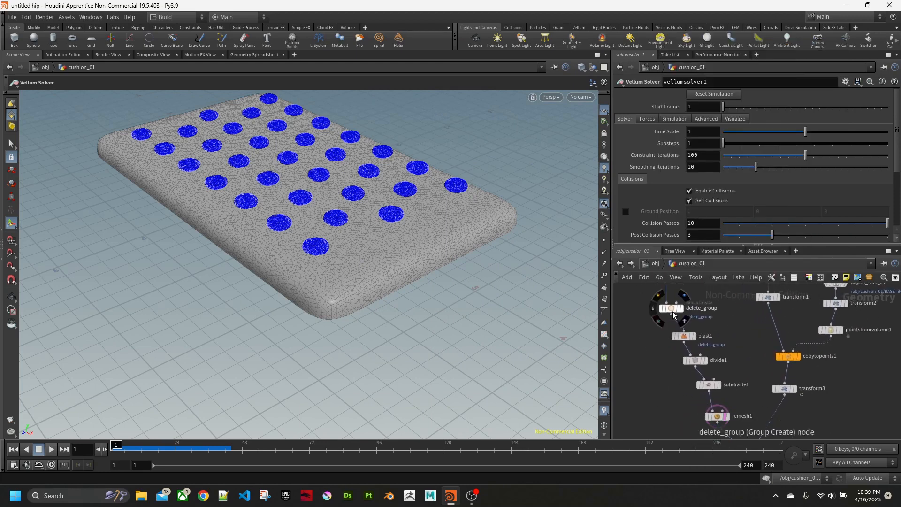
pyautogui.keyDown('alt'); pyautogui.click(671, 309); pyautogui.keyUp('alt')
pyautogui.click(657, 338)
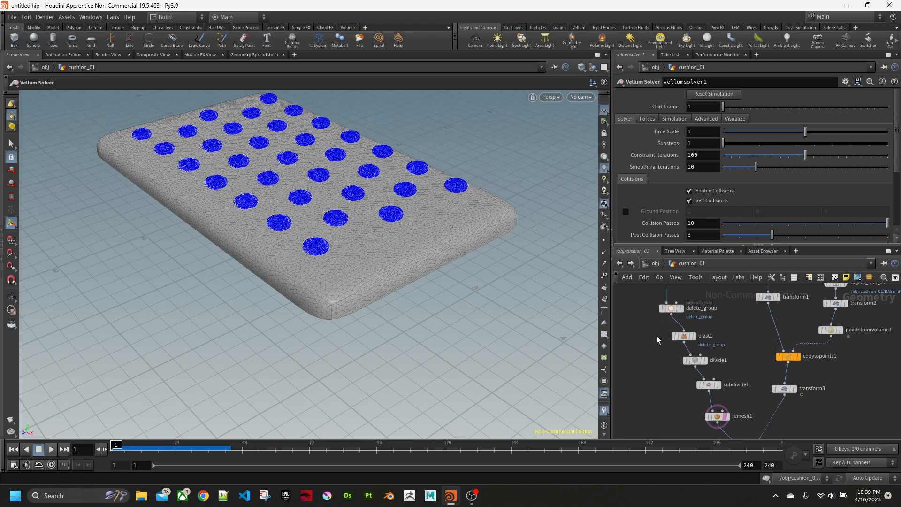
pyautogui.moveTo(671, 312)
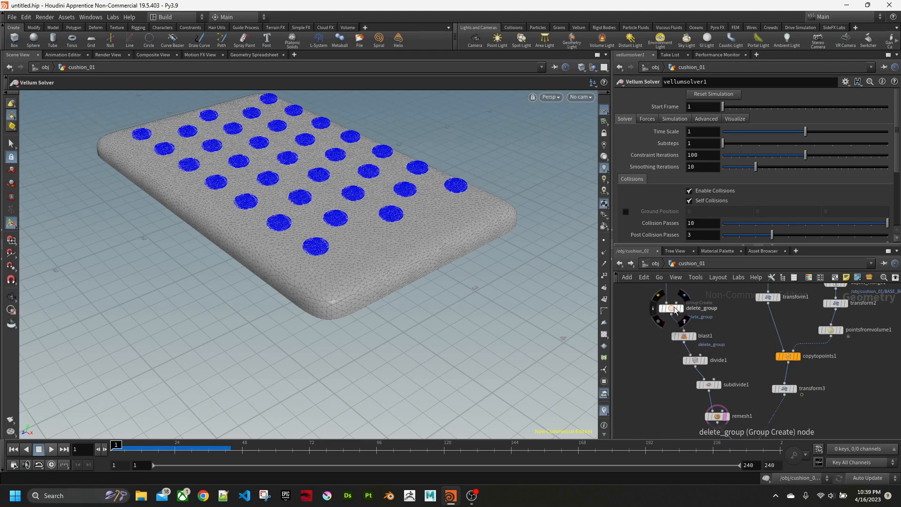
pyautogui.keyDown('alt'); pyautogui.moveTo(671, 310); pyautogui.dragTo(654, 393); pyautogui.keyUp('alt')
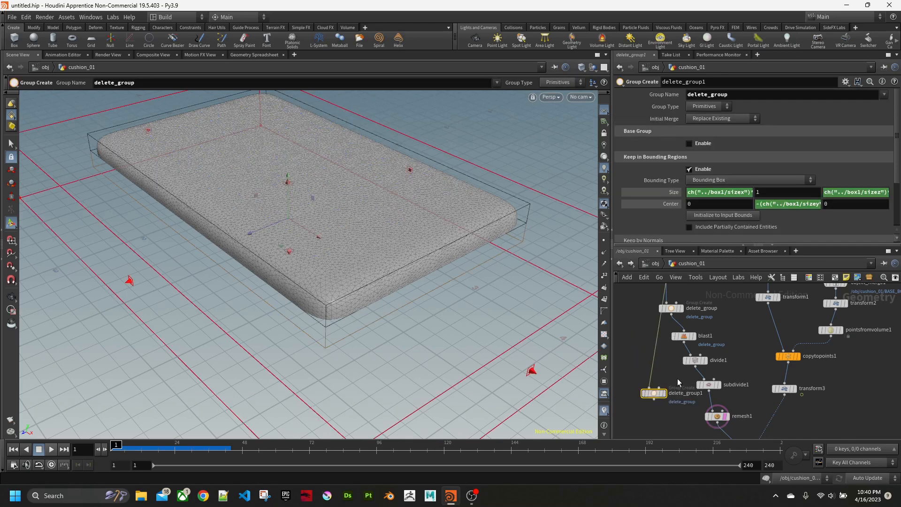
pyautogui.moveTo(656, 402); pyautogui.dragTo(634, 353, button='middle')
pyautogui.moveTo(634, 353); pyautogui.dragTo(706, 400)
pyautogui.scroll(5, 760, 385)
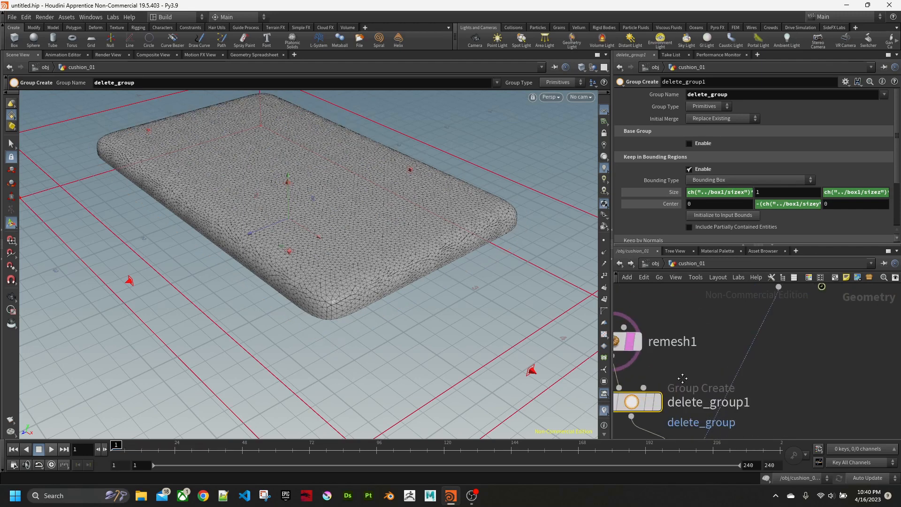
pyautogui.moveTo(682, 378); pyautogui.dragTo(764, 353, button='middle')
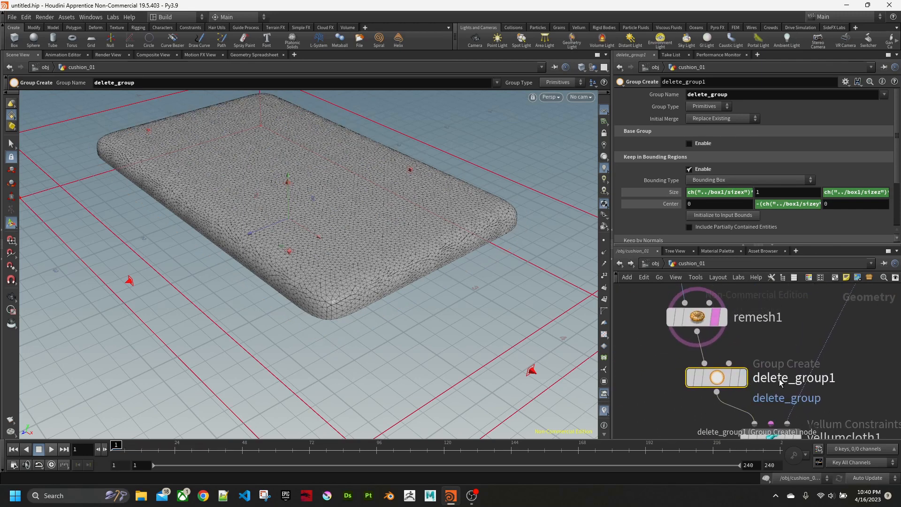
# - Set the group name of the copied group node above vellumcloth1 to pinned_points
pyautogui.moveTo(737, 95); pyautogui.dragTo(660, 93)
pyautogui.write('pinned')
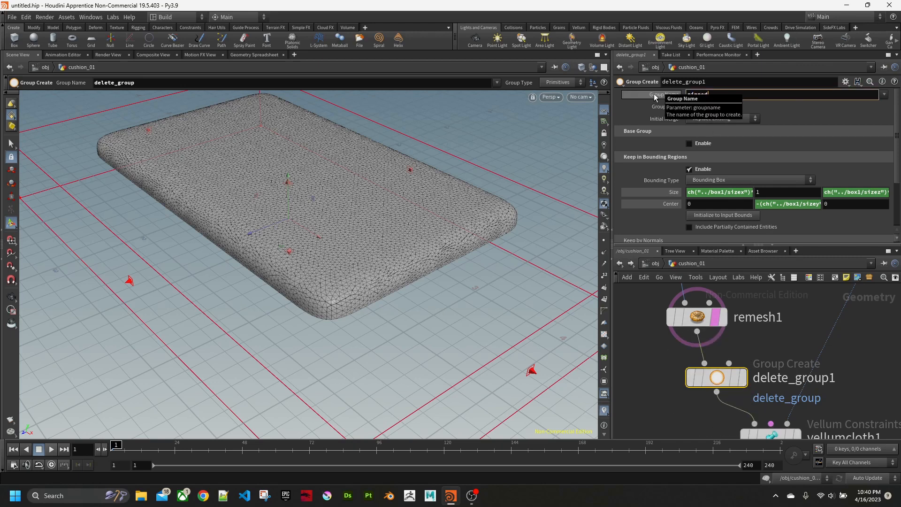
pyautogui.write('_pints')
pyautogui.press('Return')
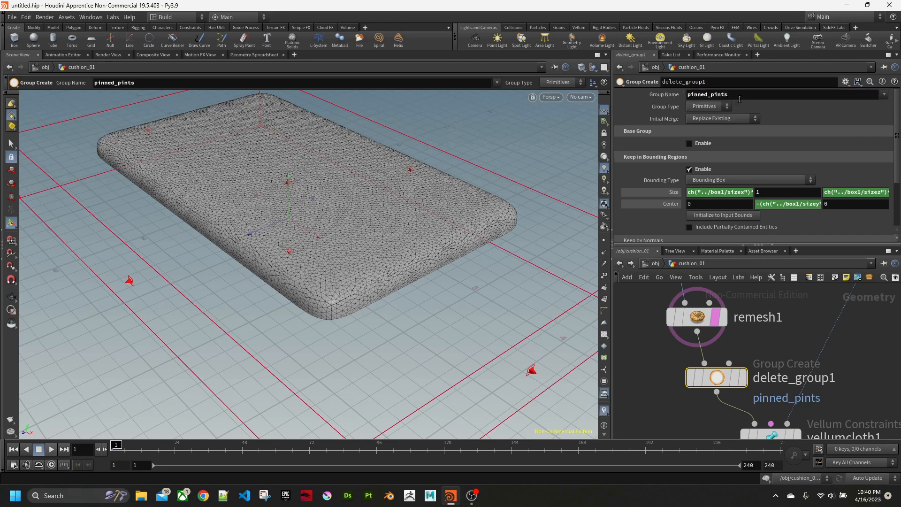
pyautogui.click(717, 95)
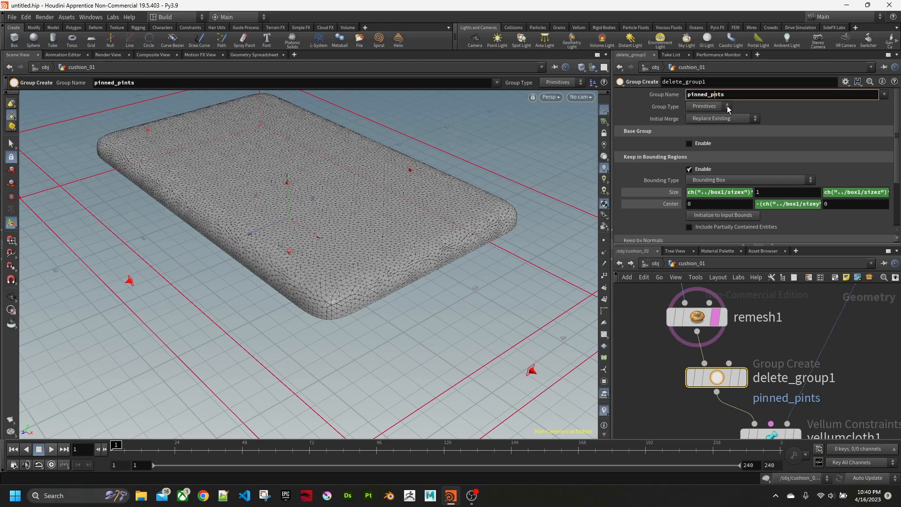
pyautogui.press('Return')
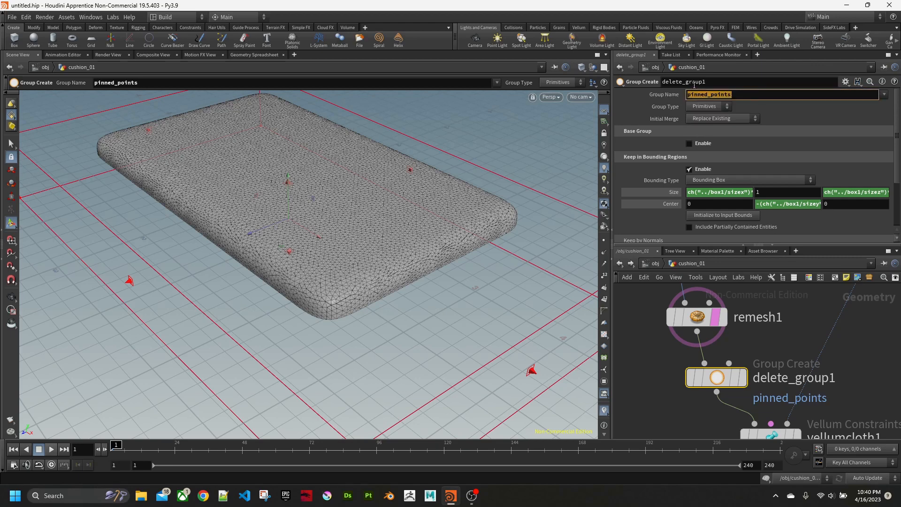
# - Rename the delete_group1 node itself to pinned_points
pyautogui.moveTo(714, 83); pyautogui.dragTo(637, 80)
pyautogui.write('pinned_points')
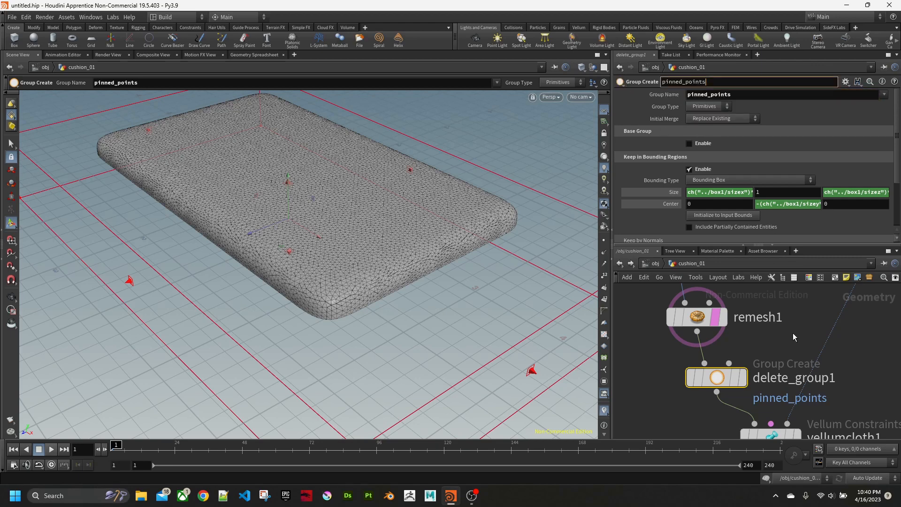
pyautogui.press('Return')
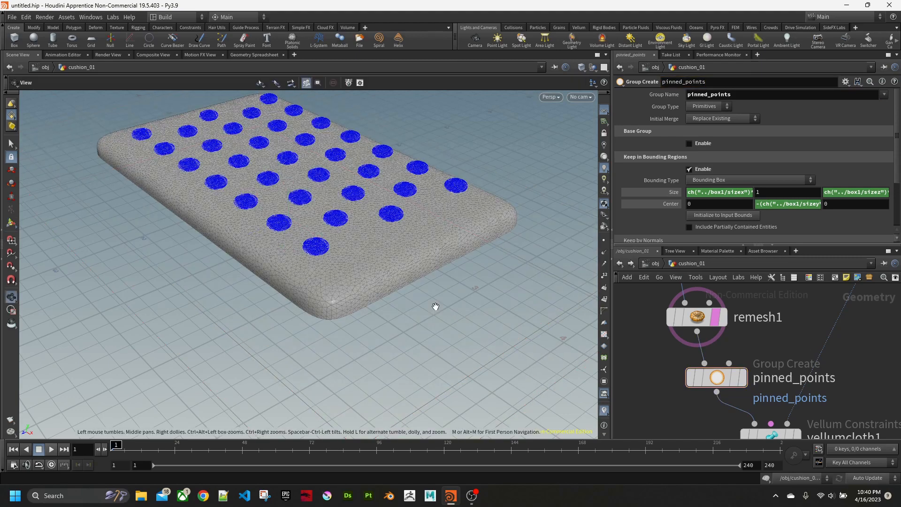
# - Change the group type of the pinned_points node to Points and check its bounding region against the cushion's underside
pyautogui.keyDown('alt'); pyautogui.moveTo(437, 308); pyautogui.dragTo(386, 274, button='middle'); pyautogui.keyUp('alt')
pyautogui.keyDown('alt'); pyautogui.moveTo(386, 273); pyautogui.dragTo(368, 226); pyautogui.keyUp('alt')
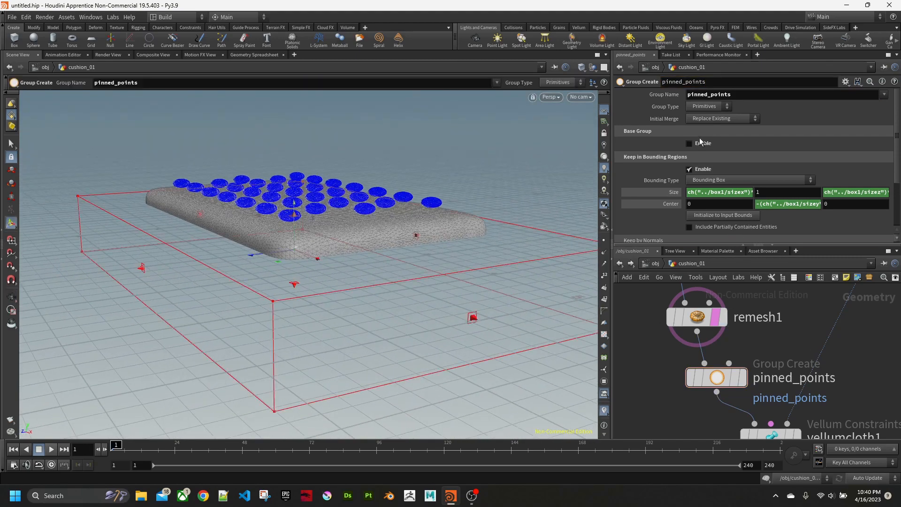
pyautogui.click(705, 106)
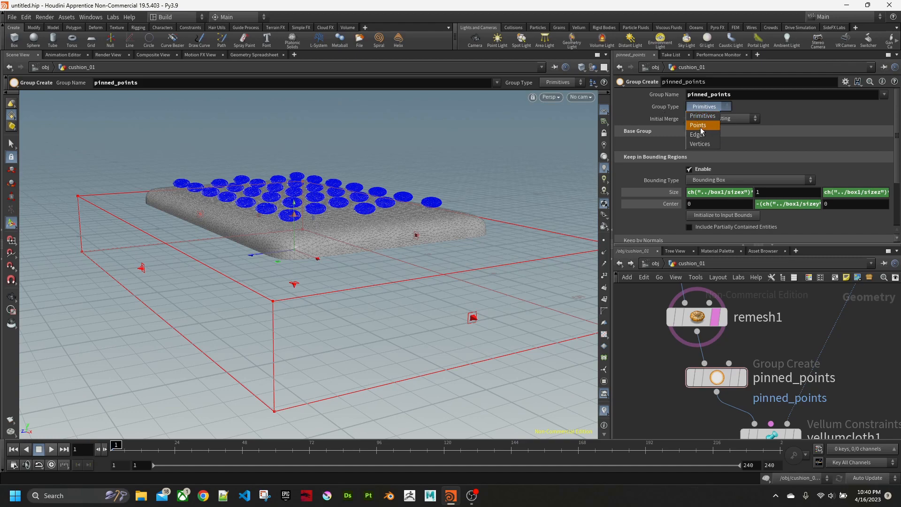
pyautogui.click(697, 125)
pyautogui.press('Escape')
pyautogui.moveTo(412, 252)
pyautogui.mouseDown()
pyautogui.moveTo(422, 254)
pyautogui.moveTo(408, 235)
pyautogui.mouseUp()
pyautogui.press('Return')
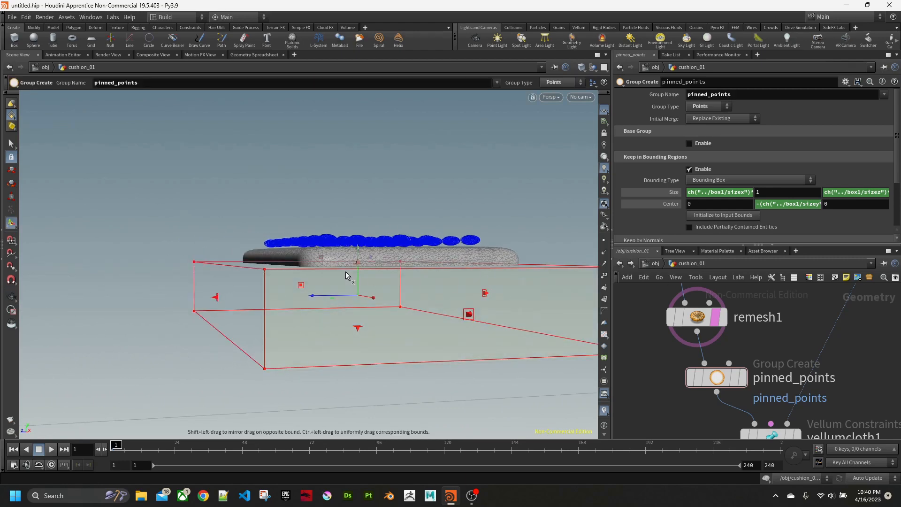
pyautogui.press('Escape')
pyautogui.moveTo(345, 271); pyautogui.dragTo(404, 258)
pyautogui.moveTo(469, 294); pyautogui.dragTo(365, 296)
pyautogui.press('Return')
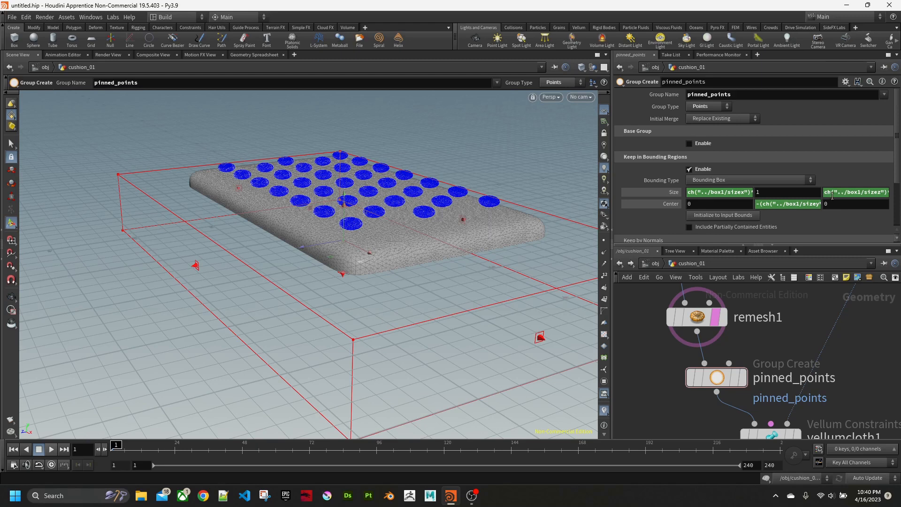
# - Set the bounding region's Y center to -(ch("../box1/sizey")*0.9) and display pinned_points to inspect the grouped points
pyautogui.click(811, 202)
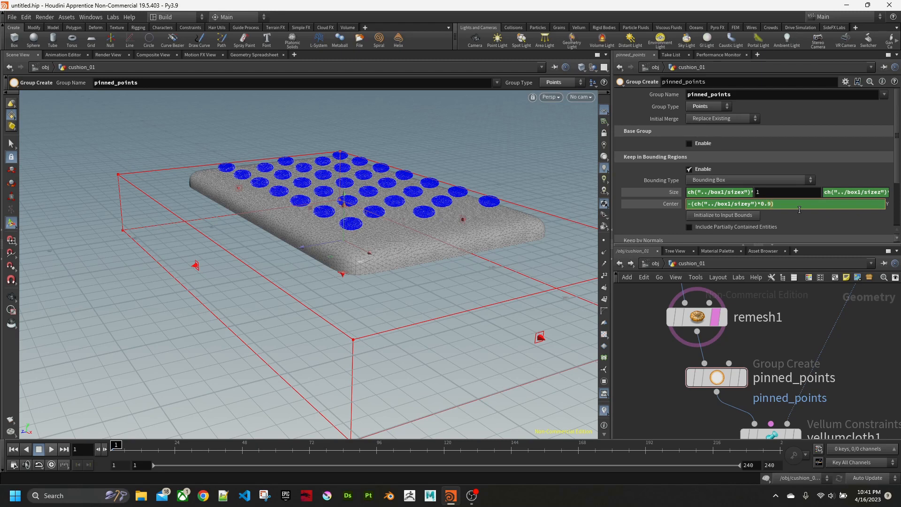
pyautogui.press('Return')
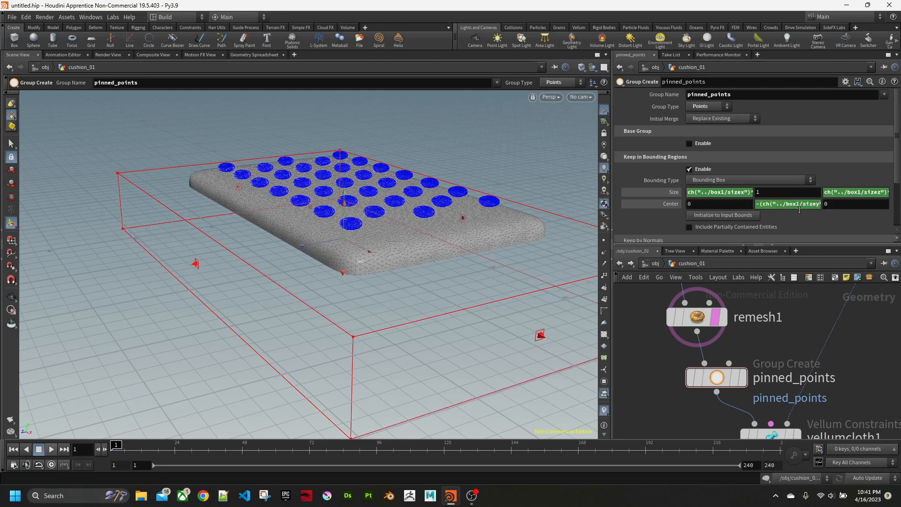
pyautogui.click(747, 349)
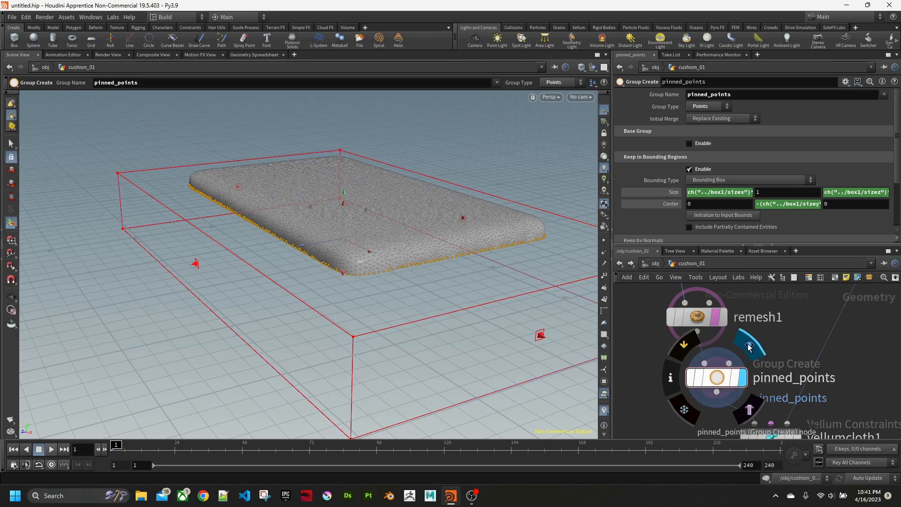
pyautogui.press('Escape')
pyautogui.moveTo(433, 280); pyautogui.dragTo(308, 251)
pyautogui.moveTo(308, 251); pyautogui.dragTo(460, 221, button='right')
pyautogui.moveTo(460, 220); pyautogui.dragTo(441, 190)
pyautogui.press('Return')
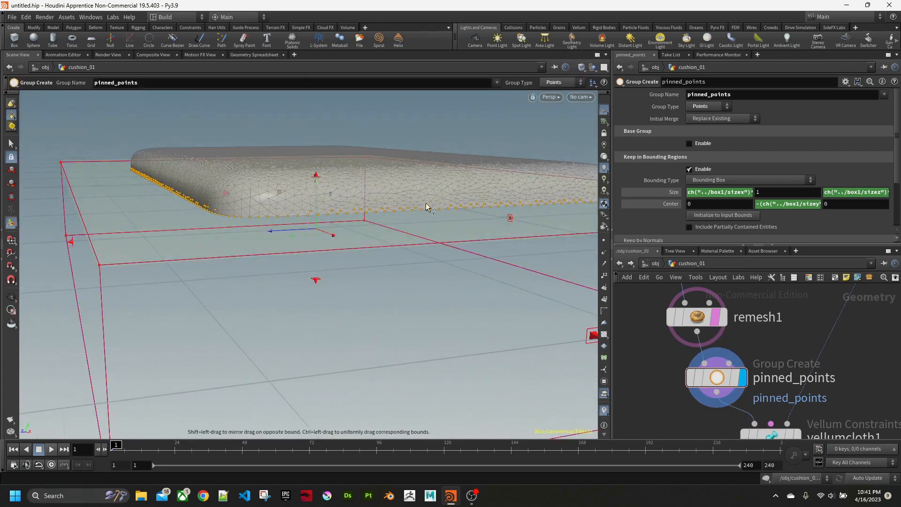
# - Adjust the multiplier in the Y center expression to lower the bounding region onto the cushion's bottommost points
pyautogui.click(810, 205)
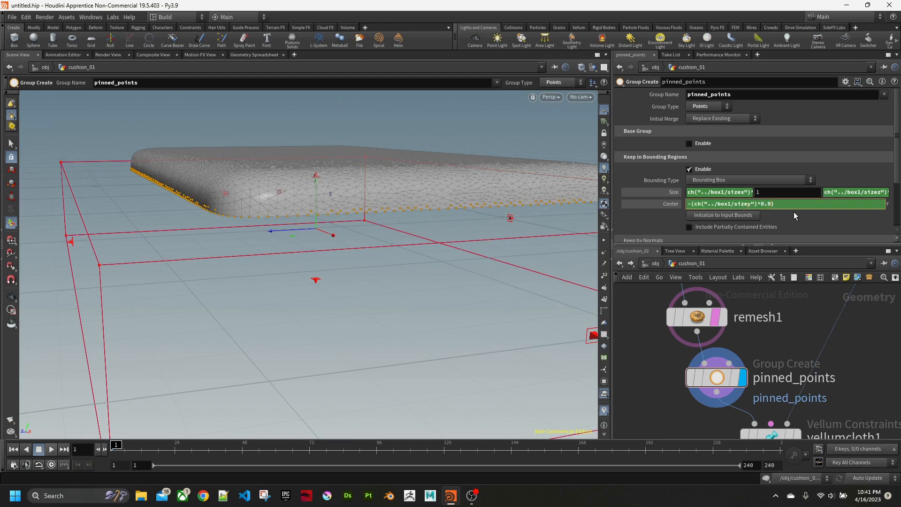
pyautogui.press('Return')
pyautogui.press('Escape')
pyautogui.moveTo(551, 275); pyautogui.dragTo(349, 250)
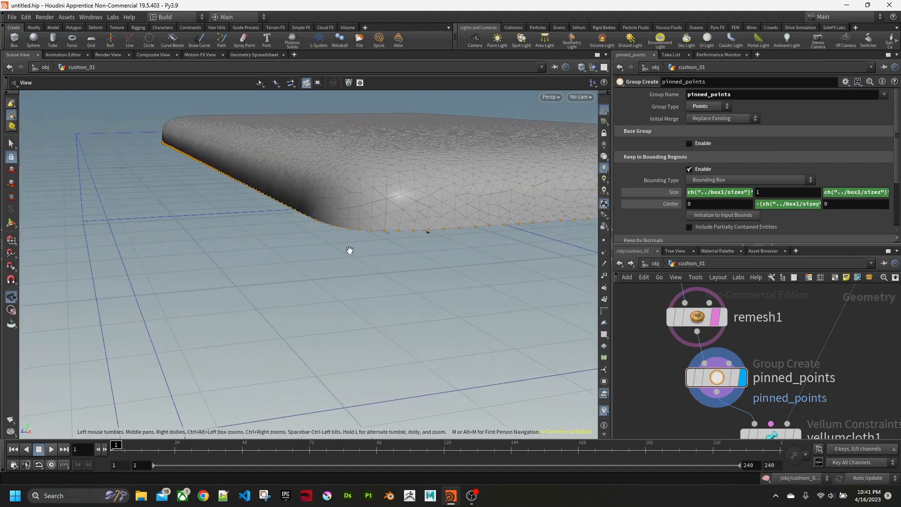
pyautogui.keyDown('alt'); pyautogui.moveTo(373, 262); pyautogui.dragTo(336, 250, button='right'); pyautogui.keyUp('alt')
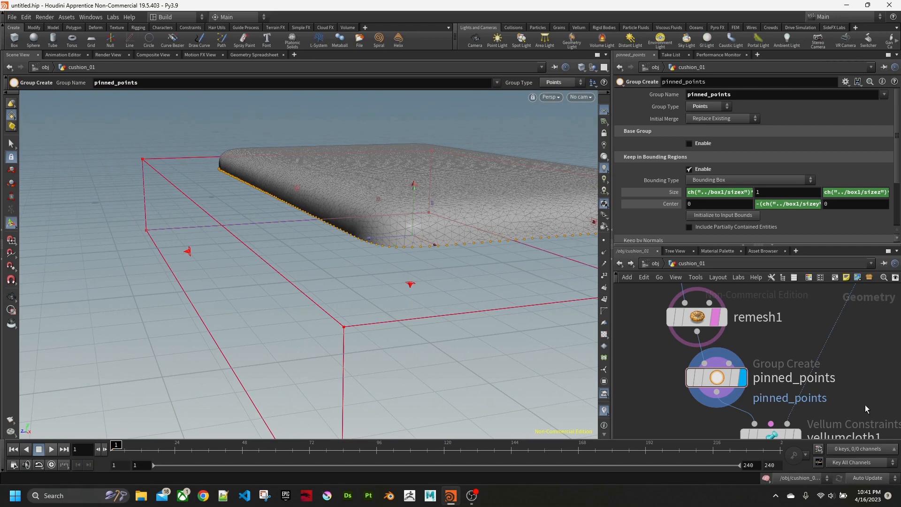
# - Display vellumcloth1 and choose pinned_points as its Pin Points group
pyautogui.moveTo(865, 405); pyautogui.dragTo(805, 310, button='middle')
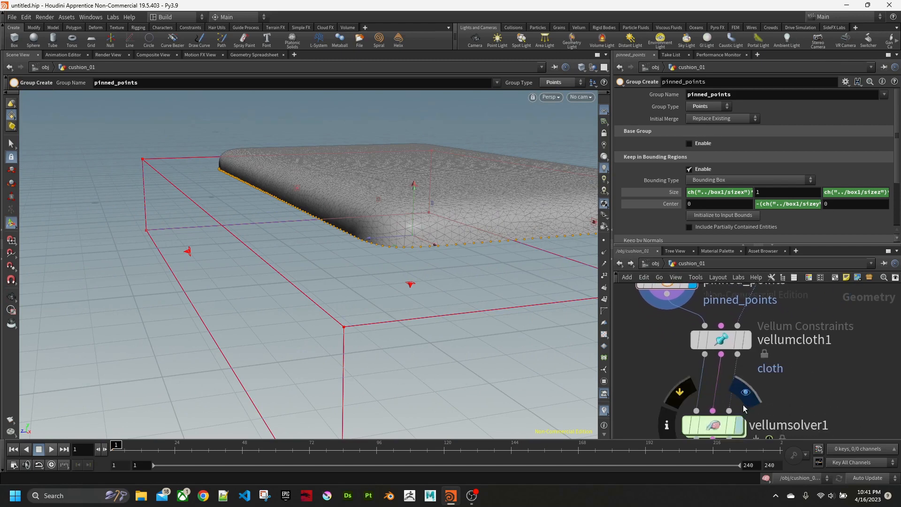
pyautogui.click(746, 340)
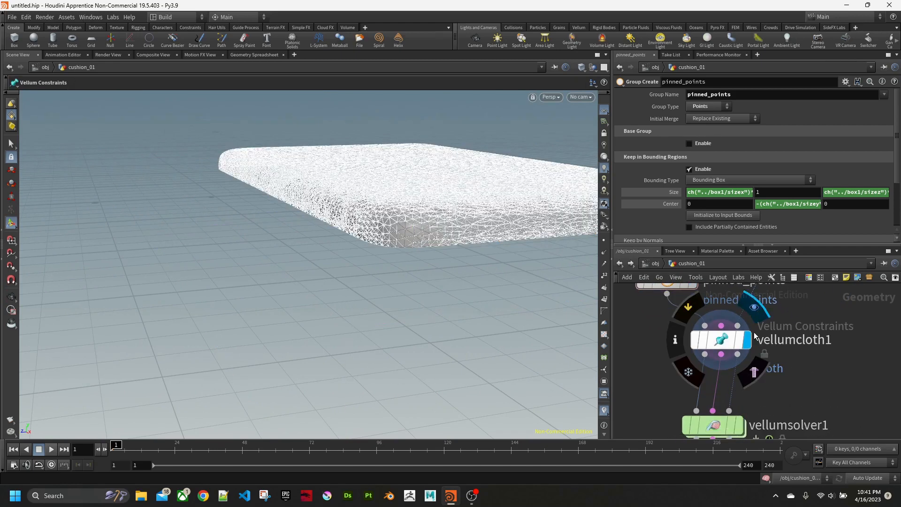
pyautogui.click(731, 337)
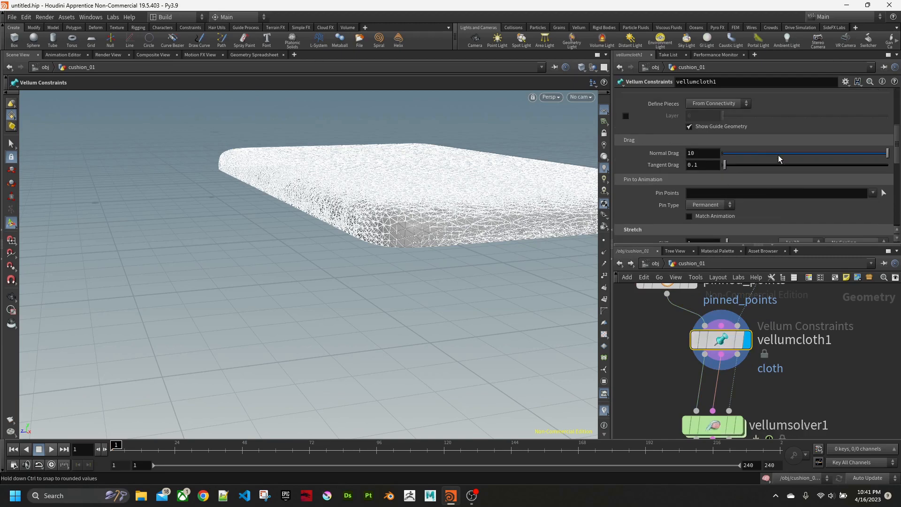
pyautogui.click(873, 193)
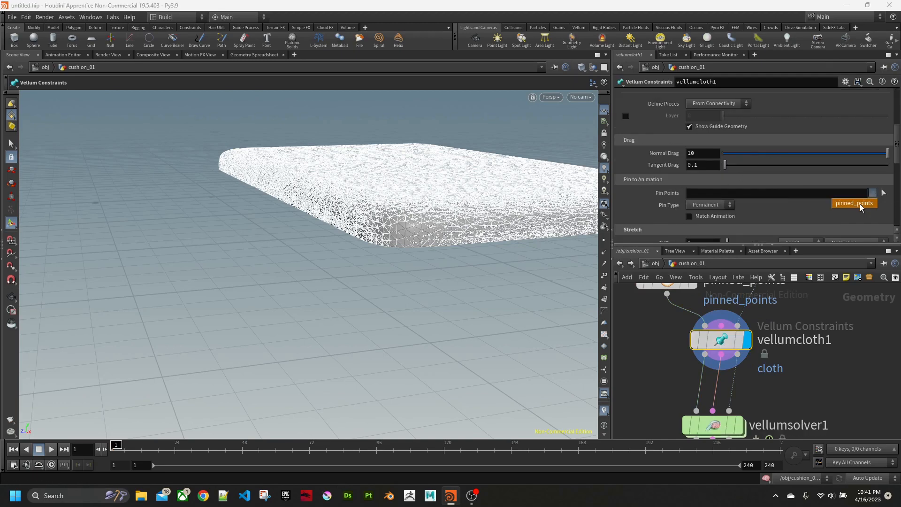
pyautogui.click(859, 204)
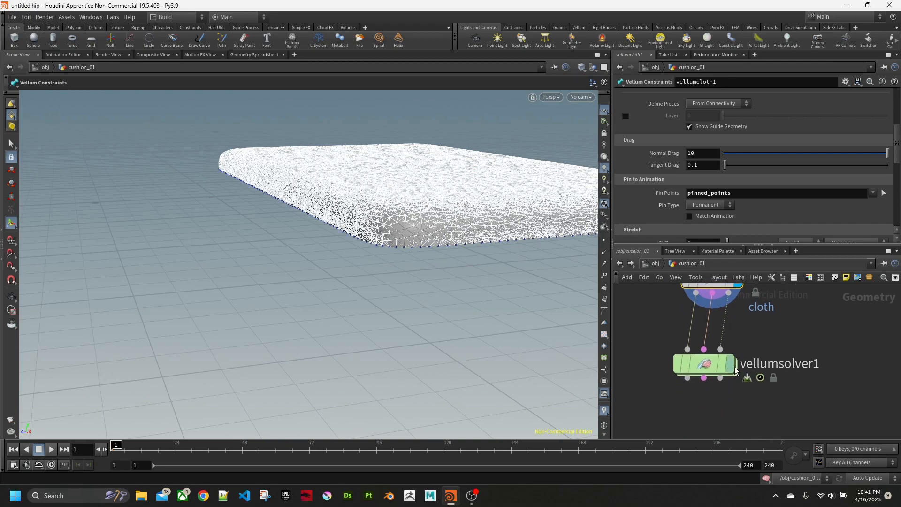
# - Display vellumsolver1 and play the simulation to frame 60 to examine how the pinned cushion behaves
pyautogui.moveTo(704, 363)
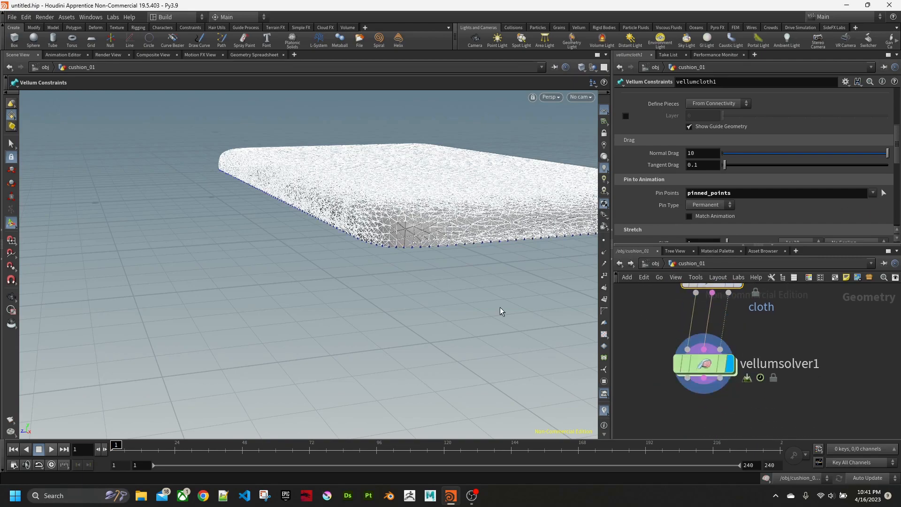
pyautogui.press('Escape')
pyautogui.moveTo(500, 310); pyautogui.dragTo(251, 328)
pyautogui.press('Return')
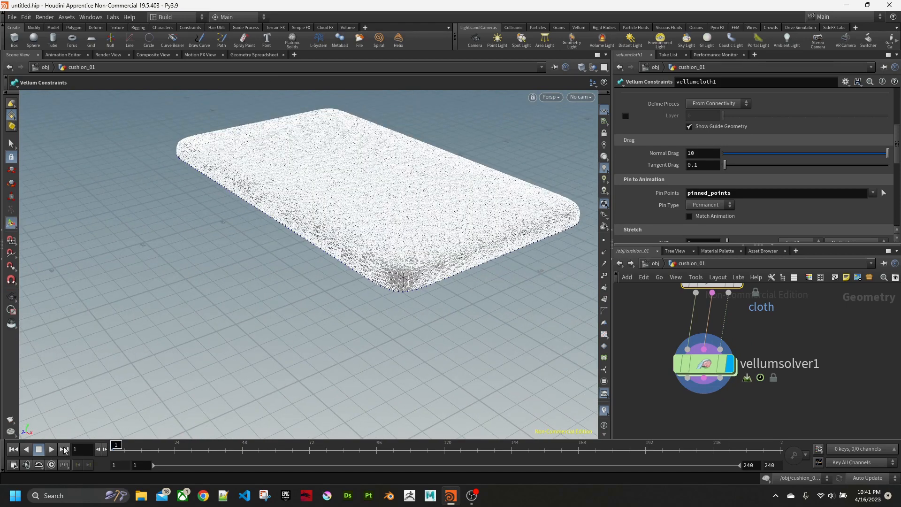
pyautogui.click(706, 366)
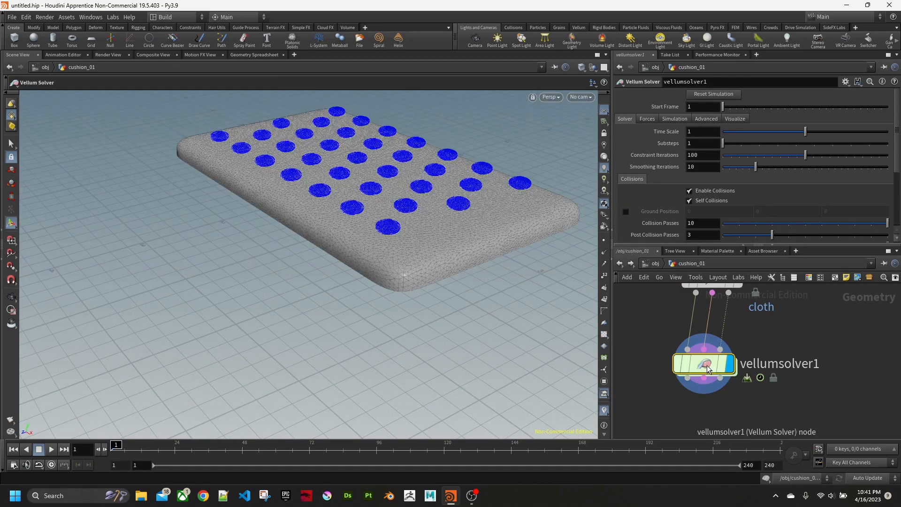
pyautogui.click(52, 449)
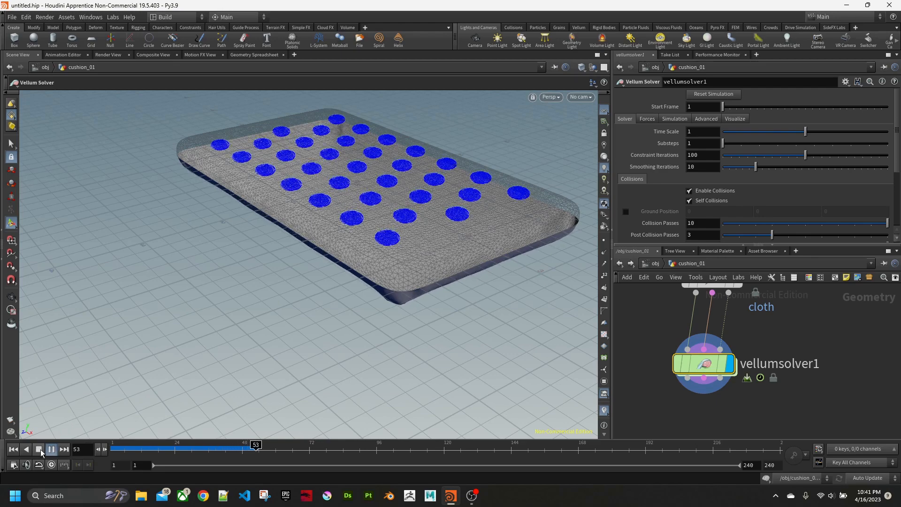
pyautogui.click(52, 449)
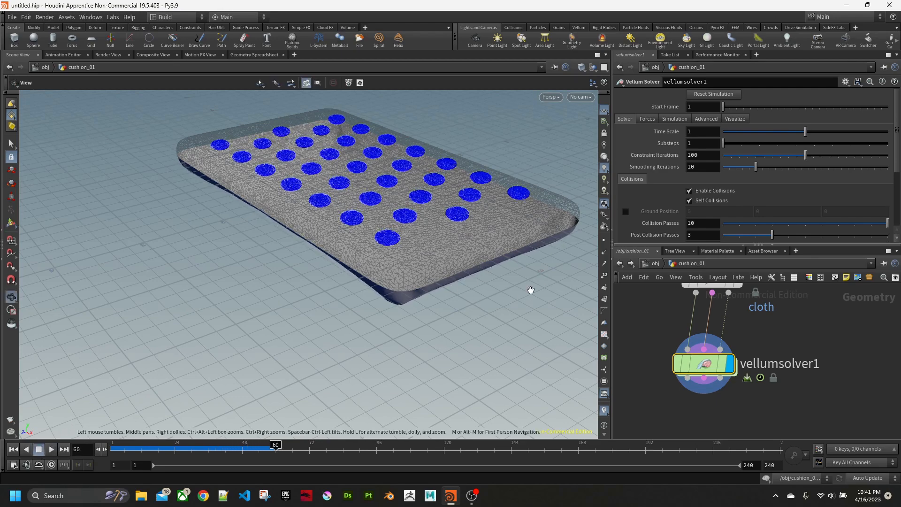
pyautogui.keyDown('alt'); pyautogui.moveTo(529, 294); pyautogui.dragTo(508, 348); pyautogui.keyUp('alt')
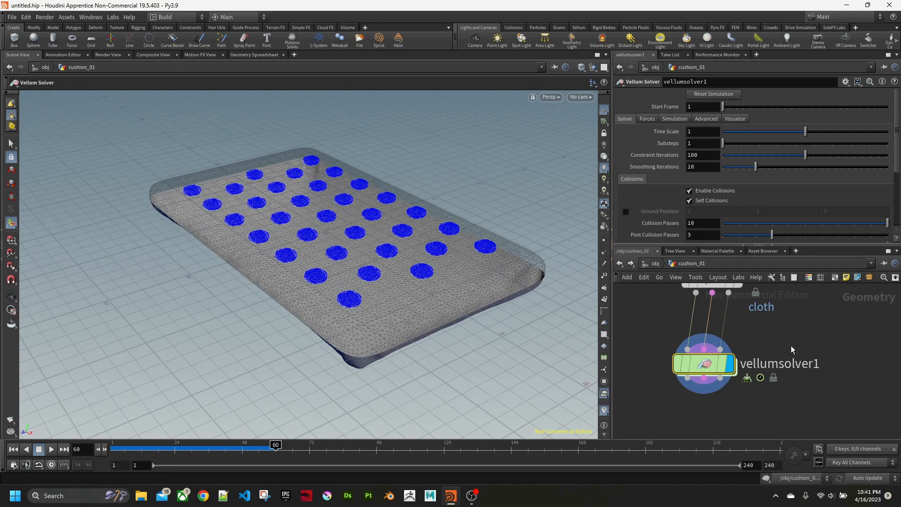
# - Show the force settings of vellumsolver1 and return to frame 1
pyautogui.moveTo(710, 366)
pyautogui.click(647, 117)
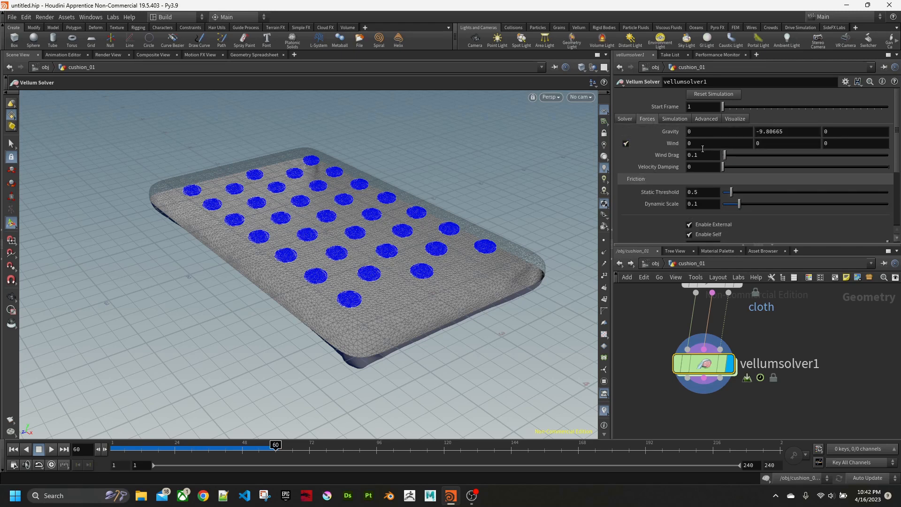
pyautogui.click(13, 449)
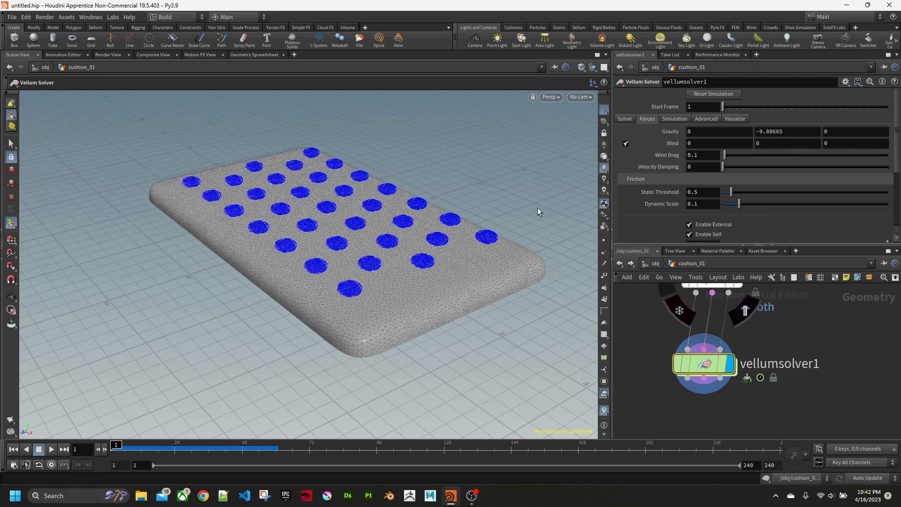
pyautogui.moveTo(822, 347); pyautogui.dragTo(810, 353, button='middle')
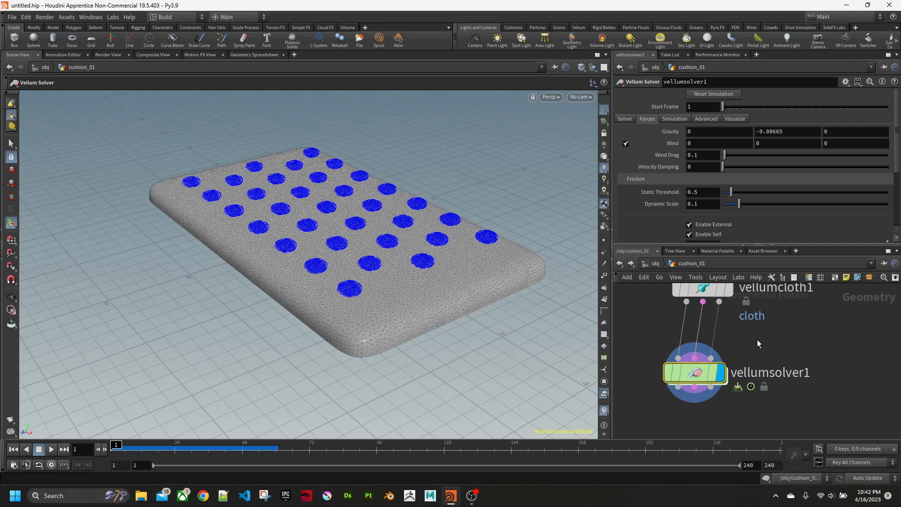
# - Keyframe all three Wind components of vellumsolver1 at 0 on frame 1
pyautogui.hotkey('ctrl', 'b')
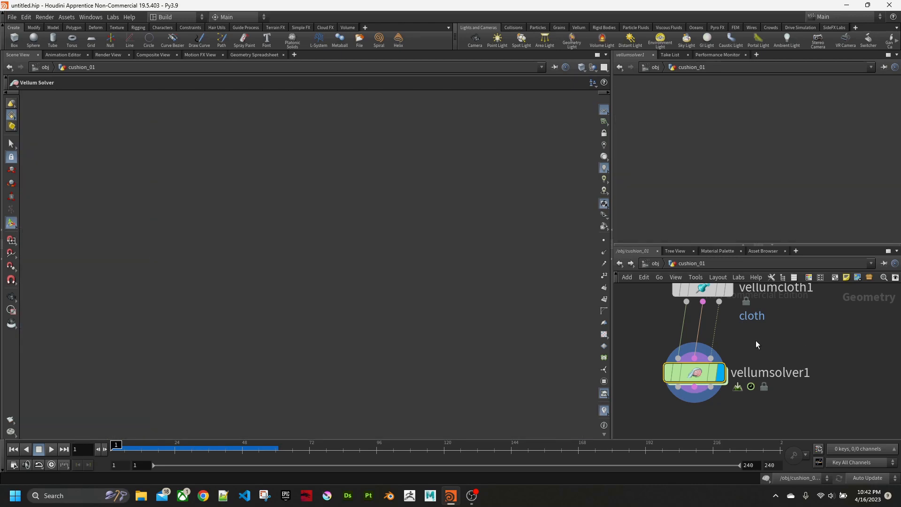
pyautogui.moveTo(516, 206); pyautogui.dragTo(499, 249, button='middle')
pyautogui.scroll(2, 499, 248)
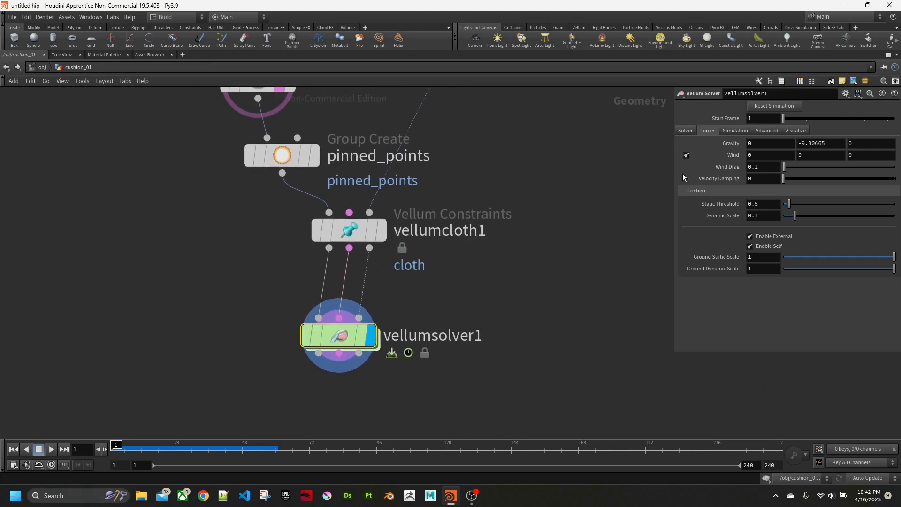
pyautogui.keyDown('alt'); pyautogui.click(735, 155); pyautogui.keyUp('alt')
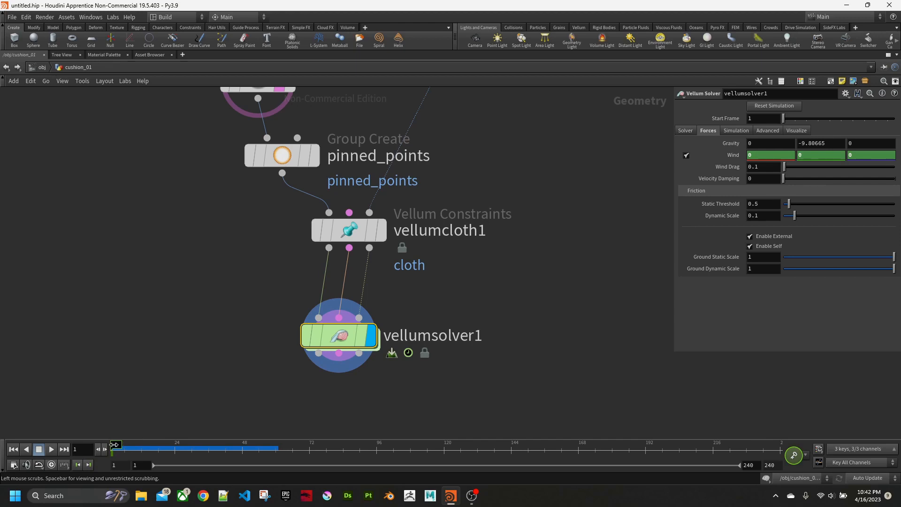
# - Keyframe the Wind of vellumsolver1 at frame 50 with its Y component set to 10
pyautogui.moveTo(114, 444); pyautogui.dragTo(252, 437)
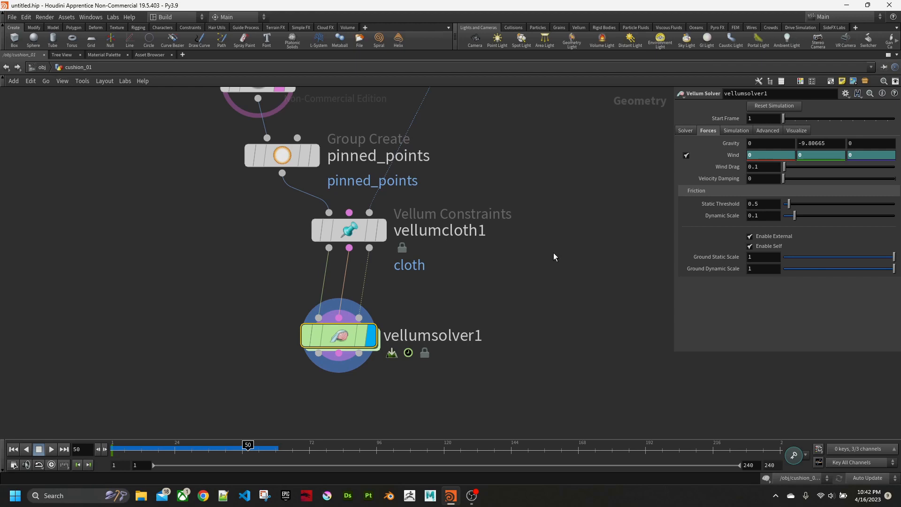
pyautogui.click(813, 155)
pyautogui.press('Return')
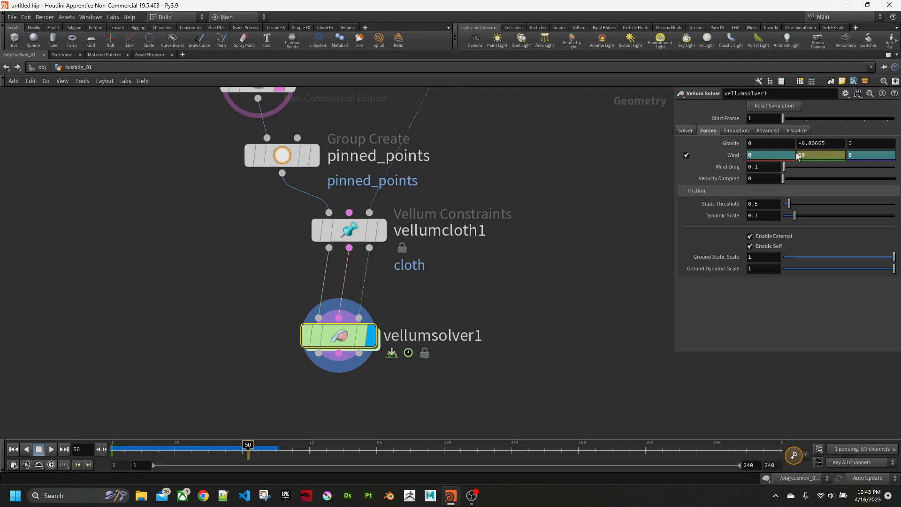
pyautogui.keyDown('alt'); pyautogui.click(732, 153); pyautogui.keyUp('alt')
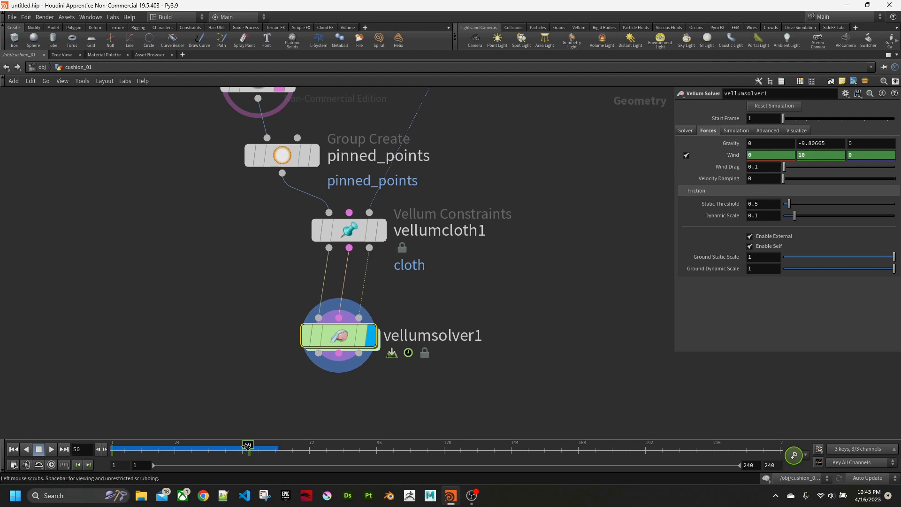
# - Keyframe the Wind of vellumsolver1 at frame 90 with its Y component set back to 0
pyautogui.moveTo(244, 433); pyautogui.dragTo(368, 434)
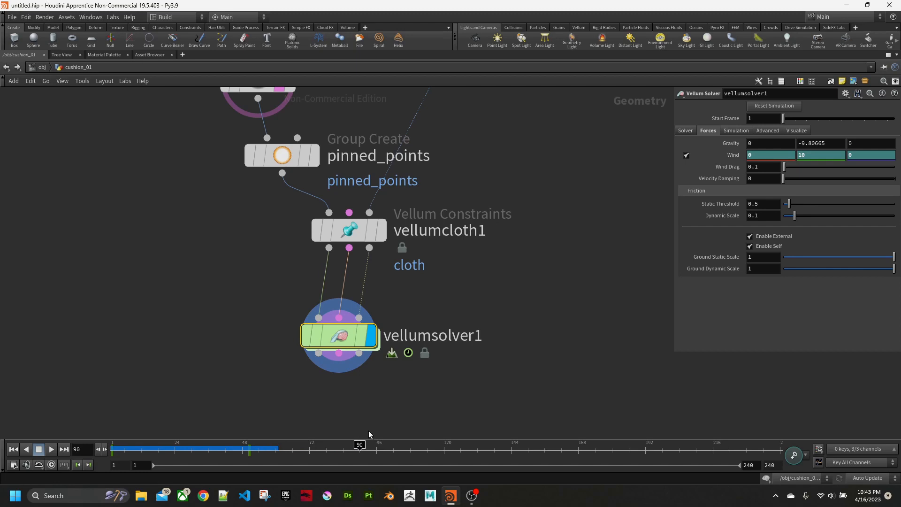
pyautogui.click(812, 155)
pyautogui.keyDown('alt'); pyautogui.click(734, 156); pyautogui.keyUp('alt')
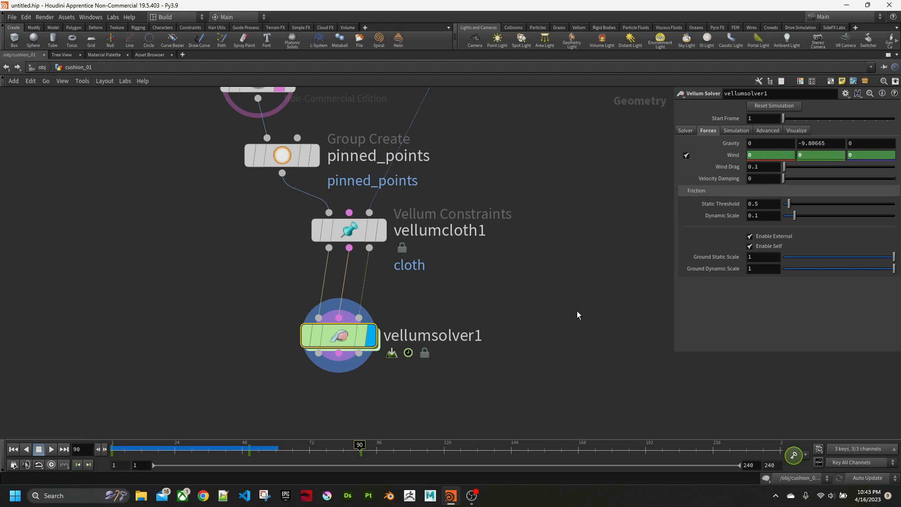
pyautogui.moveTo(555, 308); pyautogui.dragTo(559, 310)
pyautogui.moveTo(531, 296); pyautogui.dragTo(538, 298, button='middle')
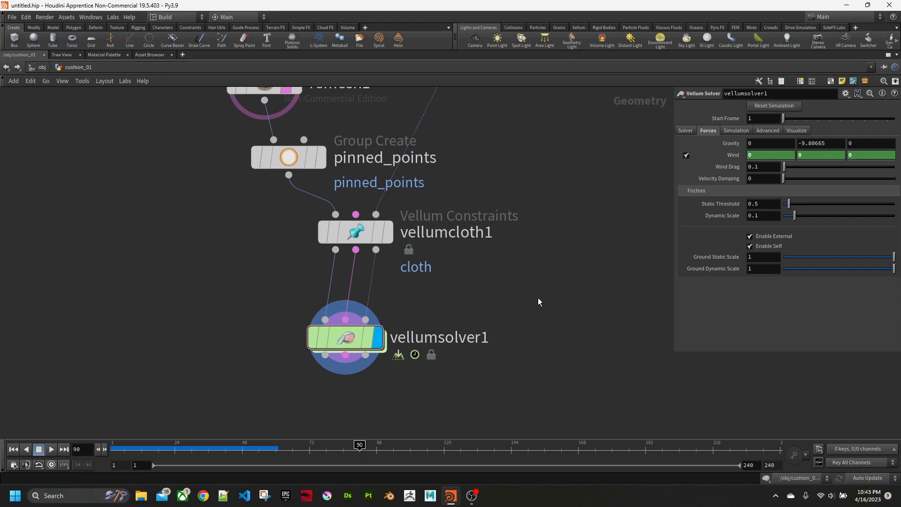
# - Play the simulation from frame 1 to frame 52 and examine how the spheres dent the cushion
pyautogui.click(13, 449)
pyautogui.hotkey('ctrl', 'b')
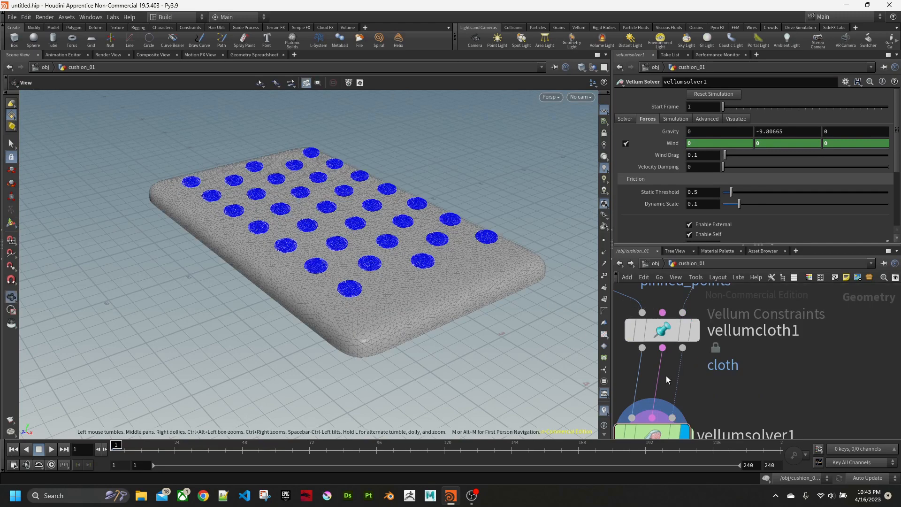
pyautogui.moveTo(749, 366); pyautogui.dragTo(787, 328, button='middle')
pyautogui.scroll(-2, 797, 366)
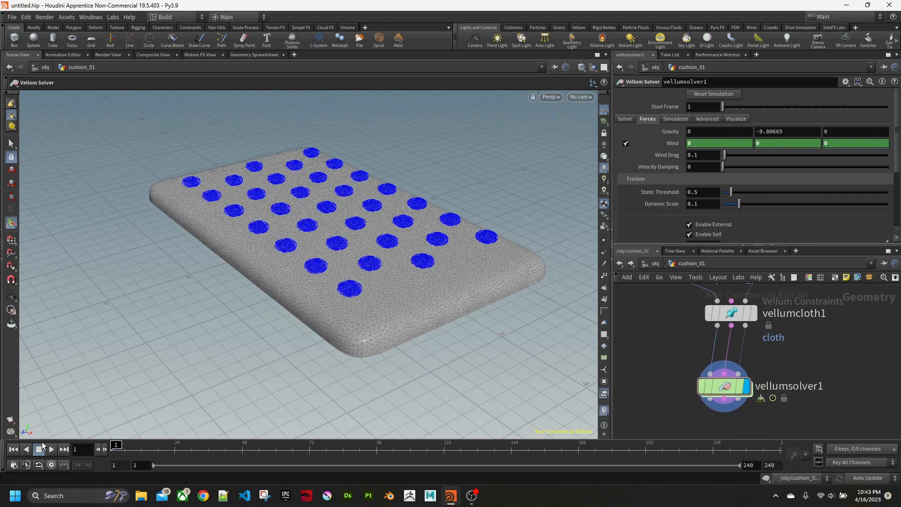
pyautogui.click(51, 453)
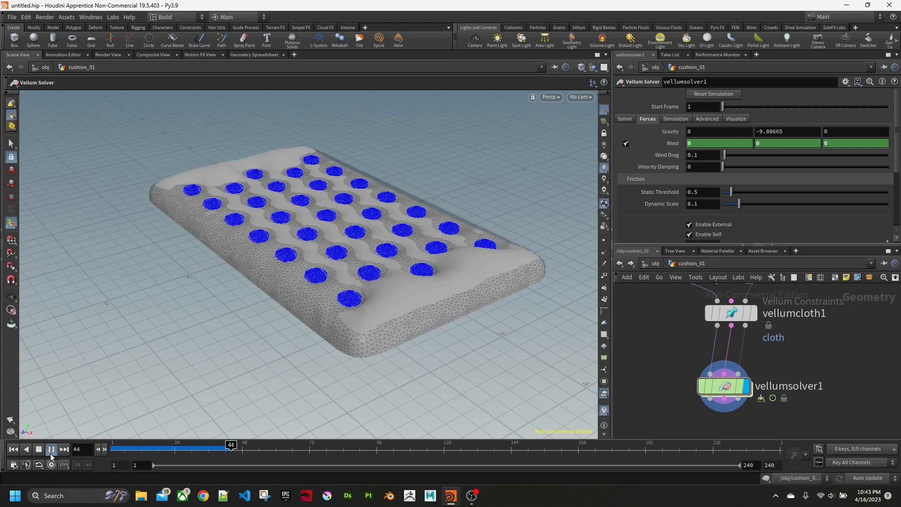
pyautogui.click(39, 450)
pyautogui.keyDown('alt'); pyautogui.moveTo(304, 232); pyautogui.dragTo(325, 248); pyautogui.keyUp('alt')
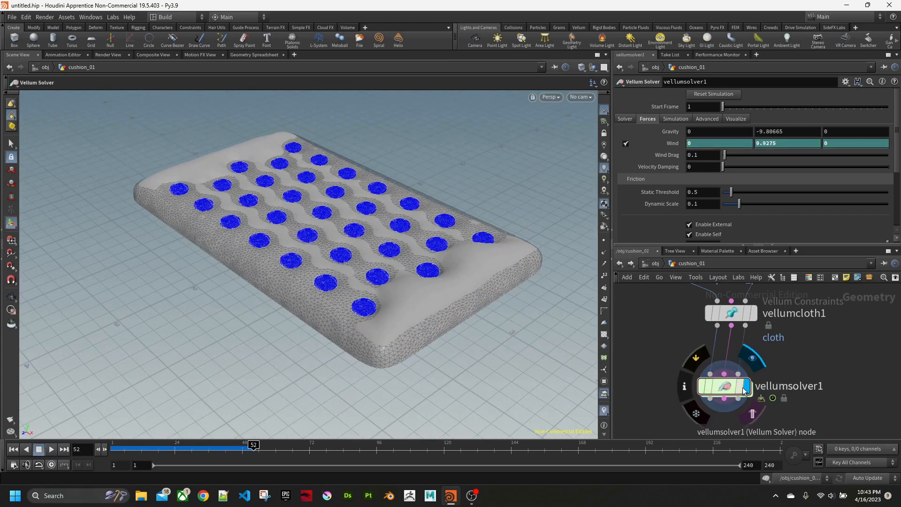
pyautogui.click(728, 390)
pyautogui.moveTo(329, 315); pyautogui.dragTo(321, 236)
pyautogui.press('Return')
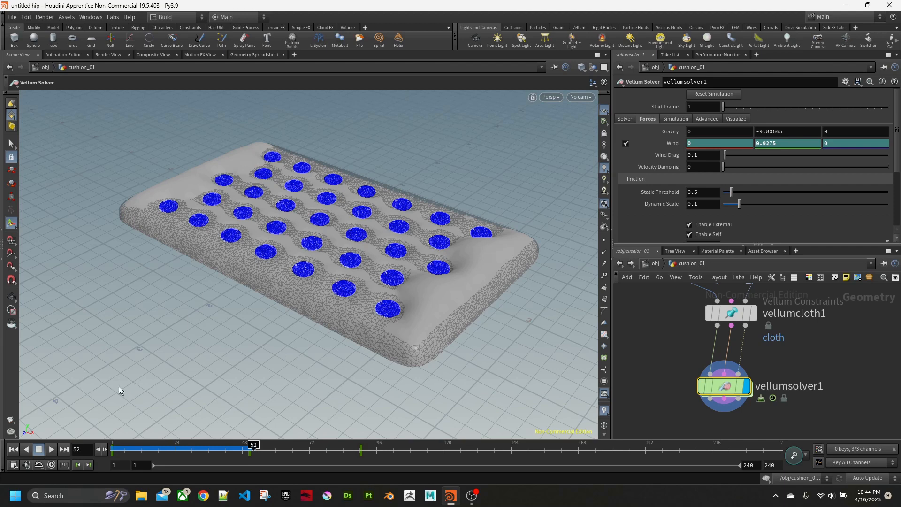
pyautogui.keyDown('alt'); pyautogui.moveTo(259, 249); pyautogui.dragTo(245, 273, button='middle'); pyautogui.keyUp('alt')
pyautogui.moveTo(680, 341); pyautogui.dragTo(673, 364, button='middle')
pyautogui.moveTo(723, 347)
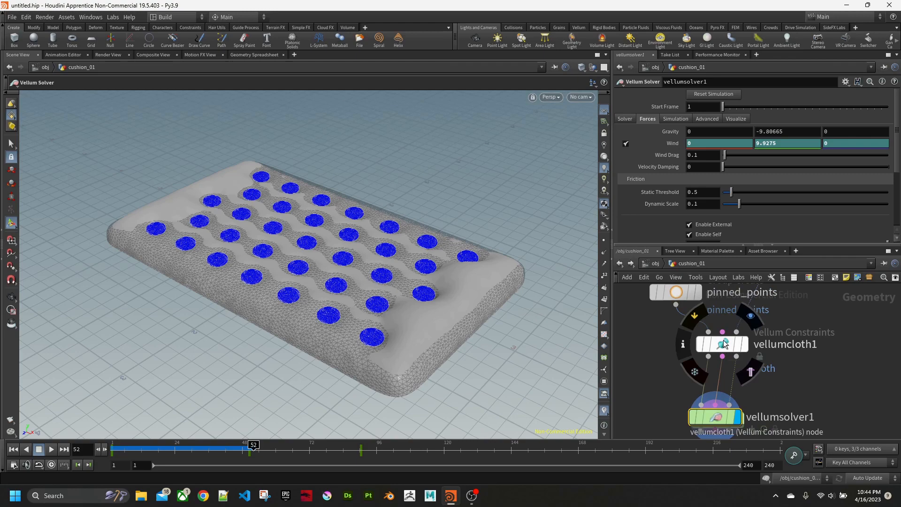
# - Return to frame 1 and set the Bend stiffness multiplier of vellumcloth1 to 0.000001
pyautogui.click(13, 449)
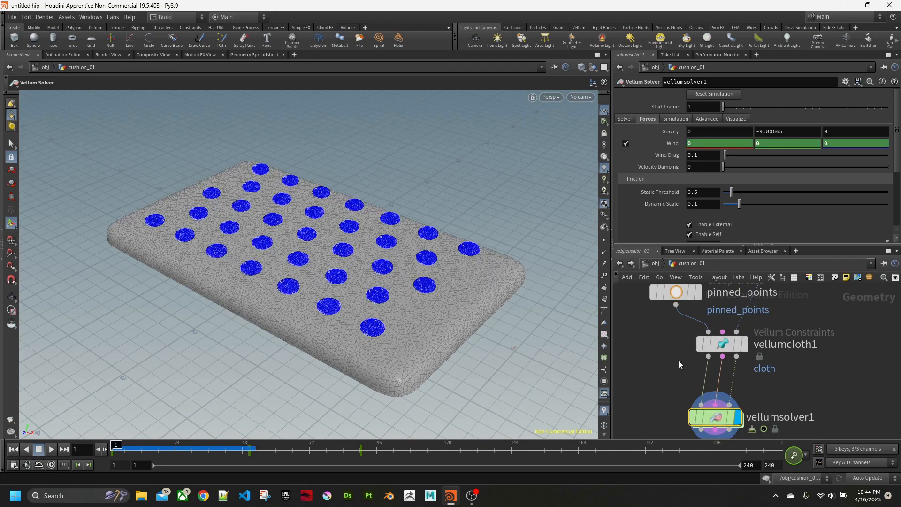
pyautogui.click(722, 344)
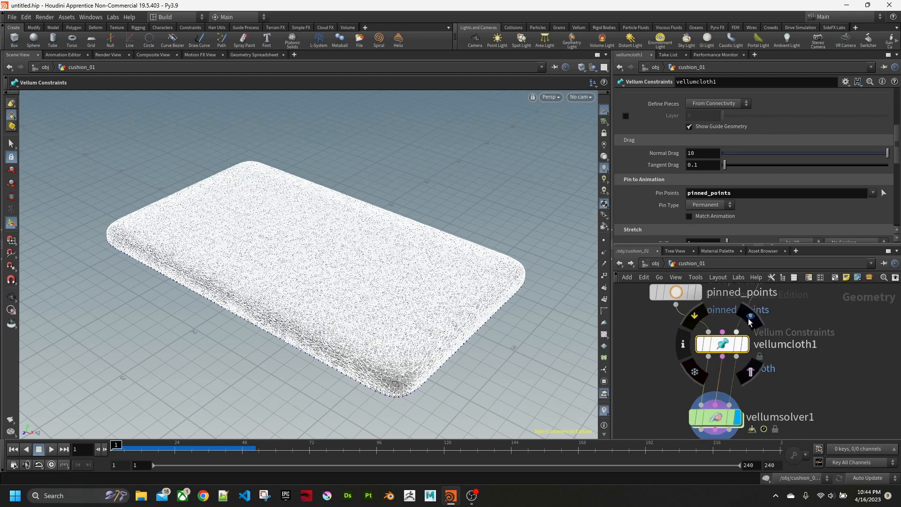
pyautogui.scroll(-5, 808, 184)
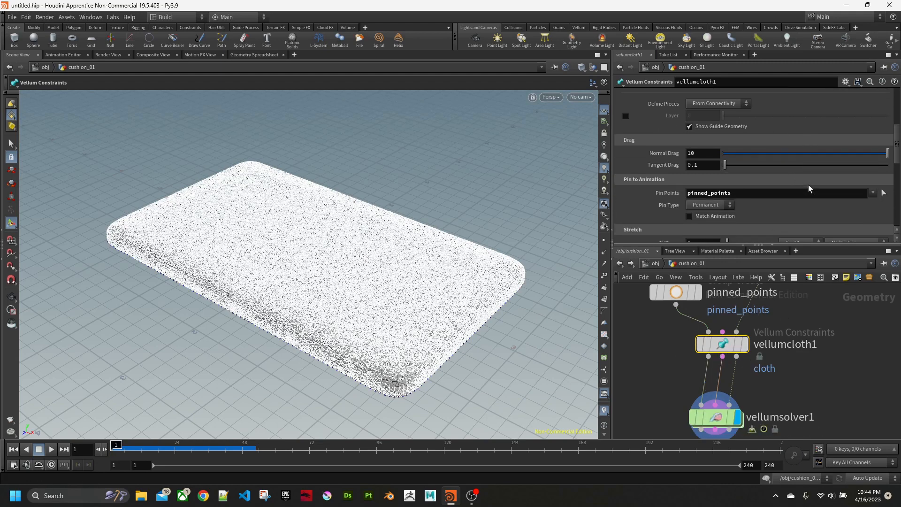
pyautogui.scroll(-4, 808, 185)
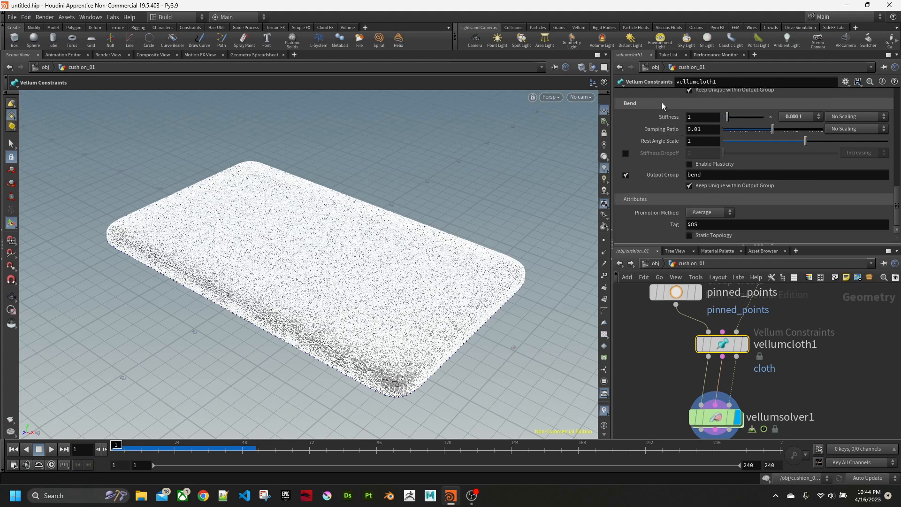
pyautogui.click(798, 118)
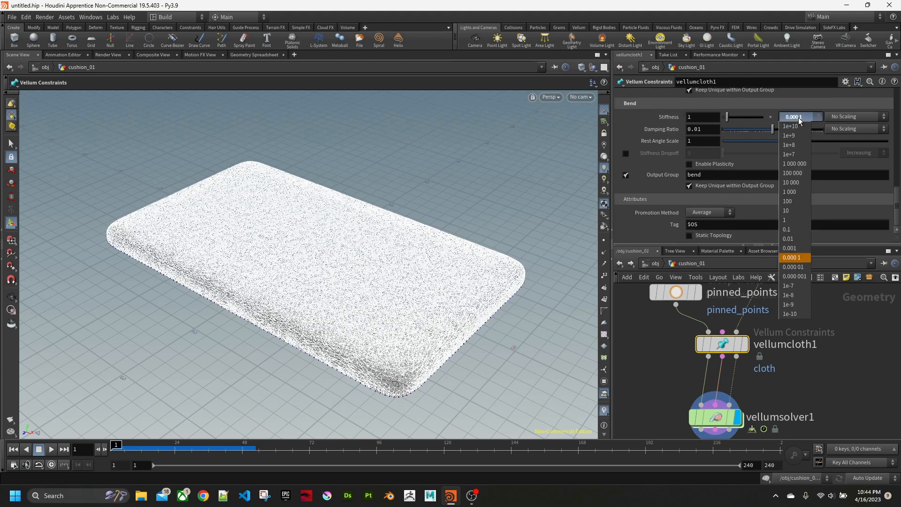
pyautogui.click(795, 277)
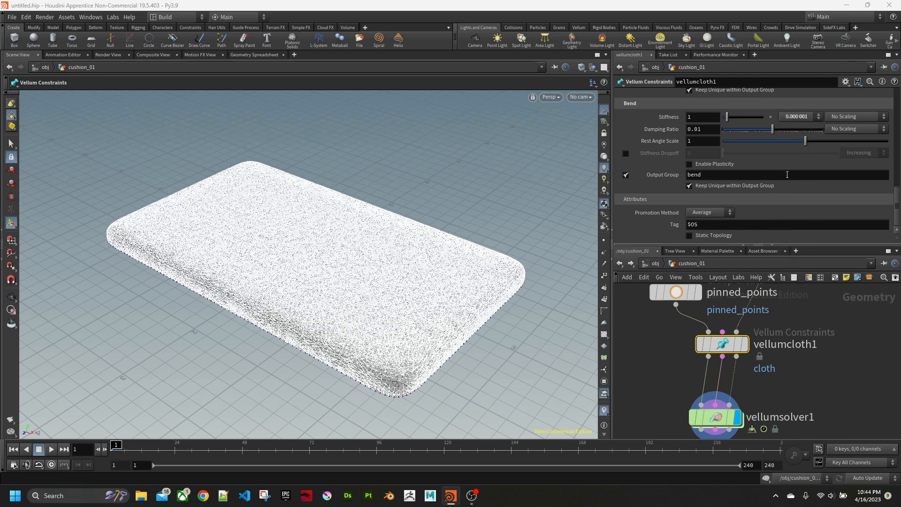
pyautogui.click(793, 118)
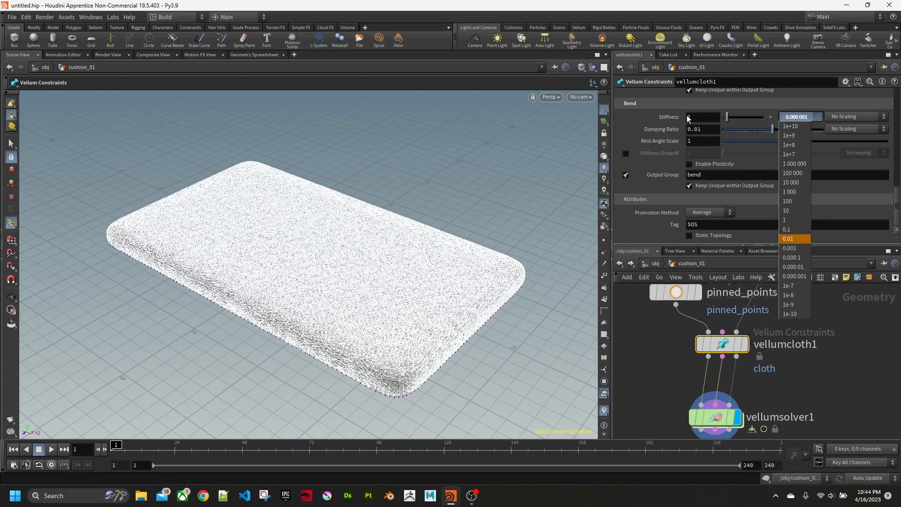
pyautogui.click(797, 116)
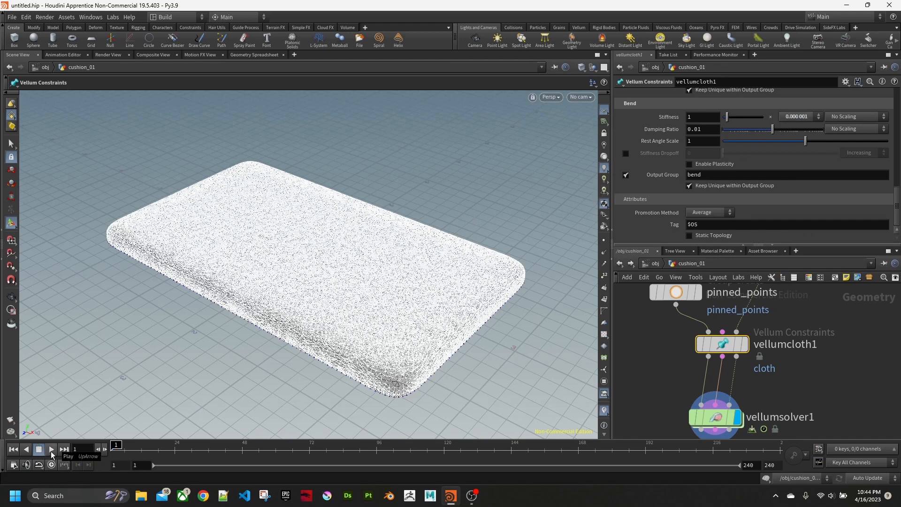
# - Play the vellumsolver1 simulation to frame 52 to check the softer bend, and return to frame 1
pyautogui.click(715, 416)
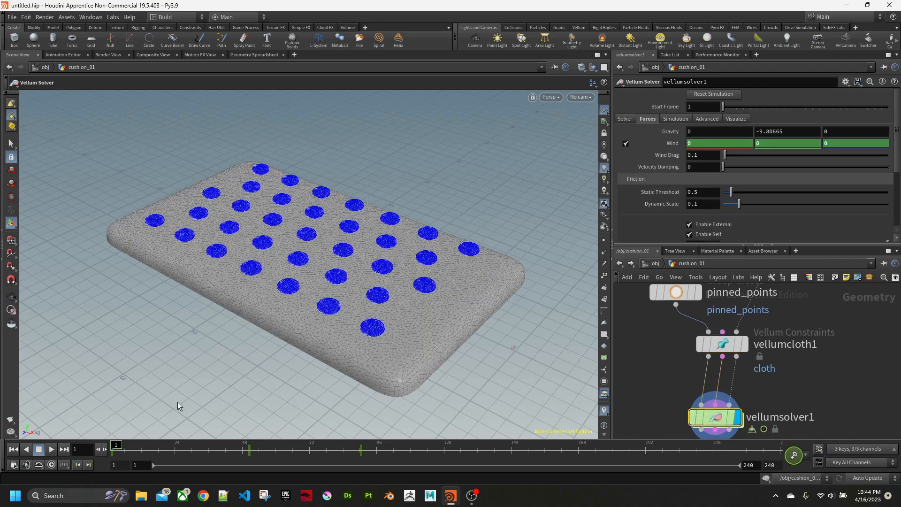
pyautogui.click(51, 449)
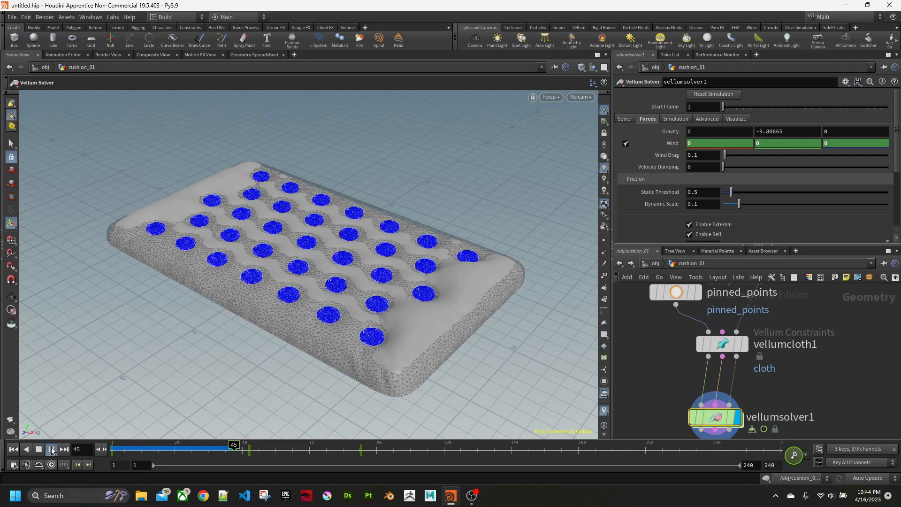
pyautogui.click(52, 449)
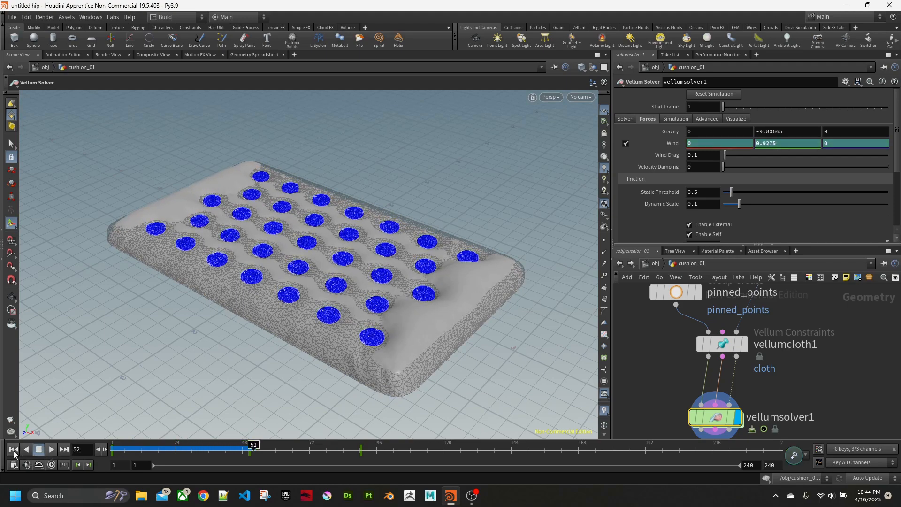
pyautogui.click(14, 449)
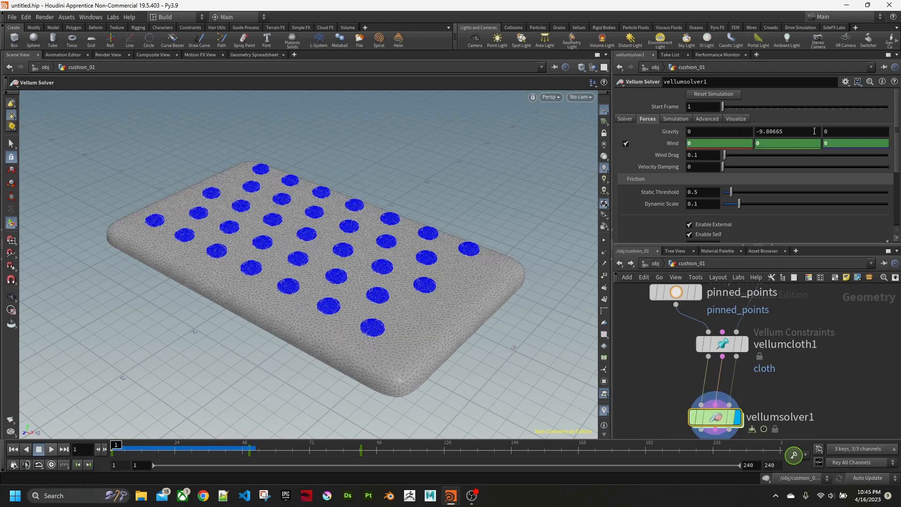
# - Set the Bend Damping Ratio of vellumcloth1 to 0.05
pyautogui.click(722, 344)
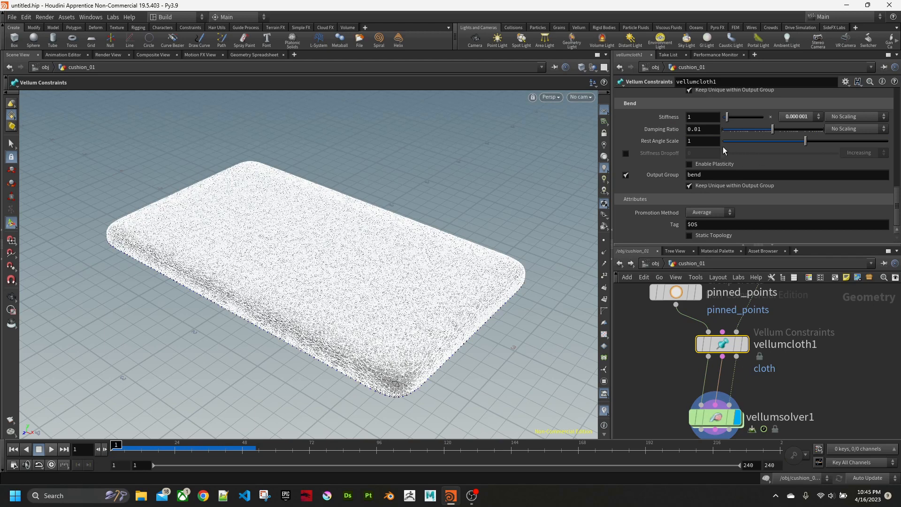
pyautogui.click(717, 130)
pyautogui.press('BackSpace')
pyautogui.write('5')
pyautogui.press('Return')
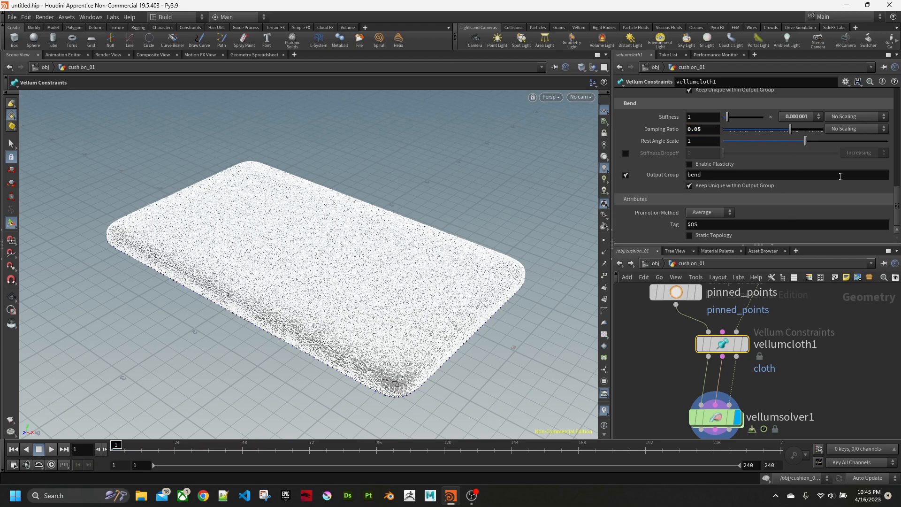
# - Set the Stretch Rest Length Scale of vellumcloth1 to 1.05
pyautogui.scroll(2, 836, 182)
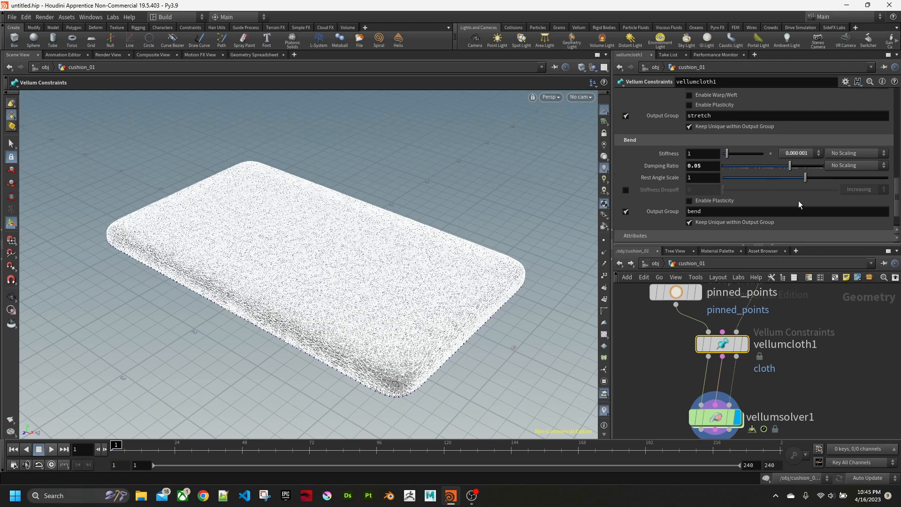
pyautogui.scroll(1, 747, 188)
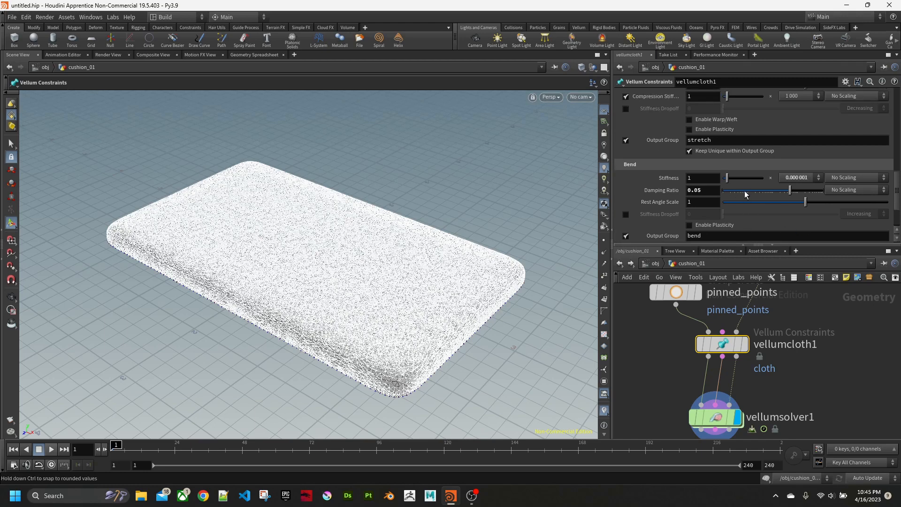
pyautogui.scroll(2, 744, 191)
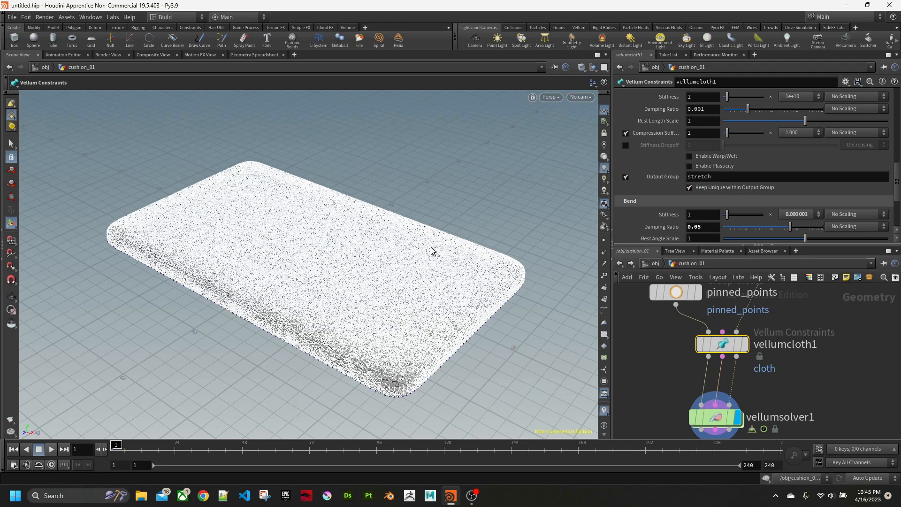
pyautogui.scroll(2, 749, 159)
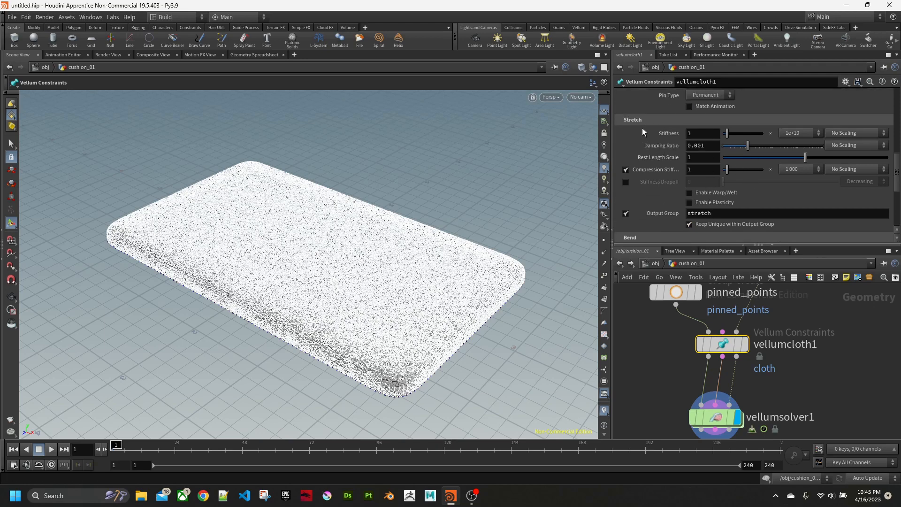
pyautogui.click(693, 158)
pyautogui.write('.05')
pyautogui.press('Return')
pyautogui.press('Escape')
pyautogui.moveTo(385, 312); pyautogui.dragTo(408, 322)
pyautogui.press('Return')
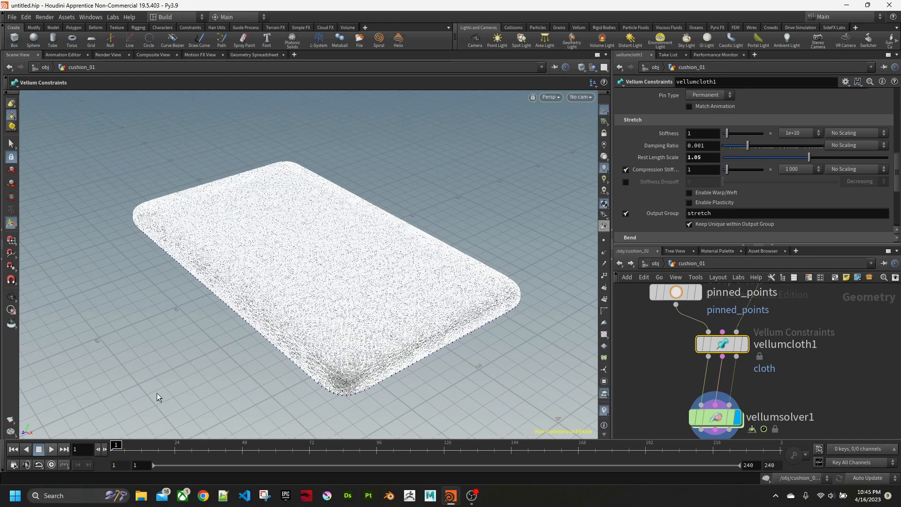
# - Play the vellumsolver1 simulation to frame 49 and inspect the tufted surface from the side and from above
pyautogui.click(716, 417)
pyautogui.click(51, 449)
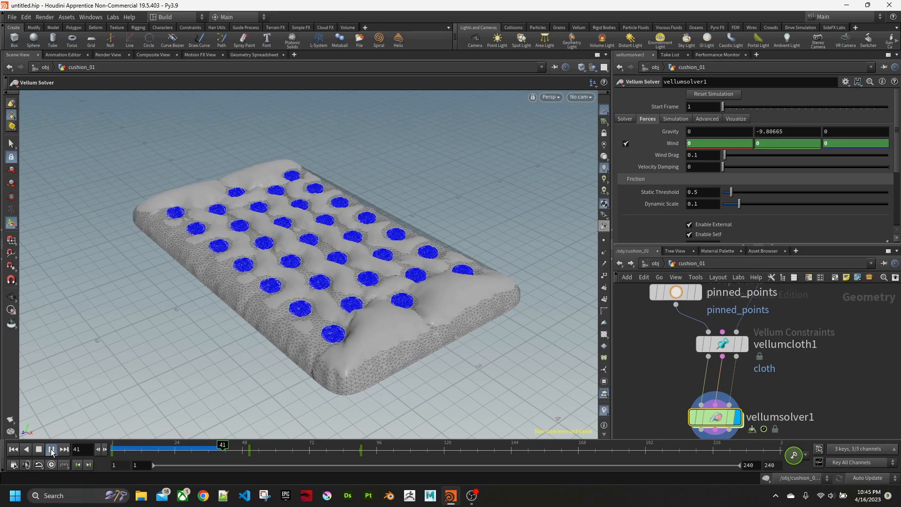
pyautogui.click(51, 452)
pyautogui.keyDown('alt'); pyautogui.moveTo(315, 281); pyautogui.dragTo(231, 264); pyautogui.keyUp('alt')
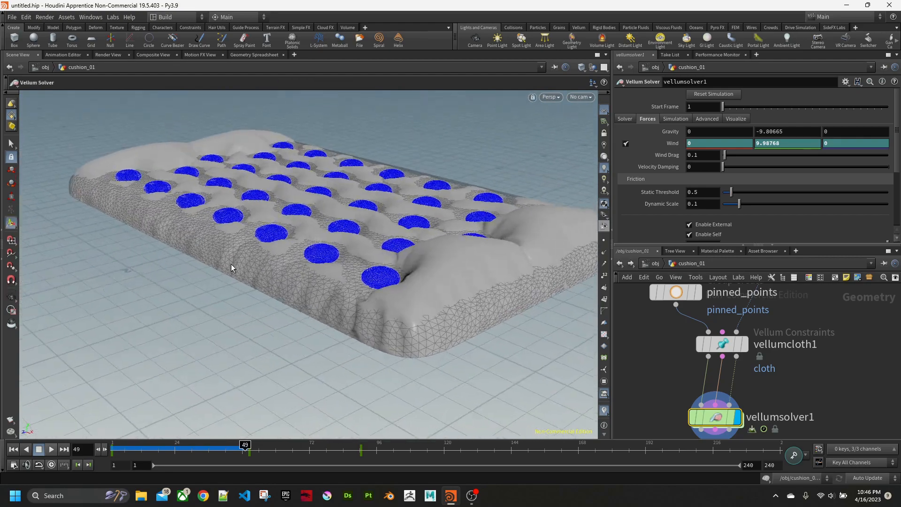
pyautogui.moveTo(480, 296); pyautogui.dragTo(453, 322)
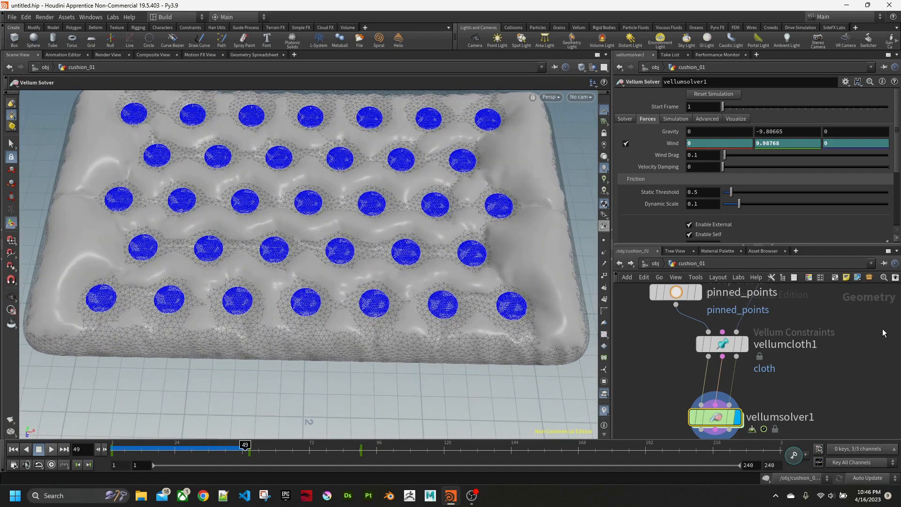
# - Select the transform2 node, return to frame 1 and display the copytopoints1 spheres over the cushion
pyautogui.moveTo(882, 333); pyautogui.dragTo(865, 429, button='middle')
pyautogui.moveTo(830, 346); pyautogui.dragTo(802, 423, button='middle')
pyautogui.scroll(-4, 812, 383)
pyautogui.moveTo(854, 355); pyautogui.dragTo(813, 396, button='middle')
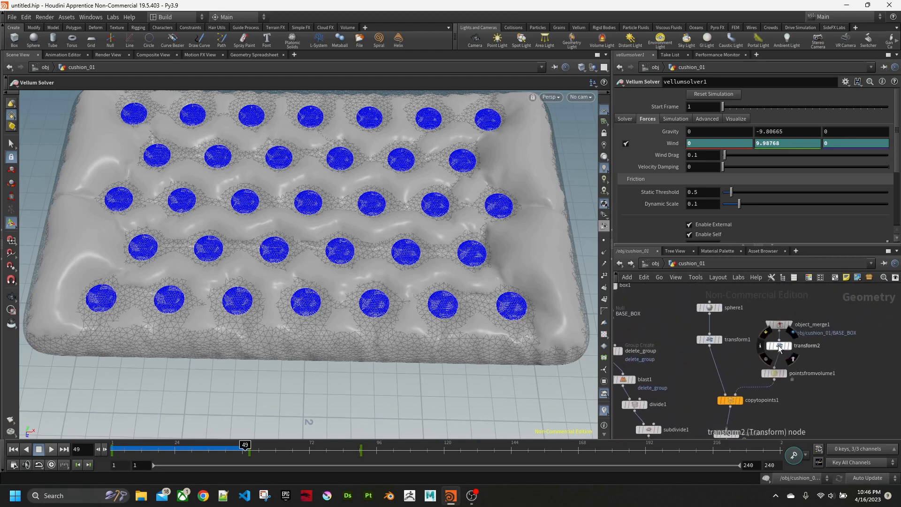
pyautogui.click(778, 344)
pyautogui.click(12, 450)
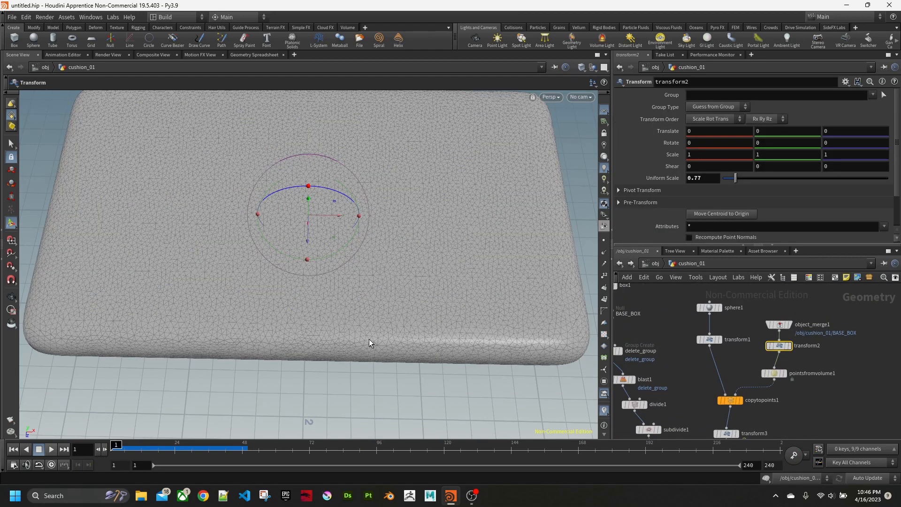
pyautogui.keyDown('alt'); pyautogui.moveTo(370, 340); pyautogui.dragTo(353, 277); pyautogui.keyUp('alt')
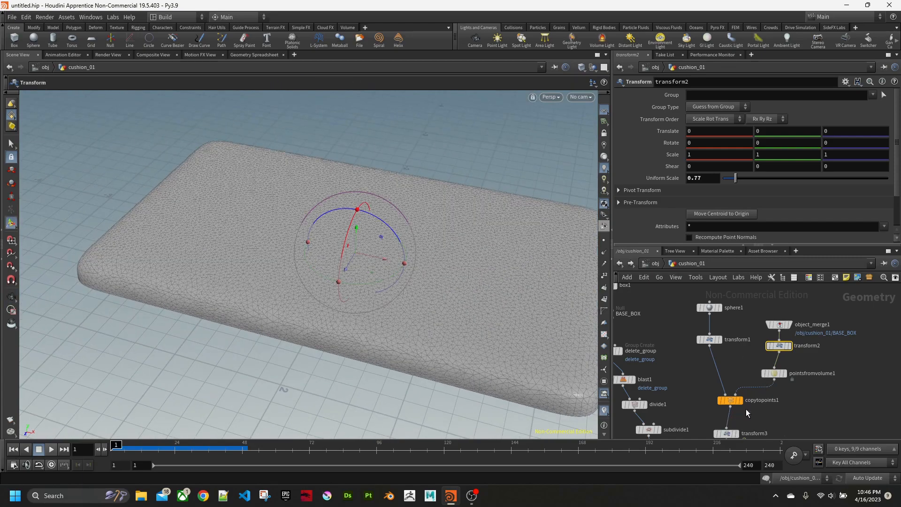
pyautogui.moveTo(745, 405)
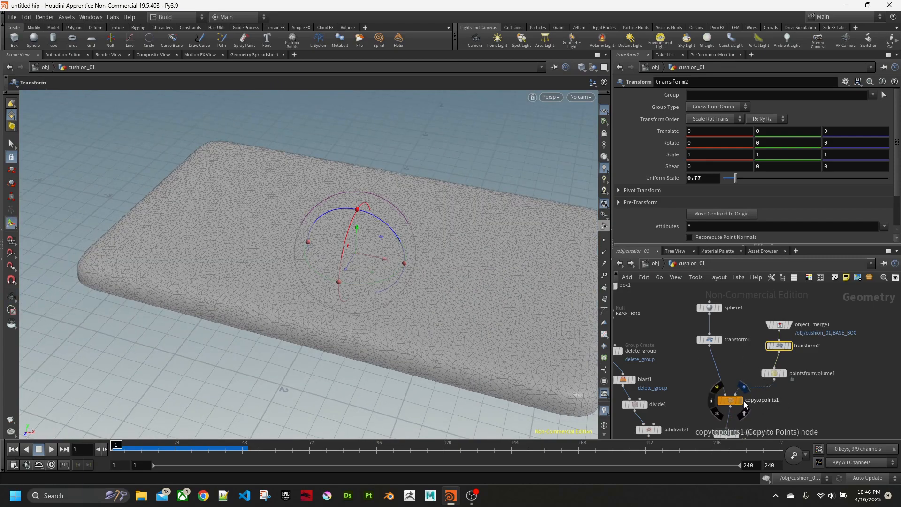
pyautogui.click(744, 388)
pyautogui.keyDown('alt'); pyautogui.moveTo(498, 314); pyautogui.dragTo(528, 298); pyautogui.keyUp('alt')
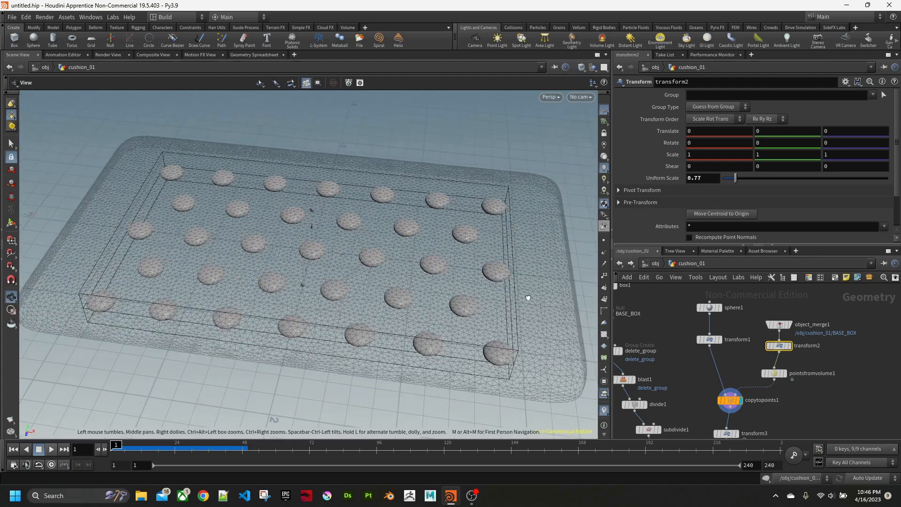
pyautogui.press('Return')
pyautogui.keyDown('alt'); pyautogui.moveTo(472, 291); pyautogui.dragTo(463, 283); pyautogui.keyUp('alt')
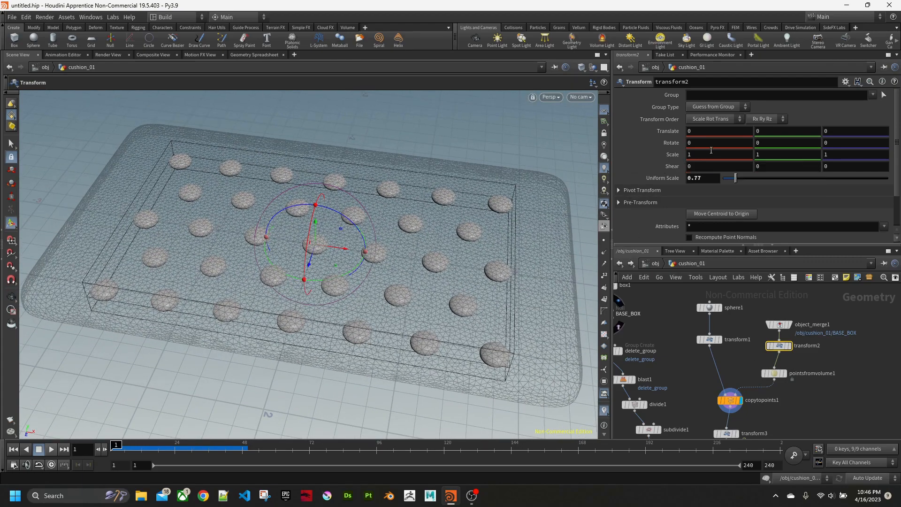
# - Set the X scale of transform2 to 1.2 to widen the volume holding the spheres, trying 1.1 first
pyautogui.click(715, 152)
pyautogui.write('.1')
pyautogui.press('Return')
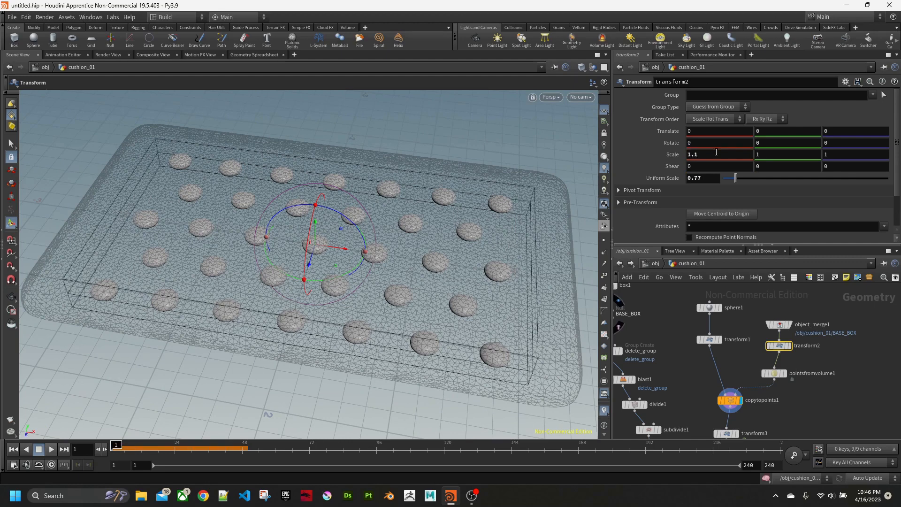
pyautogui.click(716, 152)
pyautogui.write('2')
pyautogui.press('Return')
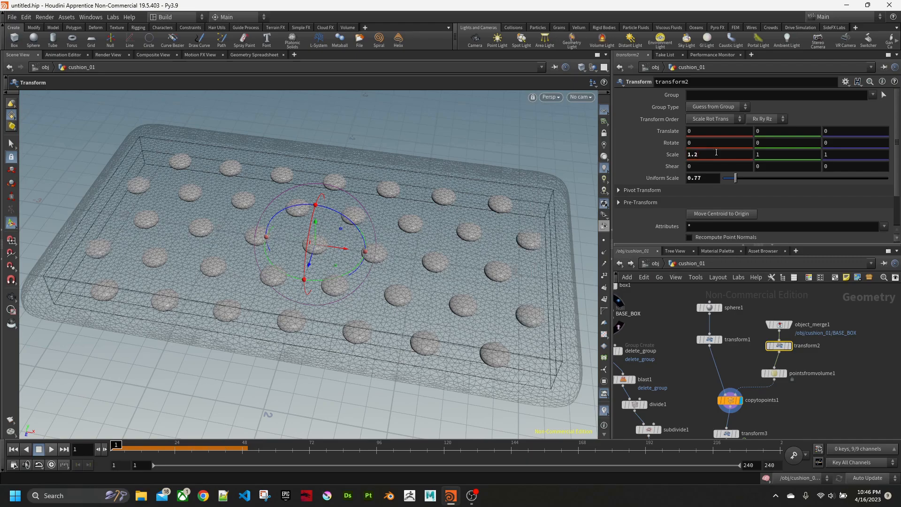
# - Examine the sphere layout against the cushion's edges and corners, and the mesh density around the spheres
pyautogui.keyDown('alt'); pyautogui.moveTo(362, 197); pyautogui.dragTo(395, 255); pyautogui.keyUp('alt')
pyautogui.keyDown('alt'); pyautogui.moveTo(396, 255); pyautogui.dragTo(370, 205, button='middle'); pyautogui.keyUp('alt')
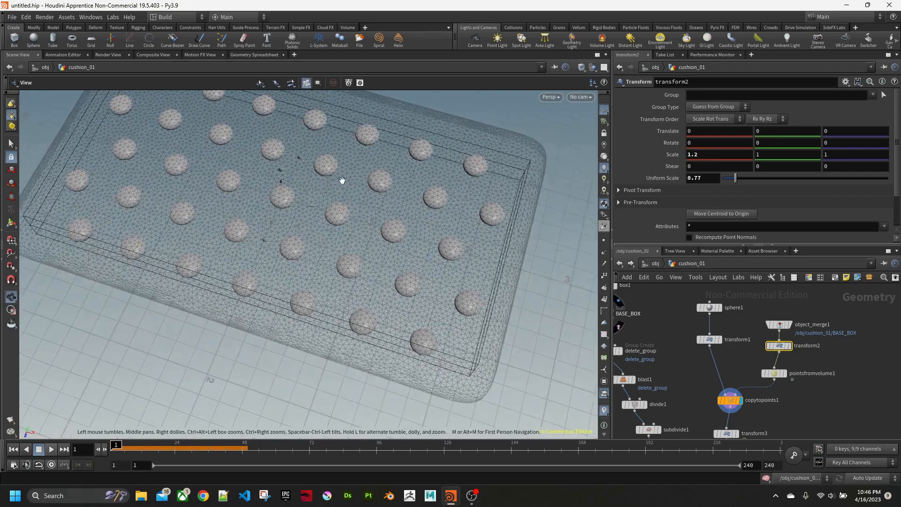
pyautogui.moveTo(342, 181)
pyautogui.keyDown('alt'); pyautogui.mouseDown()
pyautogui.moveTo(274, 129)
pyautogui.moveTo(316, 129)
pyautogui.moveTo(386, 208)
pyautogui.moveTo(365, 226)
pyautogui.moveTo(363, 203)
pyautogui.moveTo(301, 185)
pyautogui.moveTo(287, 124)
pyautogui.moveTo(347, 186)
pyautogui.mouseUp(); pyautogui.keyUp('alt')
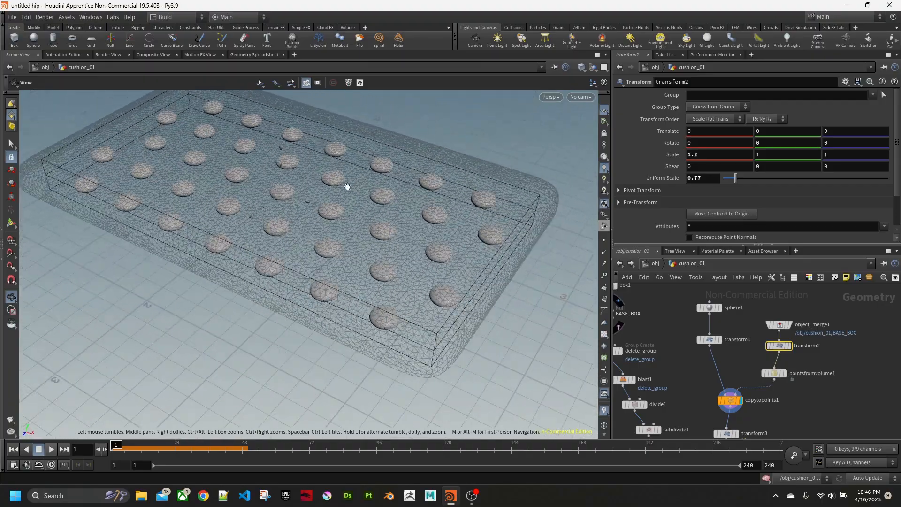
pyautogui.keyDown('alt'); pyautogui.moveTo(396, 260); pyautogui.dragTo(342, 179, button='right'); pyautogui.keyUp('alt')
pyautogui.keyDown('alt'); pyautogui.moveTo(342, 180); pyautogui.dragTo(346, 280); pyautogui.keyUp('alt')
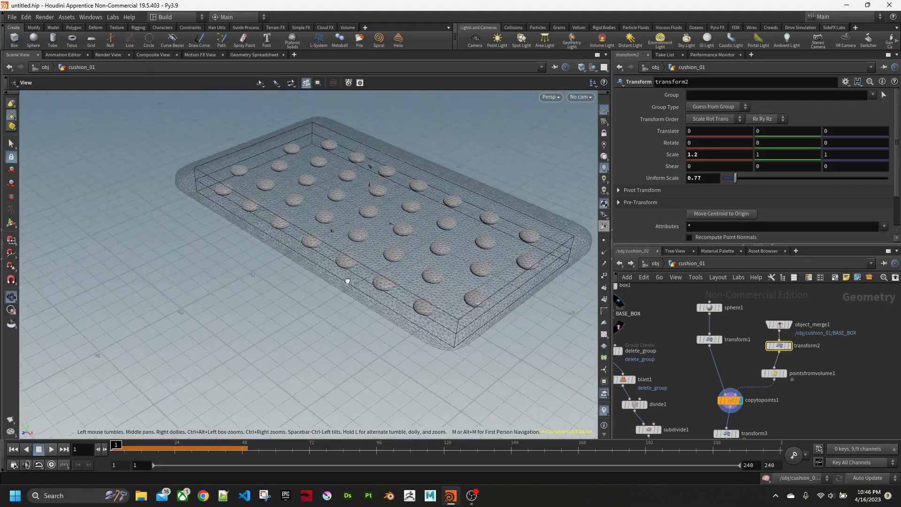
pyautogui.moveTo(814, 412); pyautogui.dragTo(805, 336, button='middle')
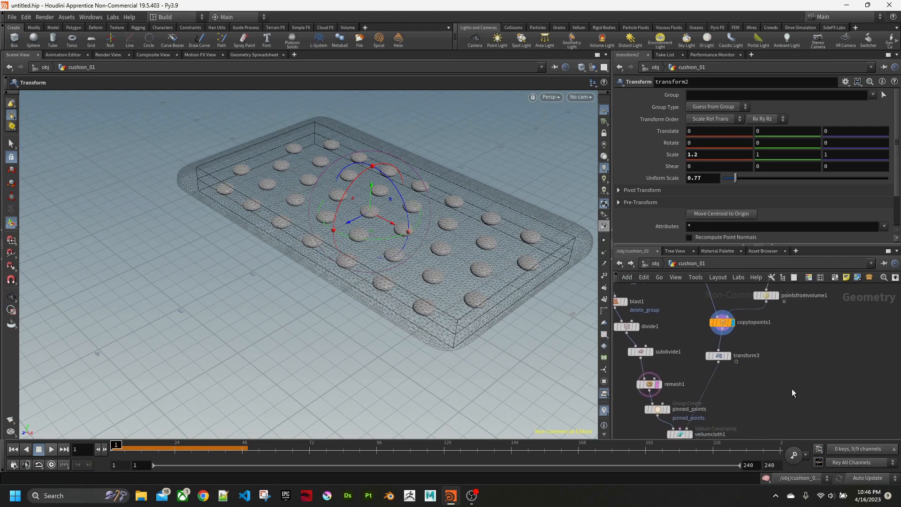
pyautogui.moveTo(792, 390)
pyautogui.mouseDown(button='middle')
pyautogui.moveTo(807, 355)
pyautogui.moveTo(801, 376)
pyautogui.moveTo(770, 366)
pyautogui.moveTo(758, 378)
pyautogui.mouseUp(button='middle')
pyautogui.keyDown('alt'); pyautogui.moveTo(361, 282); pyautogui.dragTo(462, 304, button='right'); pyautogui.keyUp('alt')
pyautogui.keyDown('alt'); pyautogui.moveTo(462, 304); pyautogui.dragTo(410, 300, button='middle'); pyautogui.keyUp('alt')
pyautogui.keyDown('alt'); pyautogui.moveTo(410, 300); pyautogui.dragTo(488, 284, button='right'); pyautogui.keyUp('alt')
pyautogui.keyDown('alt'); pyautogui.moveTo(488, 284); pyautogui.dragTo(428, 265, button='middle'); pyautogui.keyUp('alt')
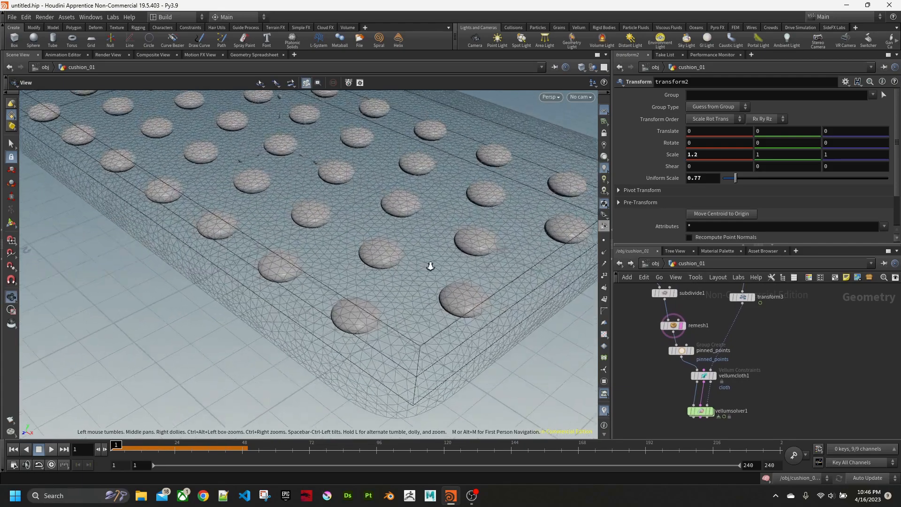
pyautogui.keyDown('alt'); pyautogui.moveTo(428, 266); pyautogui.dragTo(479, 260, button='right'); pyautogui.keyUp('alt')
pyautogui.keyDown('alt'); pyautogui.moveTo(438, 259); pyautogui.dragTo(456, 282); pyautogui.keyUp('alt')
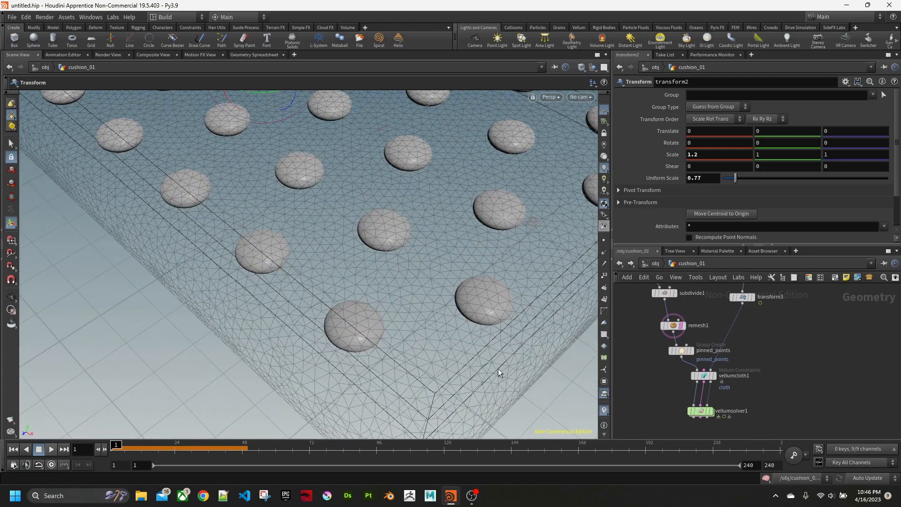
pyautogui.scroll(-10, 395, 331)
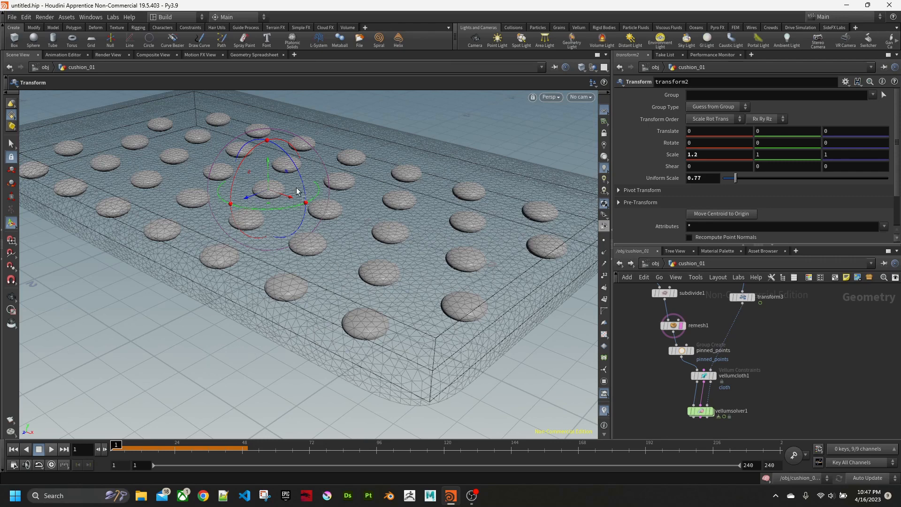
pyautogui.keyDown('alt'); pyautogui.moveTo(304, 269); pyautogui.dragTo(313, 296); pyautogui.keyUp('alt')
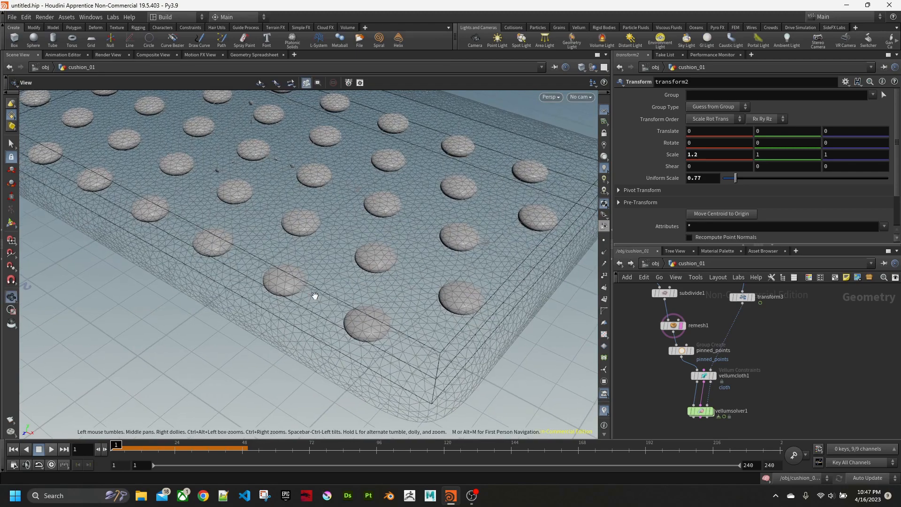
# - Display vellumsolver1 again and set the Target Size of remesh1 to 0.02
pyautogui.click(710, 411)
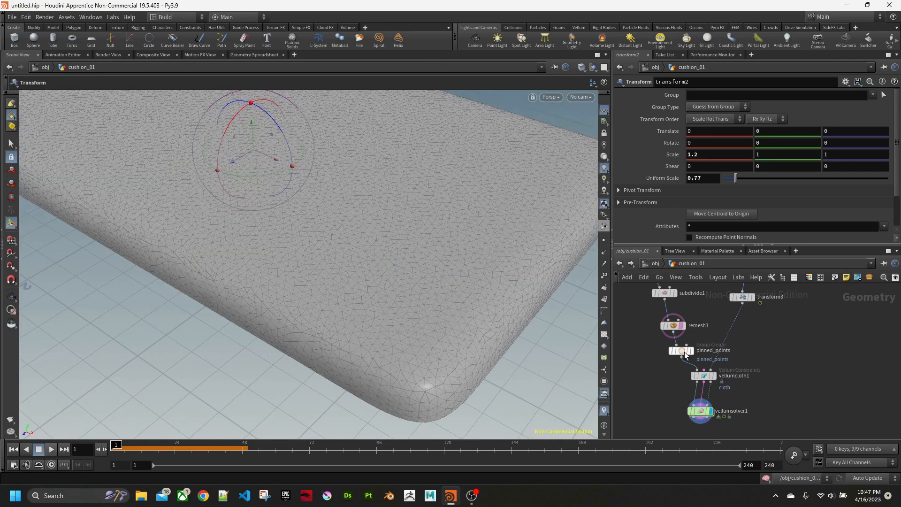
pyautogui.click(673, 325)
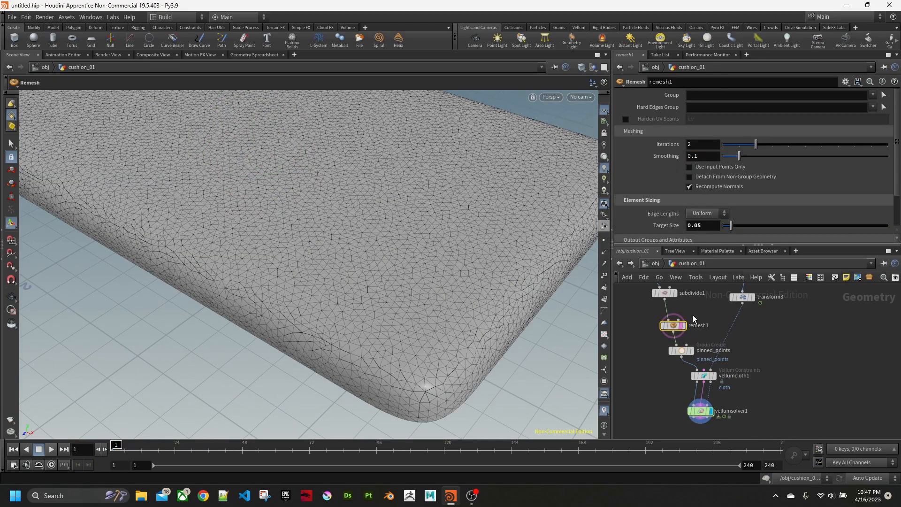
pyautogui.doubleClick(706, 225)
pyautogui.write('0.02')
pyautogui.press('Return')
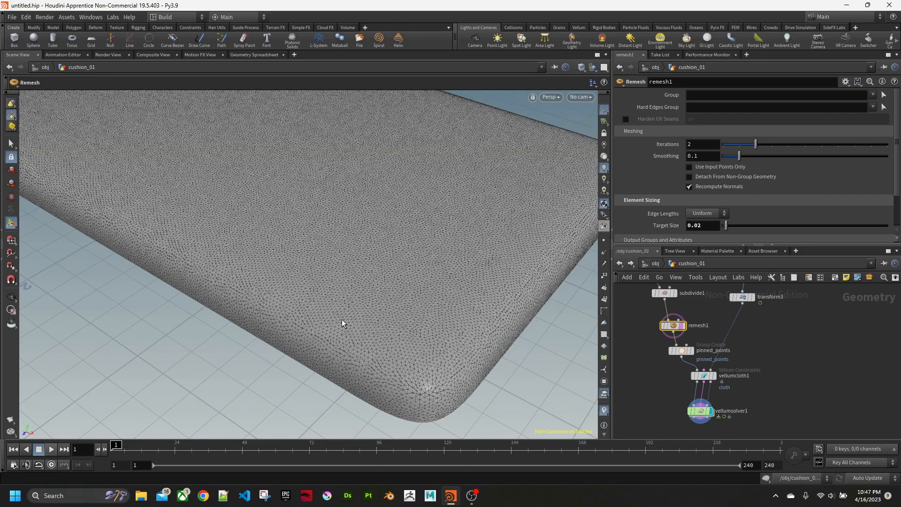
# - Select vellumsolver1 and play the simulation to frame 70 with the finer mesh
pyautogui.click(699, 412)
pyautogui.press('Escape')
pyautogui.moveTo(326, 342); pyautogui.dragTo(328, 364)
pyautogui.press('Return')
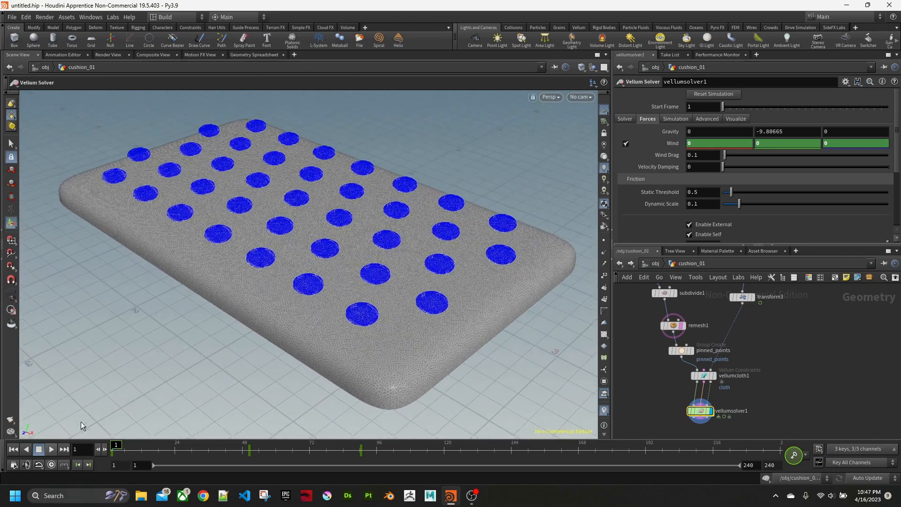
pyautogui.click(51, 450)
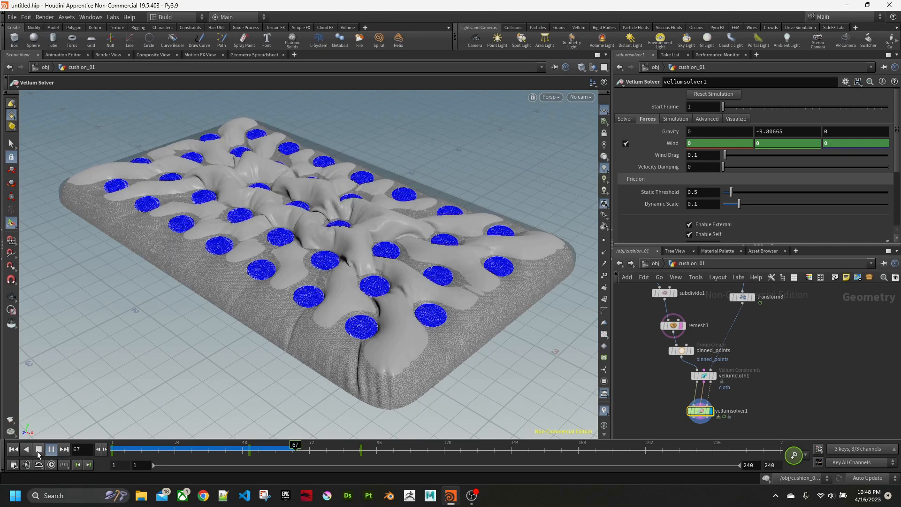
pyautogui.click(38, 450)
# - Examine the cushion's folds and pinned spots at frame 70 from several angles
pyautogui.press('Escape')
pyautogui.moveTo(357, 266); pyautogui.dragTo(300, 228)
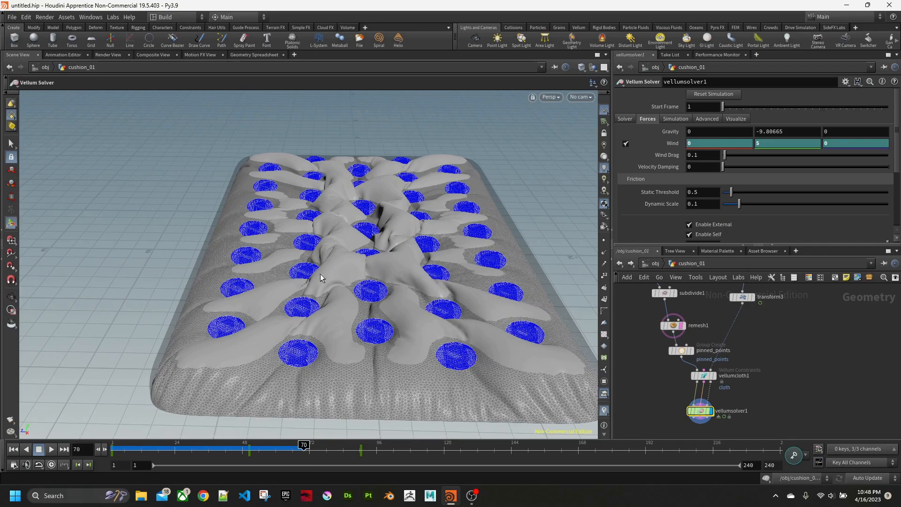
pyautogui.moveTo(318, 287); pyautogui.dragTo(340, 270)
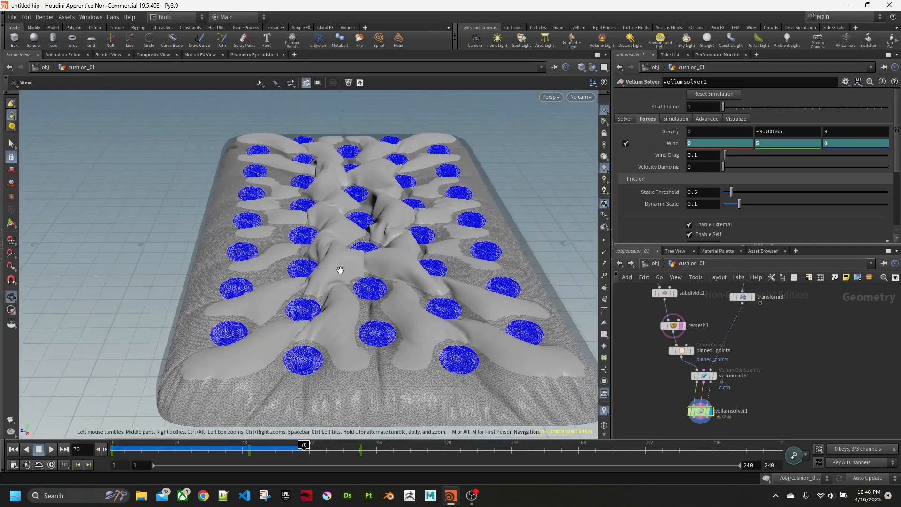
pyautogui.moveTo(342, 328); pyautogui.dragTo(421, 324)
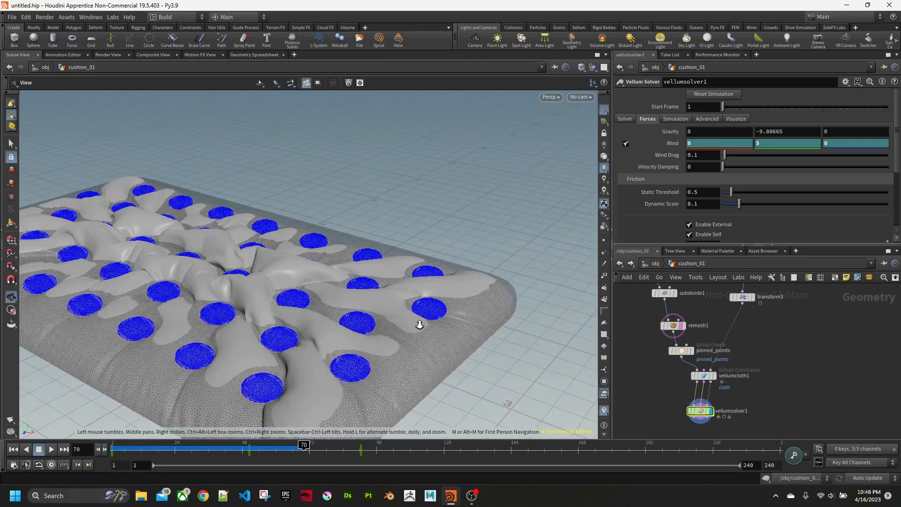
pyautogui.moveTo(420, 324); pyautogui.dragTo(286, 336, button='right')
pyautogui.moveTo(286, 336); pyautogui.dragTo(380, 298, button='middle')
pyautogui.moveTo(380, 298); pyautogui.dragTo(367, 316)
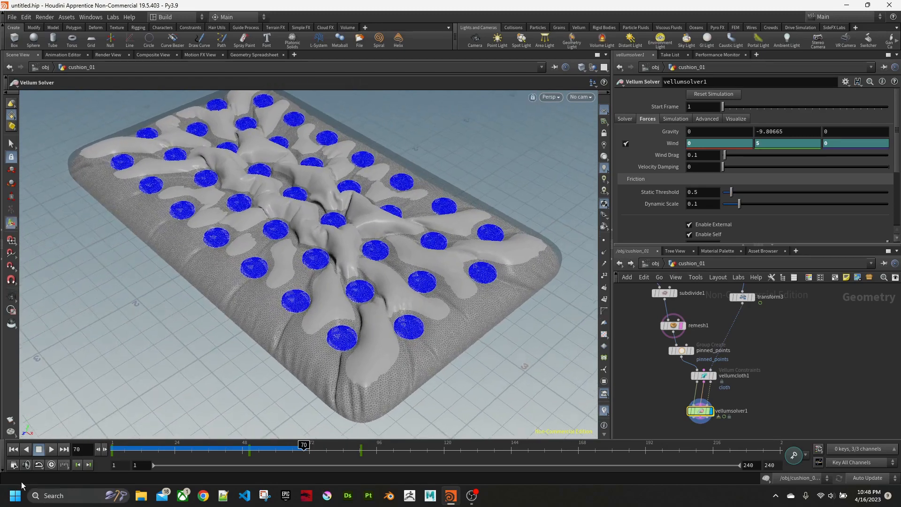
# - Return to frame 1 and enable the ground plane in vellumsolver1's collision settings, with its position at 0, 0, 0
pyautogui.click(13, 448)
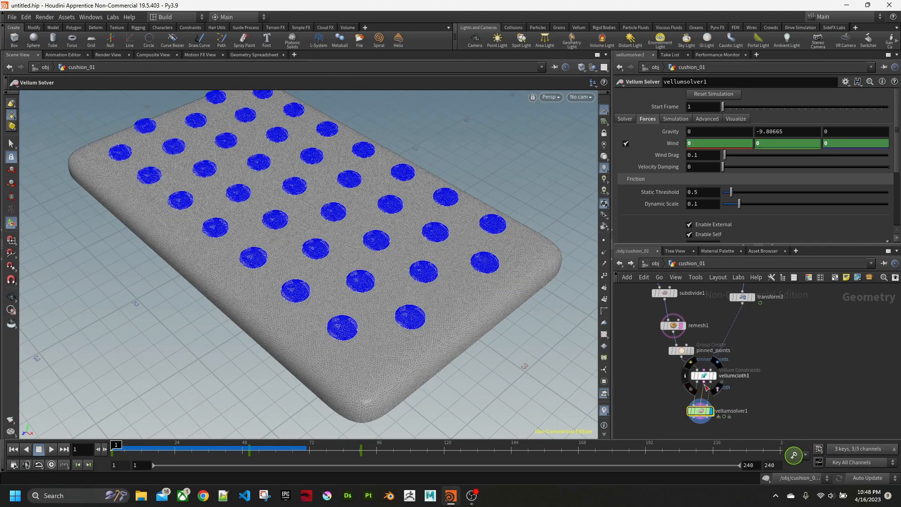
pyautogui.click(624, 119)
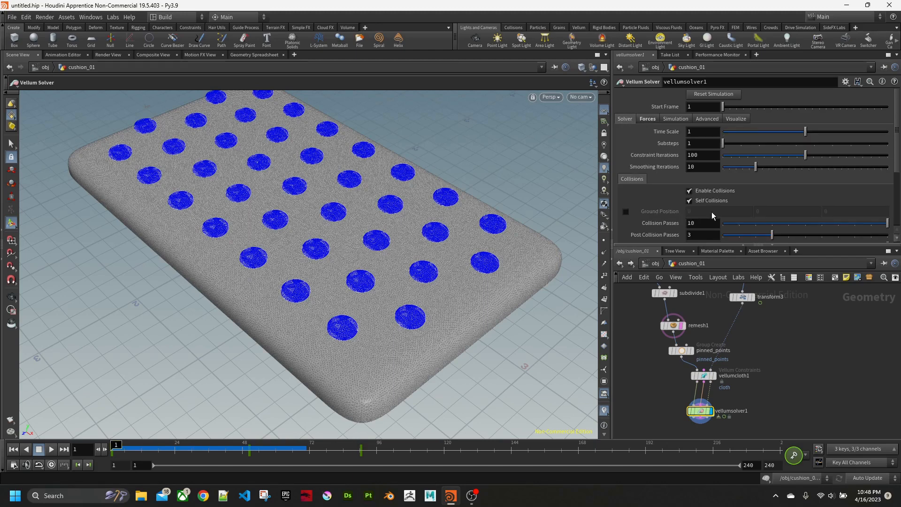
pyautogui.scroll(-3, 674, 208)
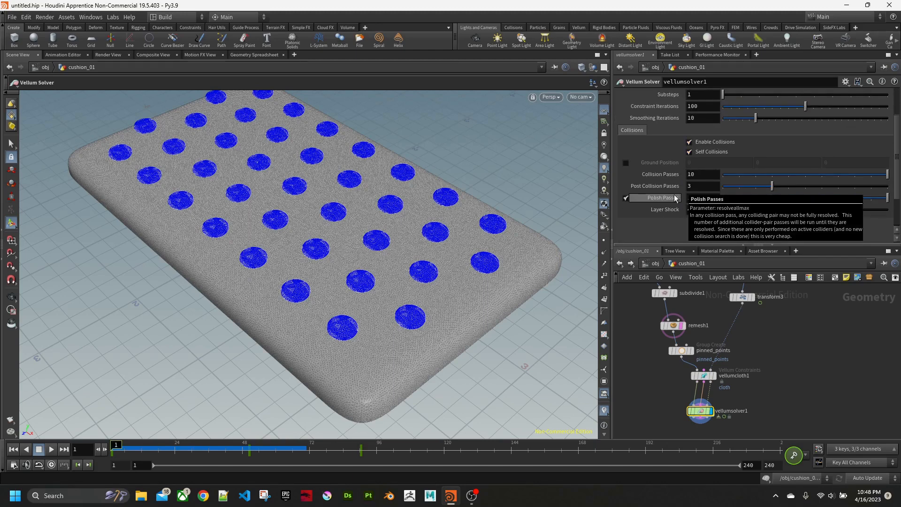
pyautogui.scroll(1, 674, 198)
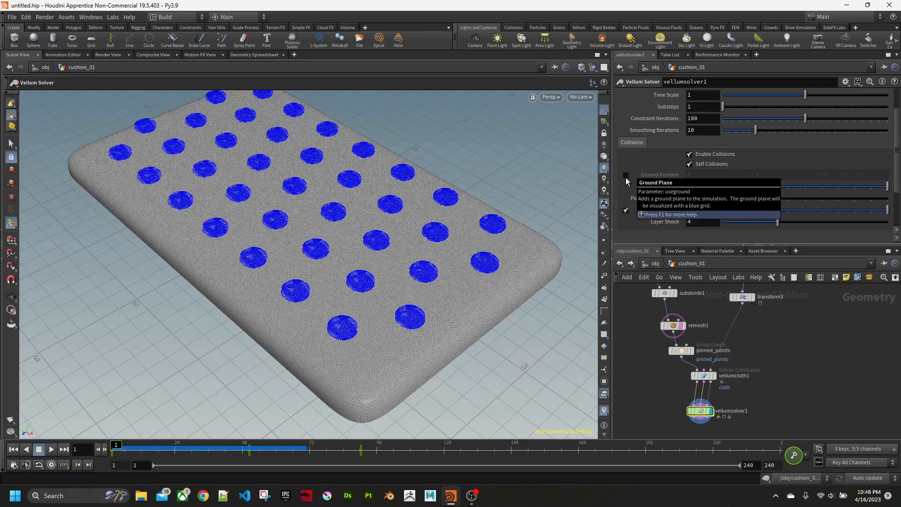
pyautogui.click(625, 175)
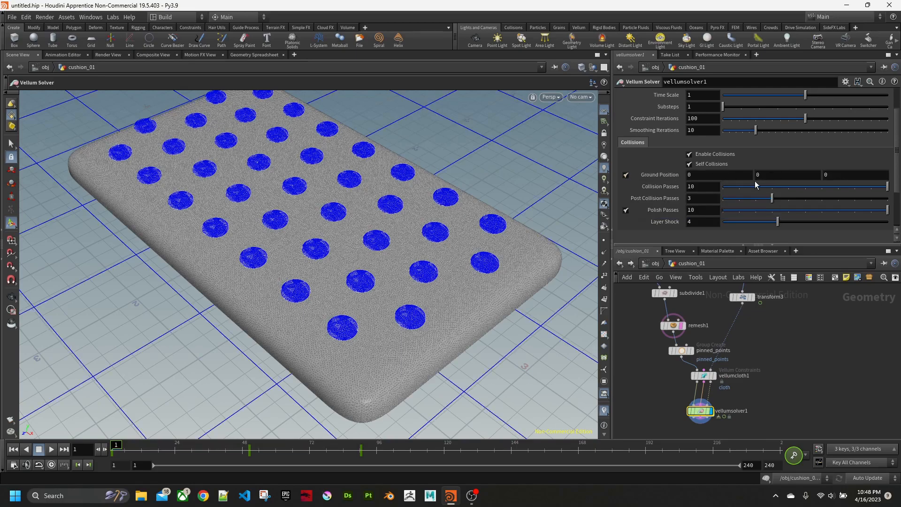
# - Play the simulation with the ground plane enabled up to frame 62 and examine the cushion's sides and pressed spots
pyautogui.keyDown('alt'); pyautogui.moveTo(326, 258); pyautogui.dragTo(316, 231); pyautogui.keyUp('alt')
pyautogui.keyDown('alt'); pyautogui.moveTo(366, 244); pyautogui.dragTo(286, 250, button='right'); pyautogui.keyUp('alt')
pyautogui.moveTo(286, 250); pyautogui.dragTo(378, 247)
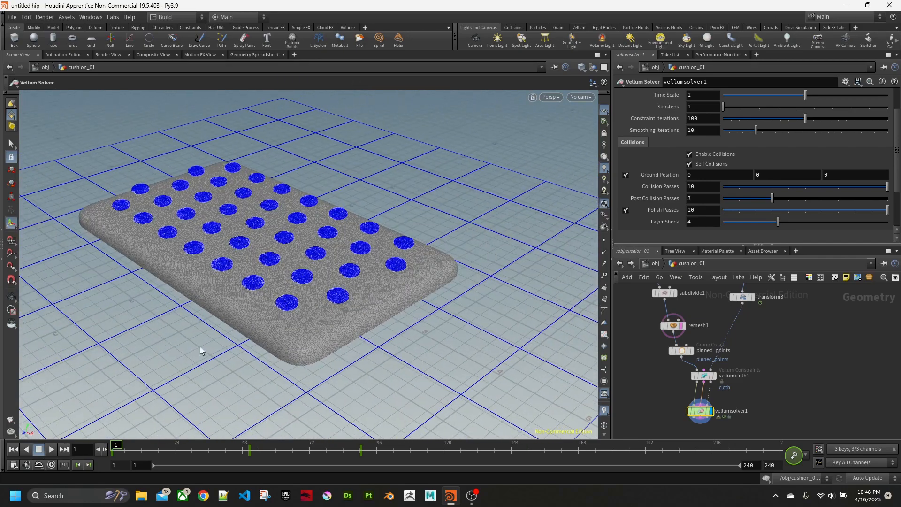
pyautogui.click(52, 449)
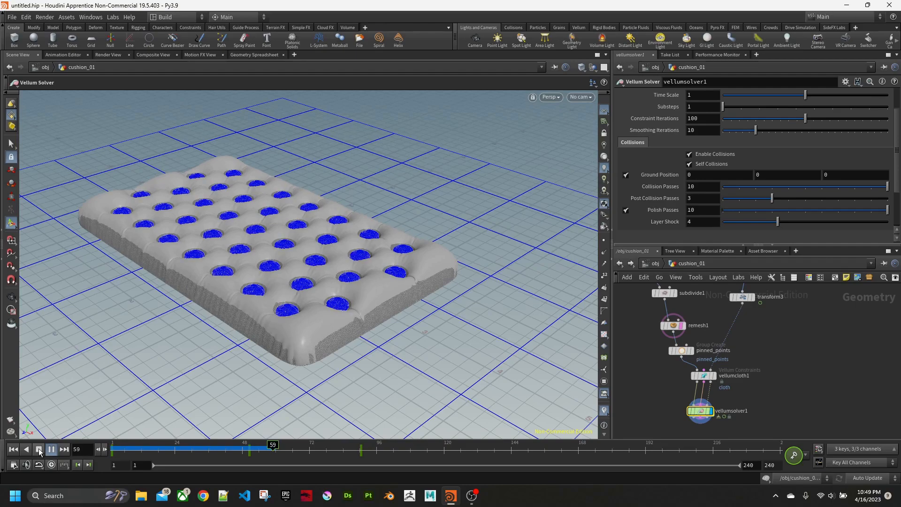
pyautogui.click(39, 449)
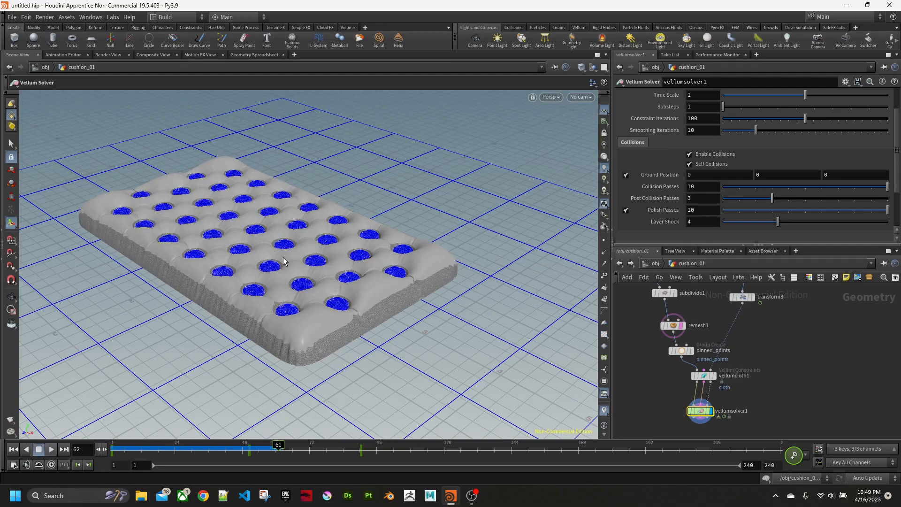
pyautogui.keyDown('alt'); pyautogui.moveTo(283, 257); pyautogui.dragTo(250, 251); pyautogui.keyUp('alt')
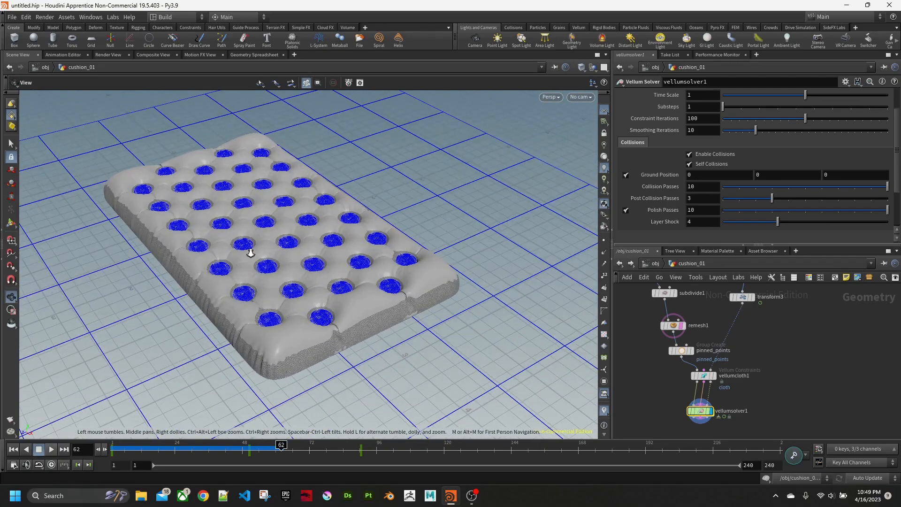
pyautogui.keyDown('alt'); pyautogui.moveTo(250, 251); pyautogui.dragTo(454, 280, button='right'); pyautogui.keyUp('alt')
pyautogui.keyDown('alt'); pyautogui.moveTo(454, 280); pyautogui.dragTo(372, 209); pyautogui.keyUp('alt')
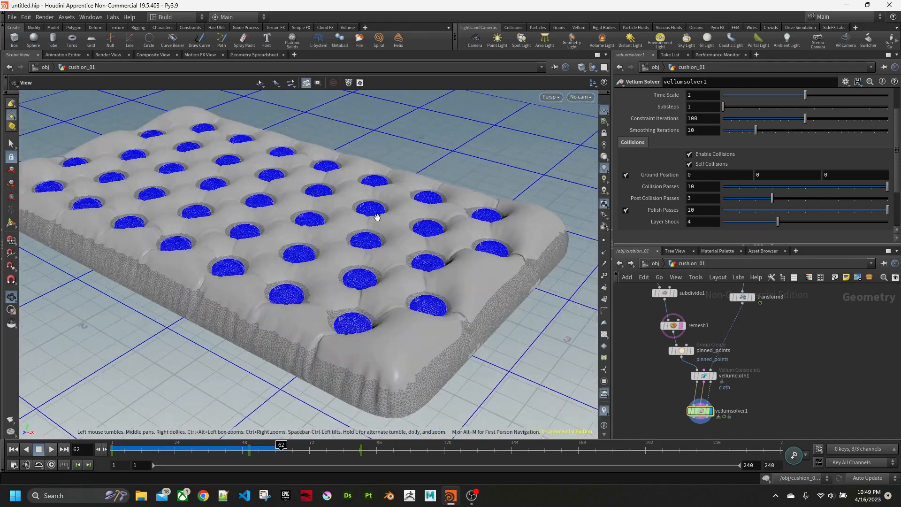
pyautogui.press('Return')
# - Add a Merge node below vellumsolver1
pyautogui.moveTo(832, 395); pyautogui.dragTo(801, 333, button='middle')
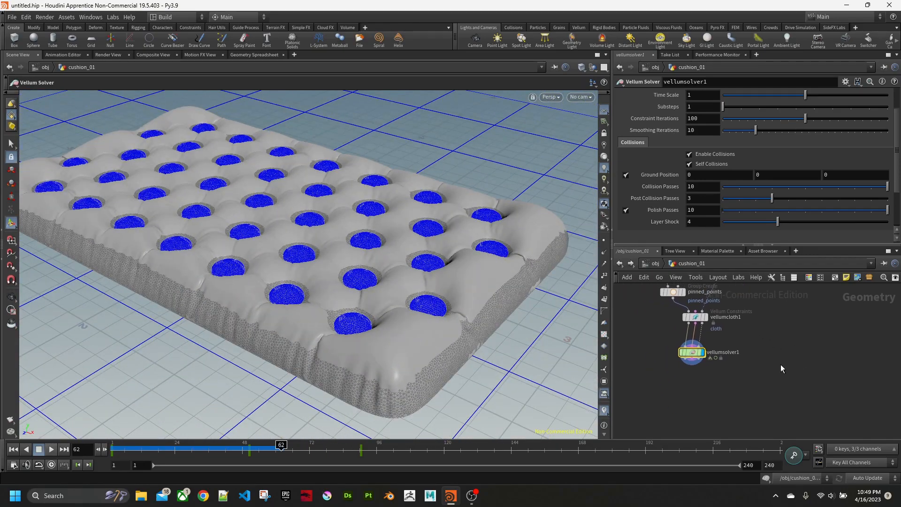
pyautogui.press('Tab')
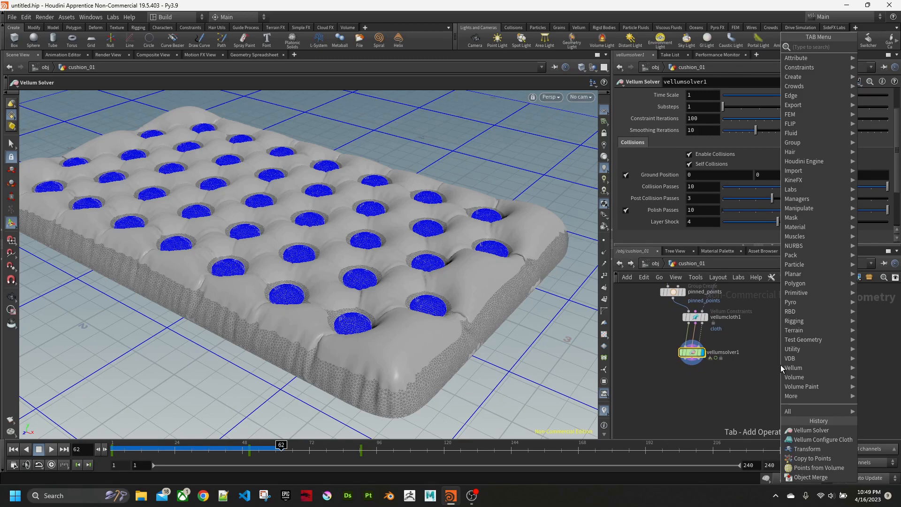
pyautogui.write('merge')
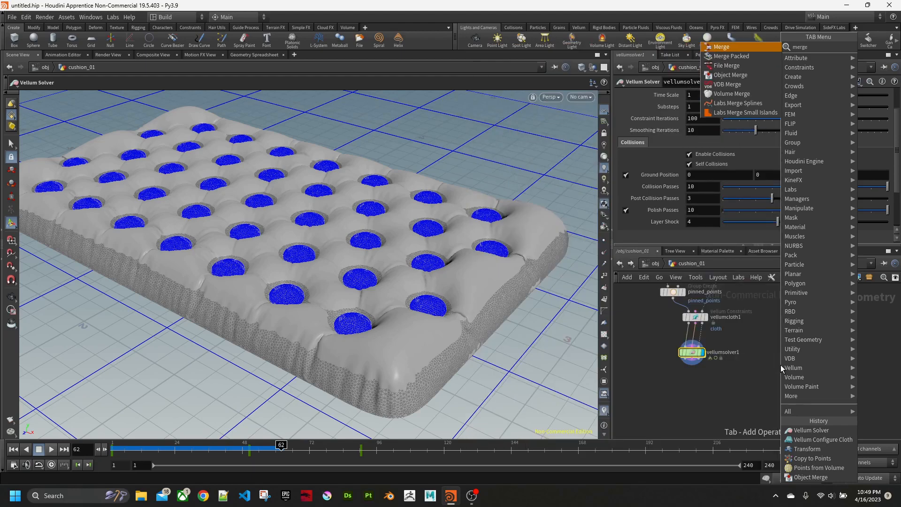
pyautogui.press('Return')
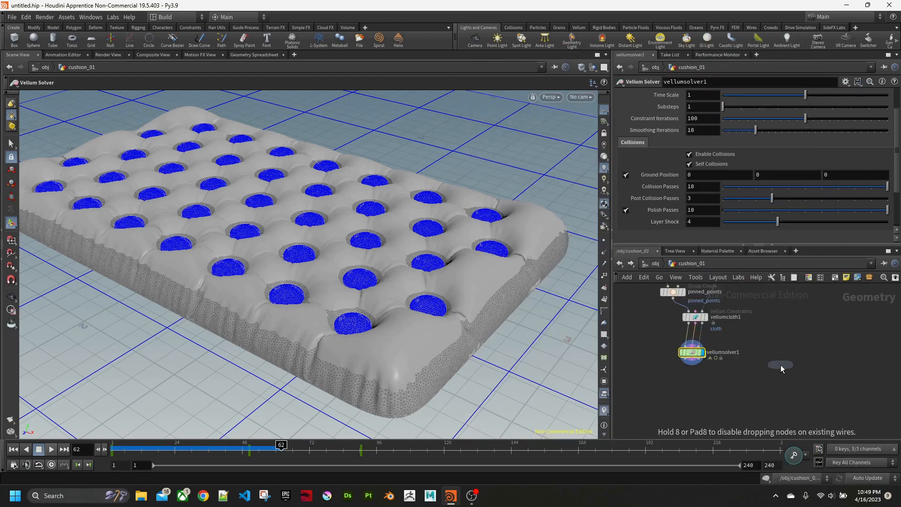
pyautogui.click(725, 410)
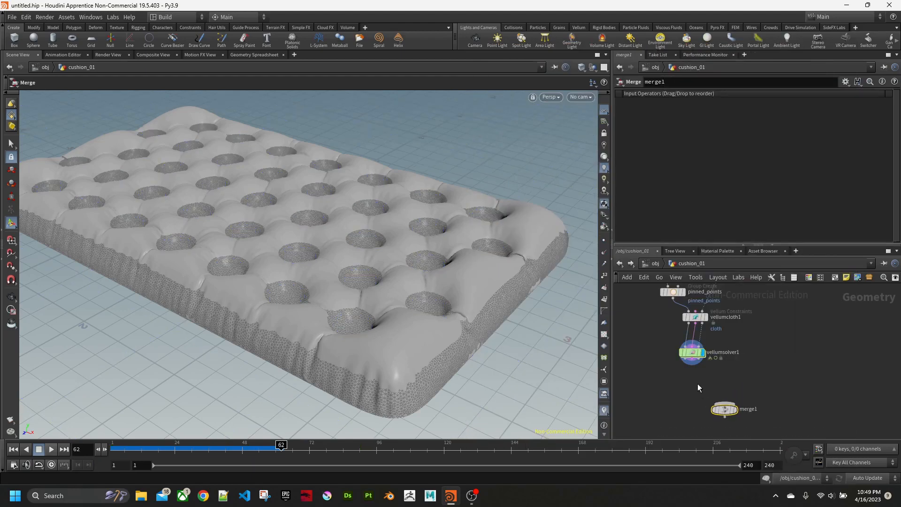
# - Move merge1 slightly lower and connect vellumsolver1's first output to its input
pyautogui.moveTo(761, 333)
pyautogui.mouseDown(button='middle')
pyautogui.moveTo(726, 427)
pyautogui.moveTo(742, 408)
pyautogui.moveTo(744, 320)
pyautogui.mouseUp(button='middle')
pyautogui.moveTo(750, 382); pyautogui.dragTo(753, 357, button='middle')
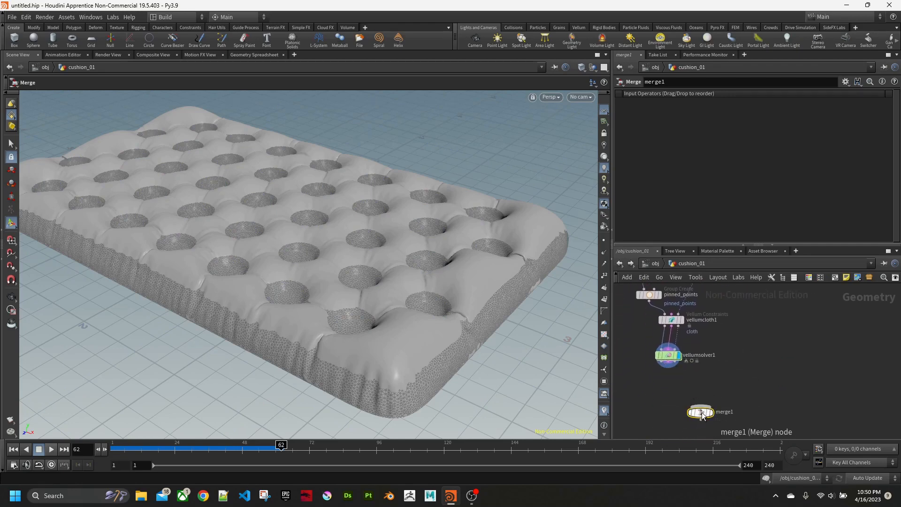
pyautogui.moveTo(700, 411); pyautogui.dragTo(702, 427)
pyautogui.moveTo(705, 402); pyautogui.dragTo(706, 364, button='middle')
pyautogui.scroll(2, 710, 366)
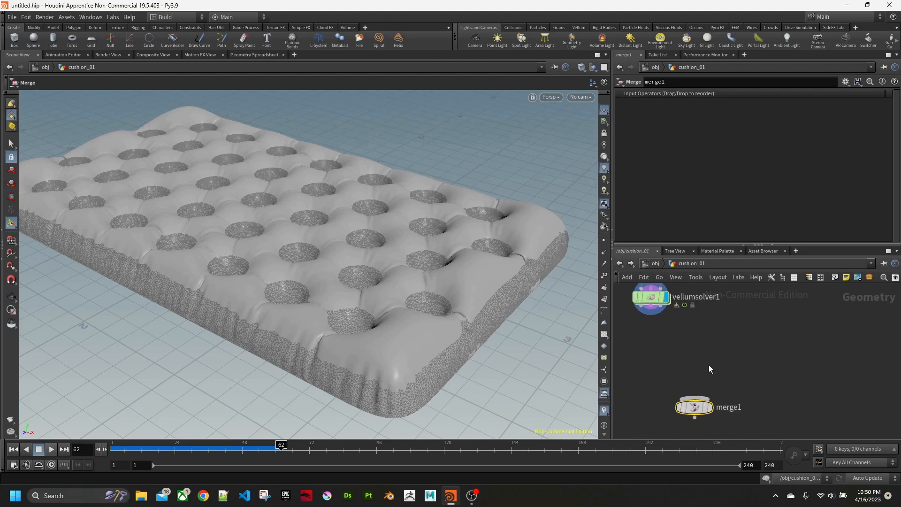
pyautogui.moveTo(641, 308); pyautogui.dragTo(664, 370)
pyautogui.click(694, 399)
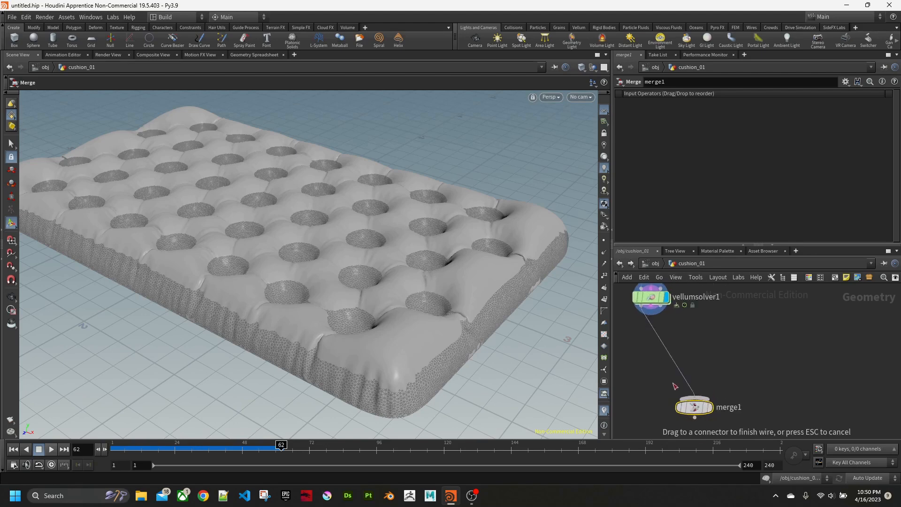
# - Add a Null named BUTTON_MESH and insert it into the wire between transform3 and vellumcloth1
pyautogui.moveTo(770, 351); pyautogui.dragTo(773, 421, button='middle')
pyautogui.scroll(-3, 767, 379)
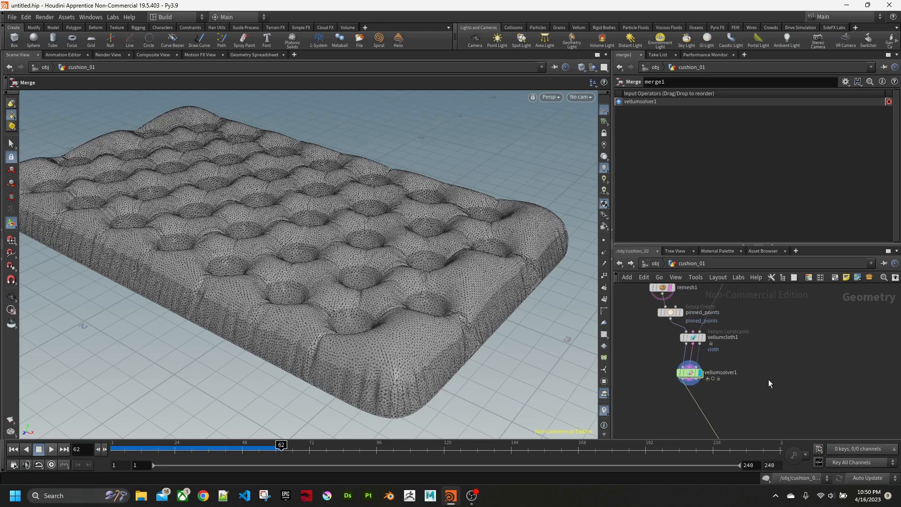
pyautogui.press('Tab')
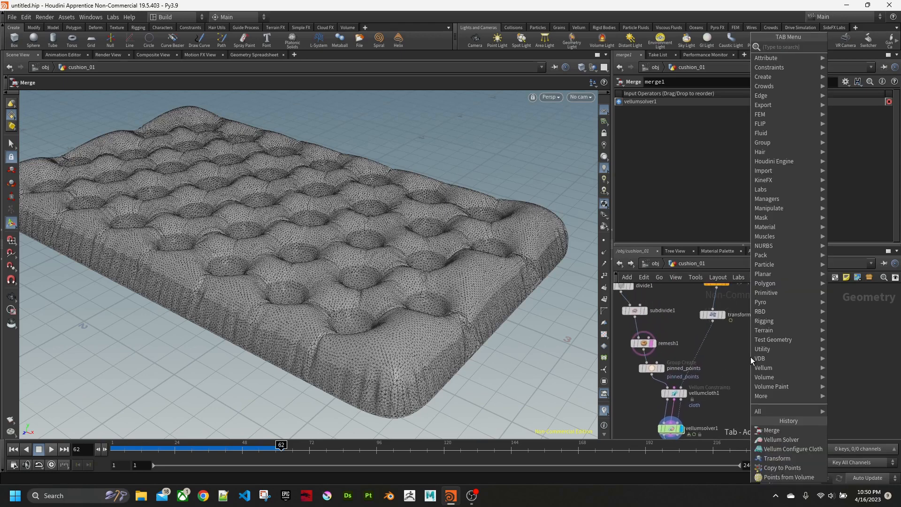
pyautogui.write('null')
pyautogui.press('Return')
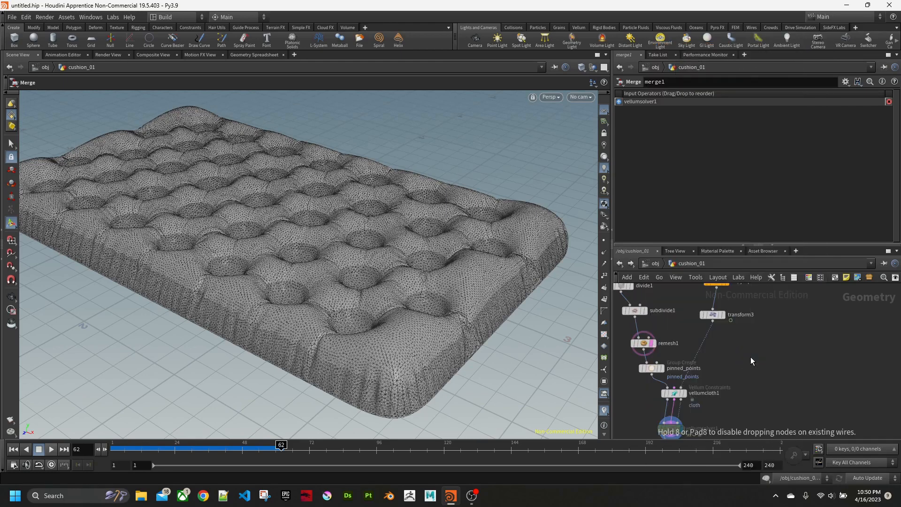
pyautogui.click(751, 356)
pyautogui.doubleClick(769, 357)
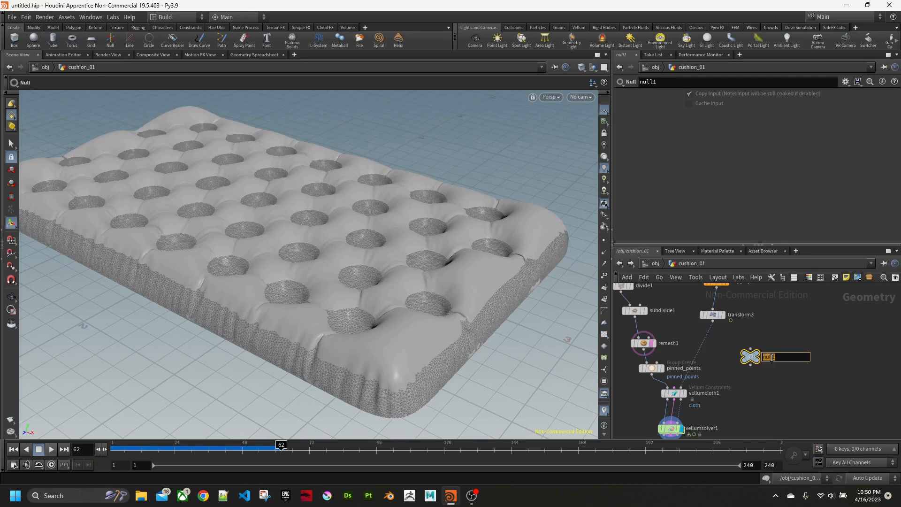
pyautogui.write('BUTTON_MESH')
pyautogui.press('Return')
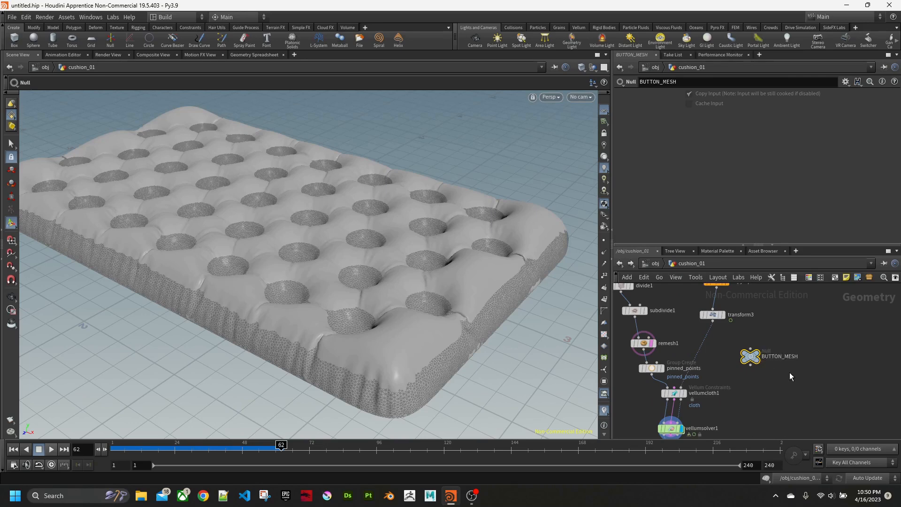
pyautogui.moveTo(753, 362); pyautogui.dragTo(705, 342)
# - Add an Object Merge node near merge1 and set its Object 1 to /obj/cushion_01/BUTTON_MESH
pyautogui.moveTo(773, 331); pyautogui.dragTo(750, 357, button='middle')
pyautogui.moveTo(748, 397)
pyautogui.mouseDown(button='middle')
pyautogui.moveTo(757, 317)
pyautogui.moveTo(766, 348)
pyautogui.moveTo(769, 335)
pyautogui.mouseUp(button='middle')
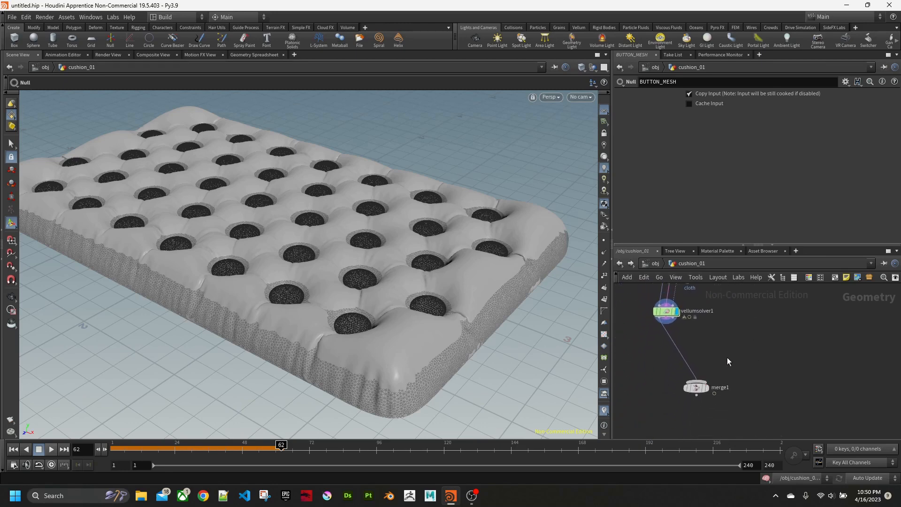
pyautogui.press('Tab')
pyautogui.write('OB')
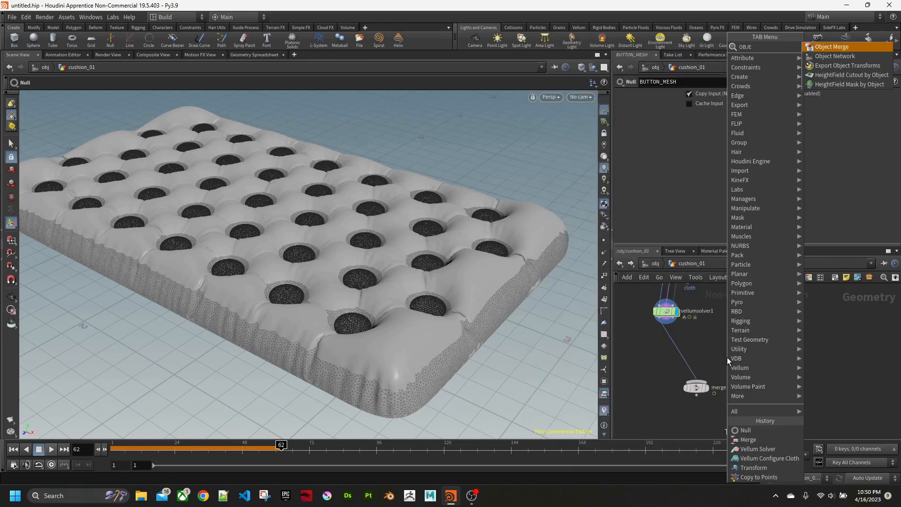
pyautogui.press('Return')
pyautogui.click(727, 356)
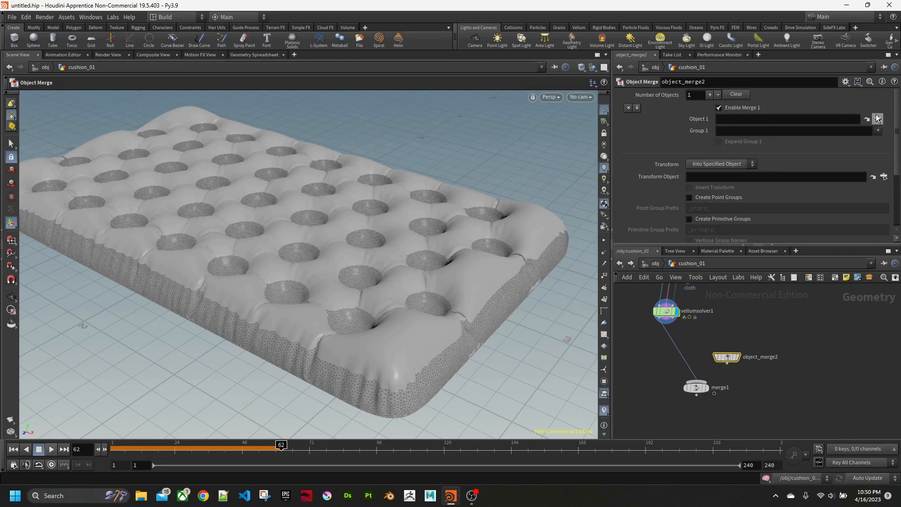
pyautogui.click(878, 119)
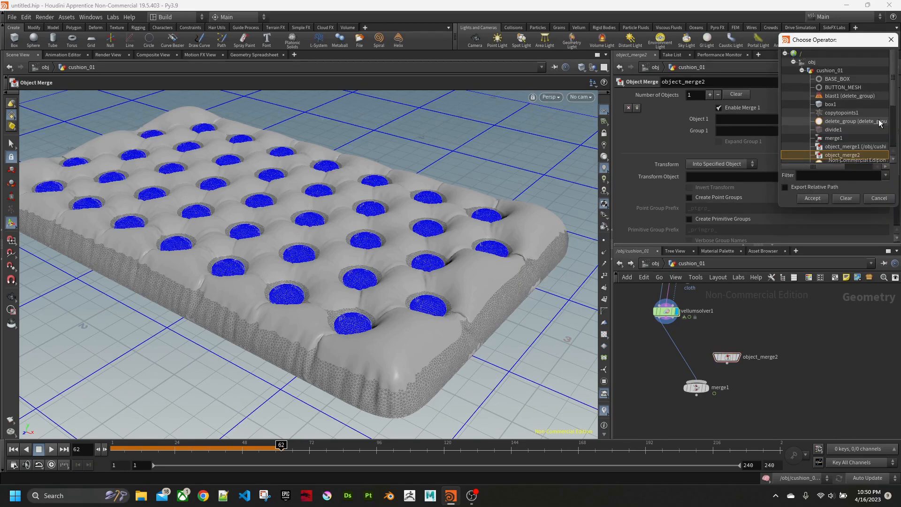
pyautogui.click(840, 88)
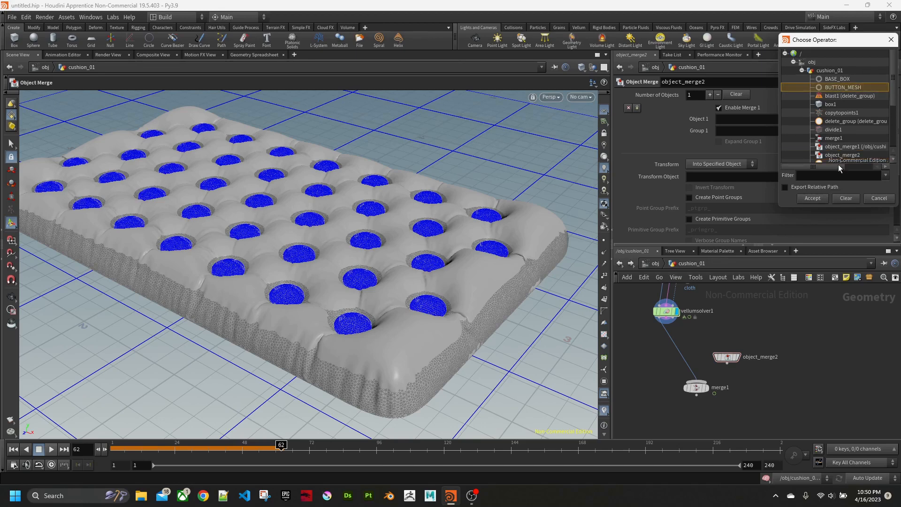
pyautogui.click(812, 198)
# - Connect object_merge2 to merge1 and display the merged cushion and buttons
pyautogui.moveTo(727, 363); pyautogui.dragTo(704, 389)
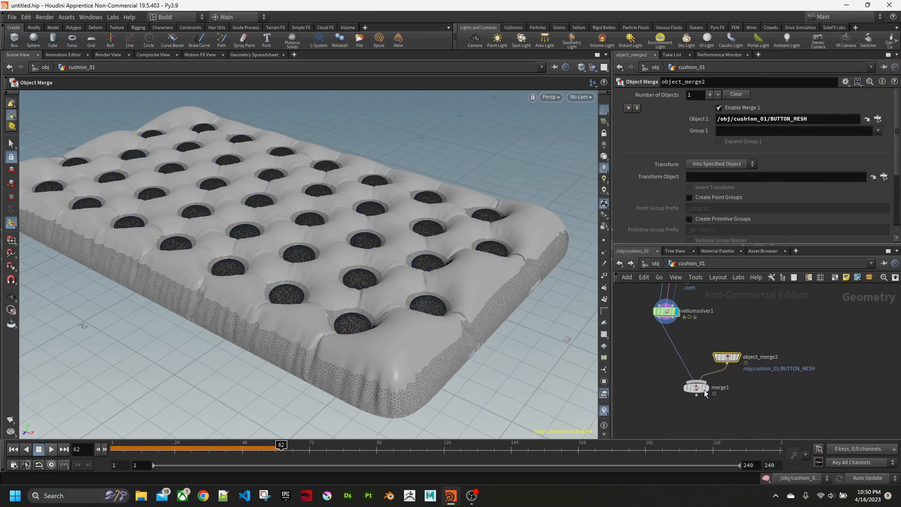
pyautogui.click(707, 388)
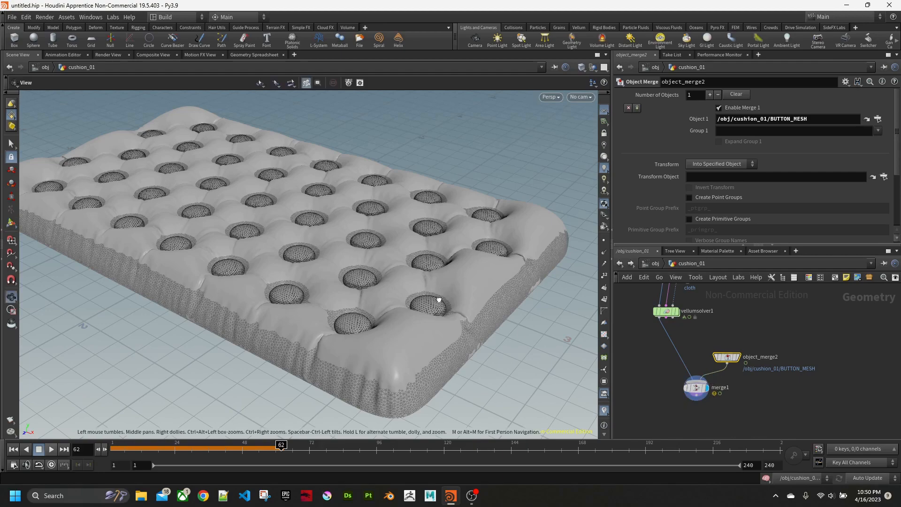
pyautogui.keyDown('alt'); pyautogui.moveTo(439, 299); pyautogui.dragTo(479, 330); pyautogui.keyUp('alt')
pyautogui.click(698, 388)
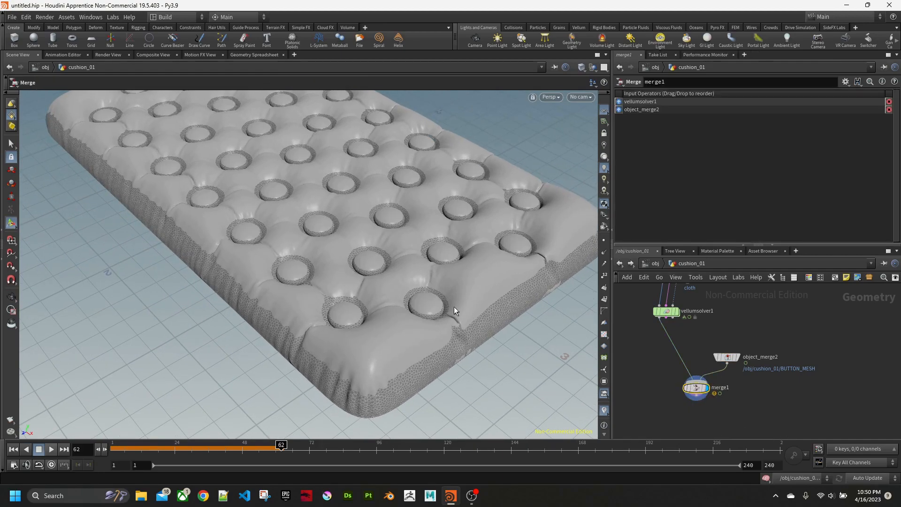
# - Turn off the template display of remesh1 and inspect the cushion with its buttons from several angles
pyautogui.keyDown('alt'); pyautogui.moveTo(454, 305); pyautogui.dragTo(386, 294, button='right'); pyautogui.keyUp('alt')
pyautogui.keyDown('alt'); pyautogui.moveTo(431, 323); pyautogui.dragTo(378, 326, button='middle'); pyautogui.keyUp('alt')
pyautogui.moveTo(710, 333); pyautogui.dragTo(738, 435, button='middle')
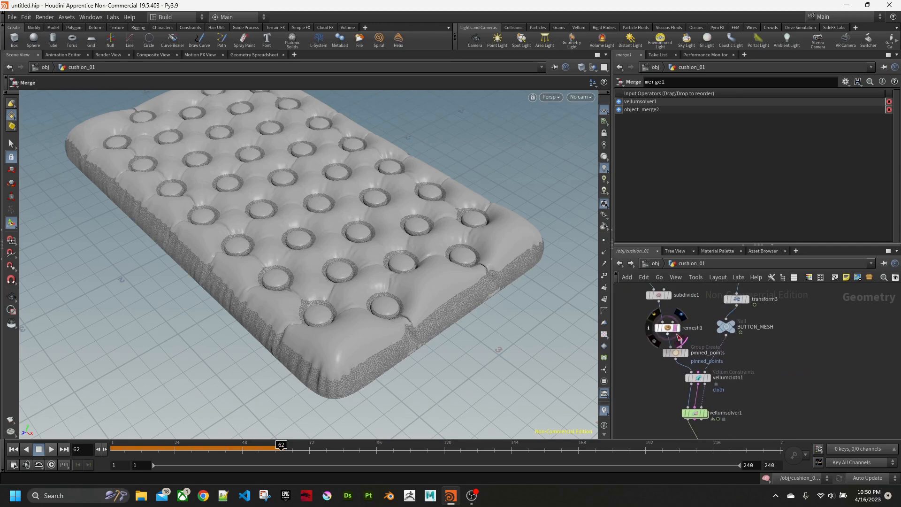
pyautogui.click(680, 341)
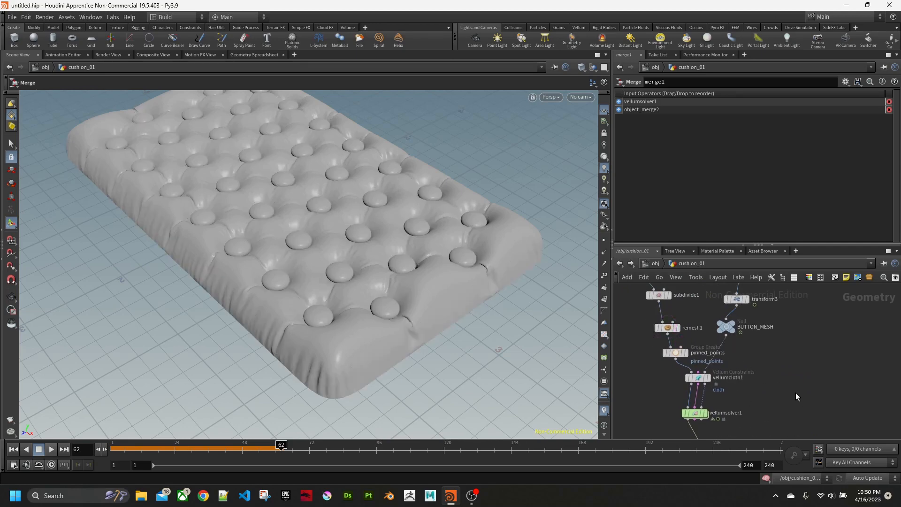
pyautogui.keyDown('alt'); pyautogui.moveTo(339, 292); pyautogui.dragTo(366, 272); pyautogui.keyUp('alt')
pyautogui.keyDown('alt'); pyautogui.moveTo(366, 271); pyautogui.dragTo(325, 276, button='right'); pyautogui.keyUp('alt')
pyautogui.keyDown('alt'); pyautogui.moveTo(326, 275); pyautogui.dragTo(360, 285, button='middle'); pyautogui.keyUp('alt')
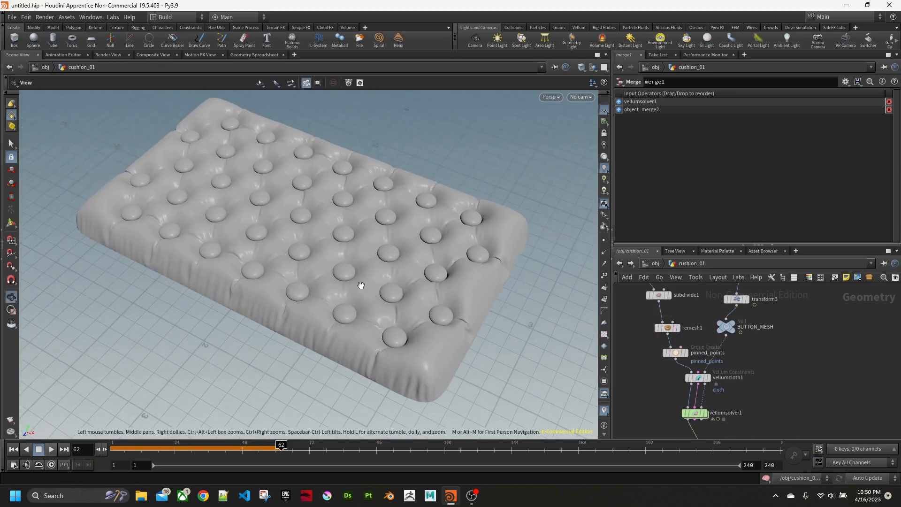
pyautogui.moveTo(361, 286)
pyautogui.mouseDown()
pyautogui.moveTo(342, 270)
pyautogui.moveTo(355, 313)
pyautogui.moveTo(346, 268)
pyautogui.moveTo(350, 285)
pyautogui.mouseUp()
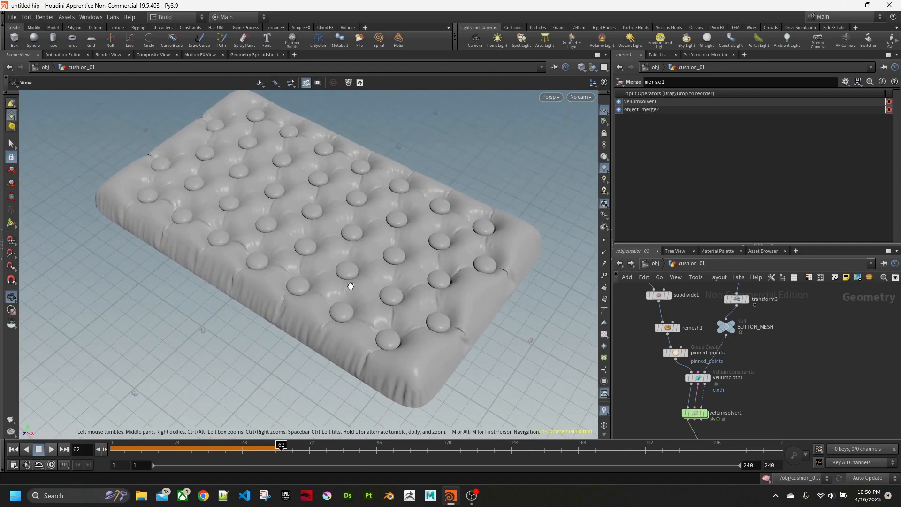
# - Add a Vellum Post-Process node and insert it into the wire between vellumsolver1 and merge1
pyautogui.moveTo(779, 396); pyautogui.dragTo(787, 319, button='middle')
pyautogui.moveTo(786, 365); pyautogui.dragTo(794, 346, button='middle')
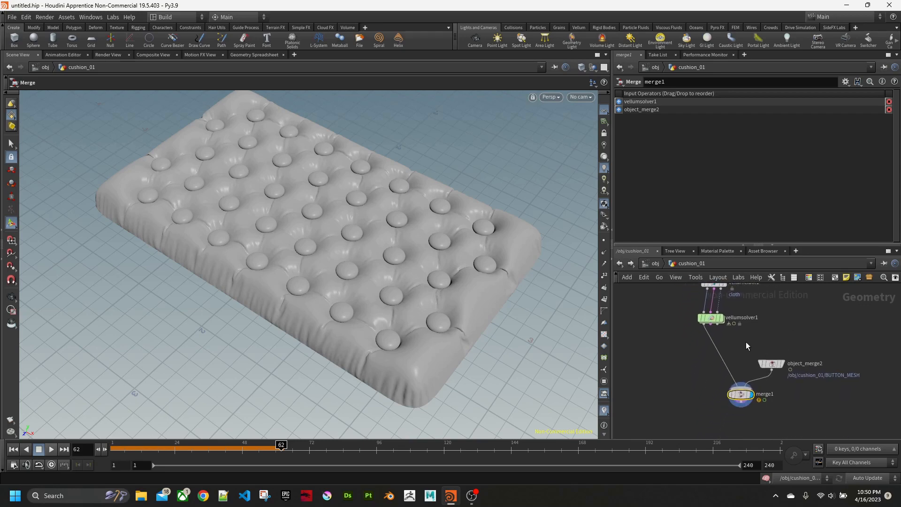
pyautogui.press('Tab')
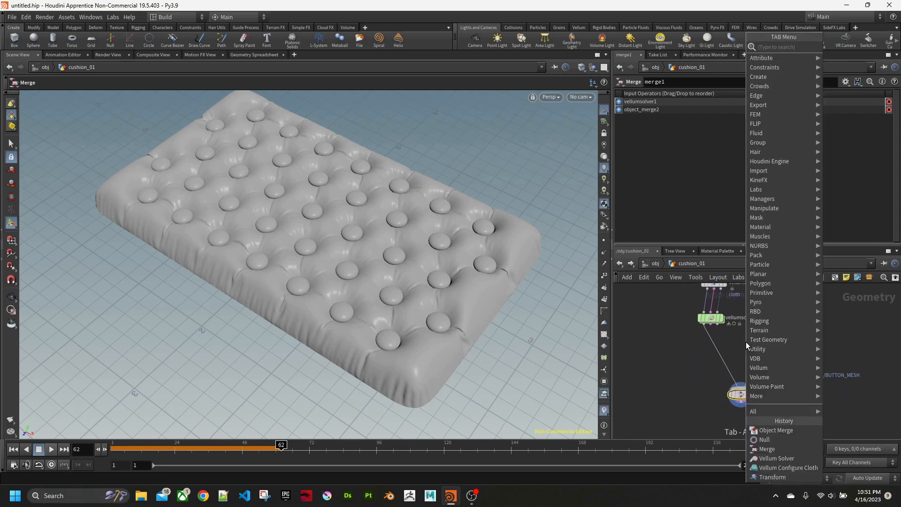
pyautogui.write('VELLUM POS')
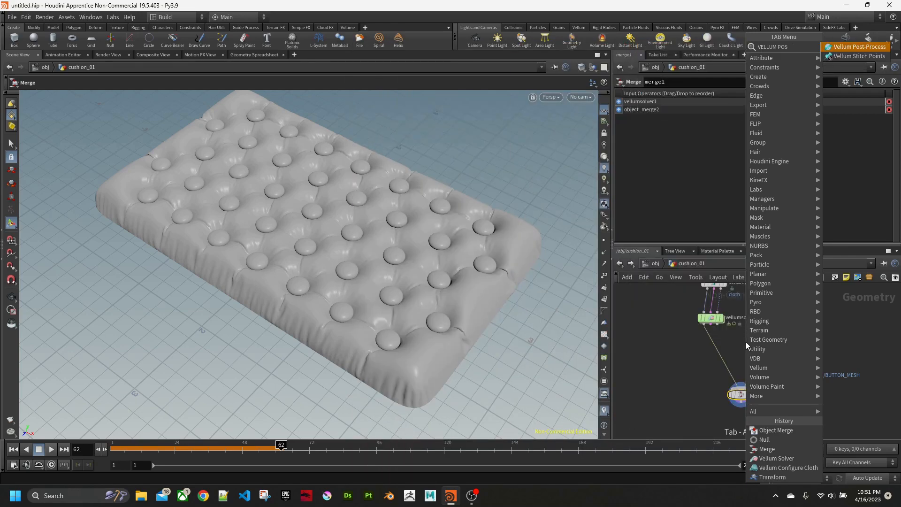
pyautogui.press('Return')
pyautogui.click(746, 342)
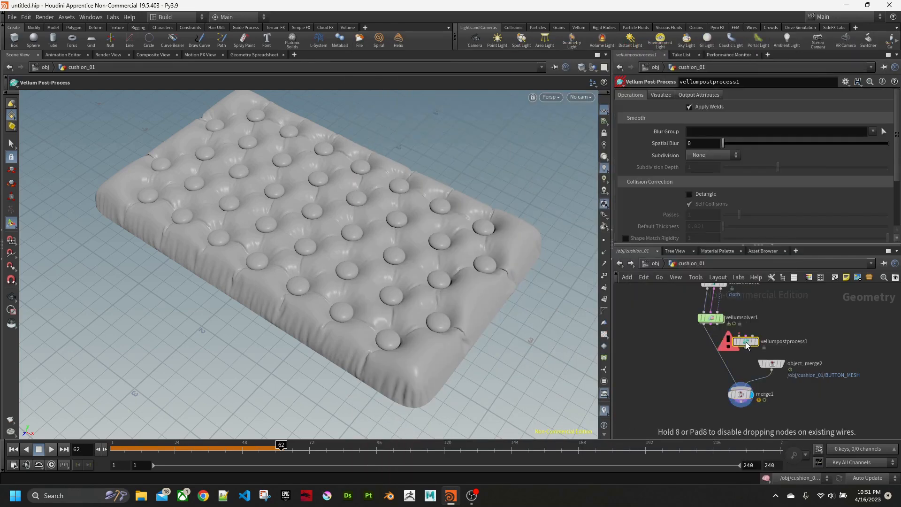
pyautogui.moveTo(745, 343); pyautogui.dragTo(721, 347)
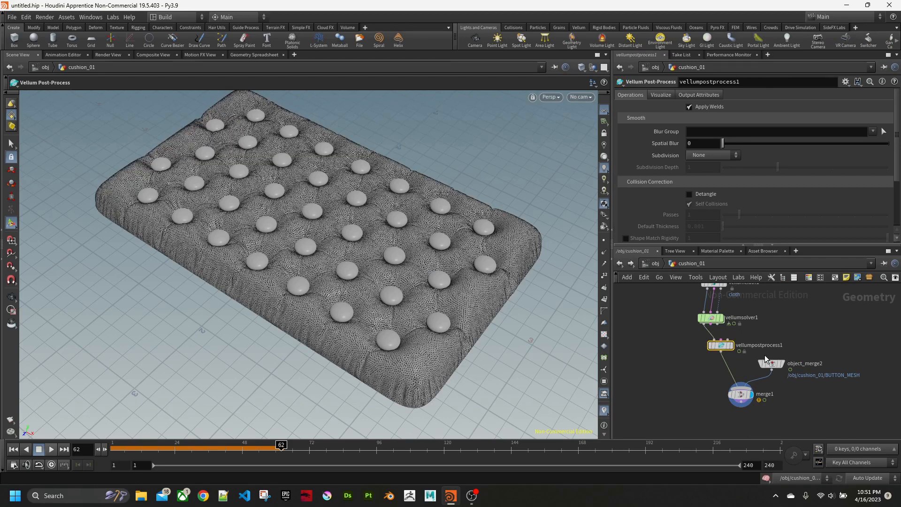
# - Set vellumpostprocess1 to Loop subdivision with a Spatial Blur of 0.1
pyautogui.scroll(2, 734, 349)
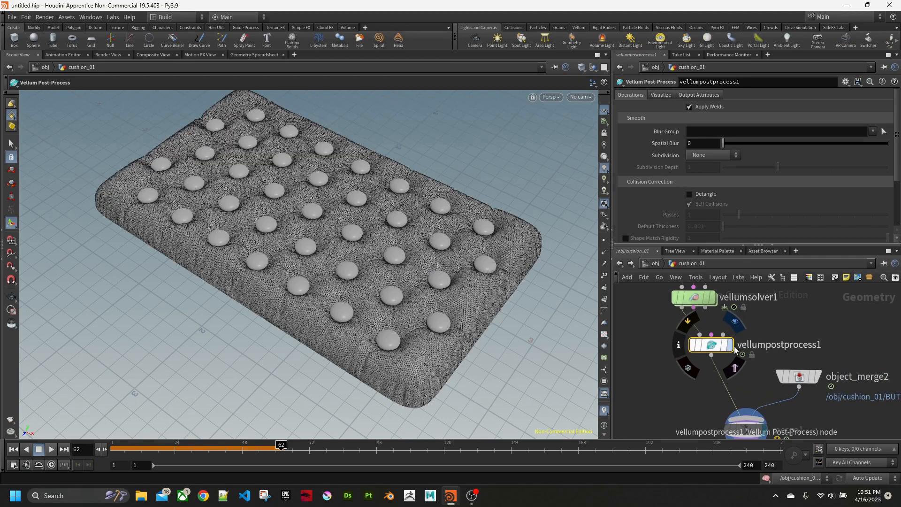
pyautogui.click(701, 156)
pyautogui.click(696, 183)
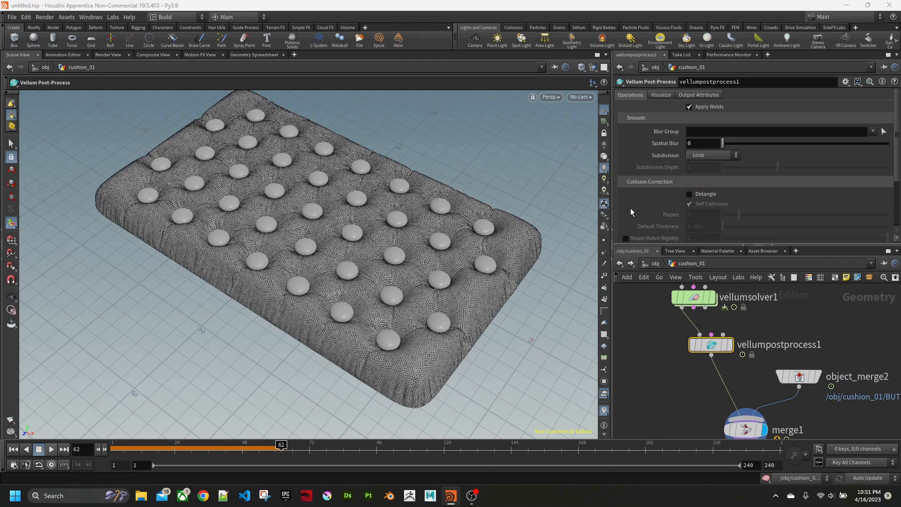
pyautogui.moveTo(712, 350)
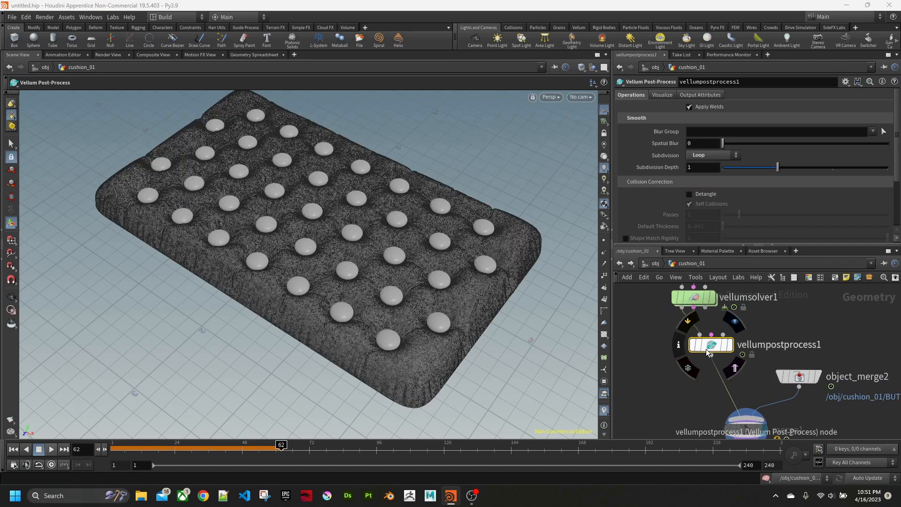
pyautogui.click(699, 145)
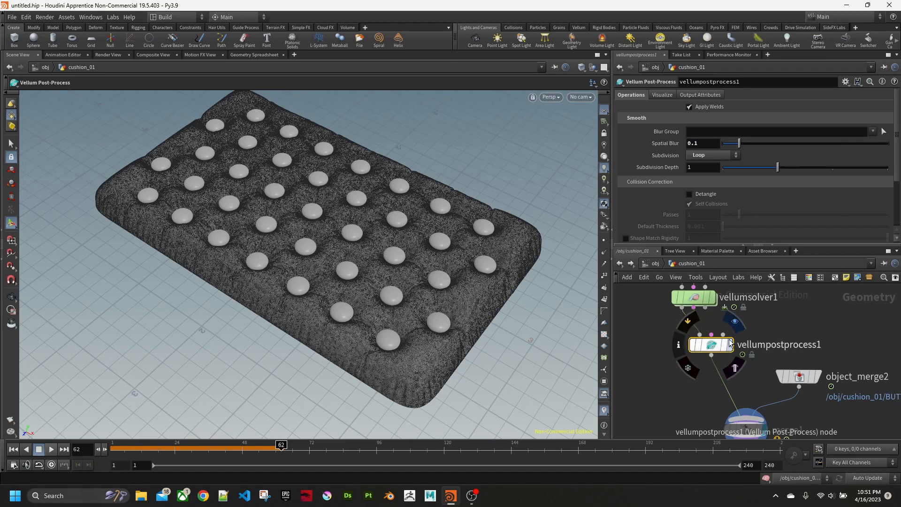
# - Connect vellumsolver1's second and third outputs to the matching vellumpostprocess1 inputs and check the smoothed cushion at merge1
pyautogui.click(694, 307)
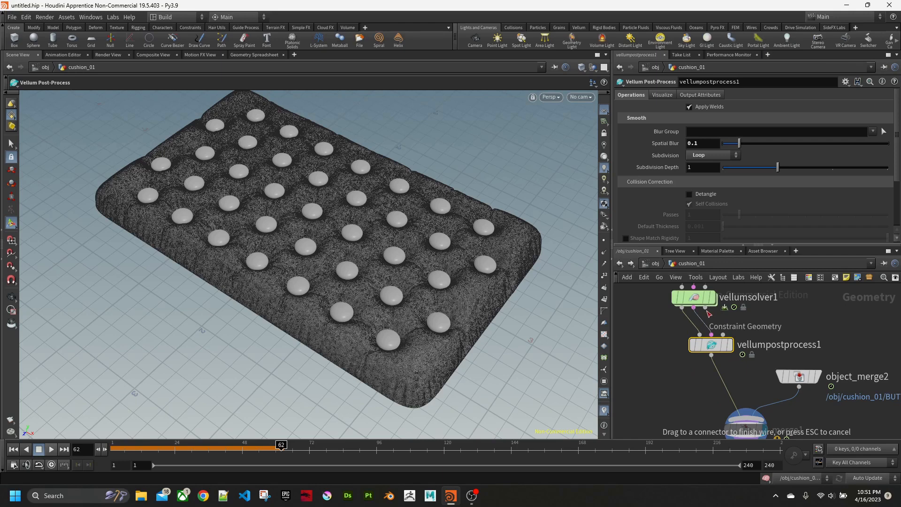
pyautogui.click(723, 334)
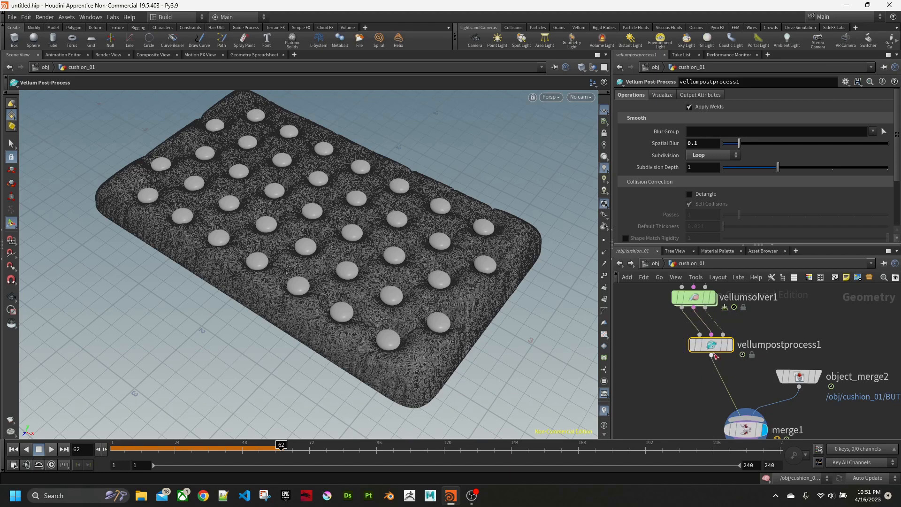
pyautogui.moveTo(865, 355); pyautogui.dragTo(814, 309, button='middle')
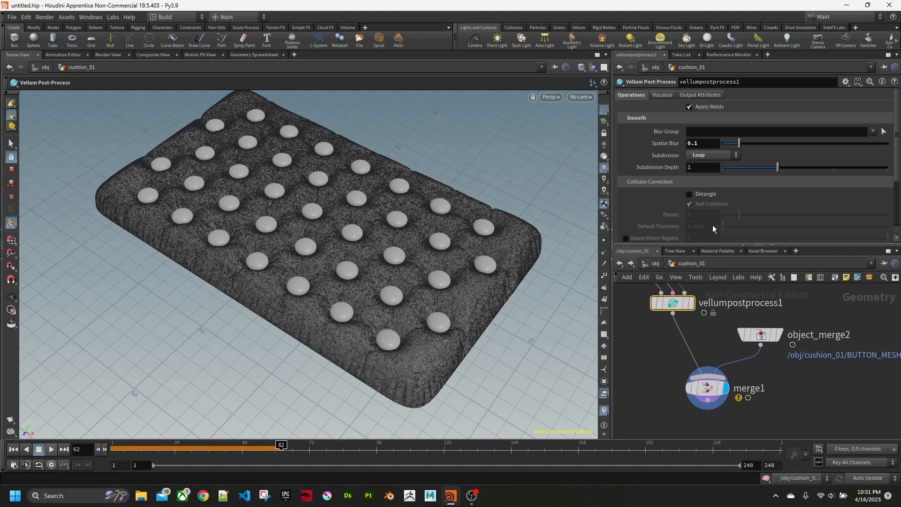
pyautogui.click(709, 392)
pyautogui.press('Escape')
pyautogui.moveTo(418, 272)
pyautogui.mouseDown()
pyautogui.moveTo(404, 261)
pyautogui.moveTo(410, 294)
pyautogui.moveTo(426, 284)
pyautogui.mouseUp()
pyautogui.moveTo(370, 266); pyautogui.dragTo(397, 277, button='middle')
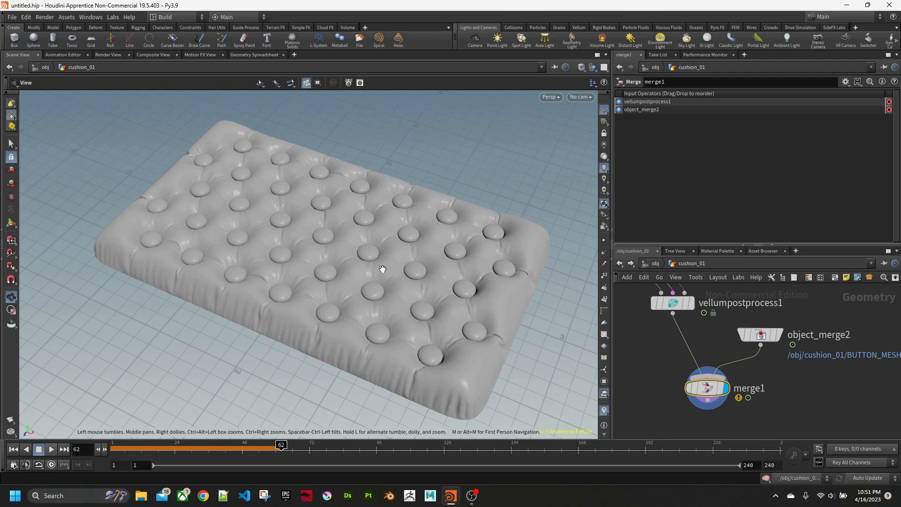
pyautogui.moveTo(348, 267); pyautogui.dragTo(302, 246)
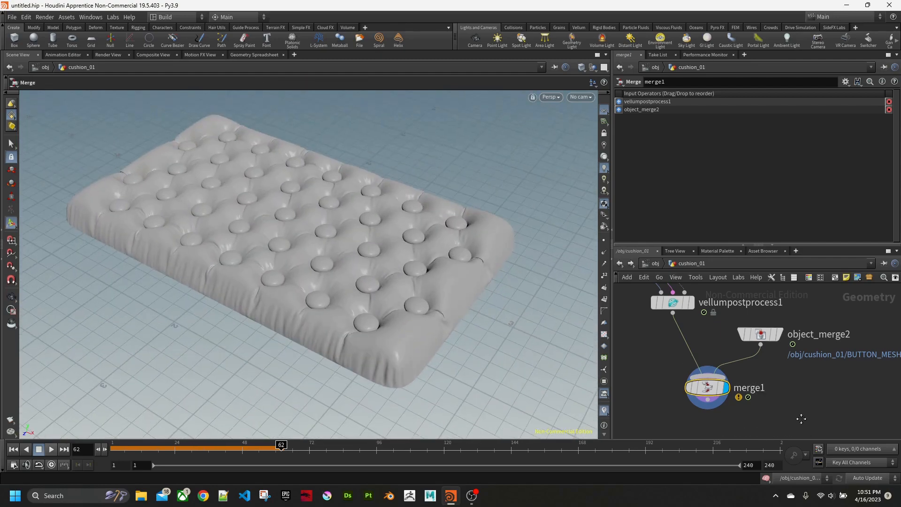
# - Add a Transform node below merge1, connect merge1 to it and set its X rotation to 180
pyautogui.moveTo(733, 436); pyautogui.dragTo(759, 359, button='middle')
pyautogui.press('Tab')
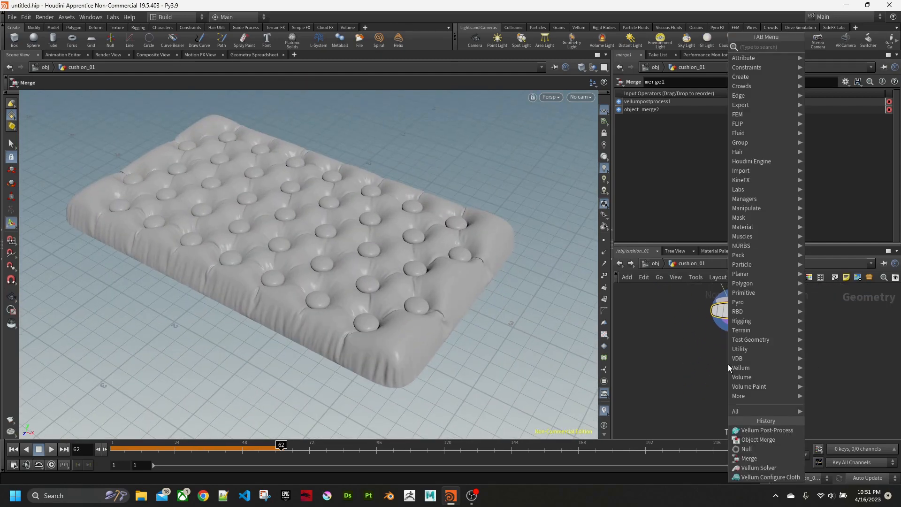
pyautogui.write('tran')
pyautogui.press('Return')
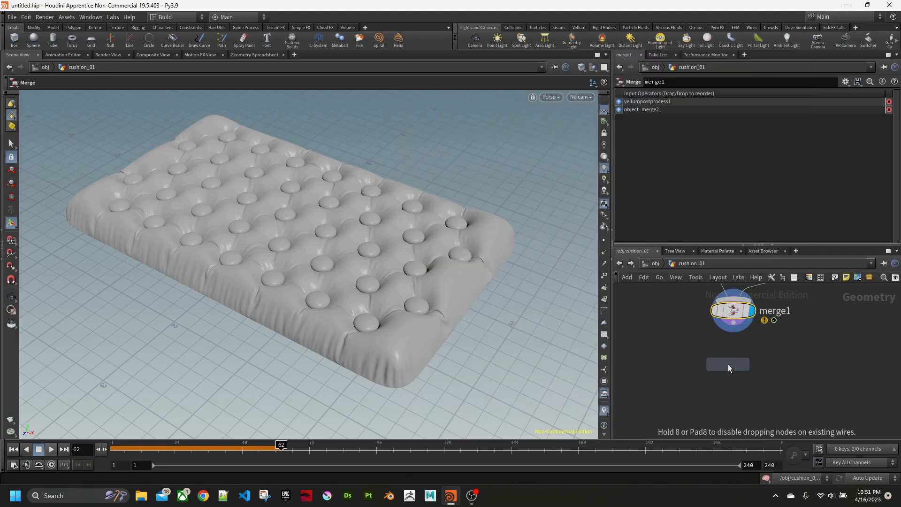
pyautogui.click(727, 364)
pyautogui.moveTo(727, 364); pyautogui.dragTo(716, 372)
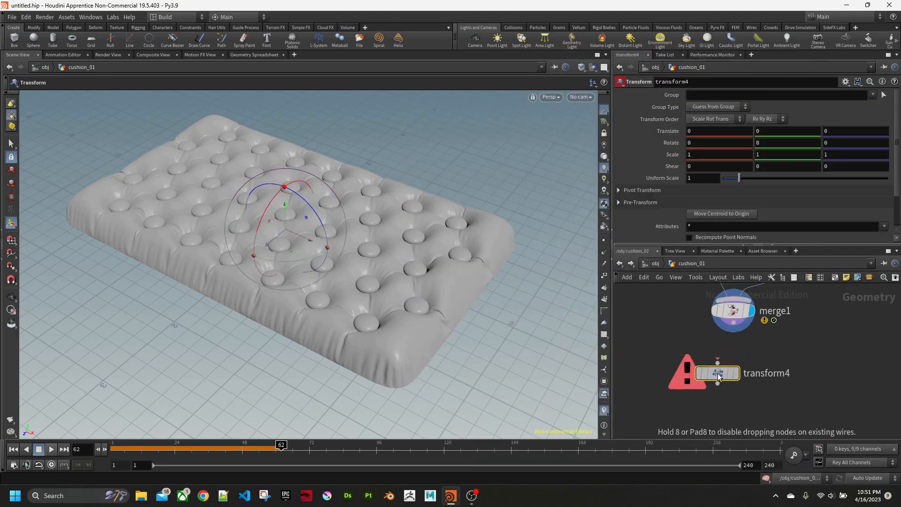
pyautogui.keyDown('alt'); pyautogui.moveTo(478, 329); pyautogui.dragTo(453, 302); pyautogui.keyUp('alt')
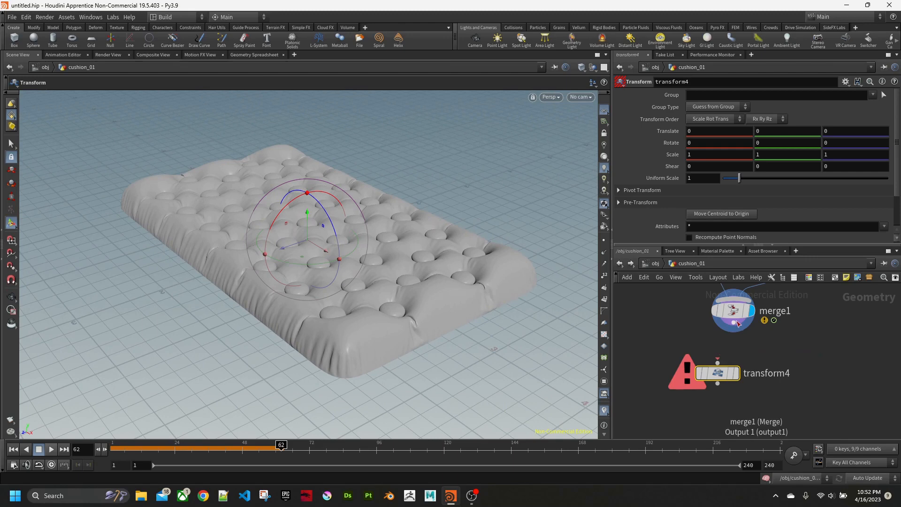
pyautogui.moveTo(733, 324); pyautogui.dragTo(738, 386)
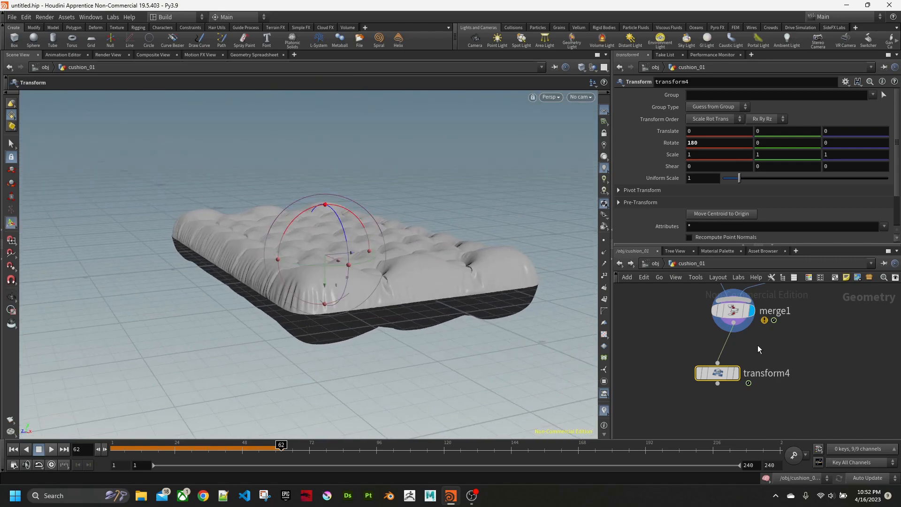
# - Add a second Merge node, connect transform4 and merge1 to it and display the combined cushion halves
pyautogui.press('Tab')
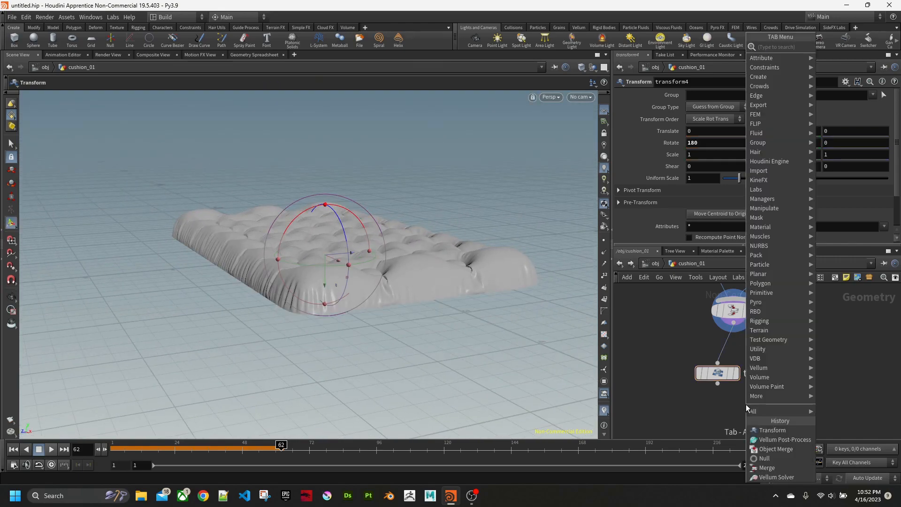
pyautogui.write('merge')
pyautogui.press('Return')
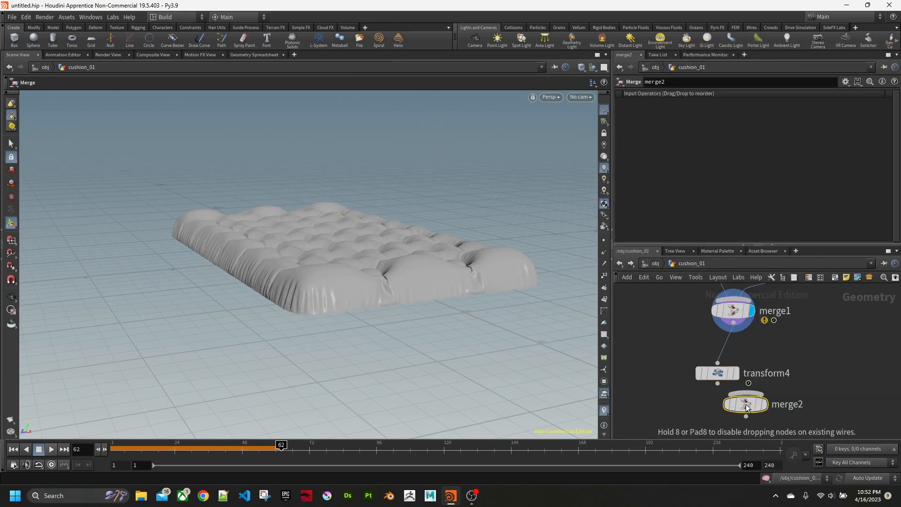
pyautogui.click(733, 418)
pyautogui.click(716, 384)
pyautogui.click(728, 408)
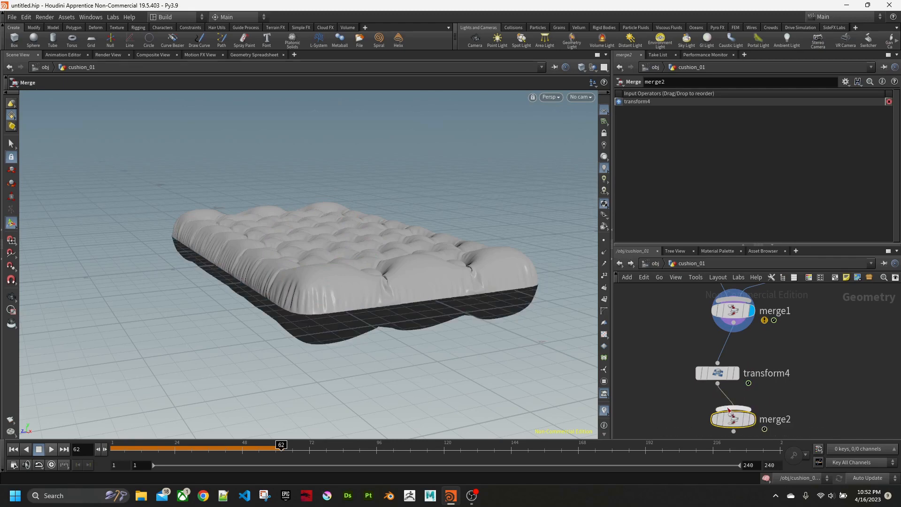
pyautogui.click(734, 324)
pyautogui.click(759, 416)
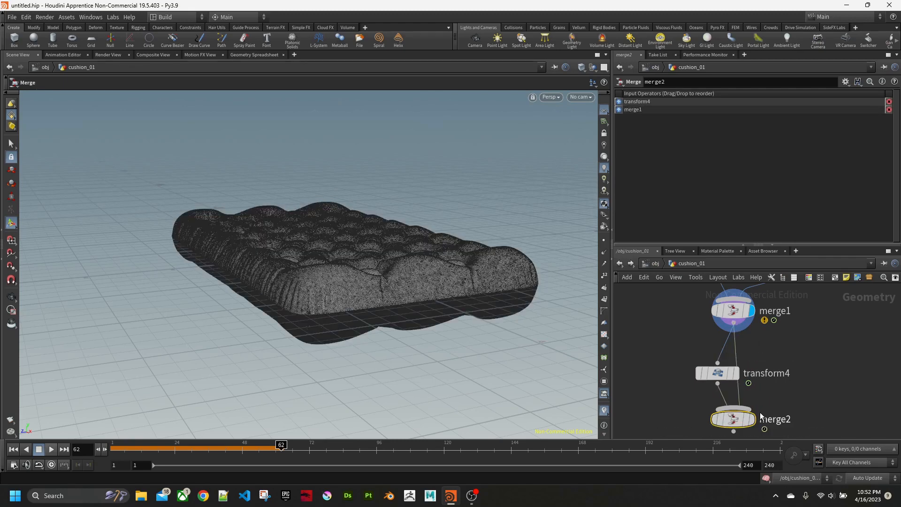
pyautogui.click(752, 419)
# - Inspect the two-sided cushion from several angles and examine closely how the buttons sit in the fabric
pyautogui.press('Escape')
pyautogui.moveTo(334, 270)
pyautogui.mouseDown()
pyautogui.moveTo(375, 303)
pyautogui.moveTo(404, 308)
pyautogui.moveTo(416, 336)
pyautogui.moveTo(374, 227)
pyautogui.moveTo(341, 182)
pyautogui.moveTo(301, 226)
pyautogui.moveTo(346, 298)
pyautogui.moveTo(399, 332)
pyautogui.moveTo(434, 332)
pyautogui.moveTo(432, 318)
pyautogui.moveTo(454, 316)
pyautogui.moveTo(443, 321)
pyautogui.mouseUp()
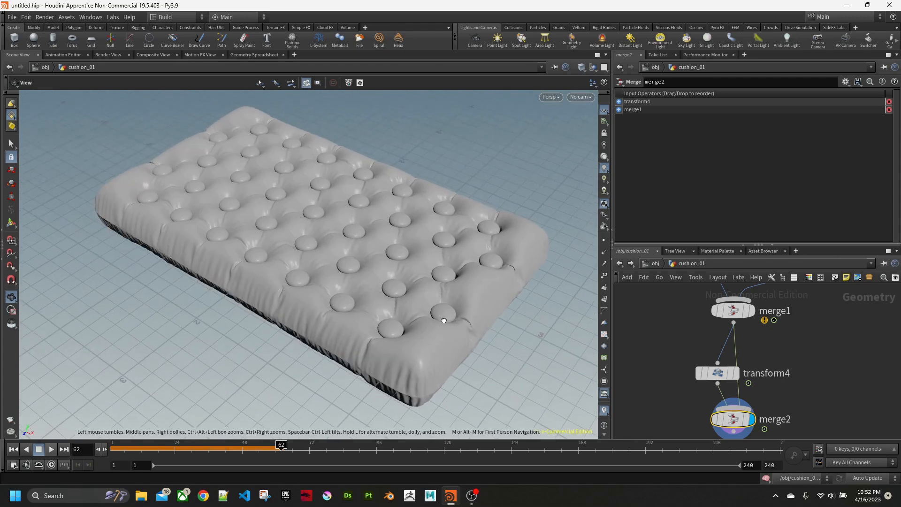
pyautogui.press('Return')
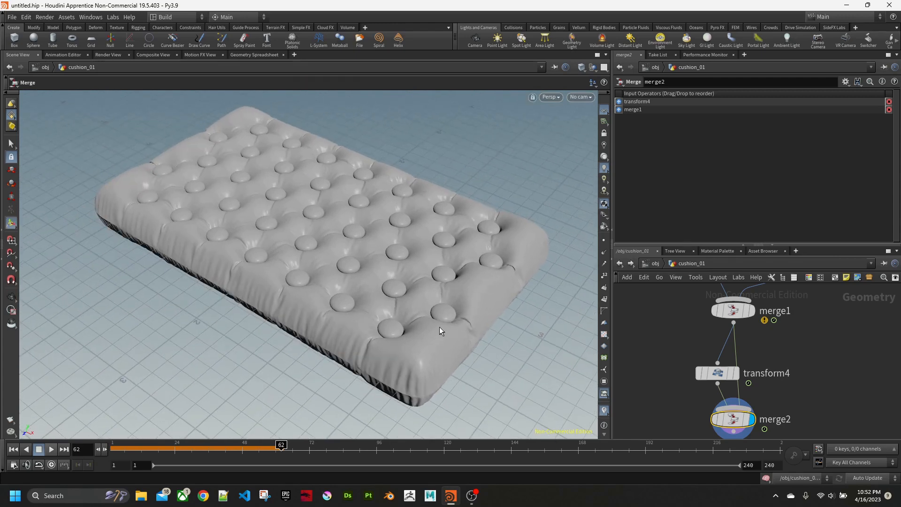
pyautogui.press('Escape')
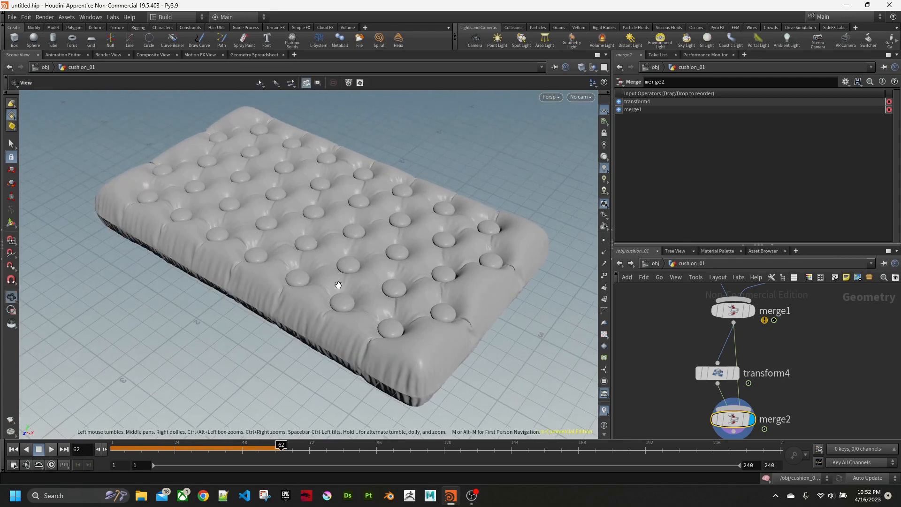
pyautogui.moveTo(402, 299); pyautogui.dragTo(354, 285)
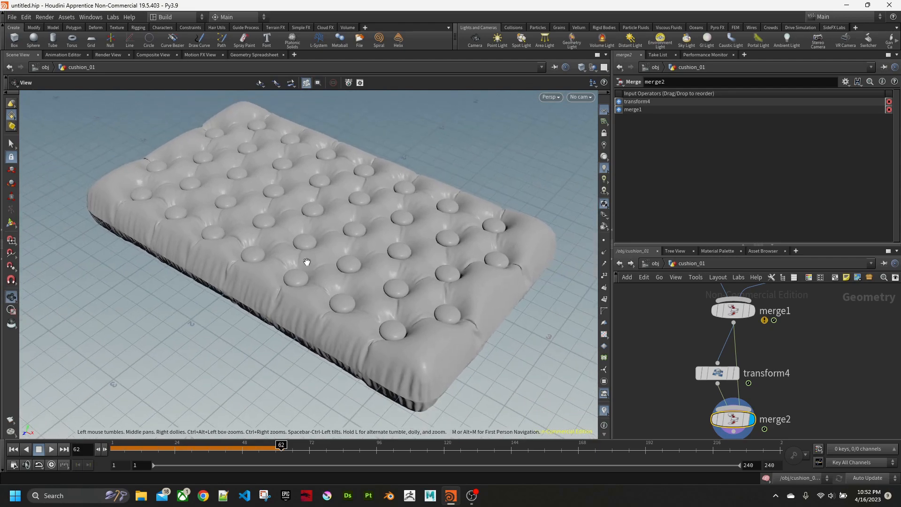
pyautogui.moveTo(307, 262); pyautogui.dragTo(265, 265)
pyautogui.moveTo(331, 281); pyautogui.dragTo(238, 255)
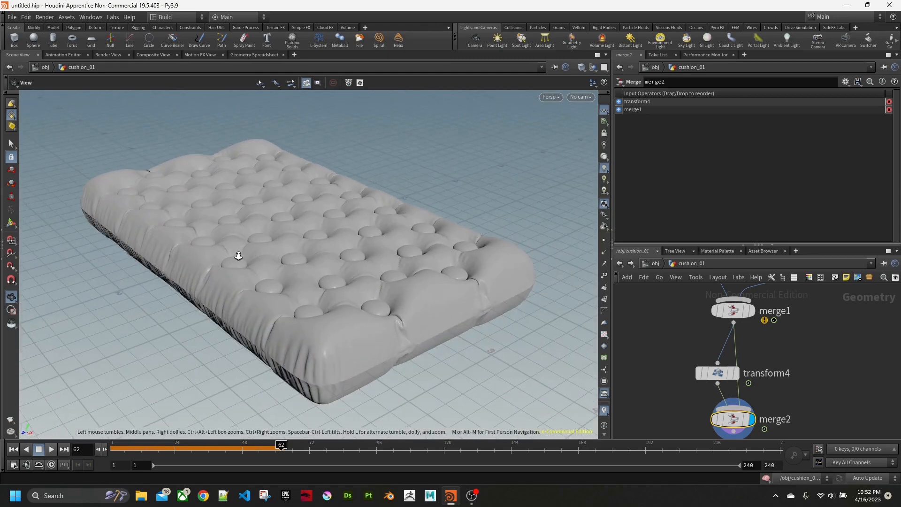
pyautogui.moveTo(238, 255); pyautogui.dragTo(447, 254, button='right')
pyautogui.moveTo(447, 254); pyautogui.dragTo(368, 257)
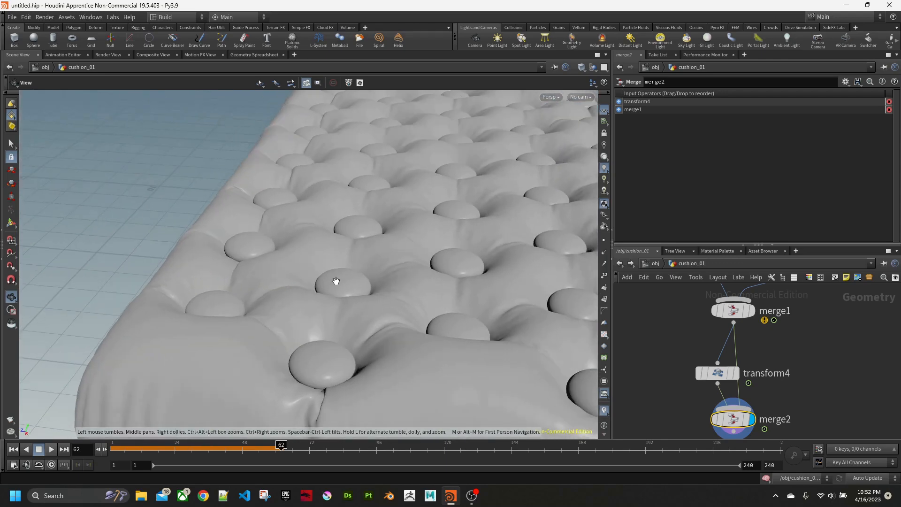
pyautogui.press('Return')
# - Add a Transform node and insert it into the wire between object_merge2 and merge1
pyautogui.moveTo(846, 335); pyautogui.dragTo(824, 419, button='middle')
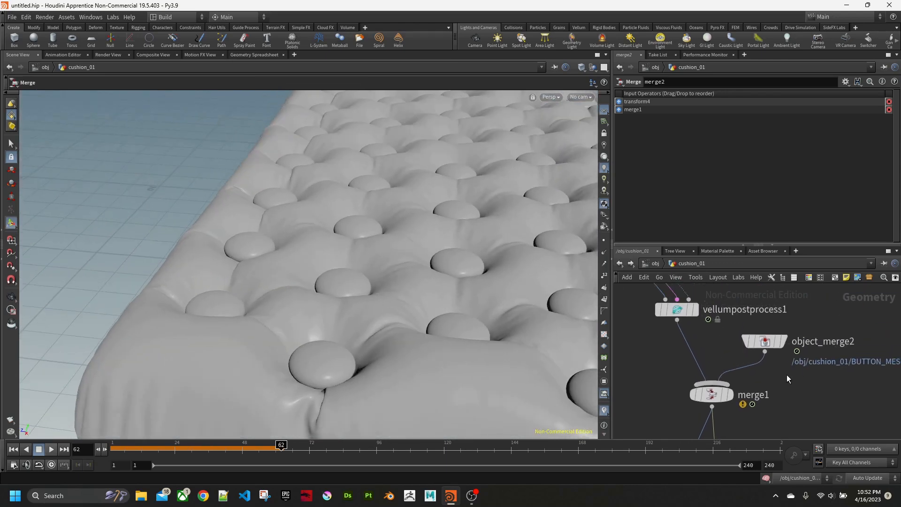
pyautogui.press('Tab')
pyautogui.write('tran')
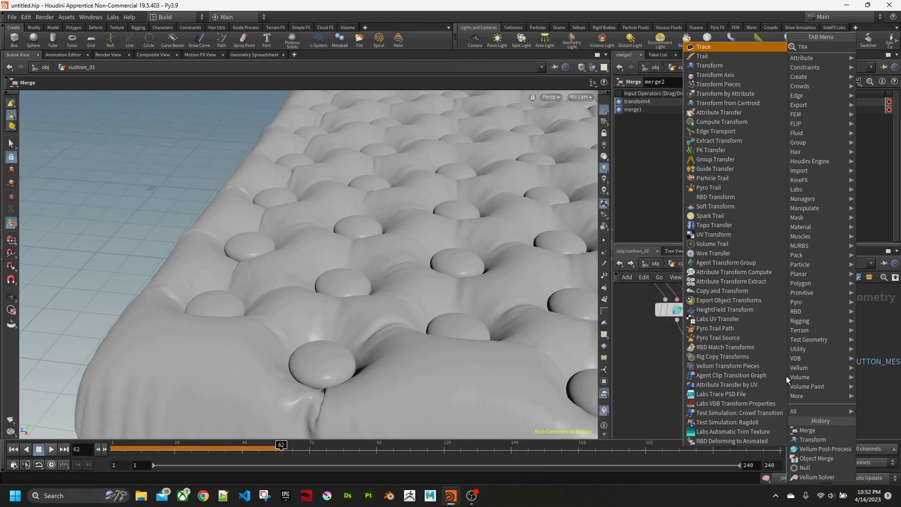
pyautogui.press('Return')
pyautogui.click(786, 376)
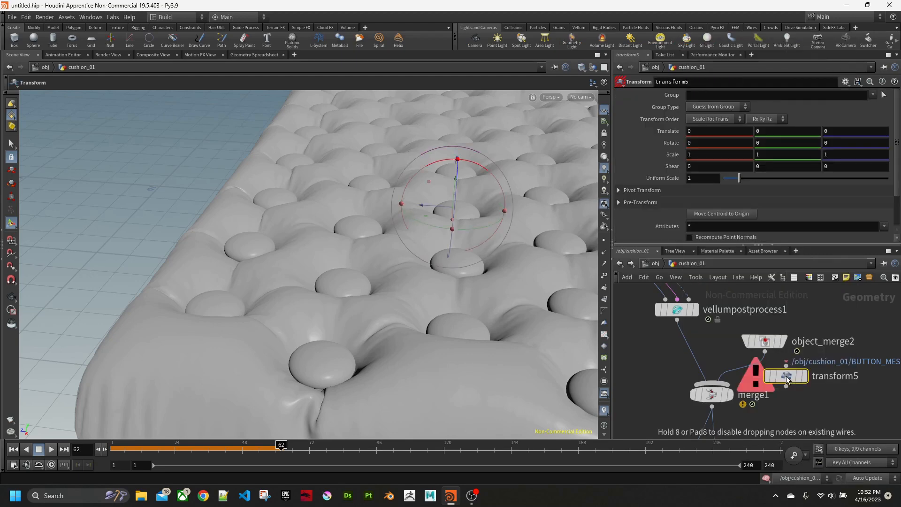
pyautogui.moveTo(787, 376); pyautogui.dragTo(760, 350)
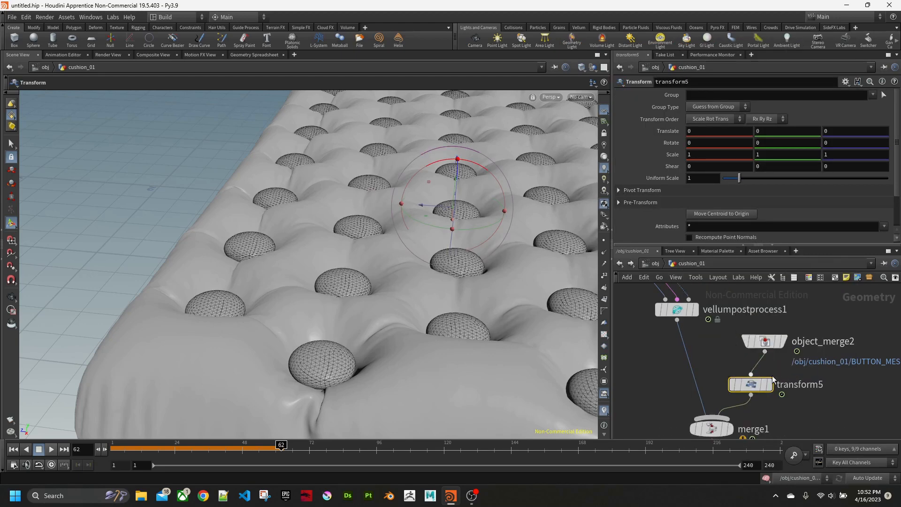
# - Lower the buttons into the cushion by setting transform5's Y translation to -0.02
pyautogui.moveTo(469, 192)
pyautogui.keyDown('alt'); pyautogui.mouseDown()
pyautogui.moveTo(452, 182)
pyautogui.moveTo(472, 193)
pyautogui.mouseUp(); pyautogui.keyUp('alt')
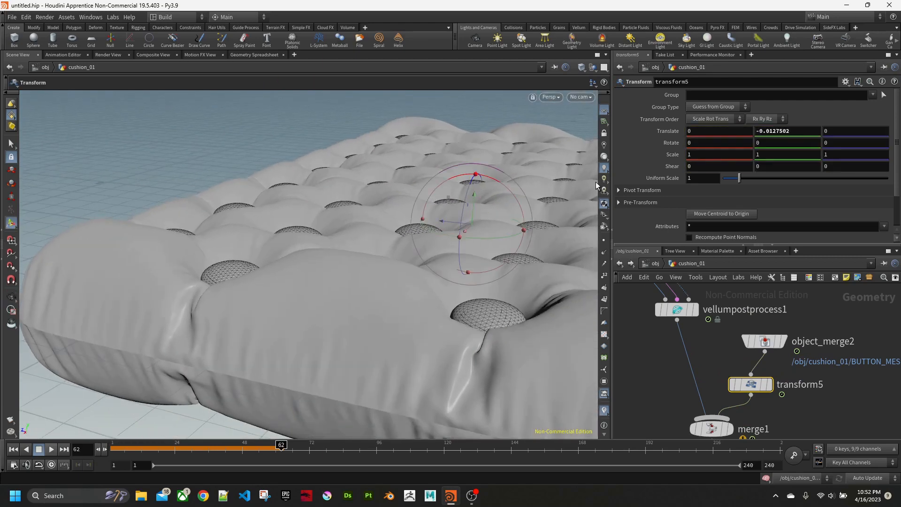
pyautogui.moveTo(768, 132); pyautogui.dragTo(842, 132)
pyautogui.press('BackSpace')
pyautogui.press('BackSpace')
pyautogui.press('Return')
pyautogui.keyDown('alt'); pyautogui.moveTo(519, 215); pyautogui.dragTo(548, 243); pyautogui.keyUp('alt')
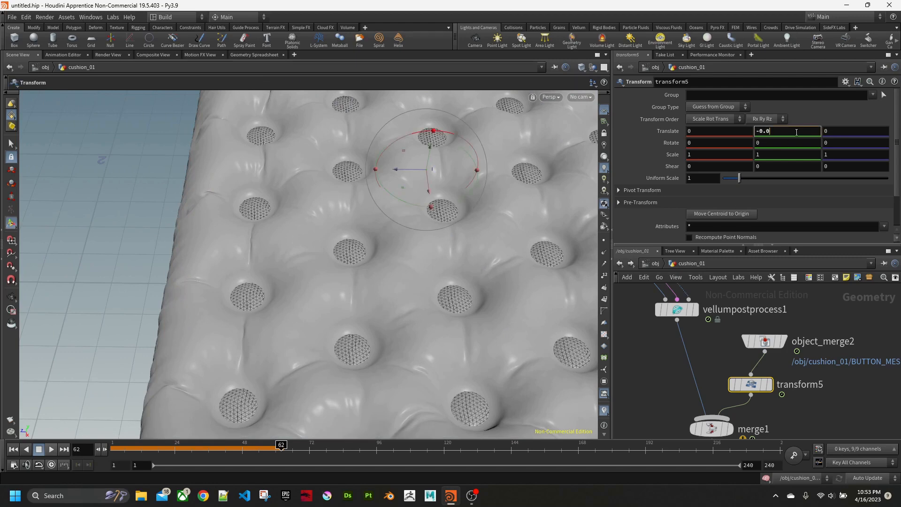
pyautogui.press('Return')
# - Inspect the whole cushion from above to check the placement of the lowered buttons
pyautogui.press('Escape')
pyautogui.moveTo(500, 293); pyautogui.dragTo(361, 314)
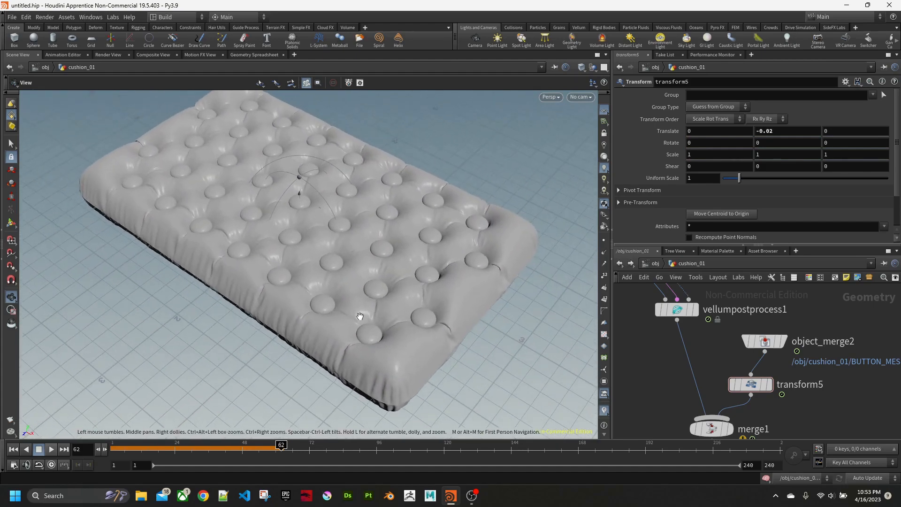
pyautogui.press('Return')
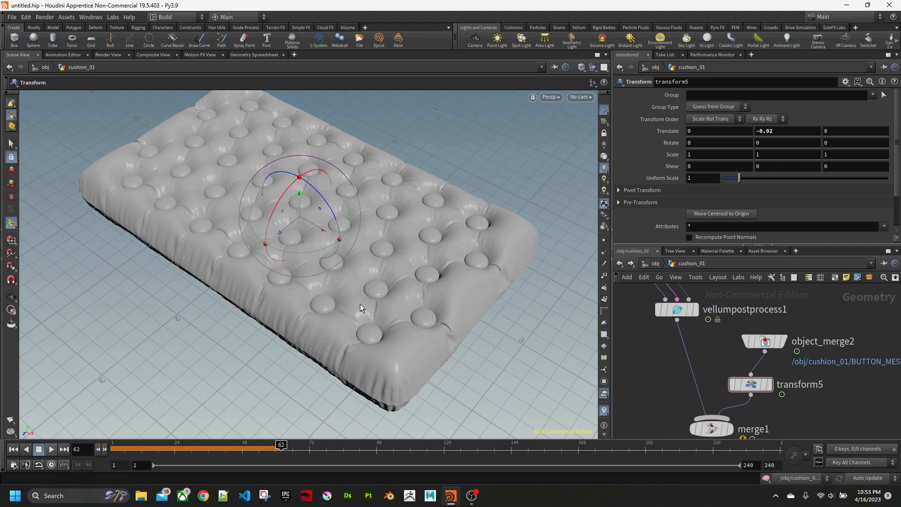
pyautogui.press('Escape')
pyautogui.moveTo(359, 260); pyautogui.dragTo(367, 287)
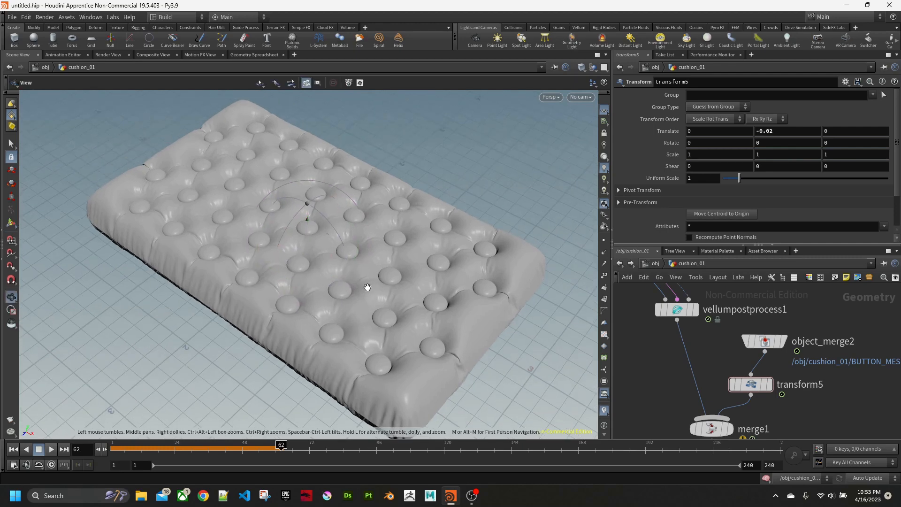
pyautogui.press('Return')
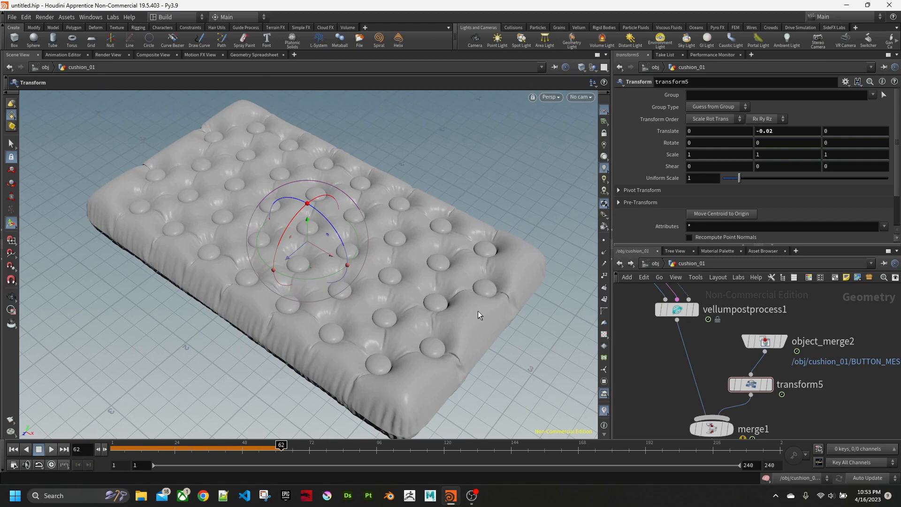